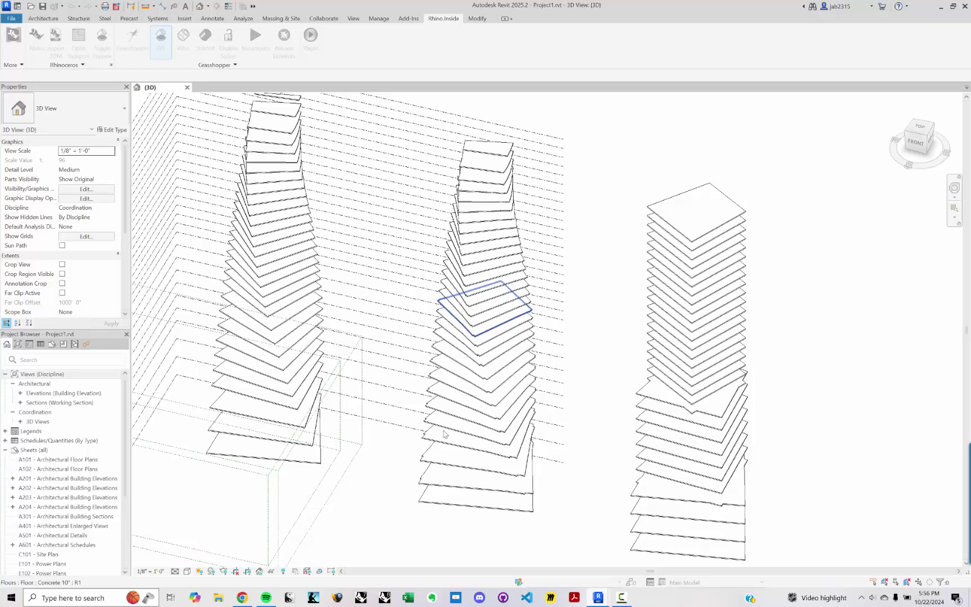
- Switch from Revit to the slabs_rir_def Grasshopper definition in Rhino
{"action": "left_click", "coordinate": [618, 604]}
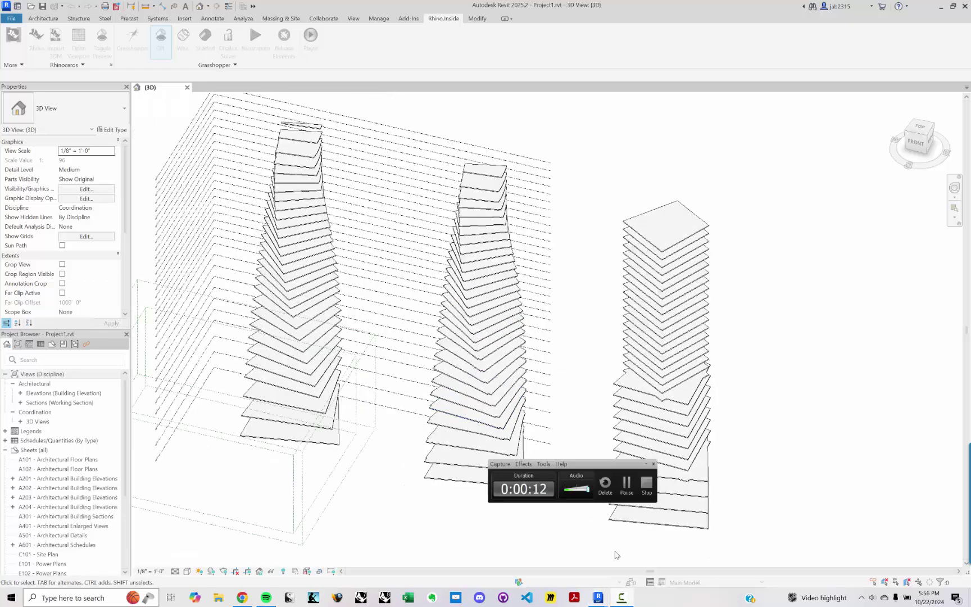
{"action": "mouse_move", "coordinate": [600, 597]}
{"action": "left_click", "coordinate": [664, 556]}
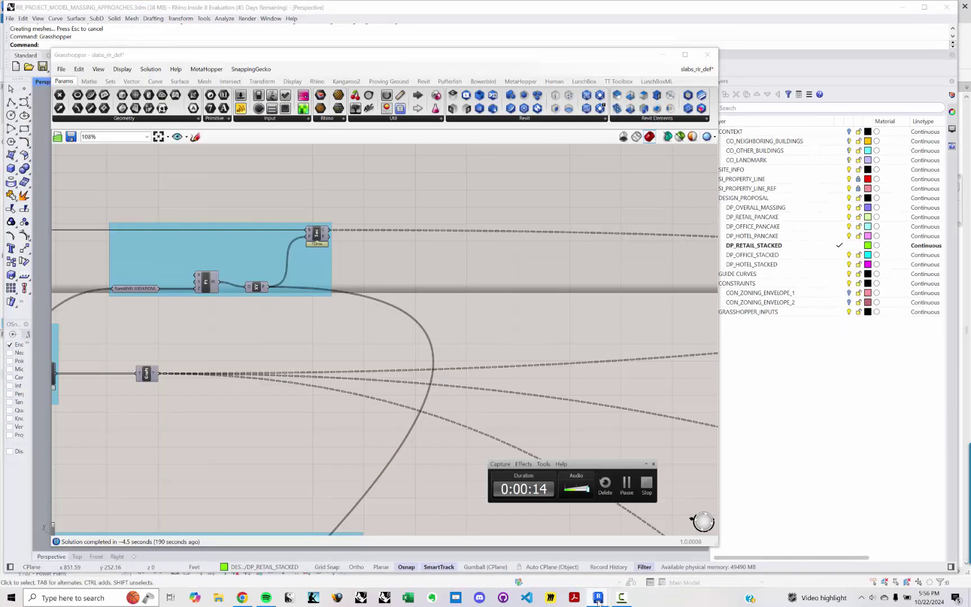
{"action": "right_click_drag", "start_coordinate": [260, 342], "coordinate": [336, 338]}
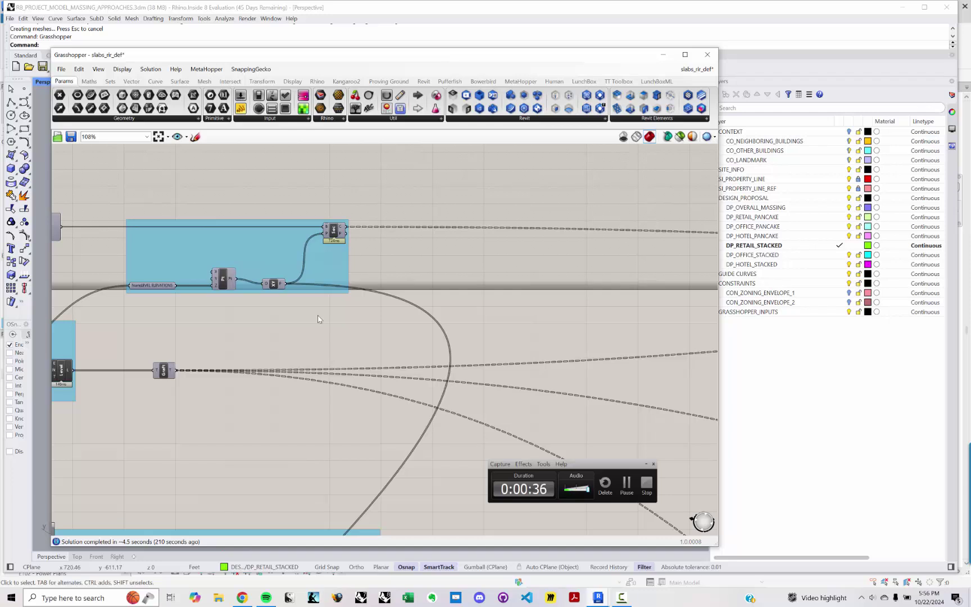
- Examine the twisted overall massing tower in the Rhino perspective view without the Grasshopper window in front
{"action": "left_click", "coordinate": [663, 54]}
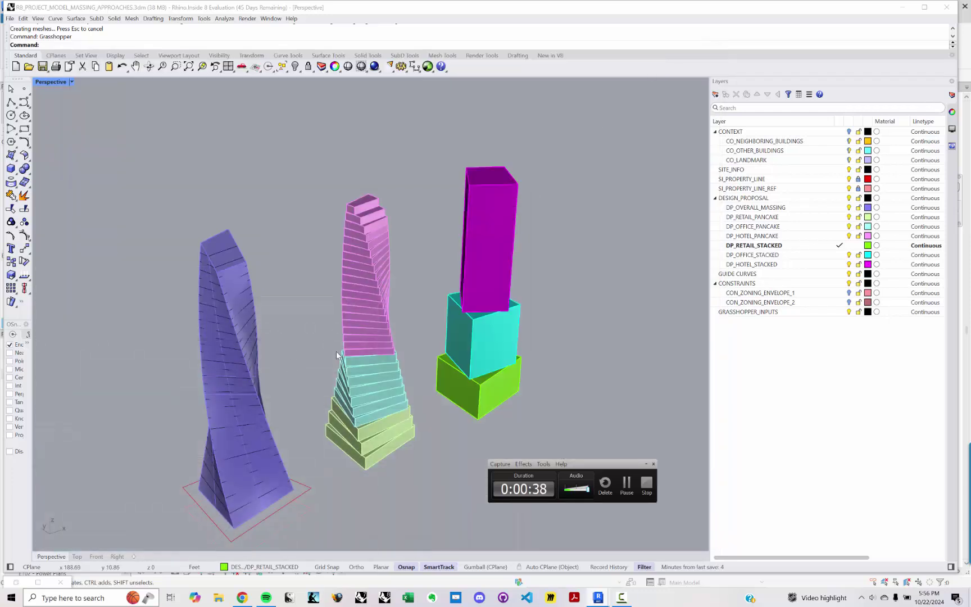
{"action": "scroll", "coordinate": [269, 345], "scroll_direction": "up", "scroll_amount": 10}
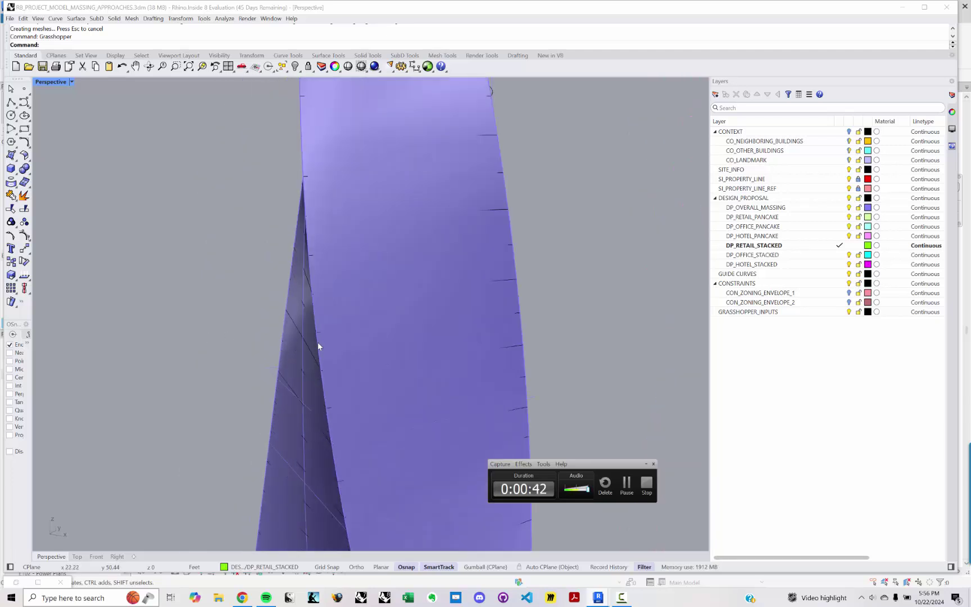
{"action": "scroll", "coordinate": [321, 362], "scroll_direction": "down", "scroll_amount": 6}
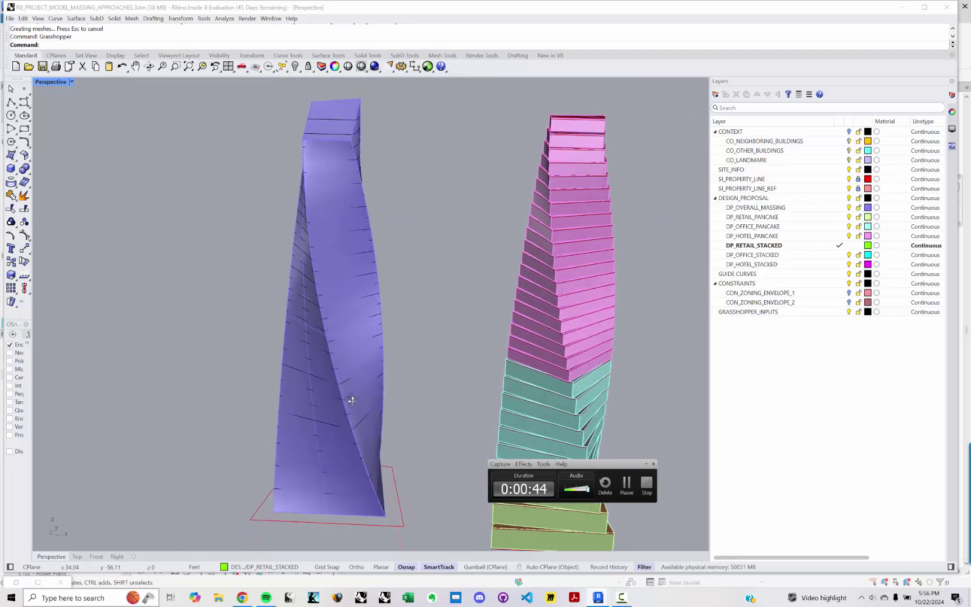
{"action": "scroll", "coordinate": [354, 405], "scroll_direction": "up", "scroll_amount": 5}
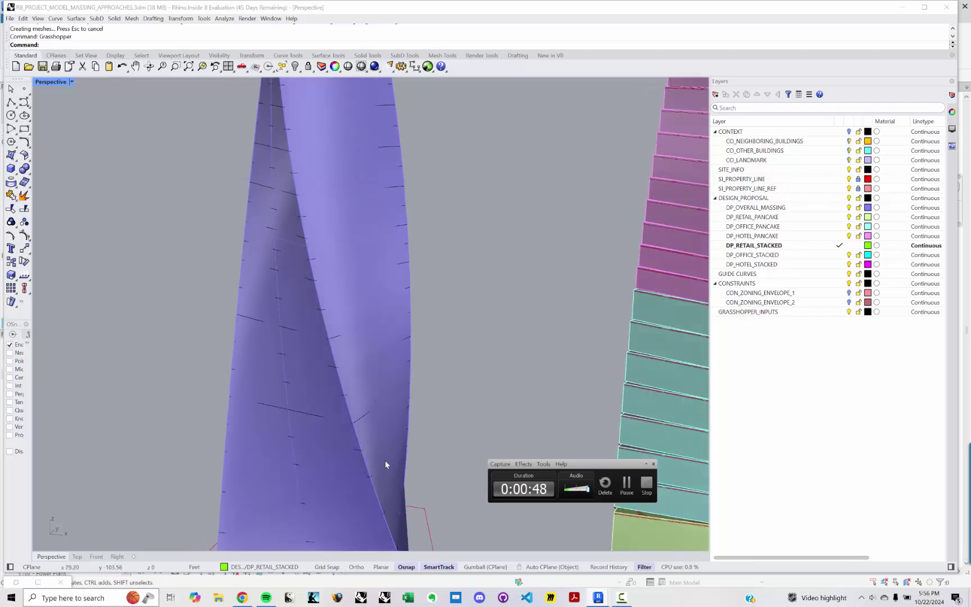
{"action": "scroll", "coordinate": [374, 438], "scroll_direction": "down", "scroll_amount": 4}
{"action": "right_click_drag", "start_coordinate": [353, 424], "coordinate": [321, 403]}
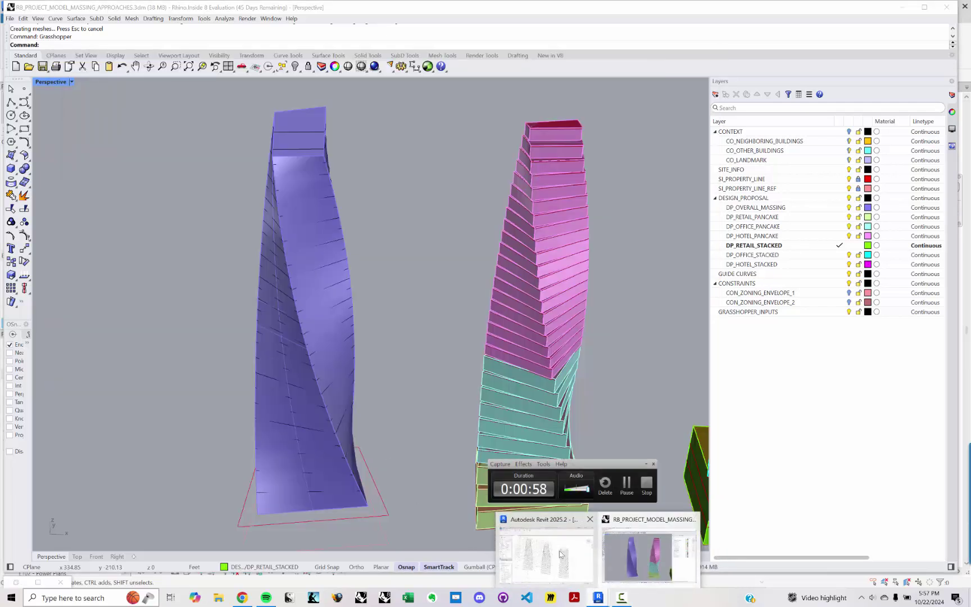
- Place an Add Structural Column component on the Grasshopper canvas and inspect its base level and top level inputs
{"action": "right_click_drag", "start_coordinate": [376, 381], "coordinate": [364, 385]}
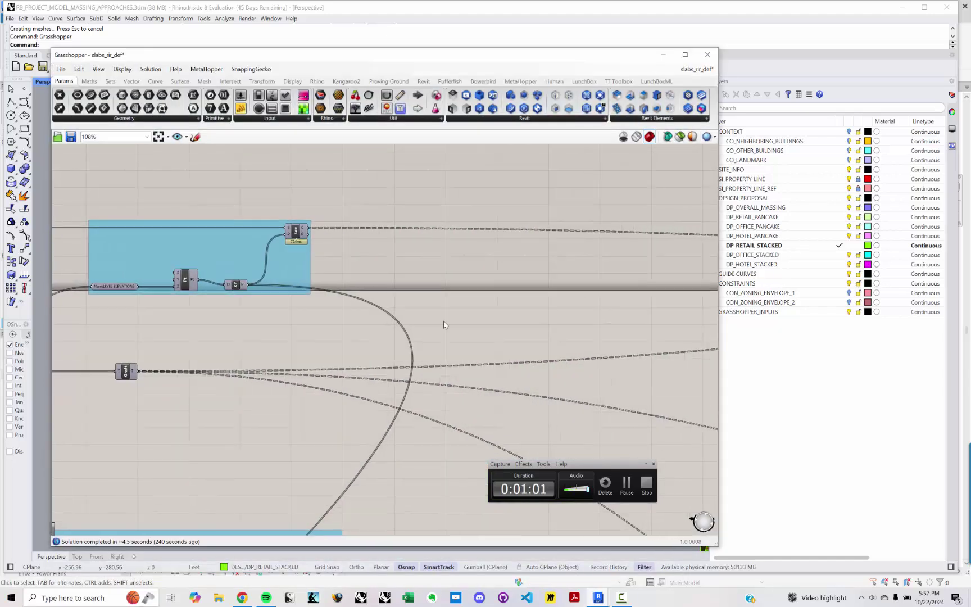
{"action": "double_click", "coordinate": [444, 321]}
{"action": "type", "text": "AD"}
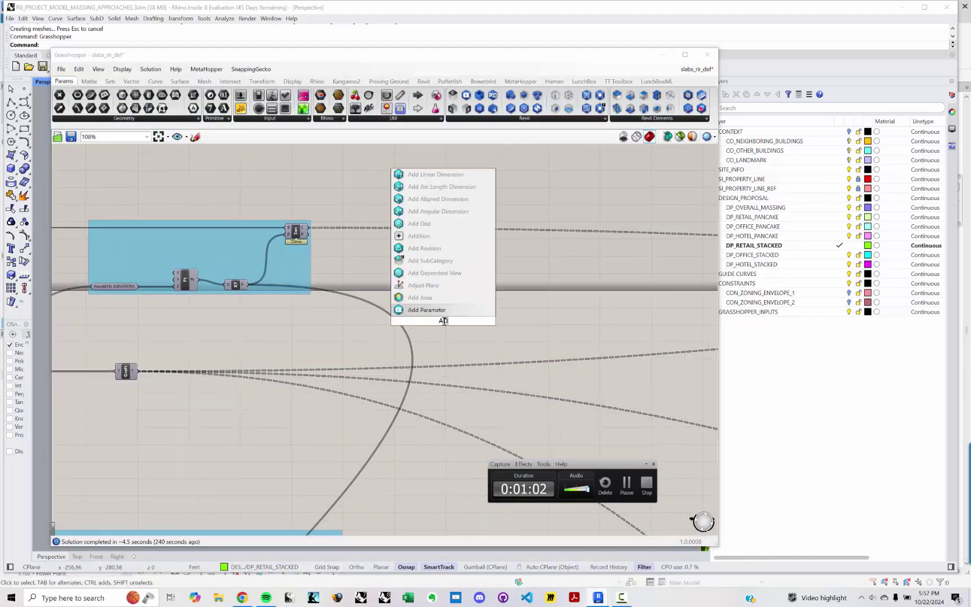
{"action": "type", "text": "D STR"}
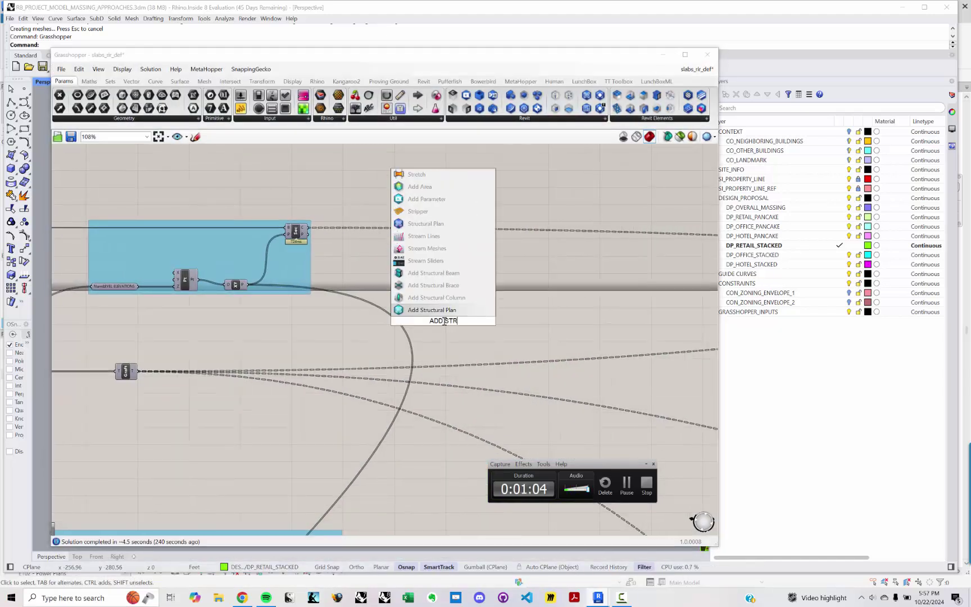
{"action": "key", "text": "Up"}
{"action": "key", "text": "Return"}
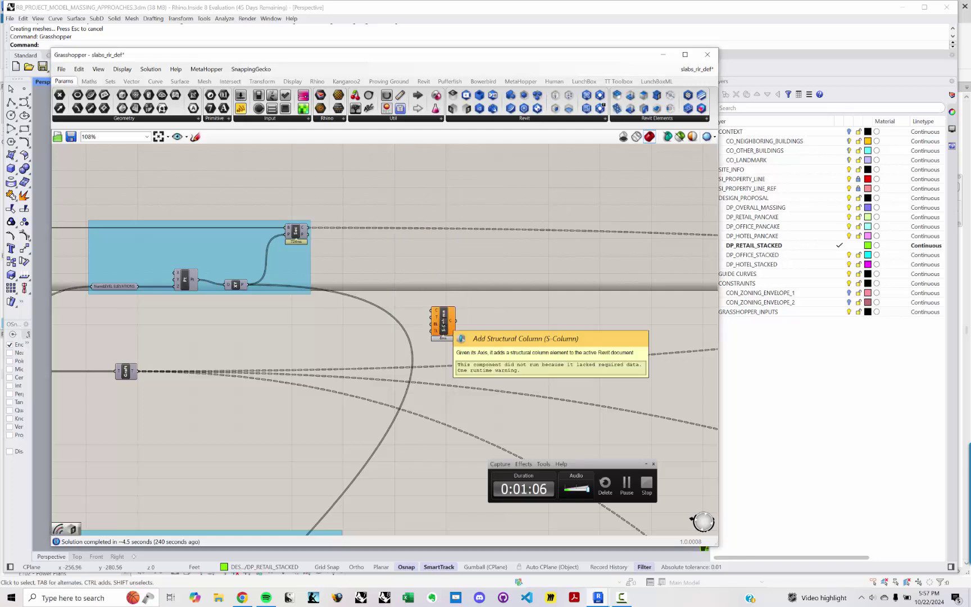
{"action": "scroll", "coordinate": [432, 281], "scroll_direction": "up", "scroll_amount": 5}
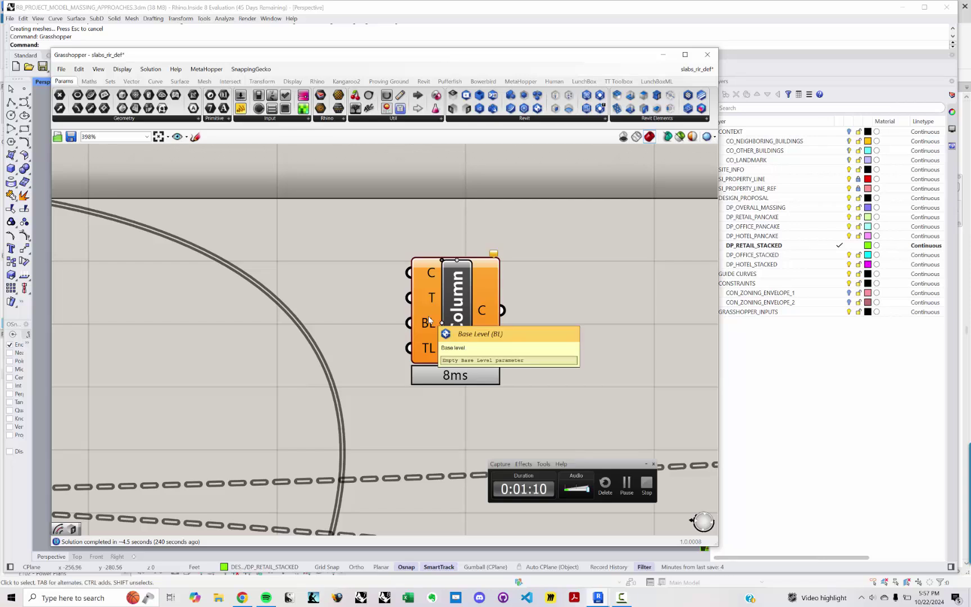
{"action": "mouse_move", "coordinate": [426, 352]}
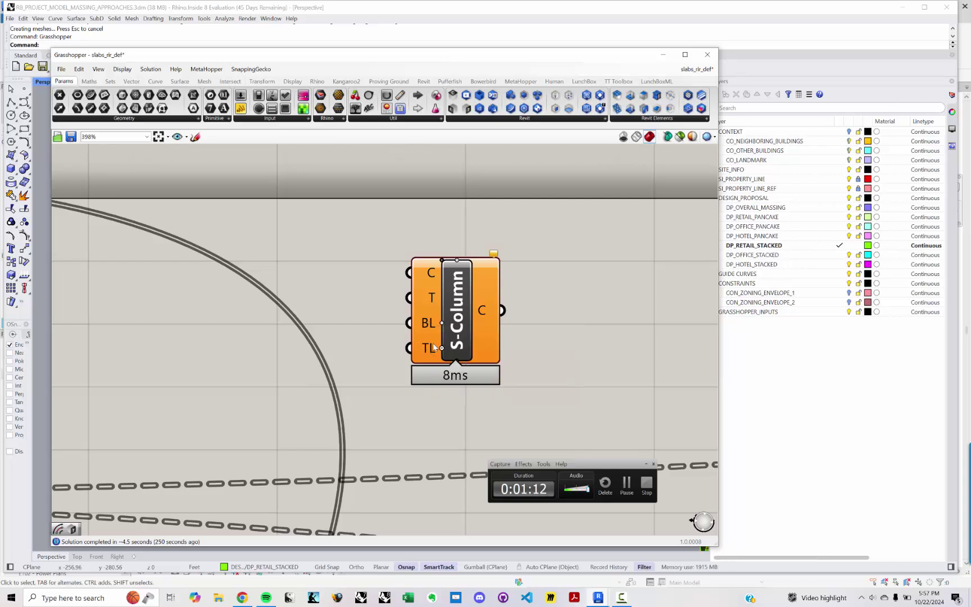
{"action": "mouse_move", "coordinate": [421, 322]}
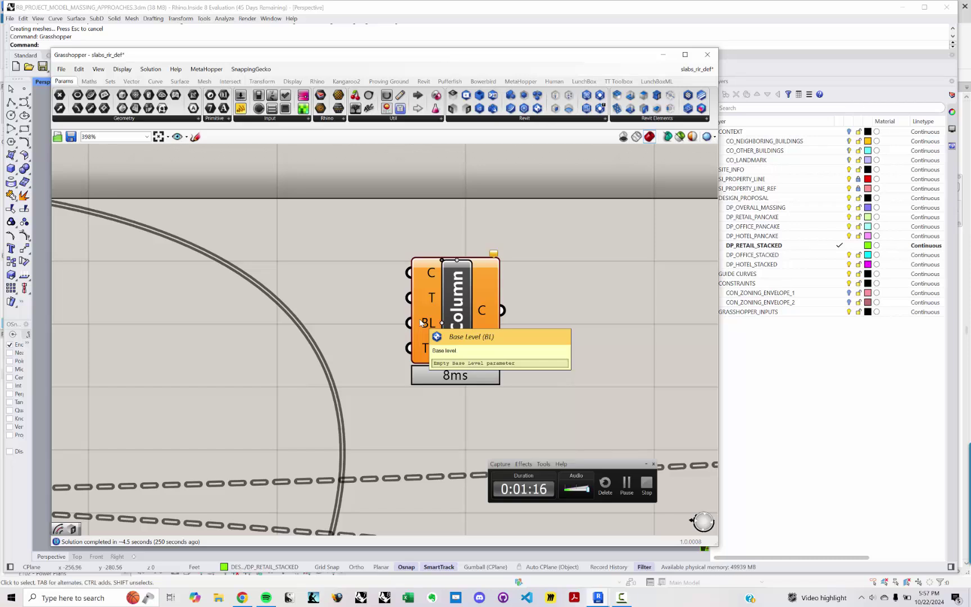
- Delete the Add Structural Column component from the canvas
{"action": "right_click_drag", "start_coordinate": [369, 296], "coordinate": [369, 341]}
{"action": "left_click_drag", "start_coordinate": [461, 352], "coordinate": [470, 346]}
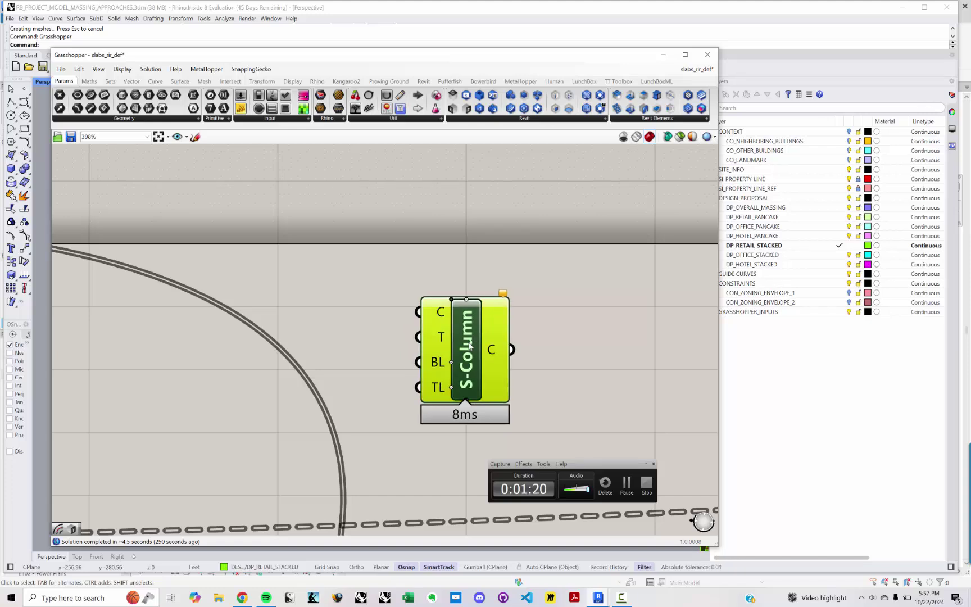
{"action": "key", "text": "Delete"}
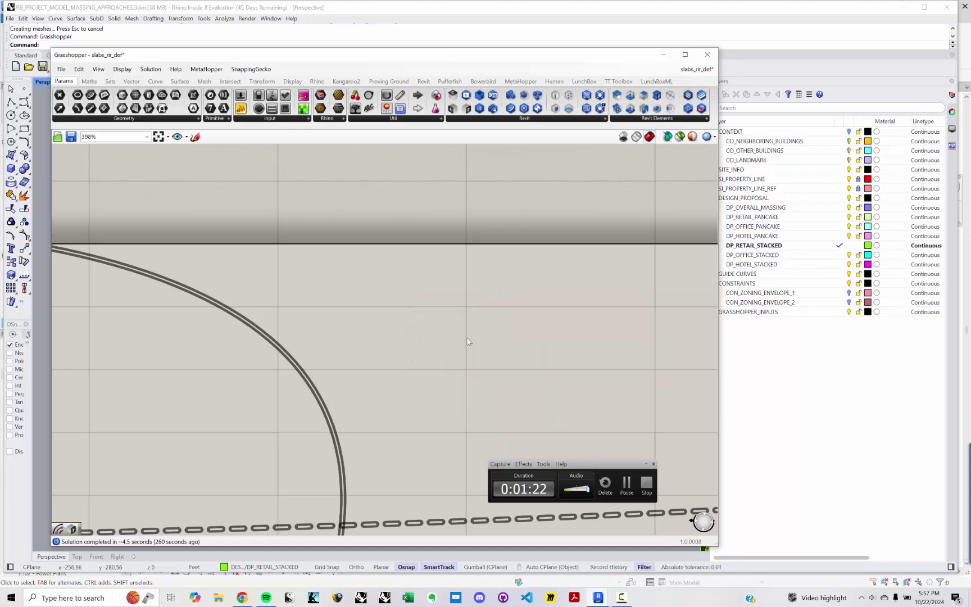
- Try to find a rectangle grid component by keyword search, clearing the search text again
{"action": "scroll", "coordinate": [423, 319], "scroll_direction": "down", "scroll_amount": 8}
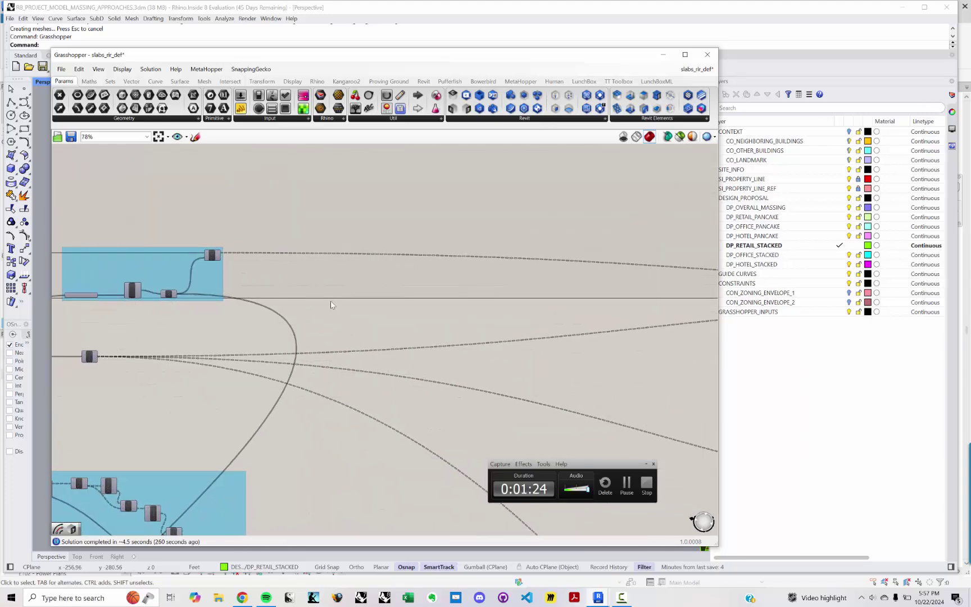
{"action": "right_click_drag", "start_coordinate": [238, 323], "coordinate": [220, 338]}
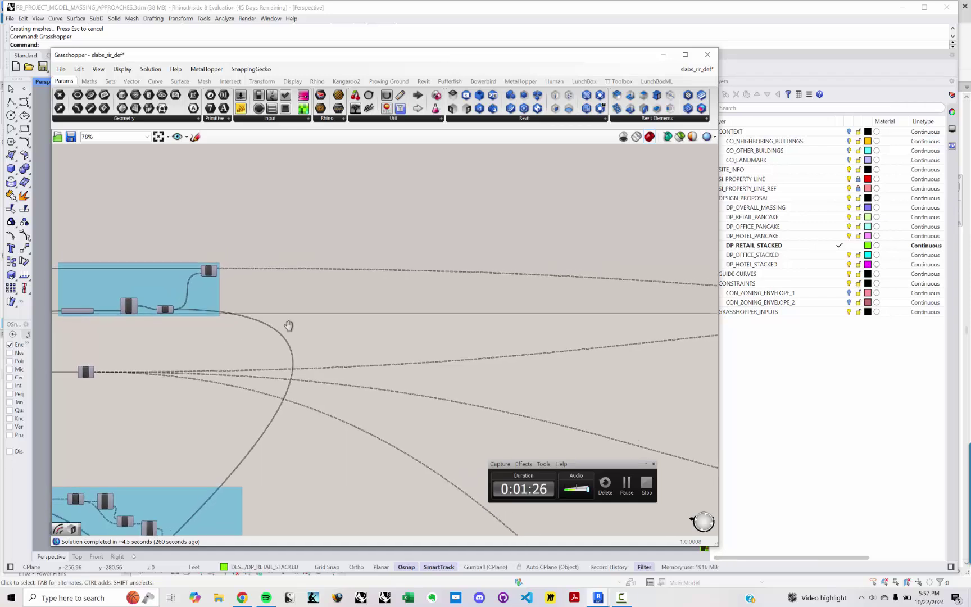
{"action": "right_click_drag", "start_coordinate": [289, 326], "coordinate": [298, 326]}
{"action": "scroll", "coordinate": [169, 359], "scroll_direction": "up", "scroll_amount": 3}
{"action": "right_click_drag", "start_coordinate": [184, 363], "coordinate": [273, 363]}
{"action": "right_click_drag", "start_coordinate": [652, 305], "coordinate": [385, 347]}
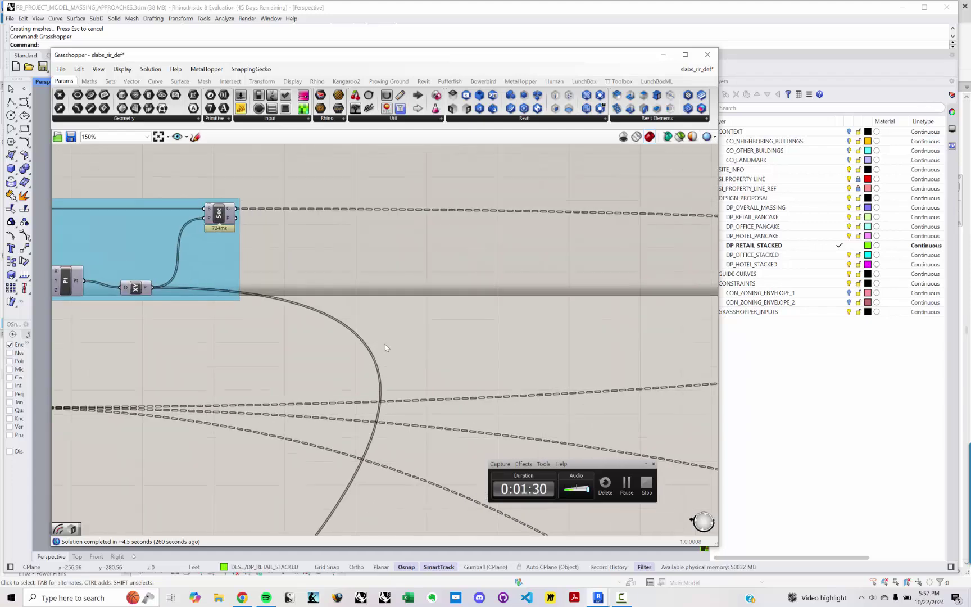
{"action": "scroll", "coordinate": [385, 348], "scroll_direction": "up", "scroll_amount": 3}
{"action": "double_click", "coordinate": [425, 354]}
{"action": "type", "text": "RE"}
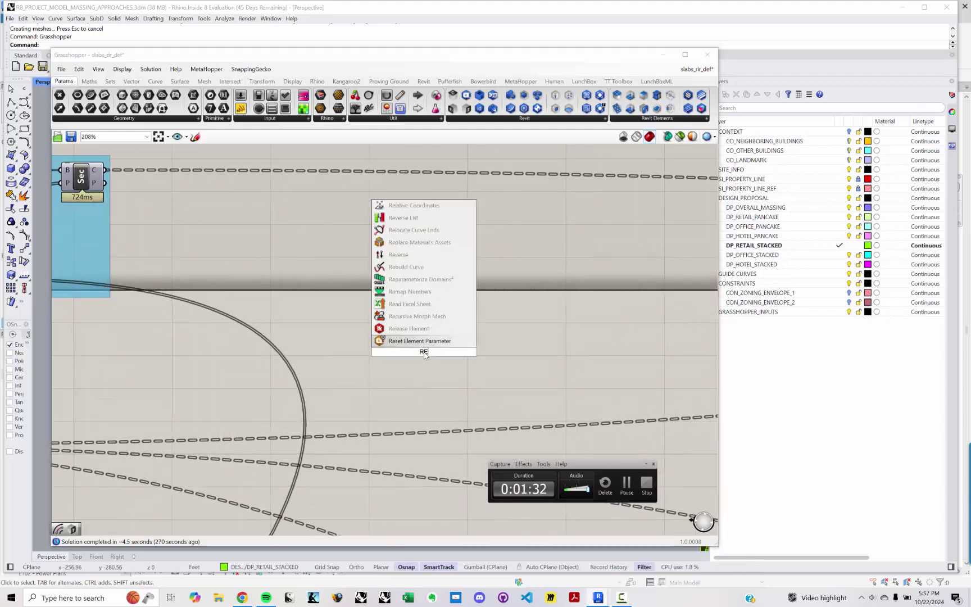
{"action": "type", "text": "CT"}
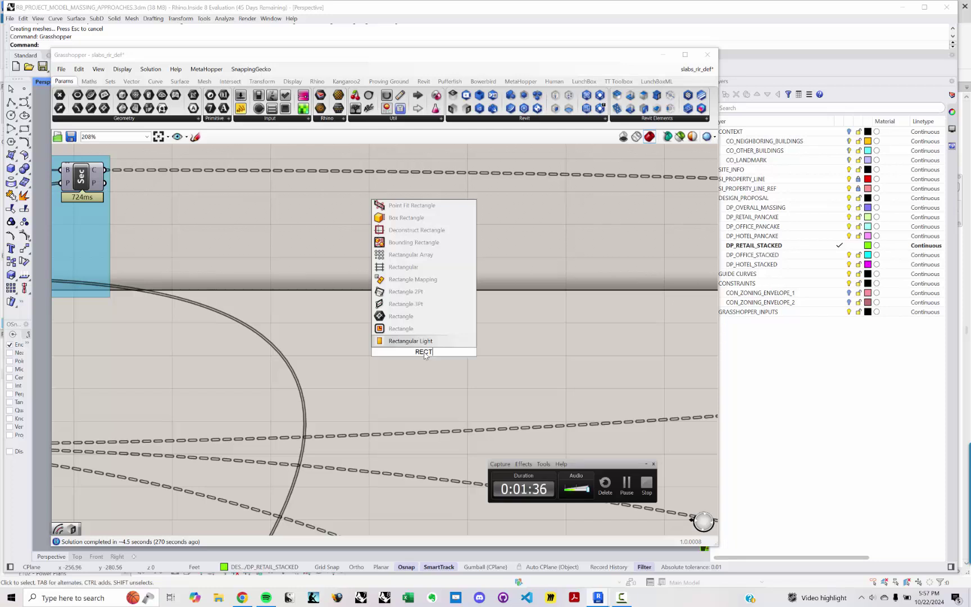
{"action": "type", "text": "ANGE"}
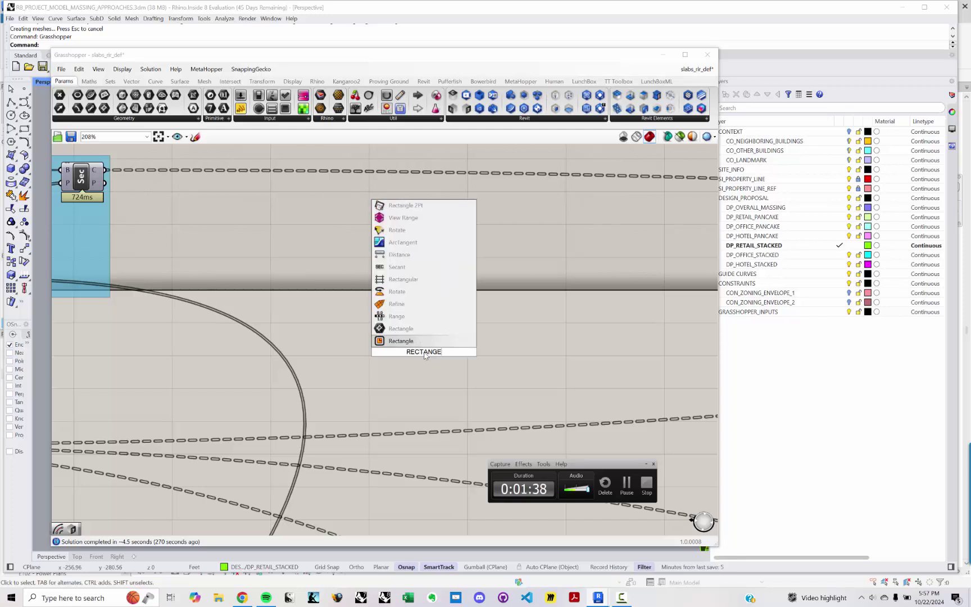
{"action": "key", "text": "BackSpace"}
{"action": "type", "text": "LE"}
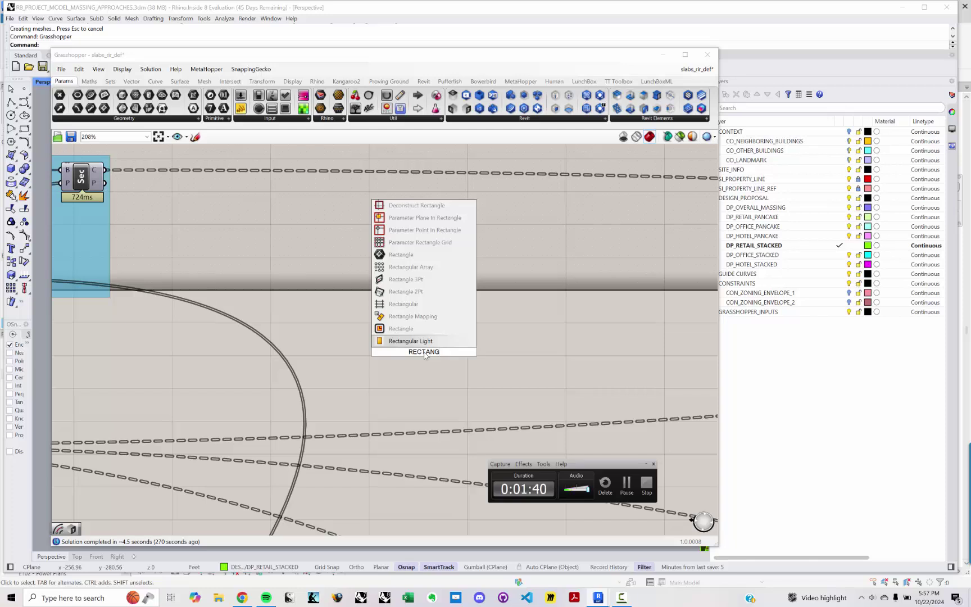
{"action": "type", "text": " GRID"}
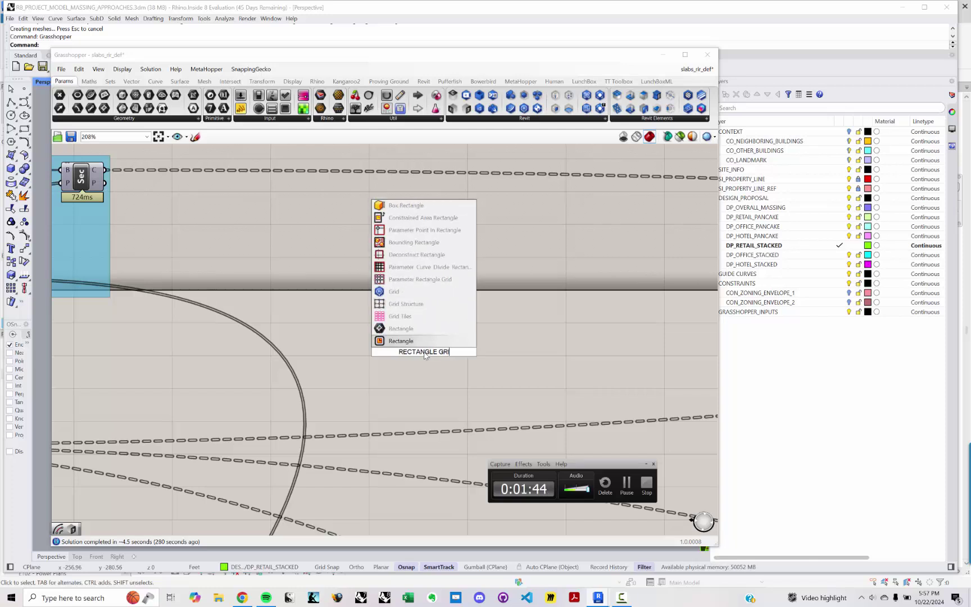
{"action": "key", "text": "BackSpace"}
{"action": "key", "text": "BackSpace"}
{"action": "key", "text": "BackSpace"}
{"action": "key", "text": "BackSpace"}
{"action": "key", "text": "BackSpace"}
{"action": "key", "text": "BackSpace"}
{"action": "key", "text": "BackSpace"}
{"action": "key", "text": "BackSpace"}
{"action": "key", "text": "BackSpace"}
{"action": "key", "text": "BackSpace"}
{"action": "key", "text": "BackSpace"}
{"action": "key", "text": "BackSpace"}
{"action": "key", "text": "BackSpace"}
{"action": "key", "text": "BackSpace"}
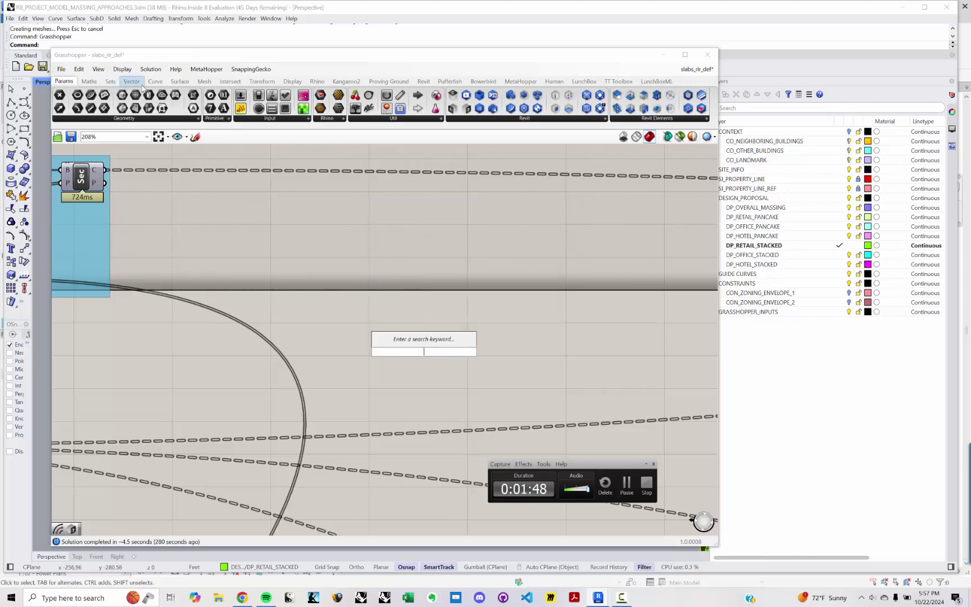
- Add a Rectangular grid component from the Vector grid components to the open canvas beside the section component
{"action": "left_click", "coordinate": [138, 83]}
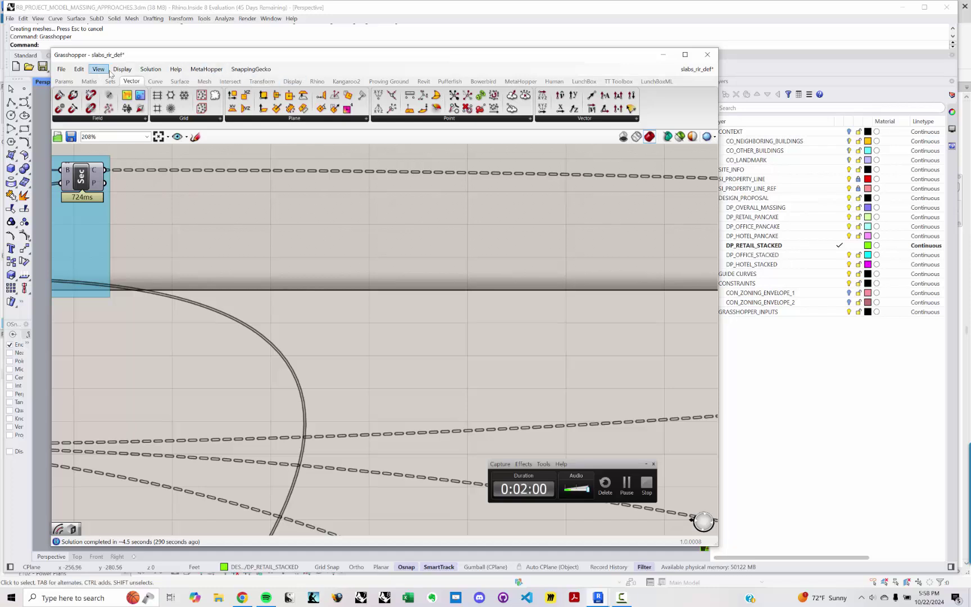
{"action": "left_click", "coordinate": [317, 82]}
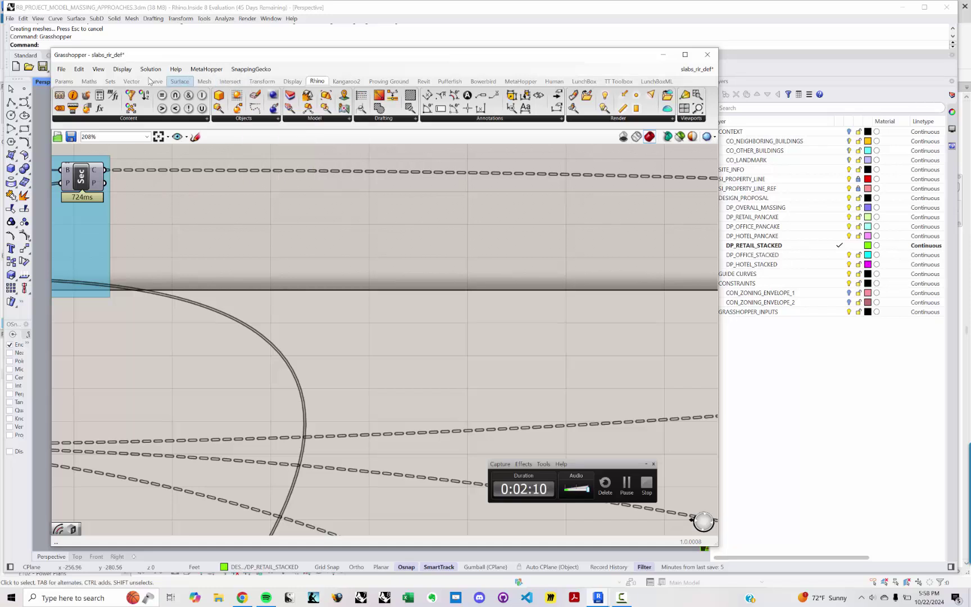
{"action": "left_click", "coordinate": [132, 82]}
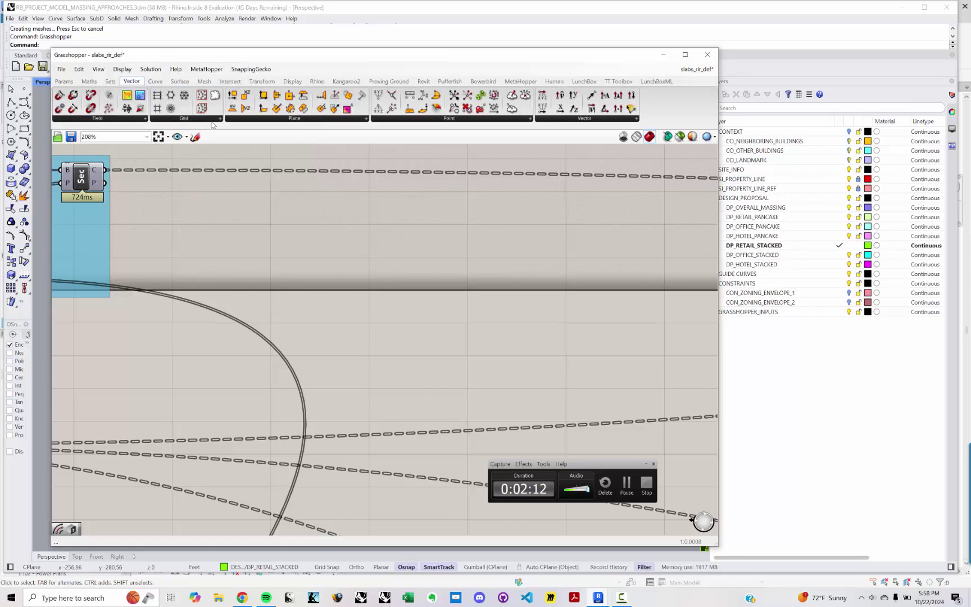
{"action": "left_click", "coordinate": [213, 118]}
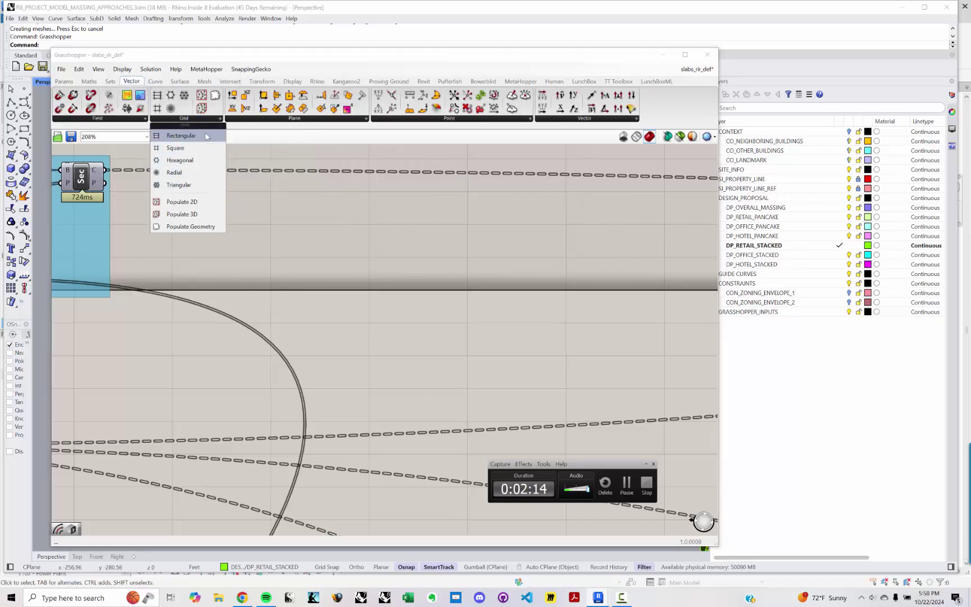
{"action": "left_click_drag", "start_coordinate": [181, 136], "coordinate": [353, 250]}
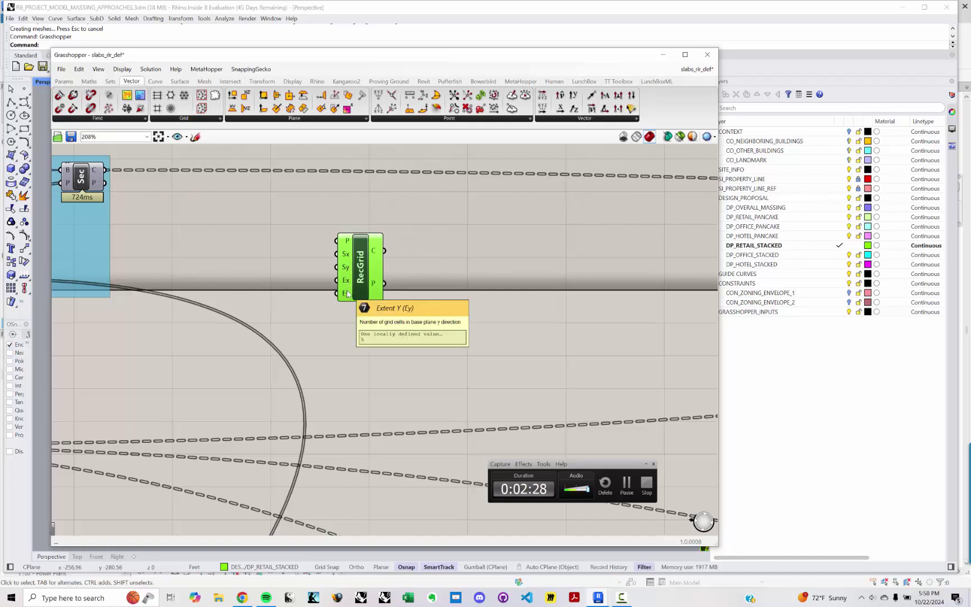
- Examine the preview of the rectangular grid at the property line corner in the Rhino perspective view
{"action": "right_click_drag", "start_coordinate": [299, 309], "coordinate": [310, 305]}
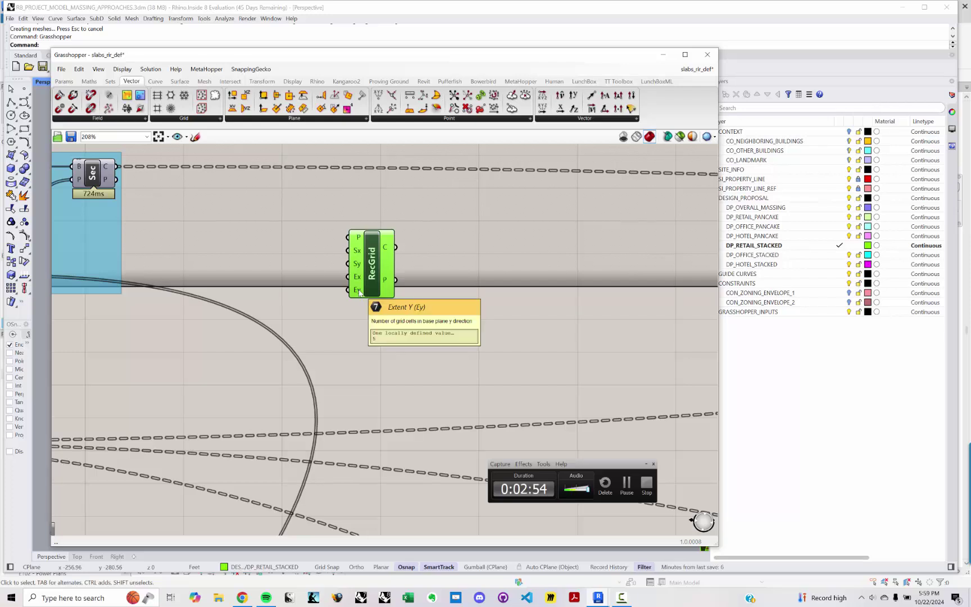
{"action": "right_click_drag", "start_coordinate": [299, 250], "coordinate": [347, 287]}
{"action": "left_click", "coordinate": [324, 269]}
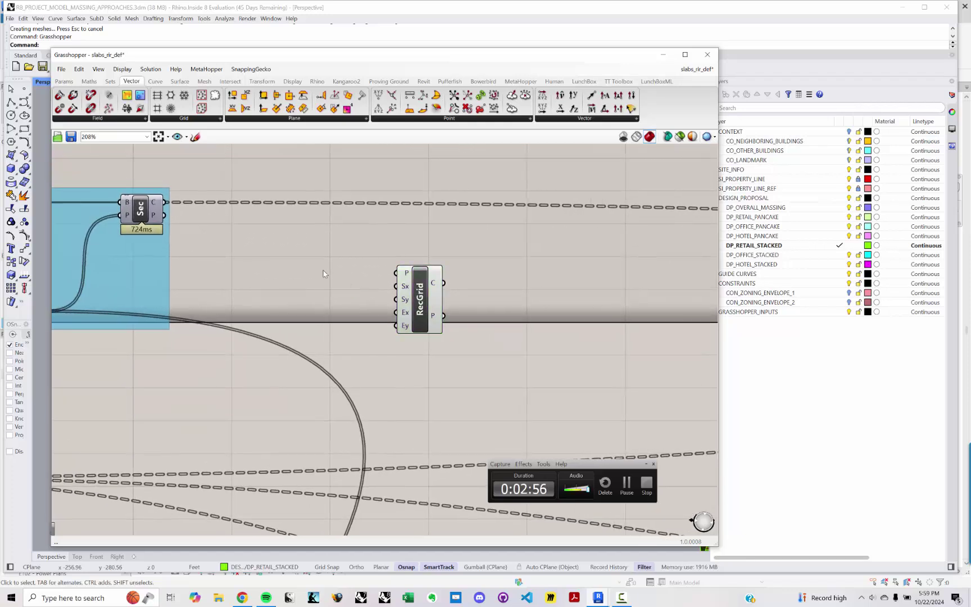
{"action": "scroll", "coordinate": [325, 268], "scroll_direction": "down", "scroll_amount": 2}
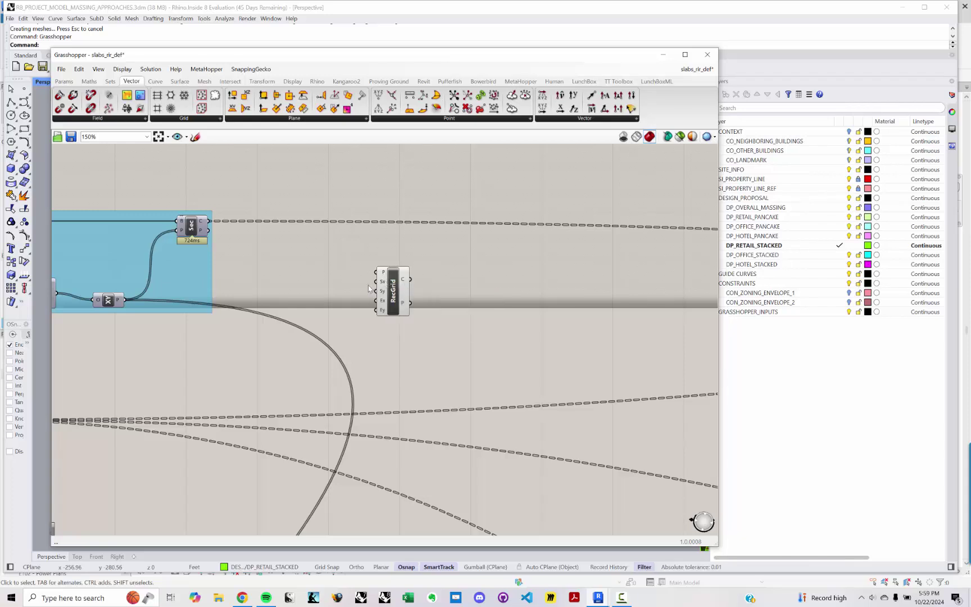
{"action": "left_click", "coordinate": [663, 54]}
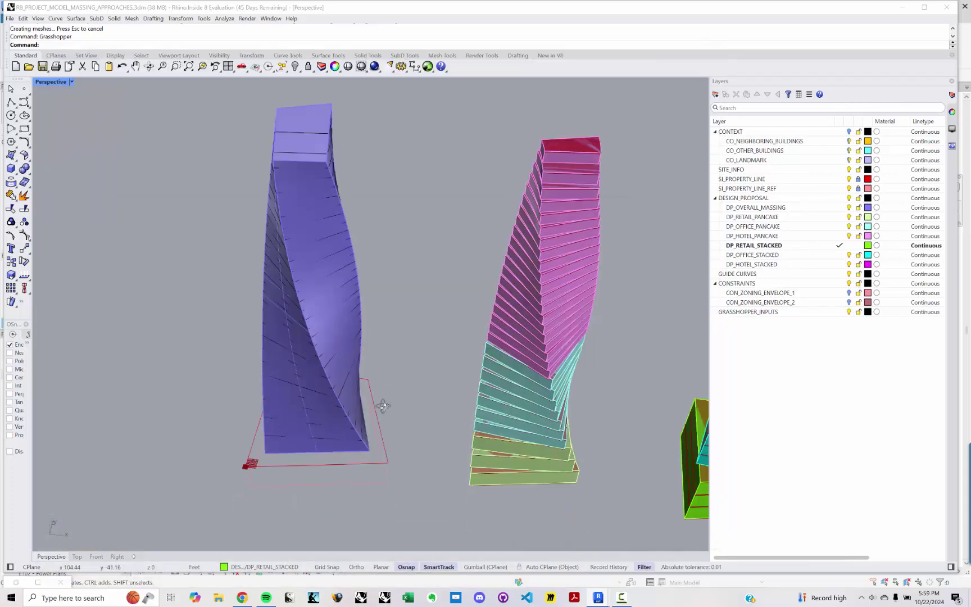
{"action": "scroll", "coordinate": [250, 478], "scroll_direction": "up", "scroll_amount": 10}
{"action": "scroll", "coordinate": [256, 470], "scroll_direction": "up", "scroll_amount": 1}
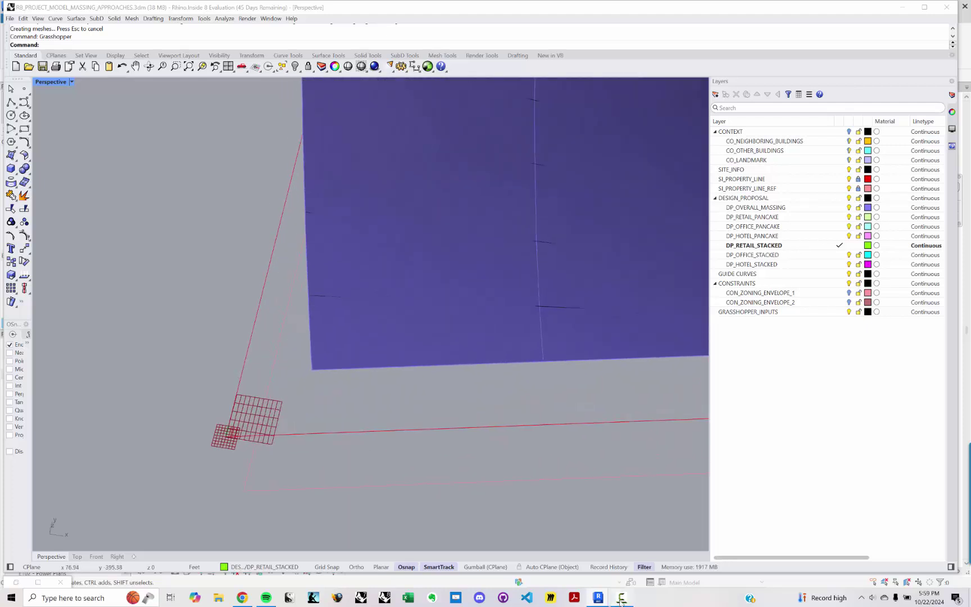
{"action": "left_click", "coordinate": [16, 583]}
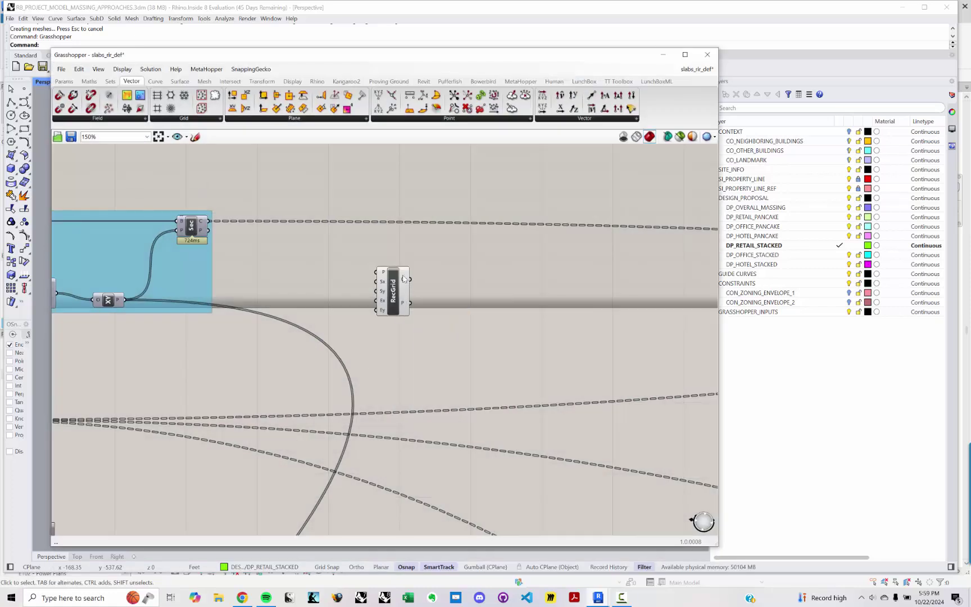
- Add a Point parameter beside the rectangular grid component and connect the grid's points output to it
{"action": "mouse_move", "coordinate": [404, 276]}
{"action": "double_click", "coordinate": [455, 329]}
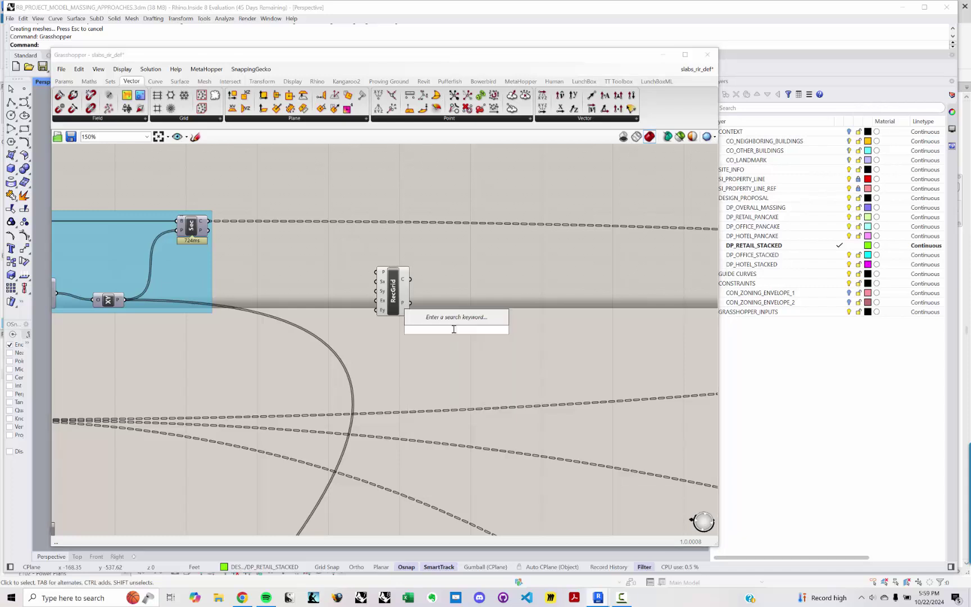
{"action": "type", "text": "PO"}
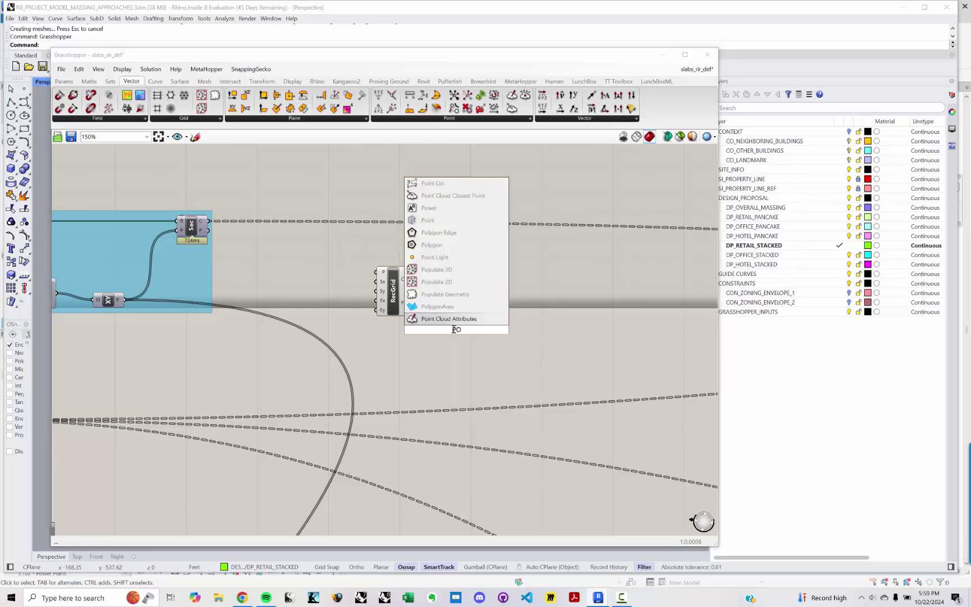
{"action": "type", "text": "IN"}
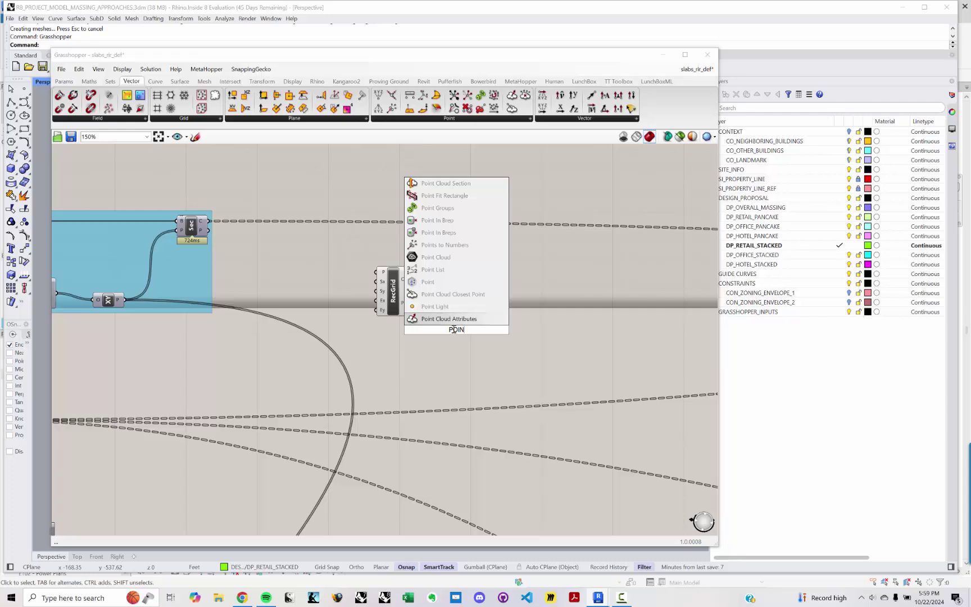
{"action": "type", "text": "T"}
{"action": "key", "text": "Return"}
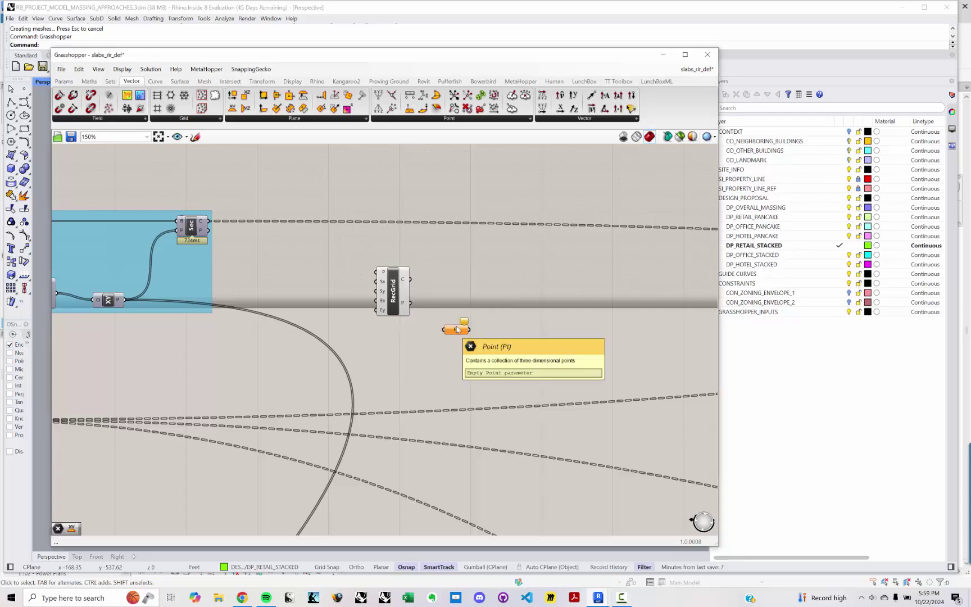
{"action": "left_click_drag", "start_coordinate": [435, 320], "coordinate": [447, 330]}
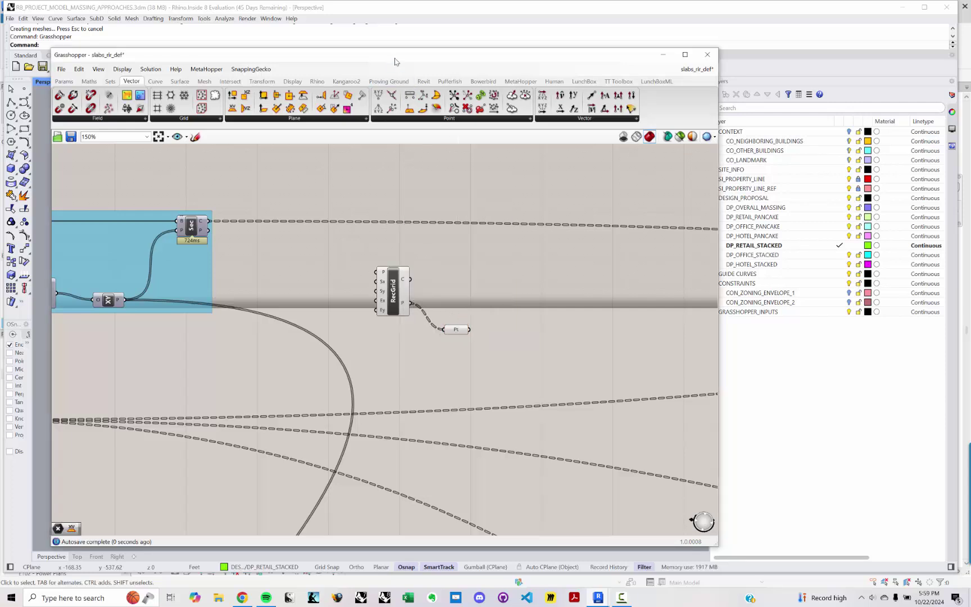
- Move the Grasshopper window aside to expose the grid points in the Rhino viewport beside the definition
{"action": "left_click_drag", "start_coordinate": [395, 57], "coordinate": [662, 145]}
{"action": "scroll", "coordinate": [253, 416], "scroll_direction": "up", "scroll_amount": 3}
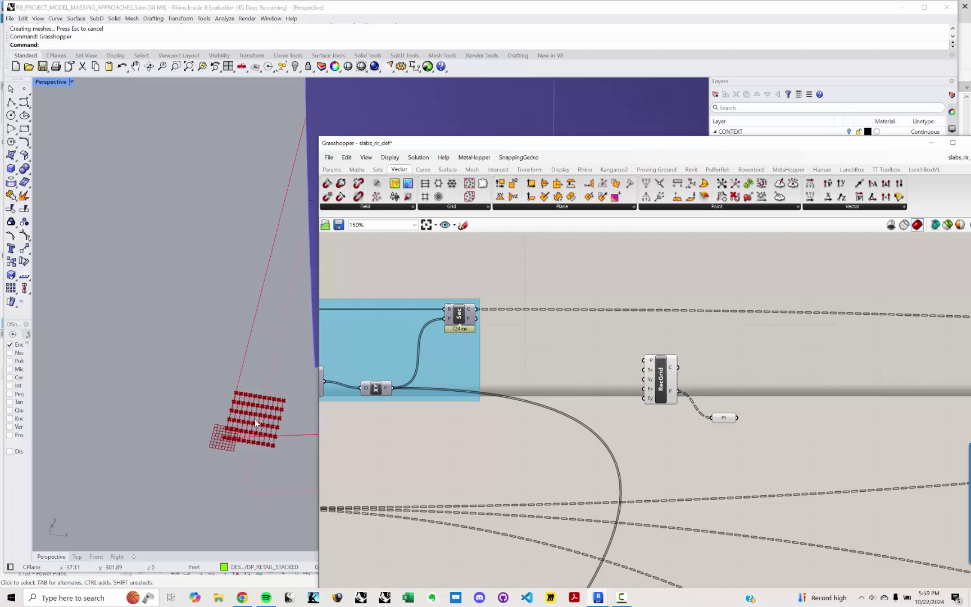
{"action": "type", "text": "leFloatingViewport"}
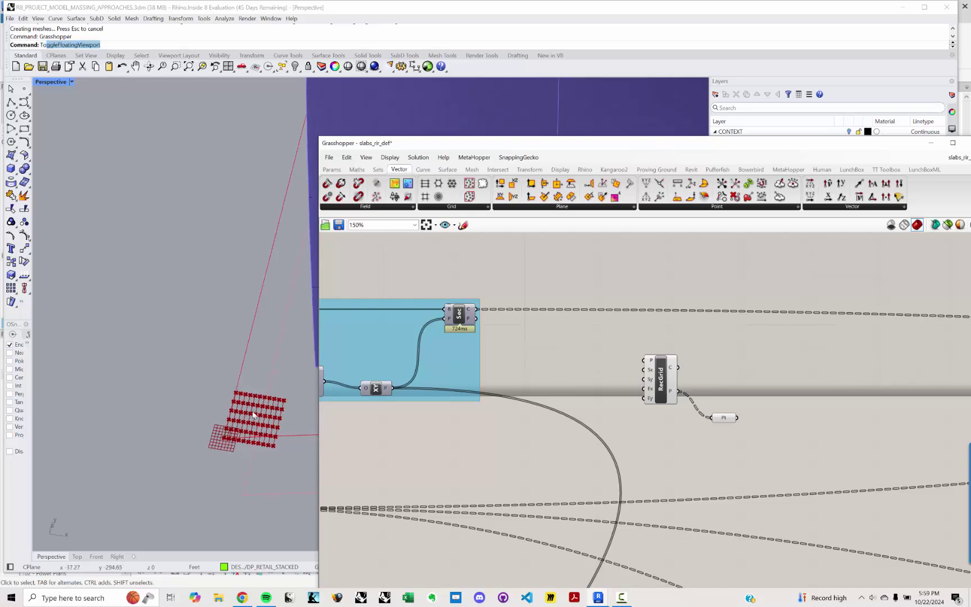
{"action": "key", "text": "Escape"}
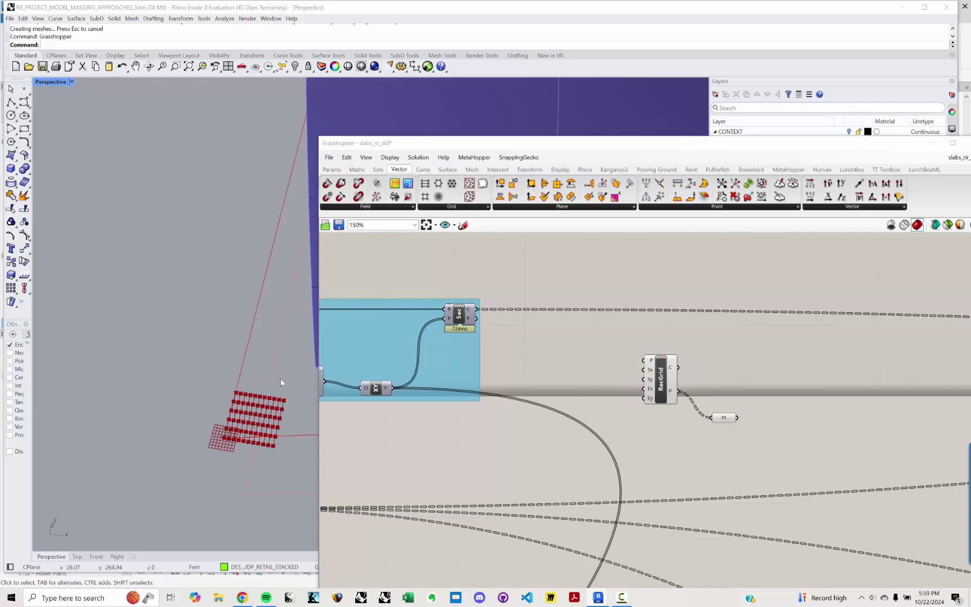
{"action": "right_click_drag", "start_coordinate": [484, 441], "coordinate": [537, 403]}
{"action": "scroll", "coordinate": [537, 403], "scroll_direction": "down", "scroll_amount": 3}
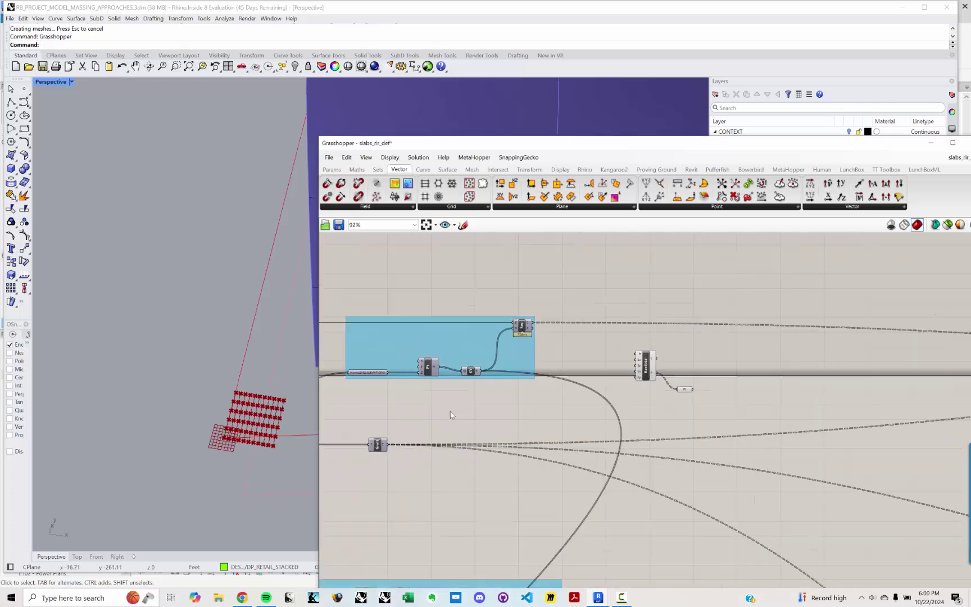
{"action": "right_click_drag", "start_coordinate": [450, 410], "coordinate": [493, 414]}
- Switch the Rhino viewport to the Top view and frame the grid points together with the nearby massing corner
{"action": "left_click", "coordinate": [219, 397]}
{"action": "type", "text": "top"}
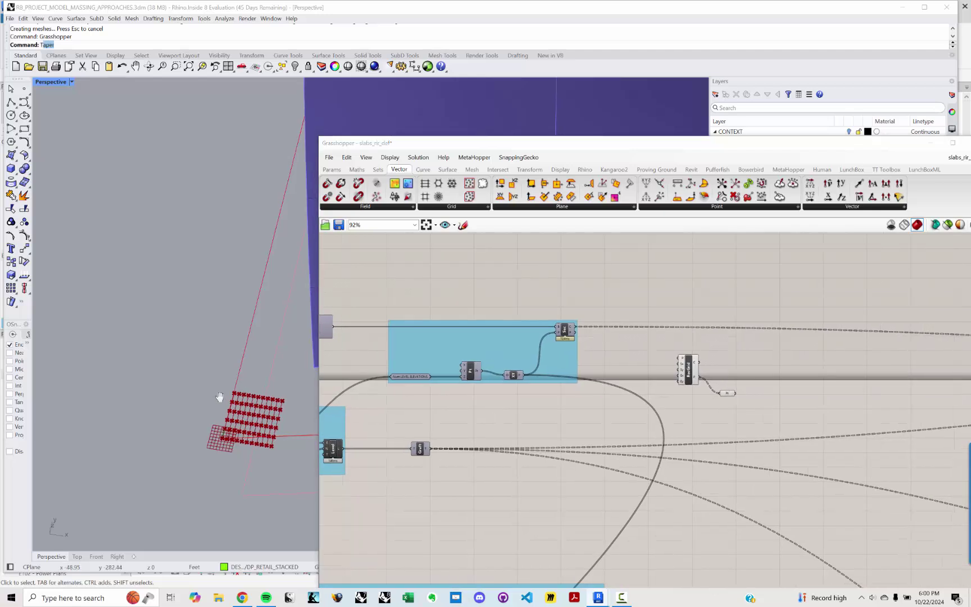
{"action": "key", "text": "Return"}
{"action": "right_click_drag", "start_coordinate": [219, 397], "coordinate": [220, 398]}
{"action": "scroll", "coordinate": [216, 387], "scroll_direction": "down", "scroll_amount": 5}
{"action": "right_click_drag", "start_coordinate": [230, 264], "coordinate": [195, 340]}
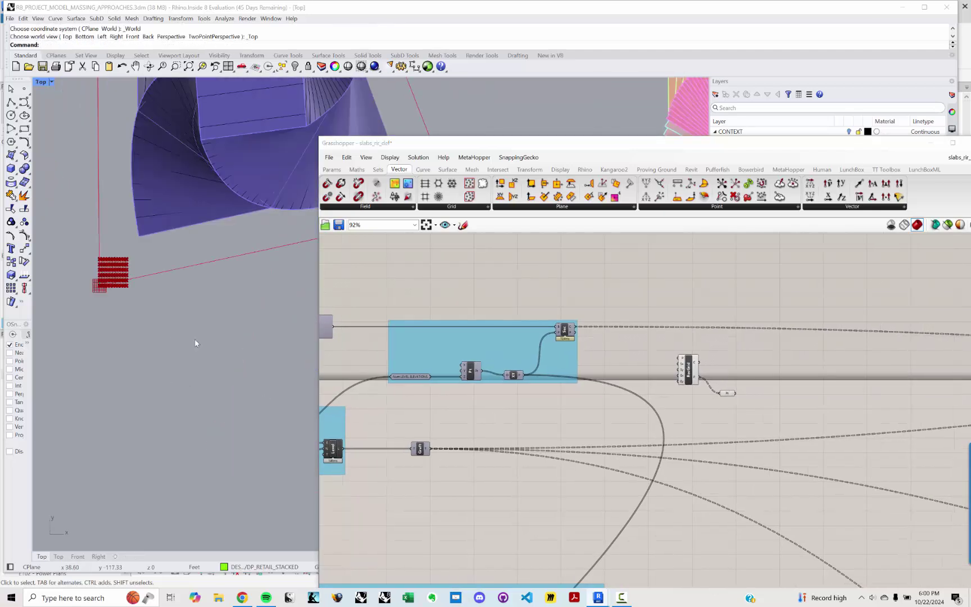
{"action": "scroll", "coordinate": [113, 245], "scroll_direction": "up", "scroll_amount": 7}
{"action": "right_click_drag", "start_coordinate": [113, 244], "coordinate": [112, 285]}
{"action": "scroll", "coordinate": [112, 284], "scroll_direction": "up", "scroll_amount": 2}
{"action": "scroll", "coordinate": [225, 326], "scroll_direction": "up", "scroll_amount": 1}
{"action": "right_click_drag", "start_coordinate": [442, 402], "coordinate": [503, 413]}
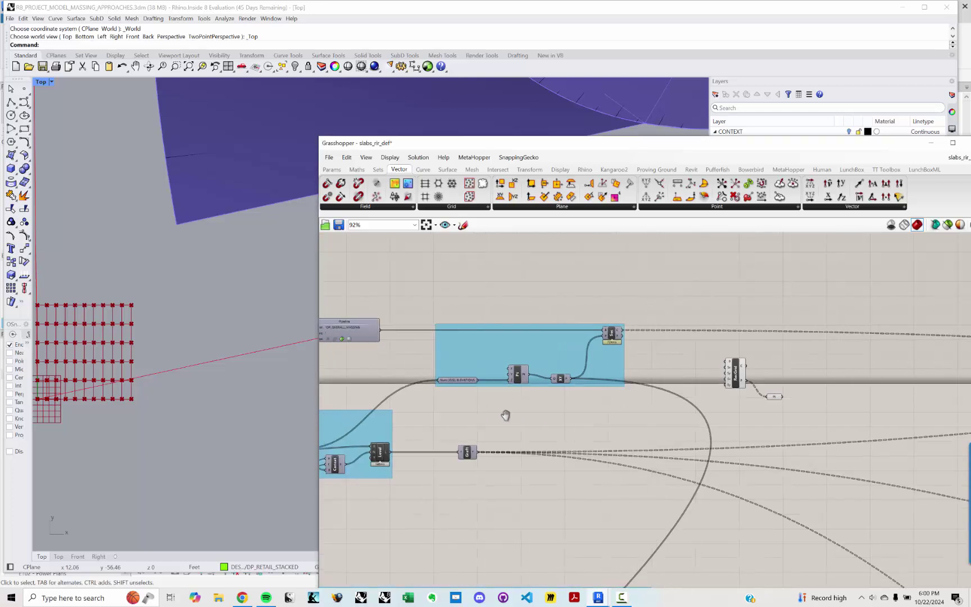
{"action": "double_click", "coordinate": [526, 417]}
{"action": "type", "text": "plane"}
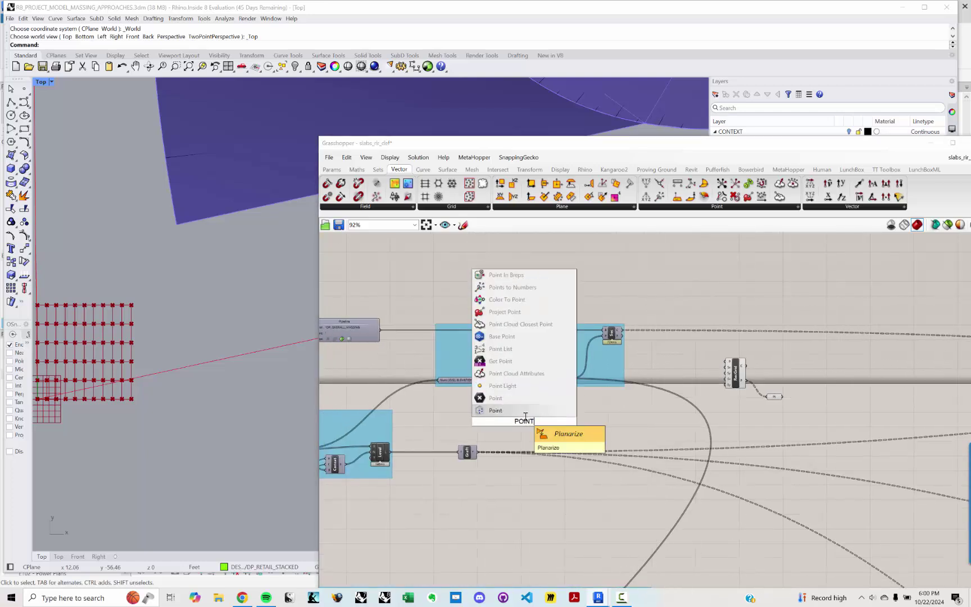
{"action": "key", "text": "Return"}
{"action": "scroll", "coordinate": [524, 417], "scroll_direction": "up", "scroll_amount": 3}
{"action": "left_click", "coordinate": [521, 420]}
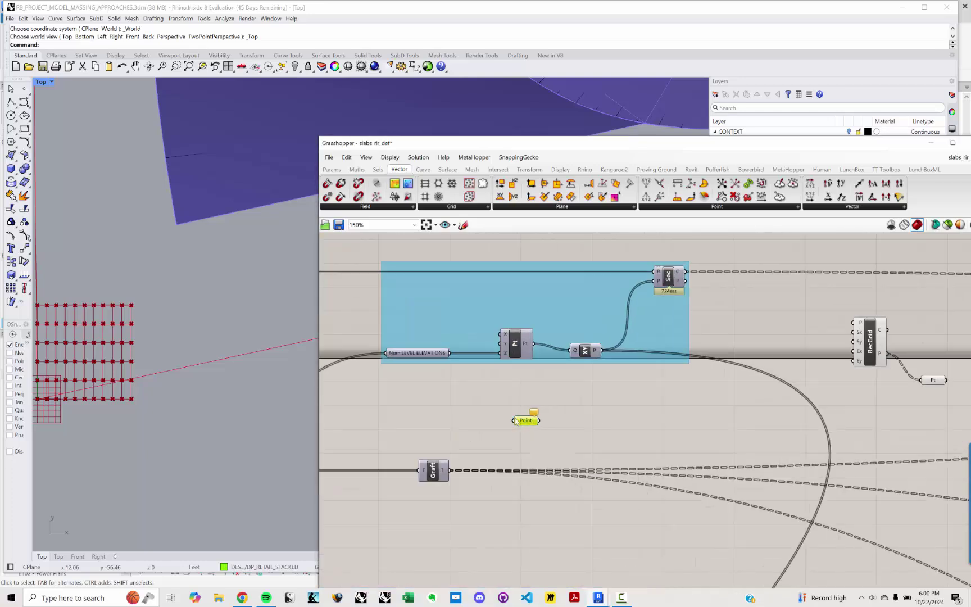
{"action": "key", "text": "Delete"}
- Add a standard geometry Point parameter to the canvas and place it in the open area before the rectangular grid component
{"action": "double_click", "coordinate": [516, 422]}
{"action": "type", "text": "POINT"}
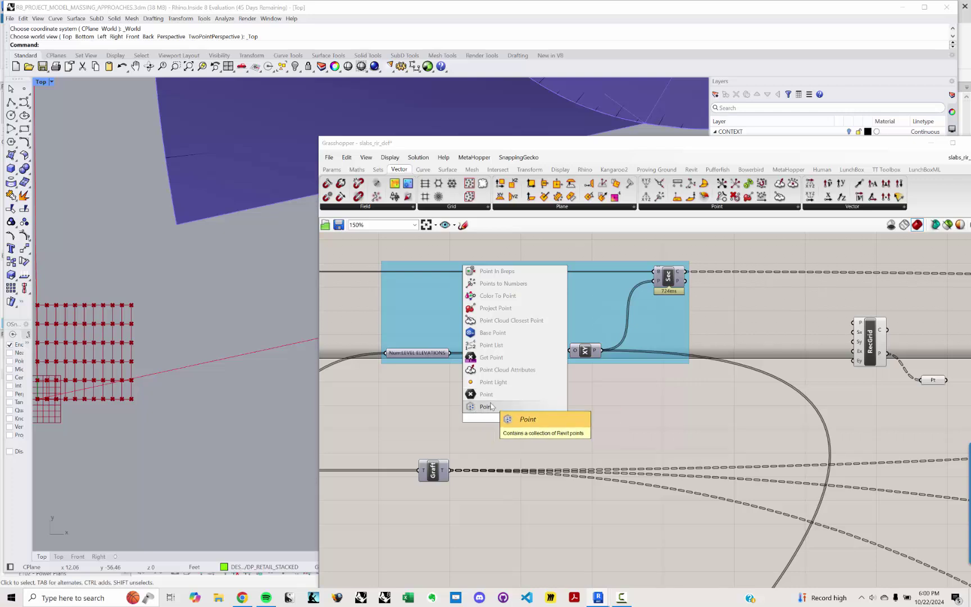
{"action": "left_click", "coordinate": [490, 396]}
{"action": "left_click_drag", "start_coordinate": [519, 419], "coordinate": [749, 443]}
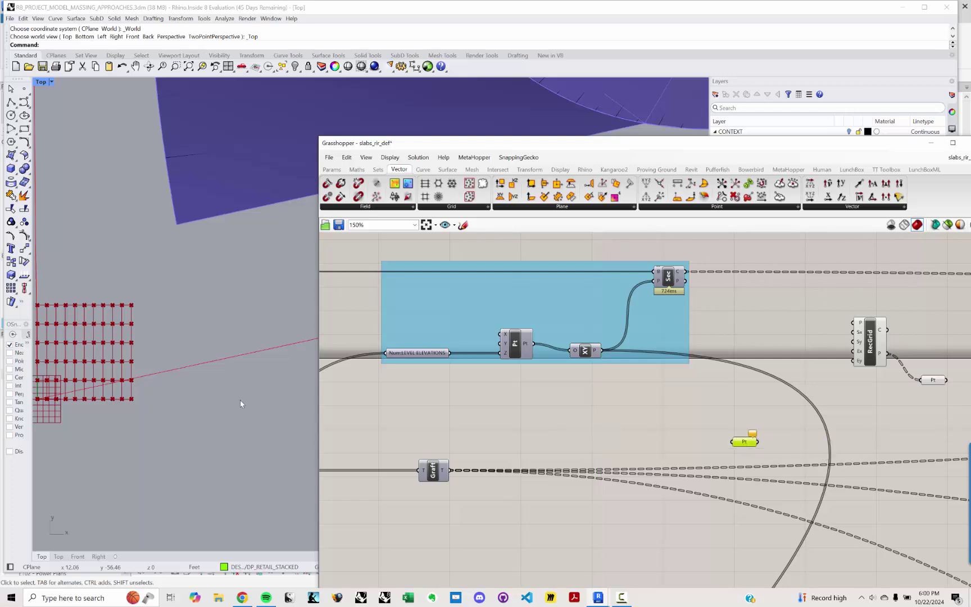
- Draw a point object in Rhino at the endpoint of the overall massing's corner nearest the grid
{"action": "left_click", "coordinate": [217, 276]}
{"action": "type", "text": "Point"}
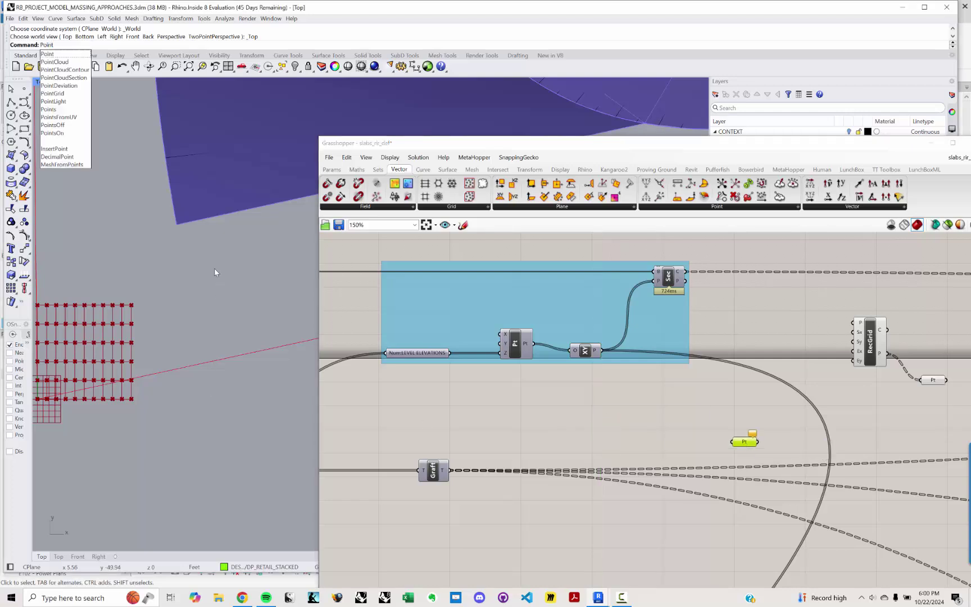
{"action": "key", "text": "Return"}
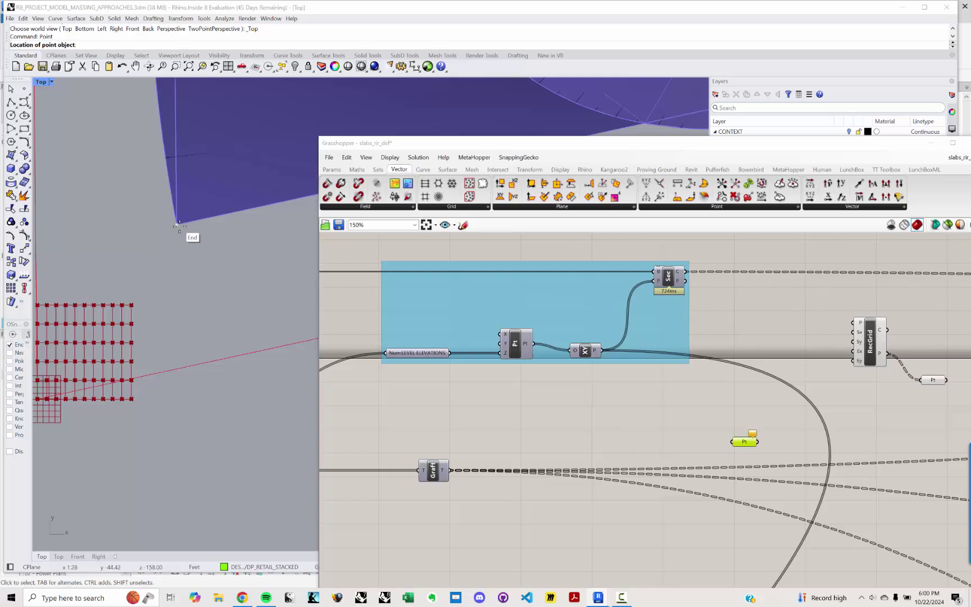
{"action": "left_click", "coordinate": [178, 226]}
- Create a sublayer named GRID SETOUT POINT under the GRASSHOPPER_INPUTS layer
{"action": "left_click_drag", "start_coordinate": [393, 143], "coordinate": [449, 455]}
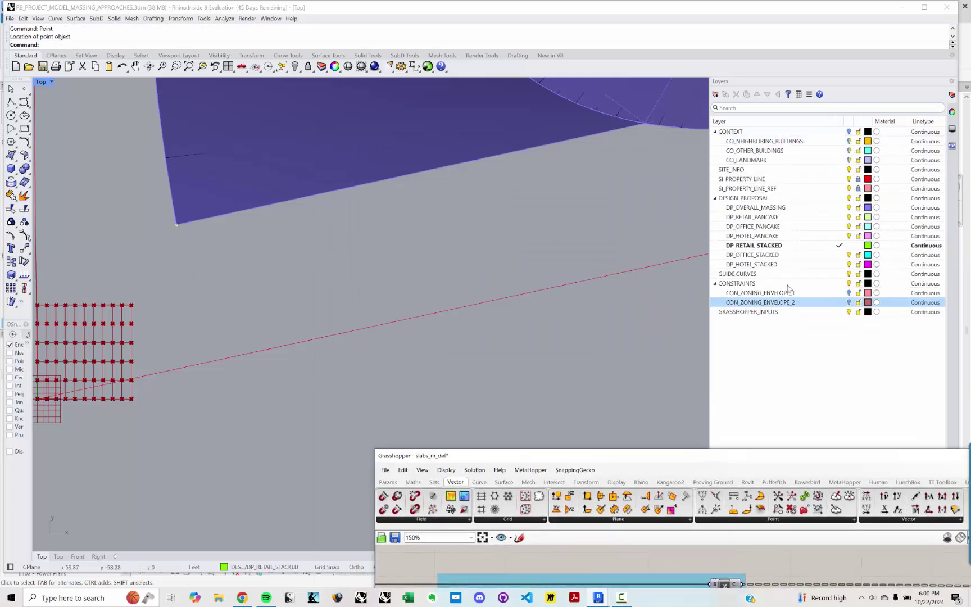
{"action": "left_click", "coordinate": [777, 312]}
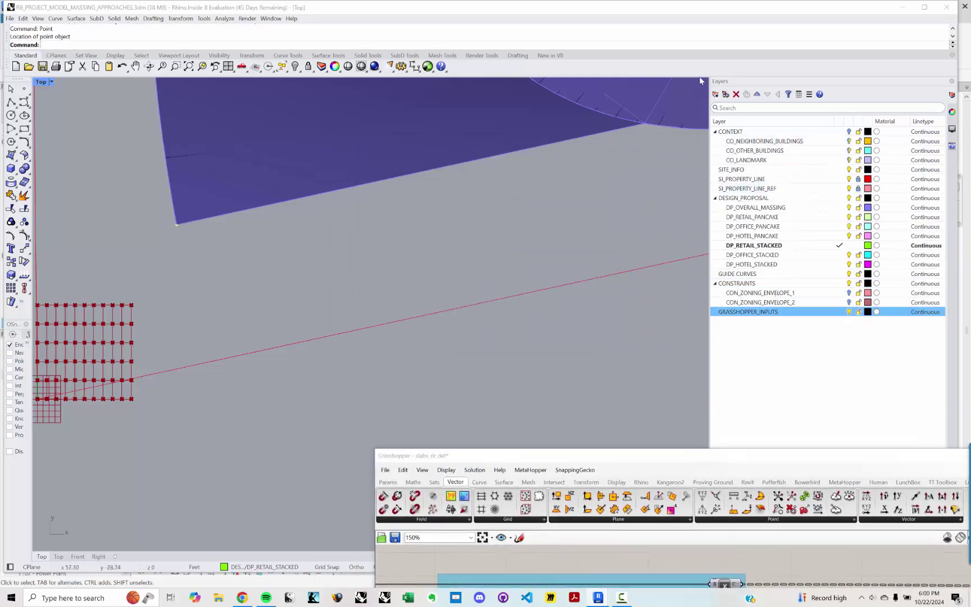
{"action": "left_click", "coordinate": [727, 95]}
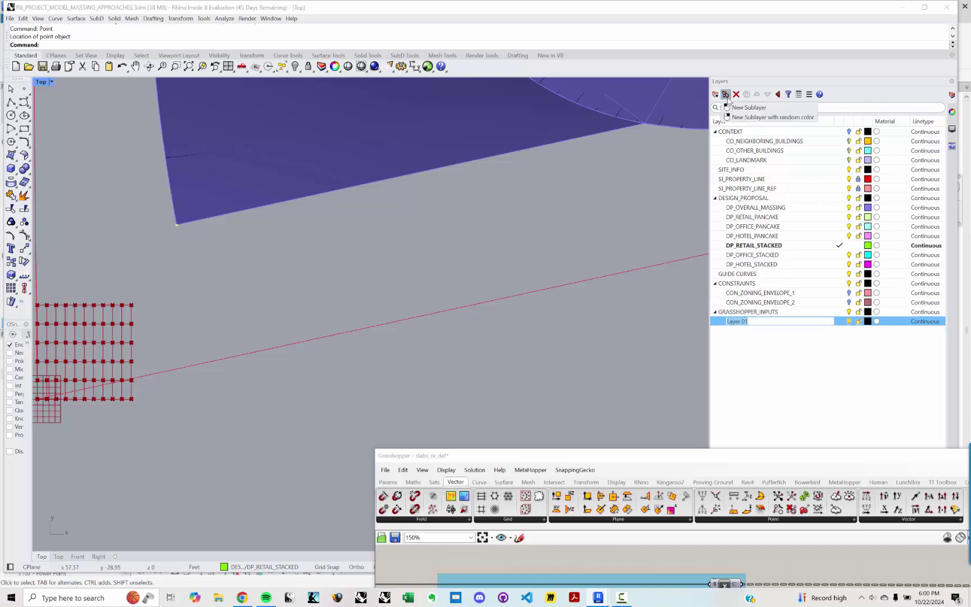
{"action": "type", "text": "GRID SETOUT P"}
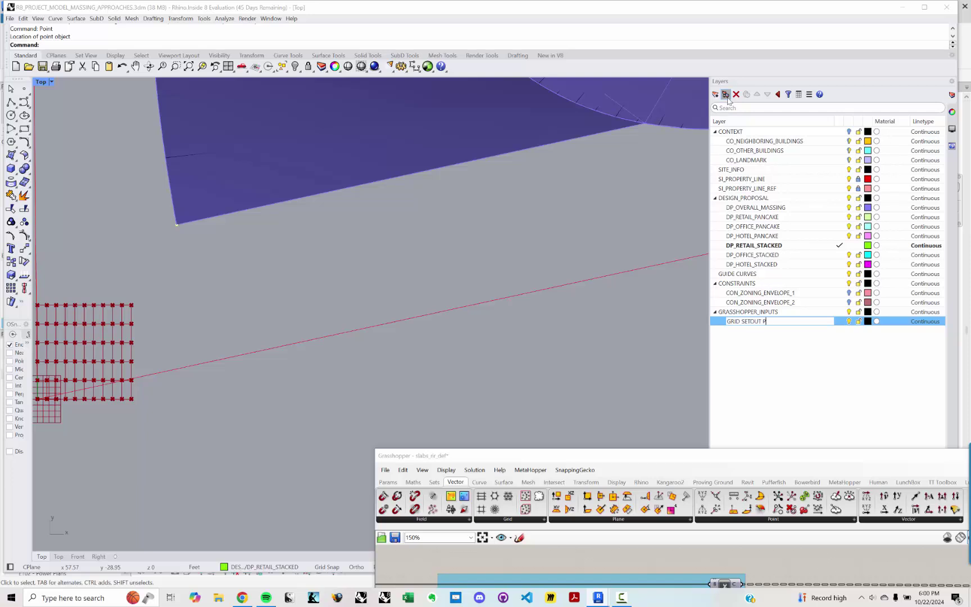
{"action": "type", "text": "OINT"}
{"action": "key", "text": "Return"}
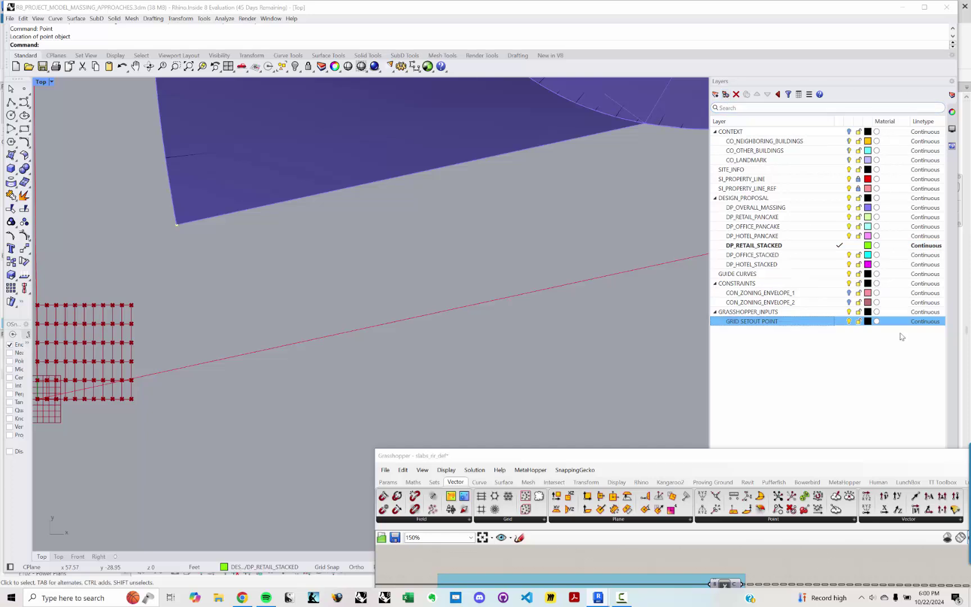
- Set the colour of the GRID SETOUT POINT layer to Red
{"action": "left_click", "coordinate": [868, 321]}
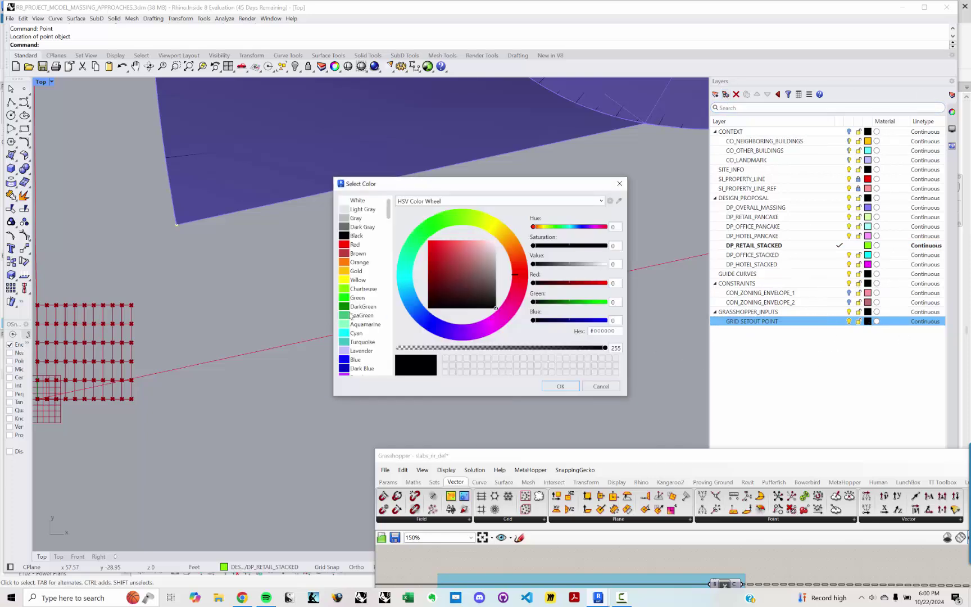
{"action": "left_click", "coordinate": [355, 245]}
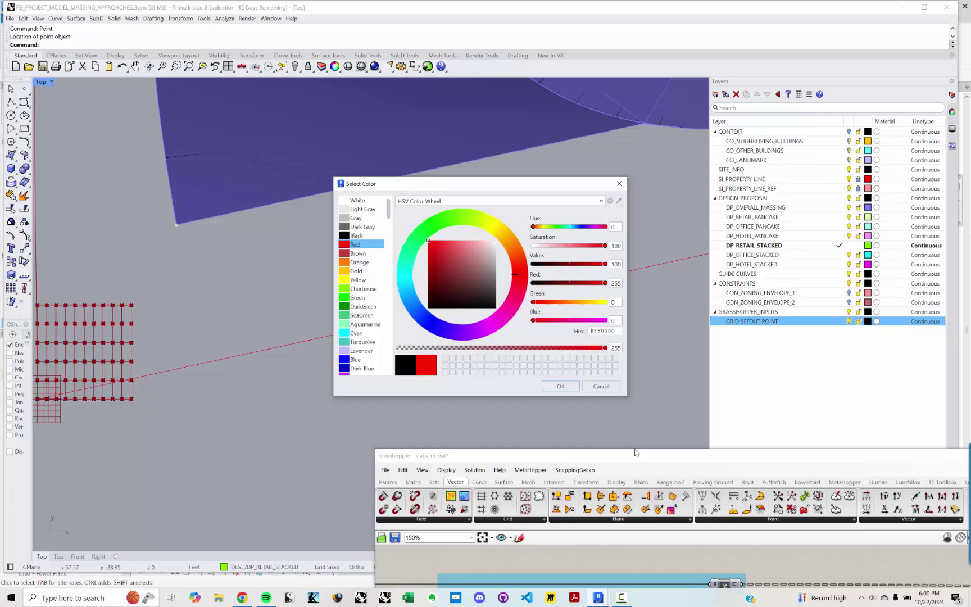
{"action": "left_click", "coordinate": [560, 386]}
- Change the layer of the point at the massing corner to GRID SETOUT POINT
{"action": "left_click_drag", "start_coordinate": [566, 456], "coordinate": [550, 414]}
{"action": "left_click_drag", "start_coordinate": [139, 211], "coordinate": [211, 242]}
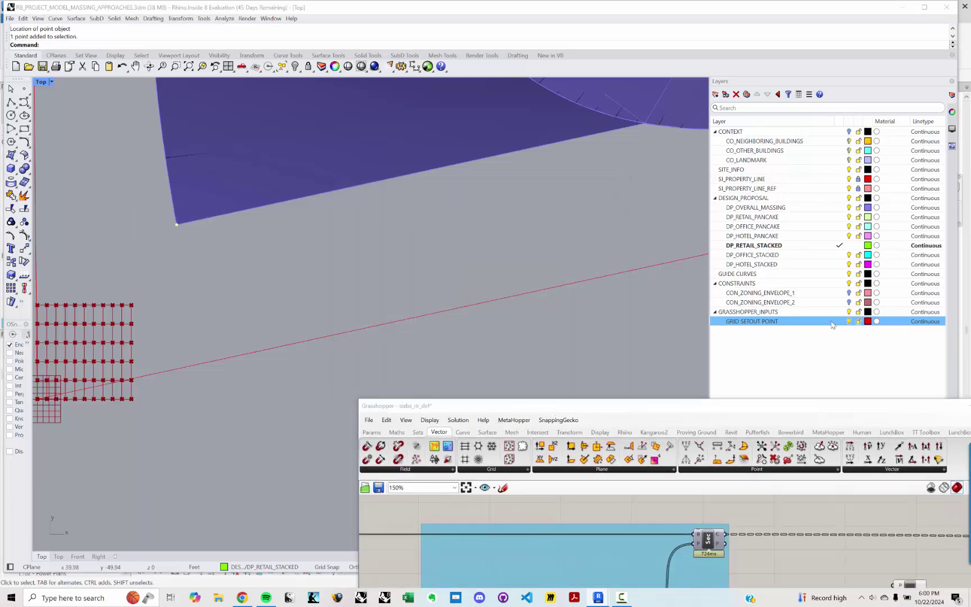
{"action": "right_click", "coordinate": [782, 323]}
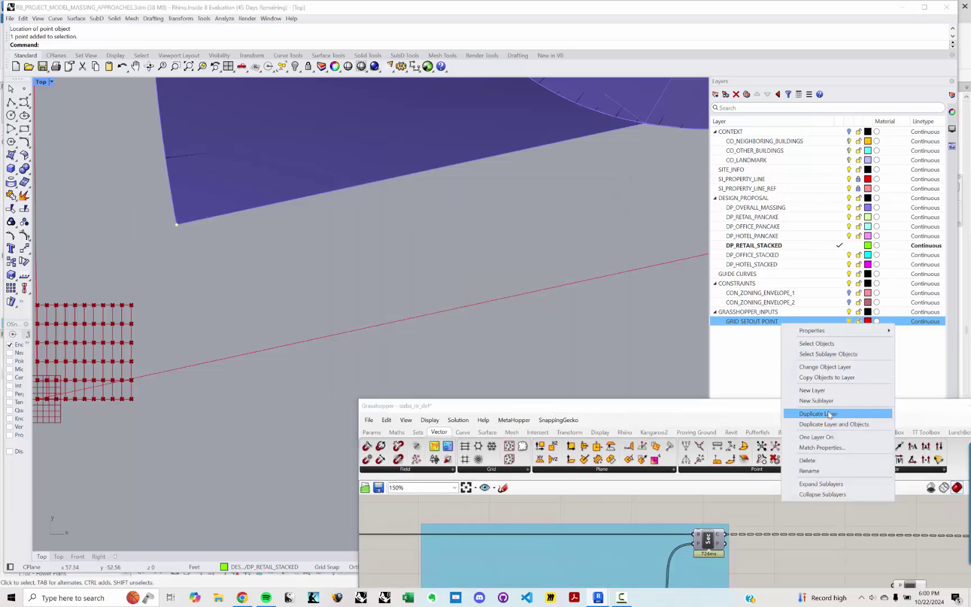
{"action": "left_click", "coordinate": [826, 367]}
- Add a Geometry Pipeline component to the canvas beside the new Point parameter
{"action": "left_click_drag", "start_coordinate": [419, 493], "coordinate": [248, 277]}
{"action": "right_click_drag", "start_coordinate": [360, 425], "coordinate": [347, 397]}
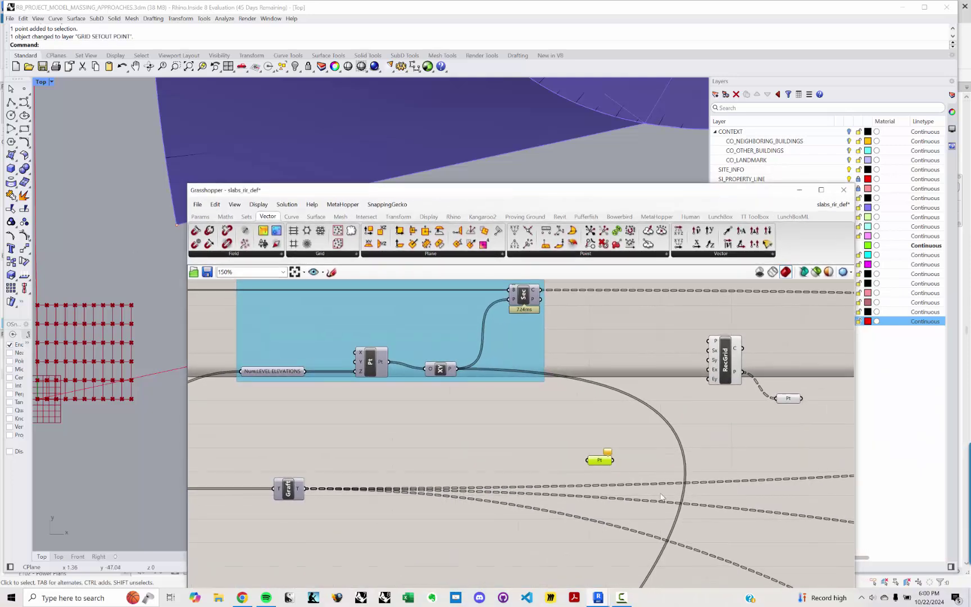
{"action": "double_click", "coordinate": [518, 454]}
{"action": "type", "text": "GEO"}
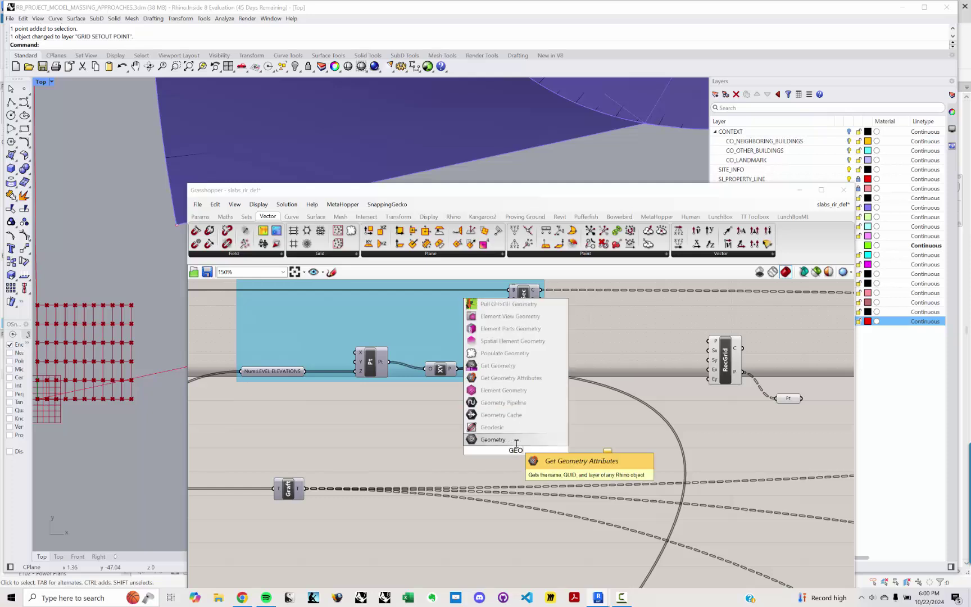
{"action": "key", "text": "Up"}
{"action": "key", "text": "Up"}
{"action": "key", "text": "Up"}
{"action": "key", "text": "Return"}
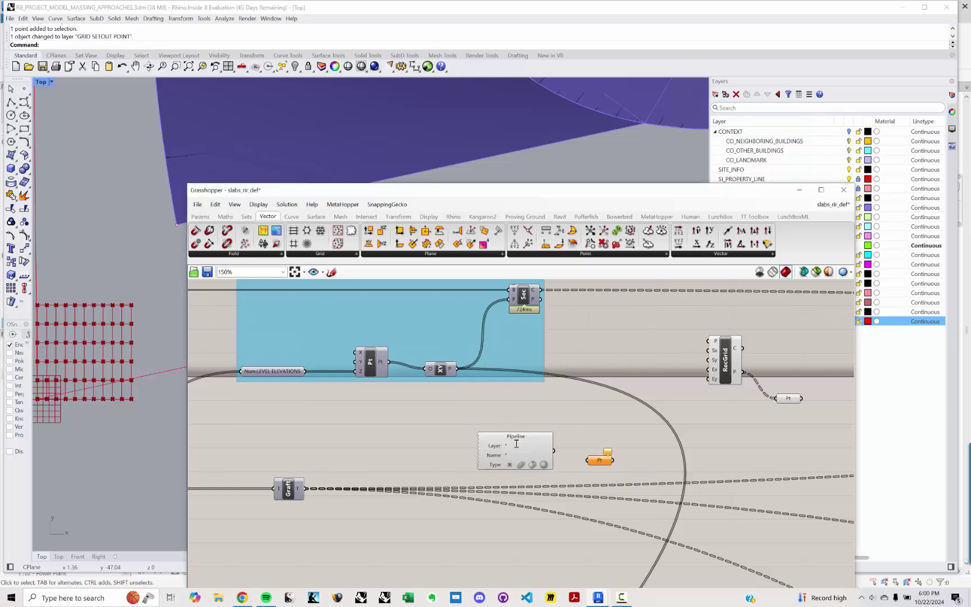
- Set the Geometry Pipeline's layer filter to *GRID_SETOUT_POINT, matching the setout point layer in Rhino
{"action": "left_click_drag", "start_coordinate": [654, 190], "coordinate": [588, 350]}
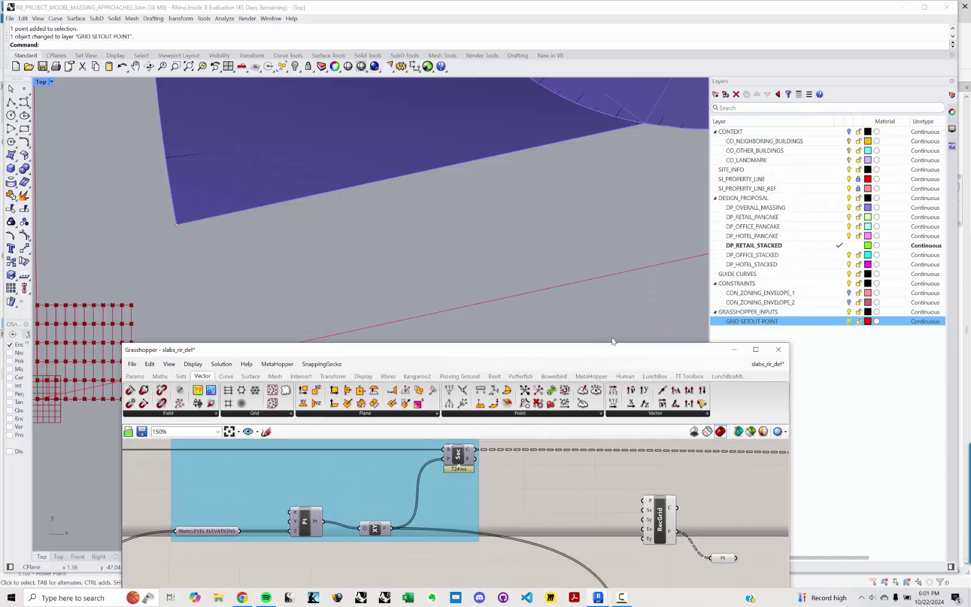
{"action": "left_click", "coordinate": [743, 322]}
{"action": "left_click", "coordinate": [744, 322]}
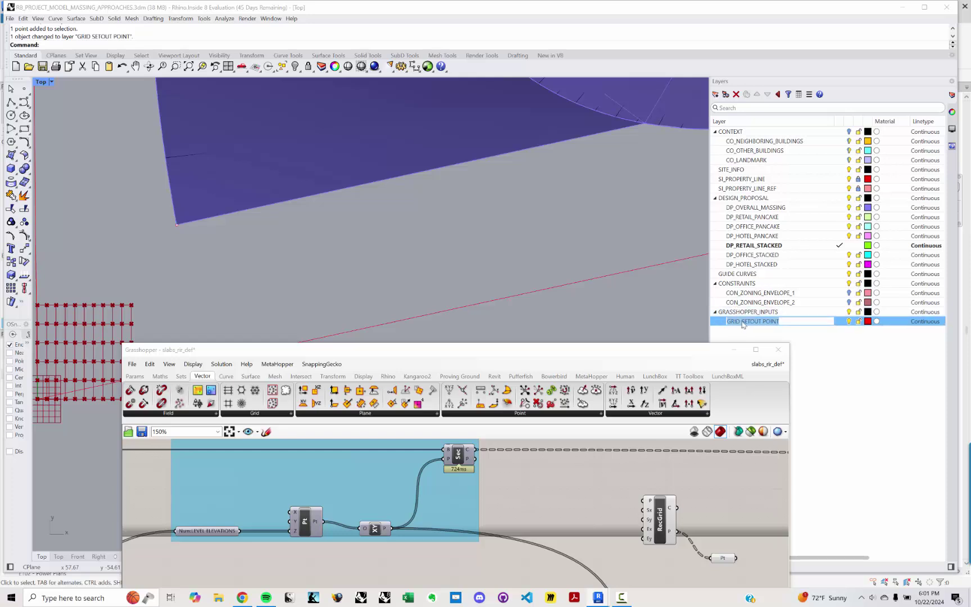
{"action": "left_click", "coordinate": [742, 321]}
{"action": "key", "text": "Return"}
{"action": "left_click_drag", "start_coordinate": [578, 353], "coordinate": [562, 113]}
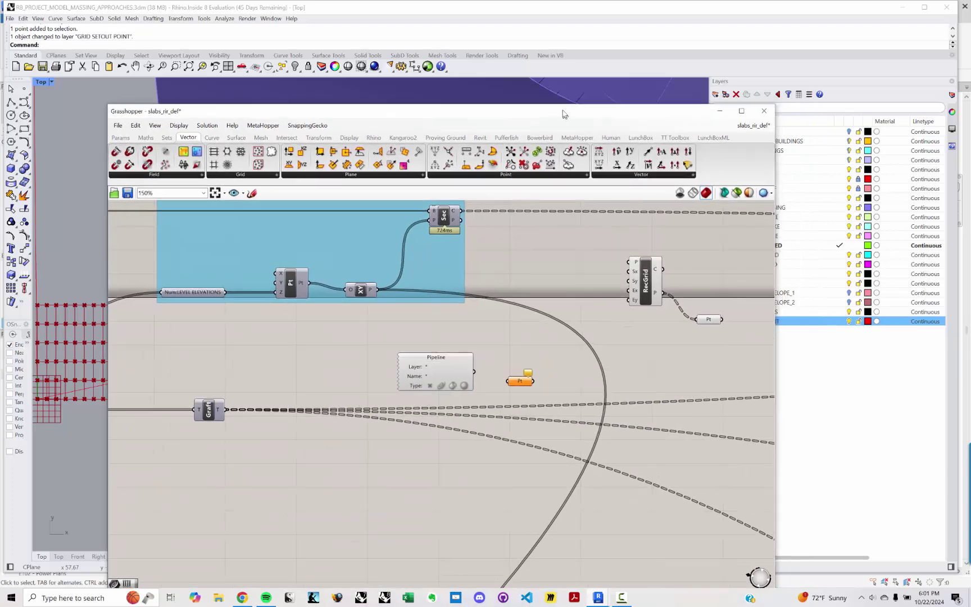
{"action": "left_click", "coordinate": [434, 368]}
{"action": "double_click", "coordinate": [438, 367]}
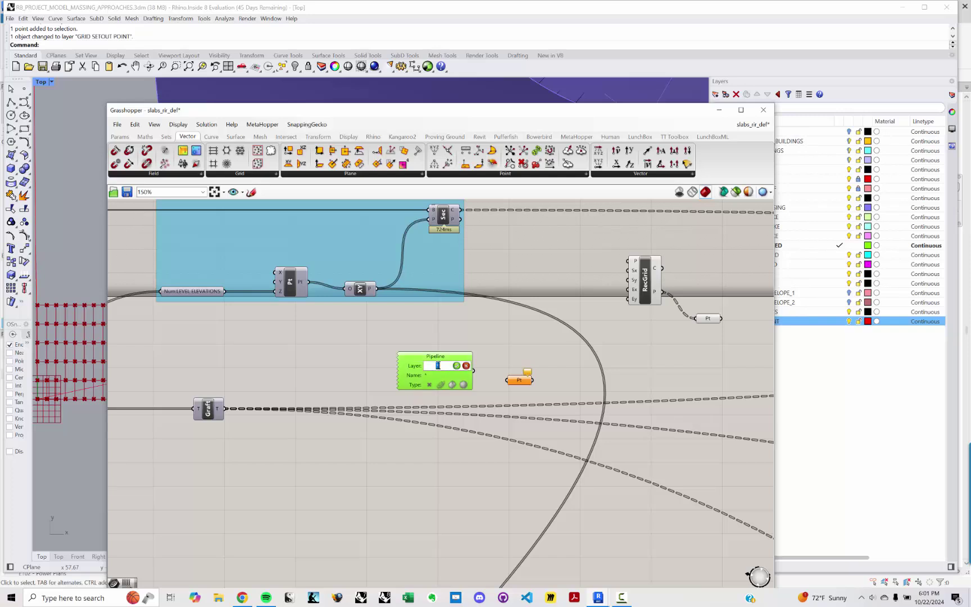
{"action": "type", "text": "GRID_SETOUT_POINT"}
{"action": "left_click", "coordinate": [457, 367]}
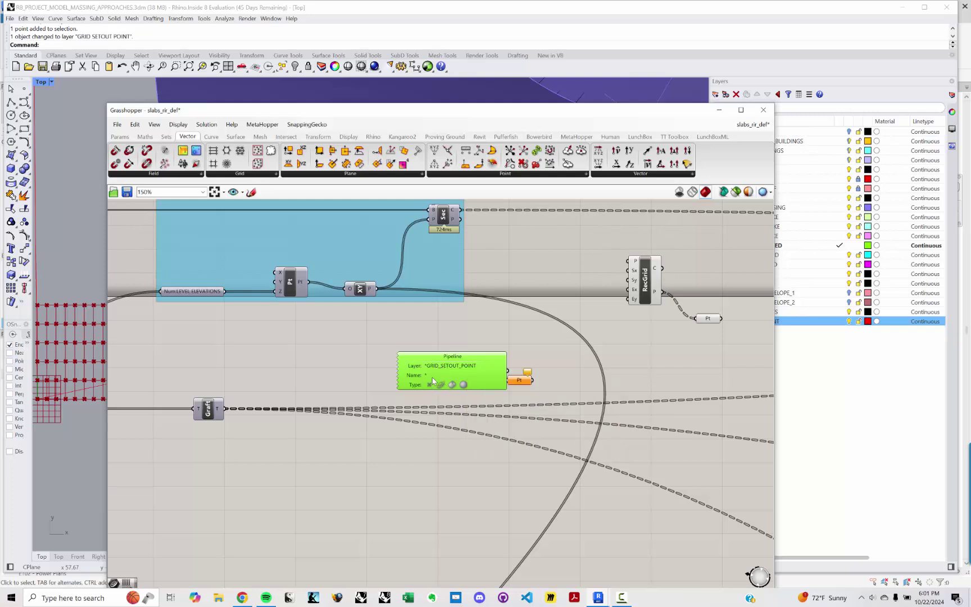
- Restrict the pipeline's type to points, connect its output to the Point parameter, and align the two components
{"action": "left_click_drag", "start_coordinate": [430, 356], "coordinate": [334, 342]}
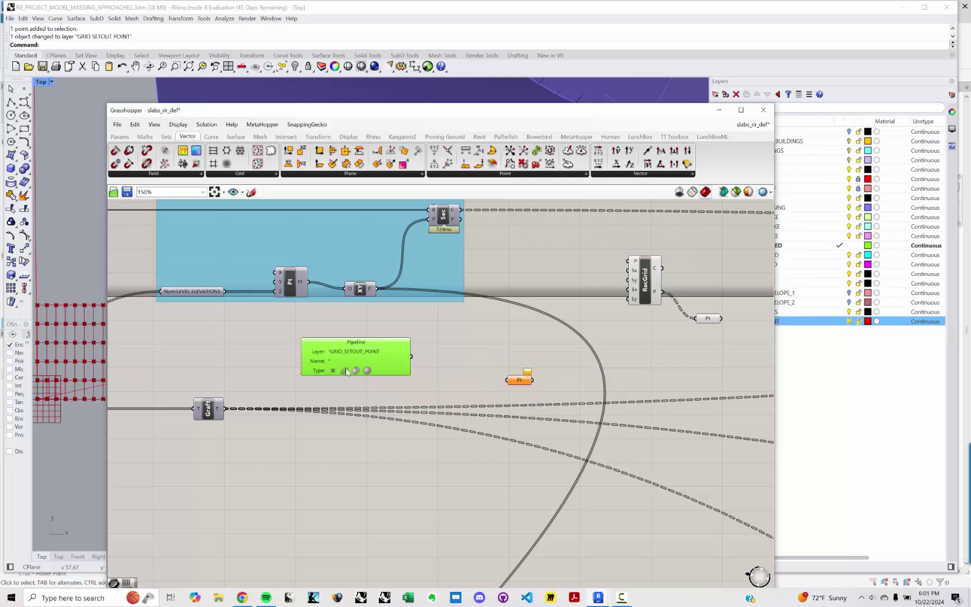
{"action": "left_click", "coordinate": [373, 395]}
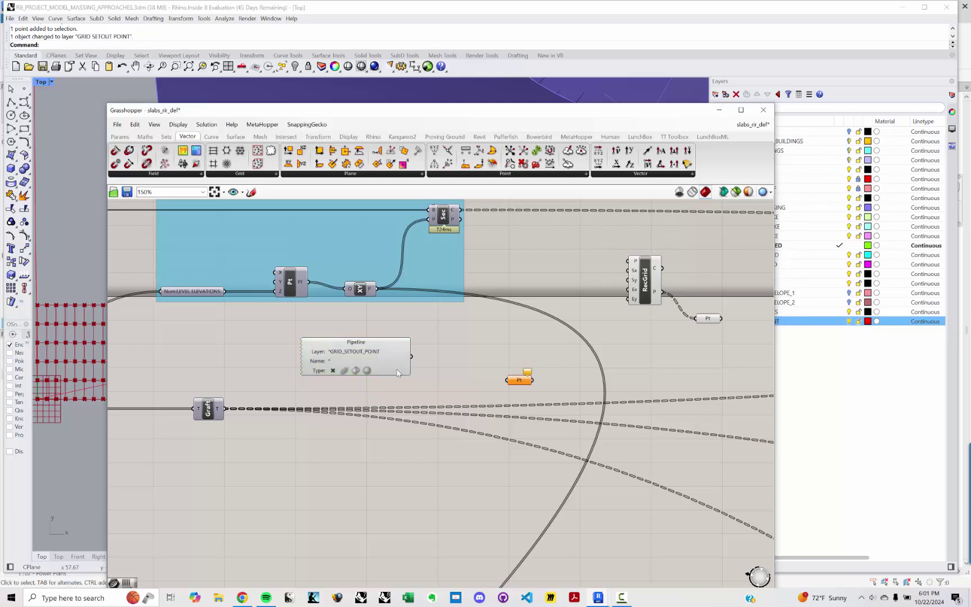
{"action": "left_click_drag", "start_coordinate": [412, 356], "coordinate": [520, 370]}
{"action": "left_click_drag", "start_coordinate": [359, 114], "coordinate": [705, 229]}
{"action": "left_click_drag", "start_coordinate": [138, 201], "coordinate": [246, 269]}
{"action": "right_click_drag", "start_coordinate": [248, 277], "coordinate": [216, 217]}
{"action": "scroll", "coordinate": [215, 222], "scroll_direction": "down", "scroll_amount": 6}
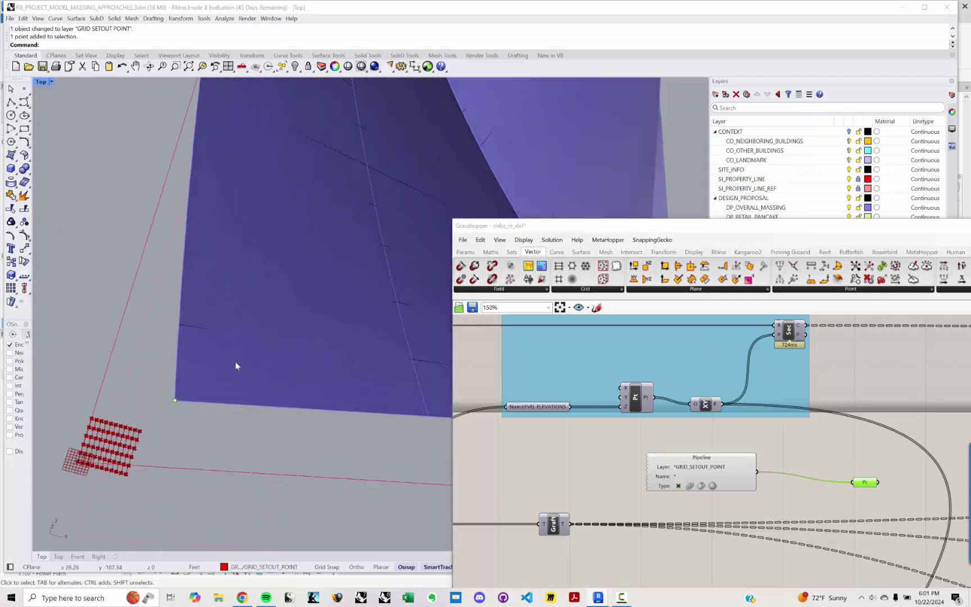
{"action": "left_click_drag", "start_coordinate": [660, 226], "coordinate": [376, 118]}
{"action": "right_click_drag", "start_coordinate": [572, 276], "coordinate": [508, 273]}
{"action": "left_click_drag", "start_coordinate": [522, 368], "coordinate": [517, 365]}
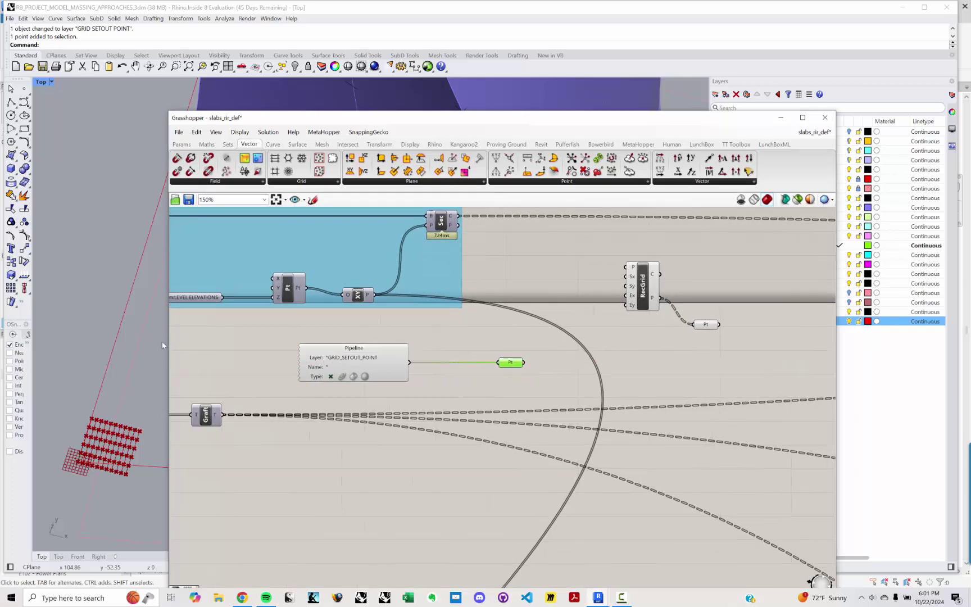
- Examine the referenced setout point at the massing corner in the Rhino viewport
{"action": "scroll", "coordinate": [122, 348], "scroll_direction": "down", "scroll_amount": 3}
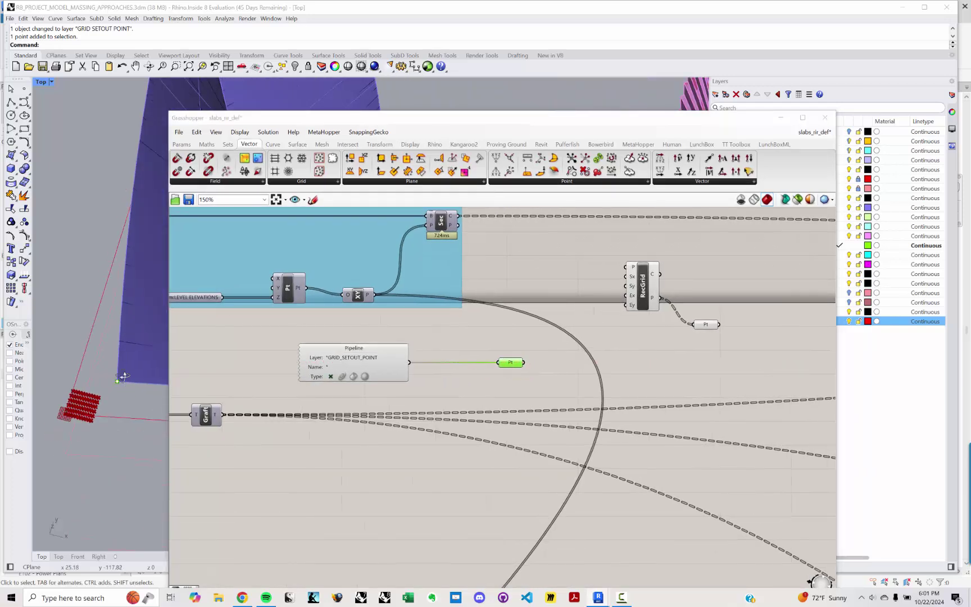
{"action": "right_click_drag", "start_coordinate": [124, 377], "coordinate": [121, 361], "text": "ctrl+shift"}
{"action": "scroll", "coordinate": [108, 386], "scroll_direction": "down", "scroll_amount": 5}
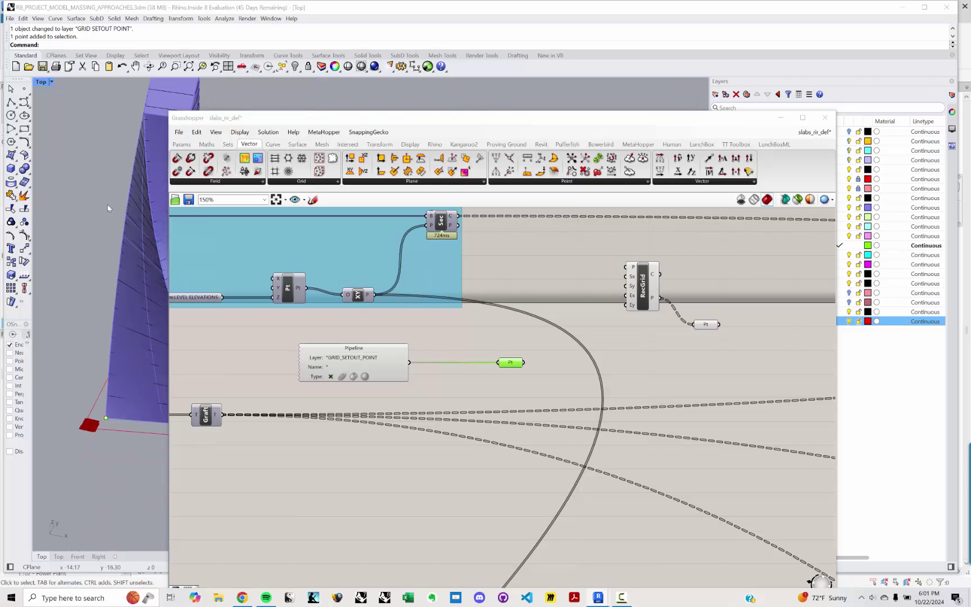
{"action": "scroll", "coordinate": [107, 419], "scroll_direction": "up", "scroll_amount": 5}
{"action": "scroll", "coordinate": [101, 405], "scroll_direction": "up", "scroll_amount": 3}
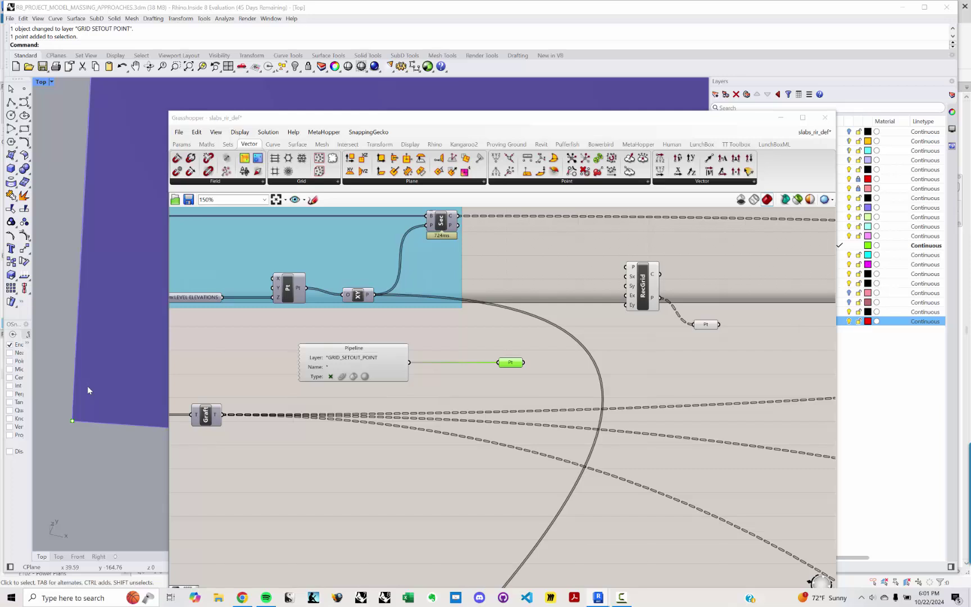
{"action": "scroll", "coordinate": [100, 425], "scroll_direction": "down", "scroll_amount": 5}
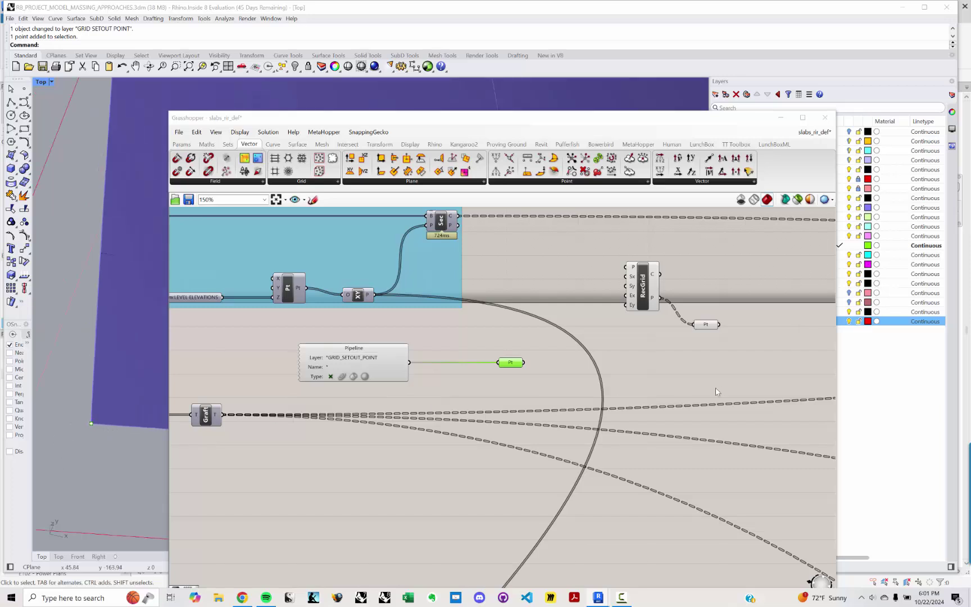
- Add an XY Plane component, use the Point parameter as its origin, and align it beside that parameter
{"action": "right_click_drag", "start_coordinate": [550, 375], "coordinate": [497, 386]}
{"action": "left_click", "coordinate": [497, 386]}
{"action": "double_click", "coordinate": [539, 403]}
{"action": "type", "text": "xy"}
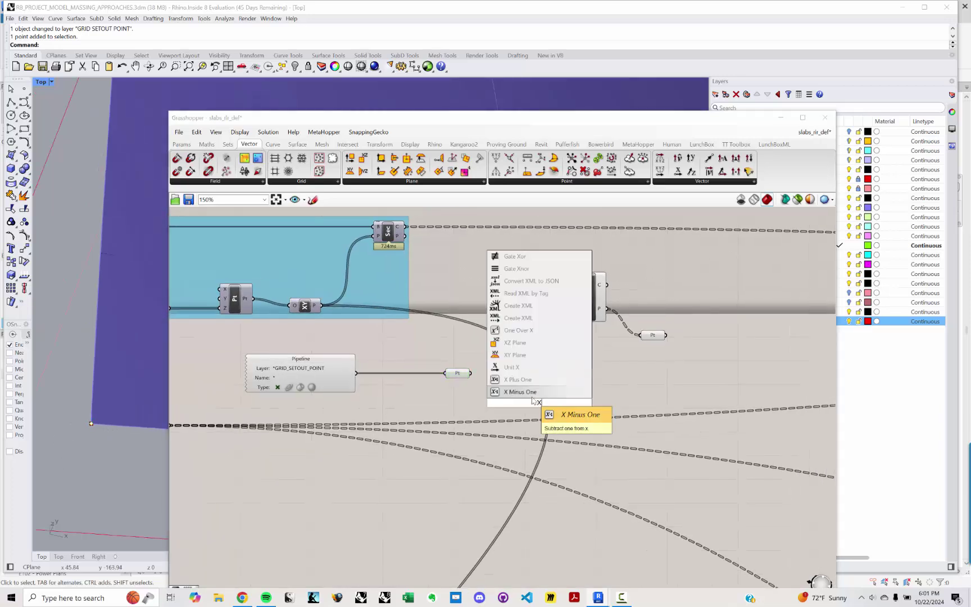
{"action": "key", "text": "Return"}
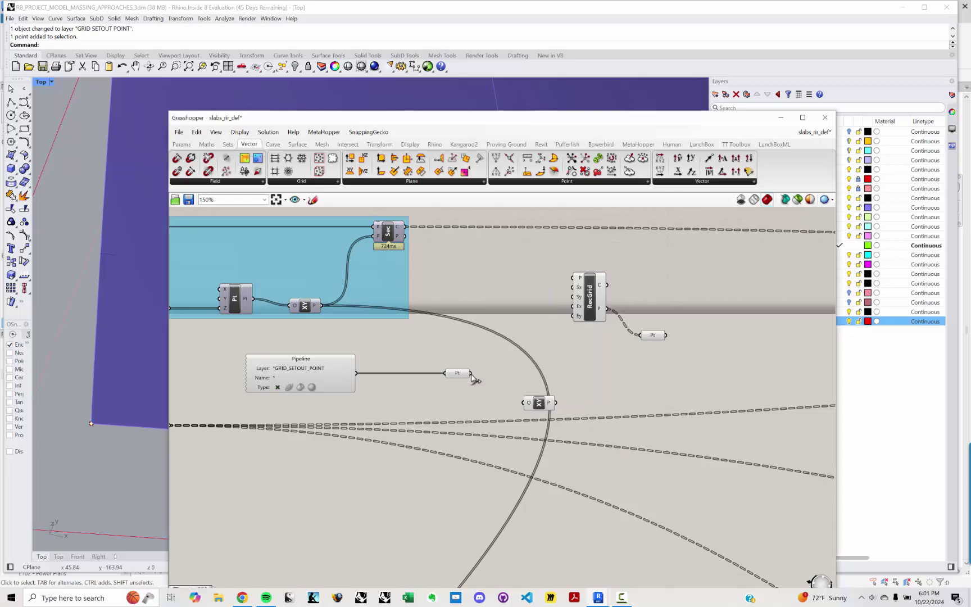
{"action": "left_click_drag", "start_coordinate": [471, 373], "coordinate": [525, 403]}
{"action": "left_click", "coordinate": [539, 403]}
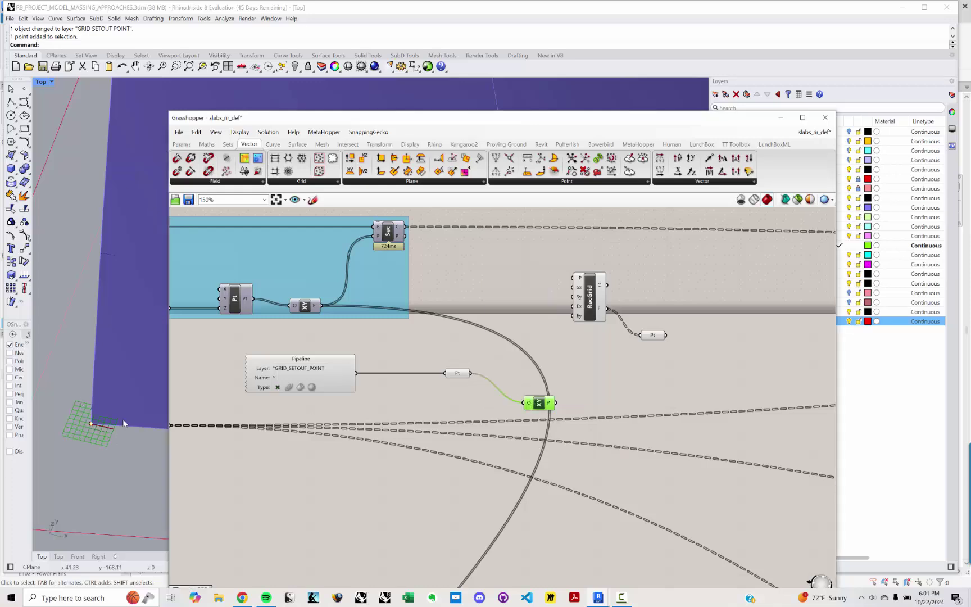
{"action": "right_click_drag", "start_coordinate": [551, 422], "coordinate": [477, 427]}
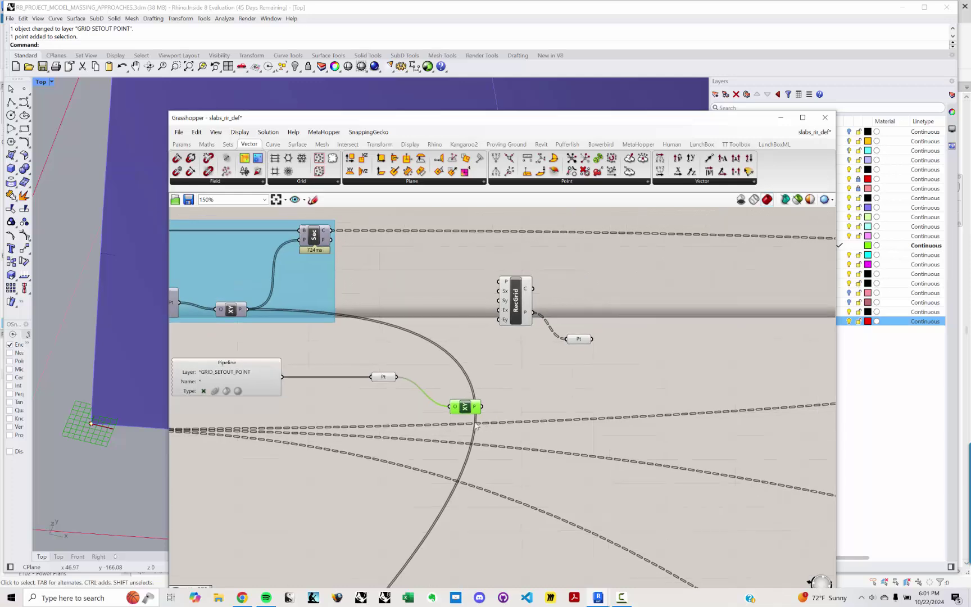
{"action": "left_click_drag", "start_coordinate": [465, 407], "coordinate": [449, 378]}
{"action": "left_click", "coordinate": [530, 352]}
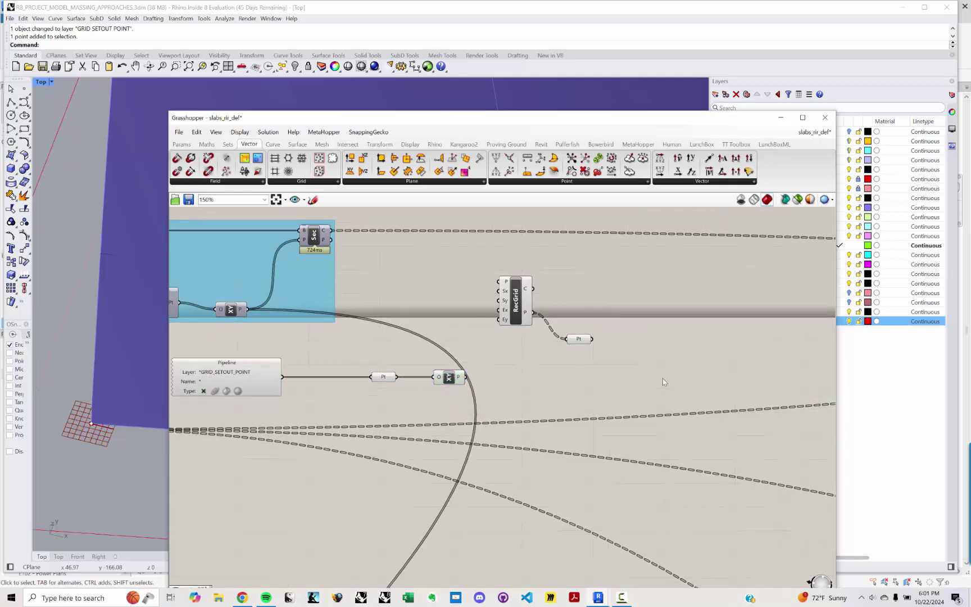
- Make room before the rectangular grid, then add a Rotate component with the XY plane feeding its Geometry and Plane inputs
{"action": "left_click_drag", "start_coordinate": [663, 382], "coordinate": [453, 262]}
{"action": "left_click_drag", "start_coordinate": [634, 372], "coordinate": [501, 281]}
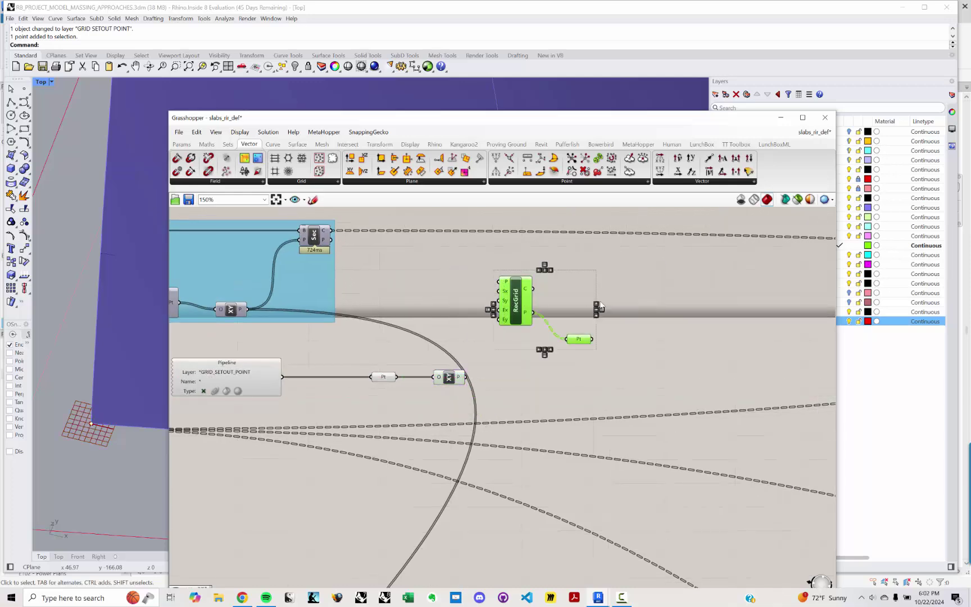
{"action": "left_click", "coordinate": [598, 308]}
{"action": "double_click", "coordinate": [493, 337]}
{"action": "type", "text": "ROA"}
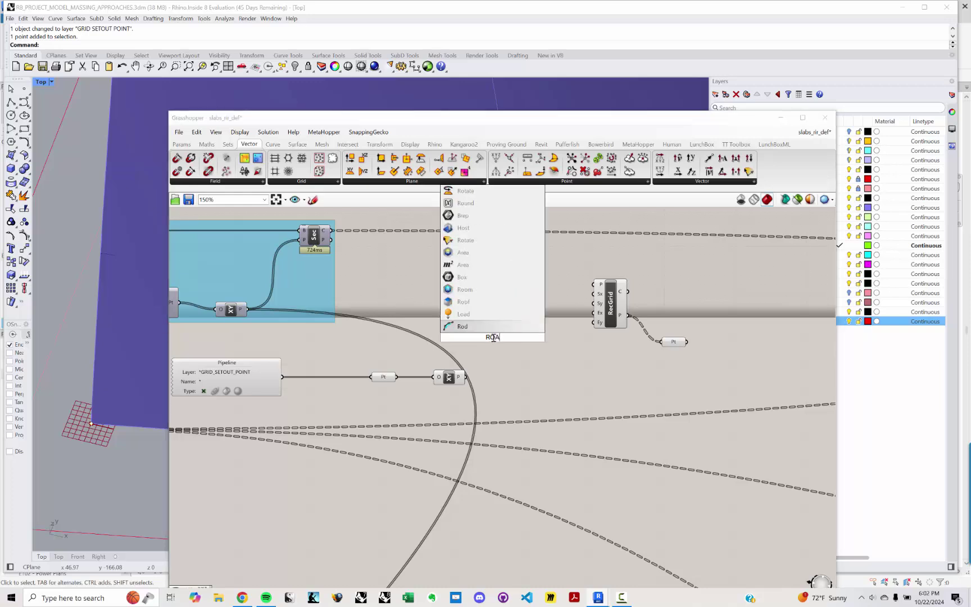
{"action": "type", "text": "TE"}
{"action": "key", "text": "Return"}
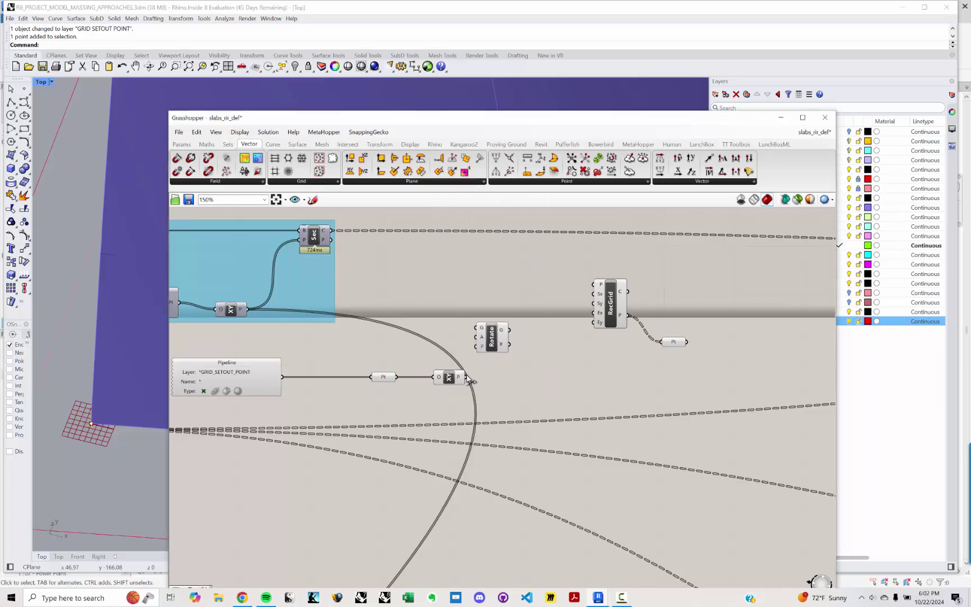
{"action": "left_click_drag", "start_coordinate": [470, 380], "coordinate": [541, 347]}
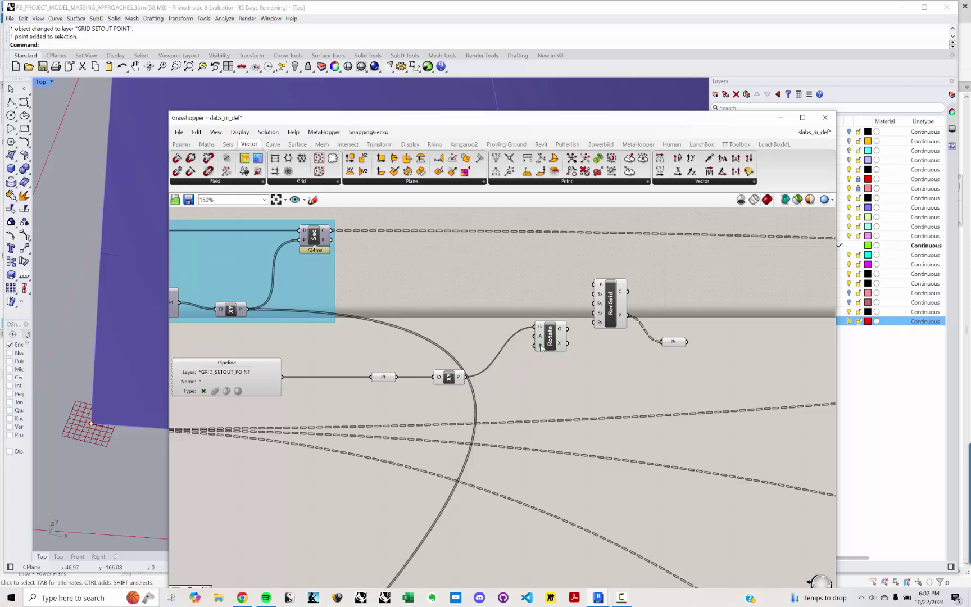
{"action": "left_click_drag", "start_coordinate": [466, 377], "coordinate": [543, 350]}
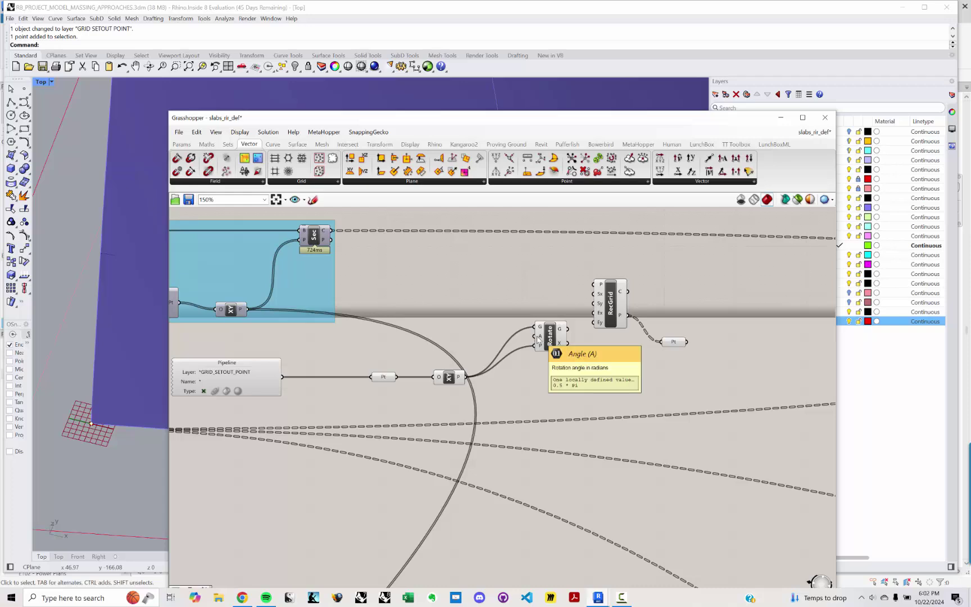
- Turn off the preview of the Geometry Pipeline, the Point parameter and the XY Plane component
{"action": "left_click_drag", "start_coordinate": [495, 397], "coordinate": [366, 349]}
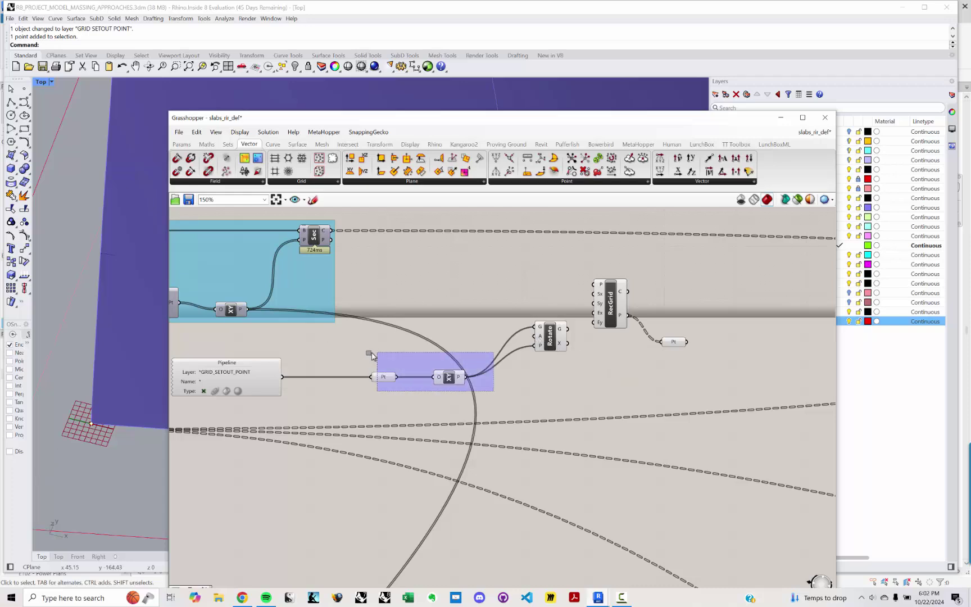
{"action": "right_click", "coordinate": [368, 351]}
{"action": "left_click_drag", "start_coordinate": [306, 396], "coordinate": [232, 344]}
{"action": "right_click", "coordinate": [233, 344]}
{"action": "left_click", "coordinate": [254, 360]}
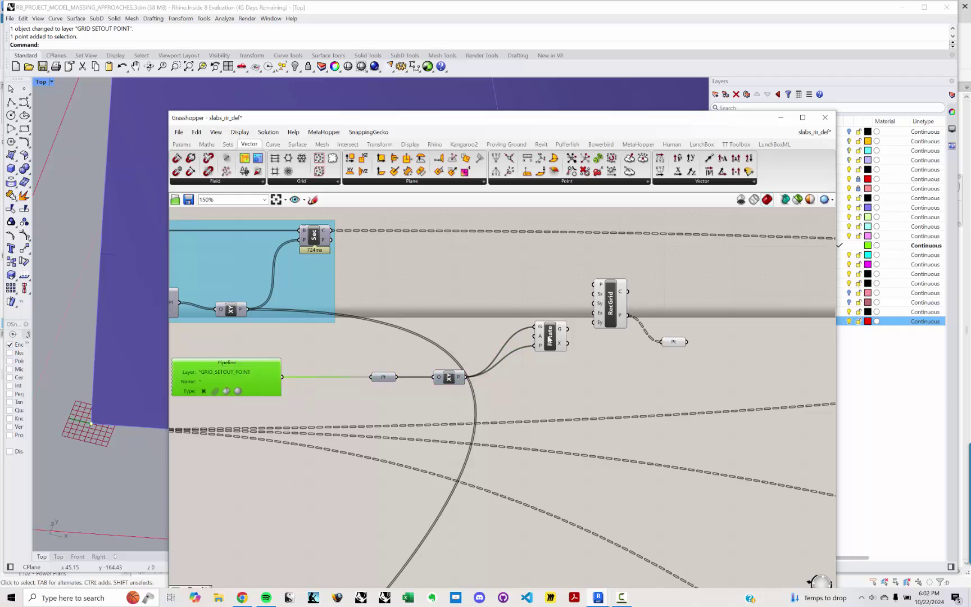
- Add a Radians component near the Rotate component for converting its angle from degrees
{"action": "mouse_move", "coordinate": [541, 337]}
{"action": "double_click", "coordinate": [465, 325]}
{"action": "type", "text": "Radi"}
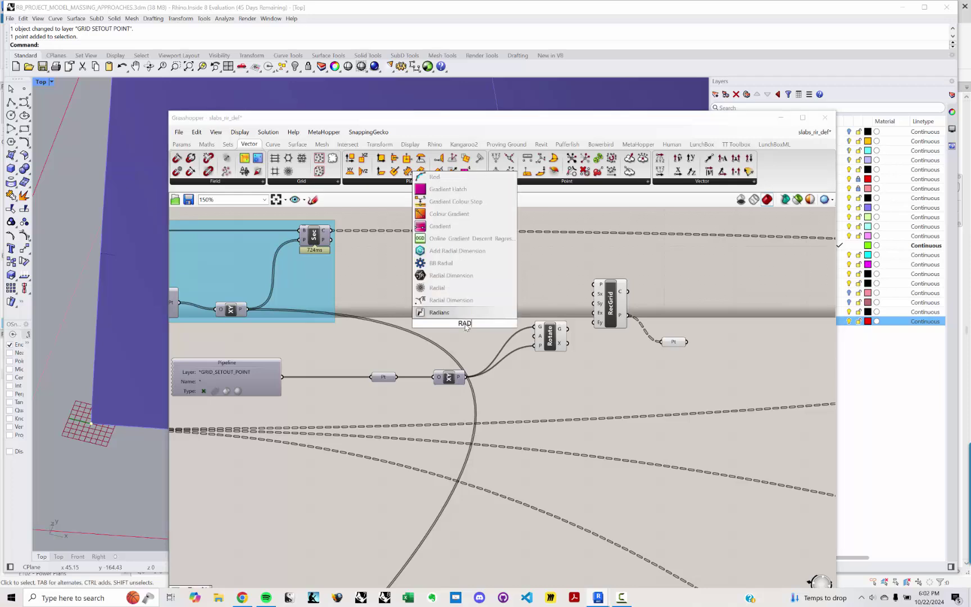
{"action": "key", "text": "Return"}
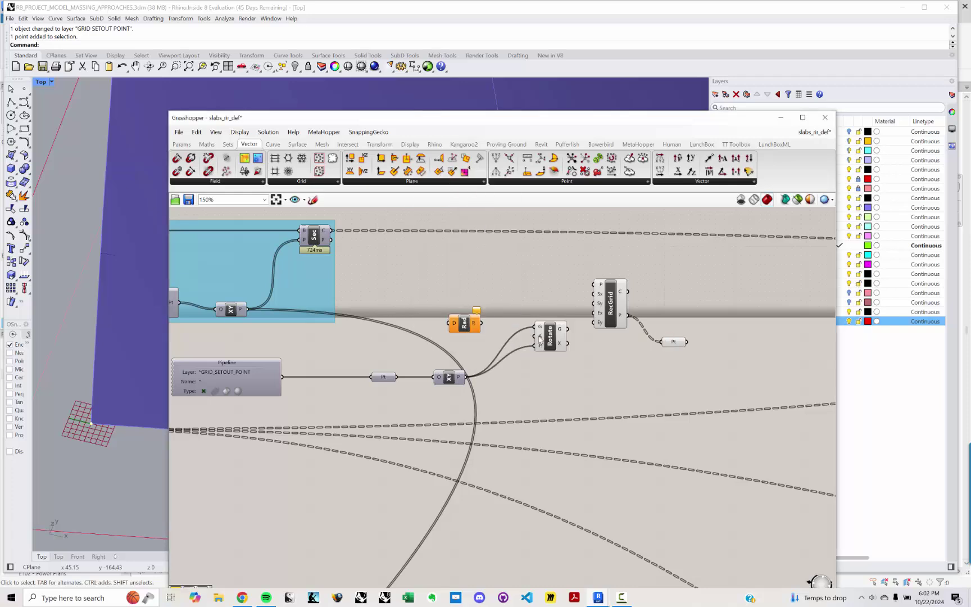
{"action": "right_click_drag", "start_coordinate": [411, 318], "coordinate": [459, 315]}
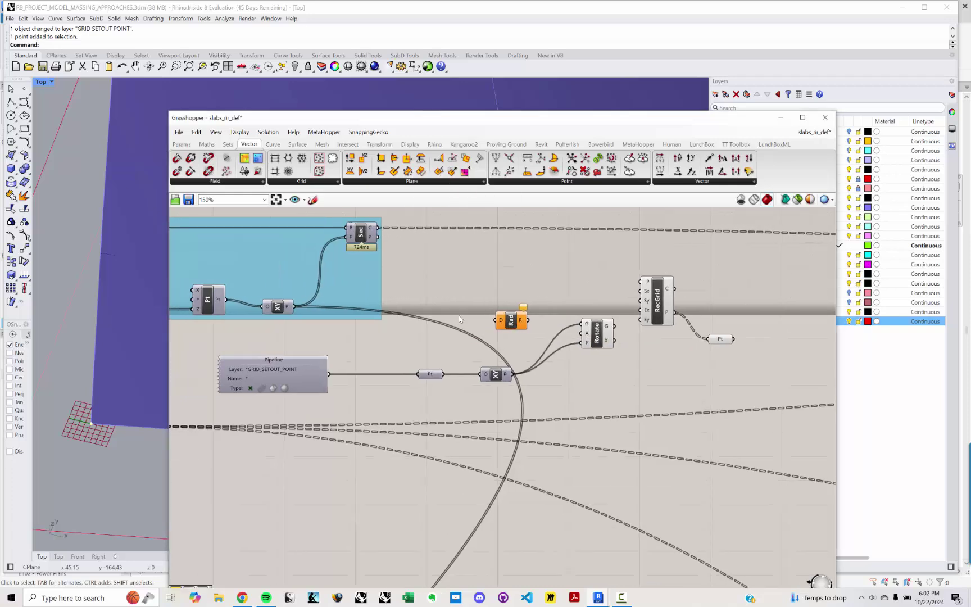
- Set the Rhino viewport to the Top view, framed on the massing corner with the setout point
{"action": "left_click", "coordinate": [107, 415]}
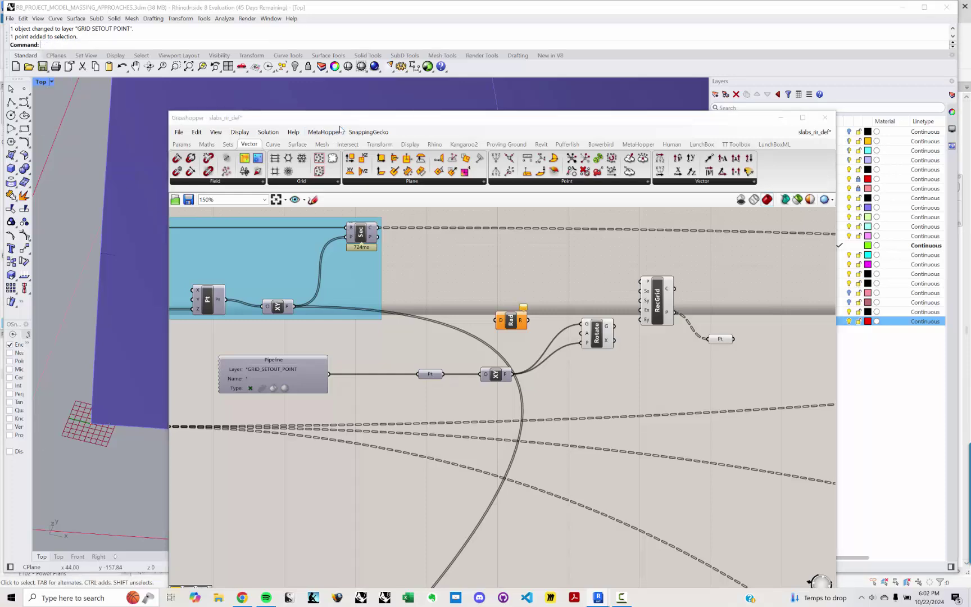
{"action": "left_click_drag", "start_coordinate": [340, 118], "coordinate": [509, 109]}
{"action": "scroll", "coordinate": [104, 371], "scroll_direction": "up", "scroll_amount": 5}
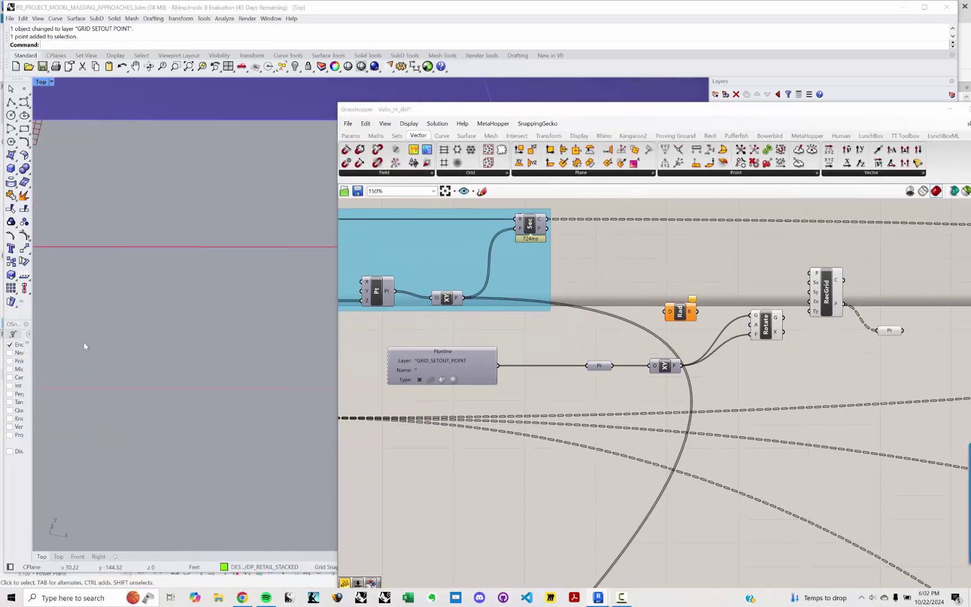
{"action": "type", "text": "top"}
{"action": "key", "text": "Return"}
{"action": "scroll", "coordinate": [162, 310], "scroll_direction": "down", "scroll_amount": 10}
{"action": "scroll", "coordinate": [134, 289], "scroll_direction": "up", "scroll_amount": 6}
{"action": "right_click_drag", "start_coordinate": [139, 253], "coordinate": [111, 308]}
{"action": "scroll", "coordinate": [116, 261], "scroll_direction": "up", "scroll_amount": 7}
{"action": "type", "text": "PlaceHole"}
{"action": "key", "text": "Return"}
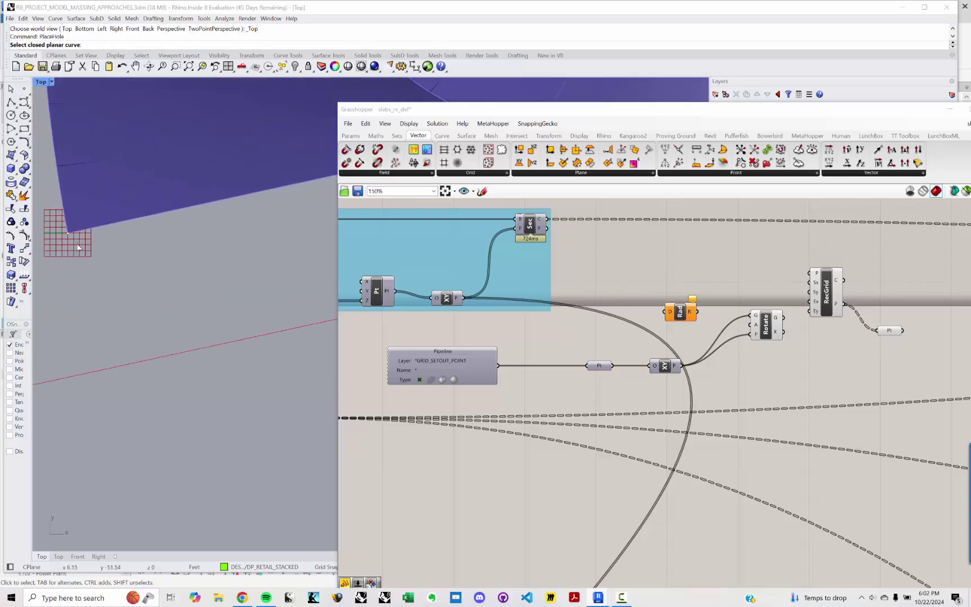
{"action": "right_click_drag", "start_coordinate": [79, 247], "coordinate": [85, 261]}
{"action": "type", "text": "Polygon"}
{"action": "key", "text": "Return"}
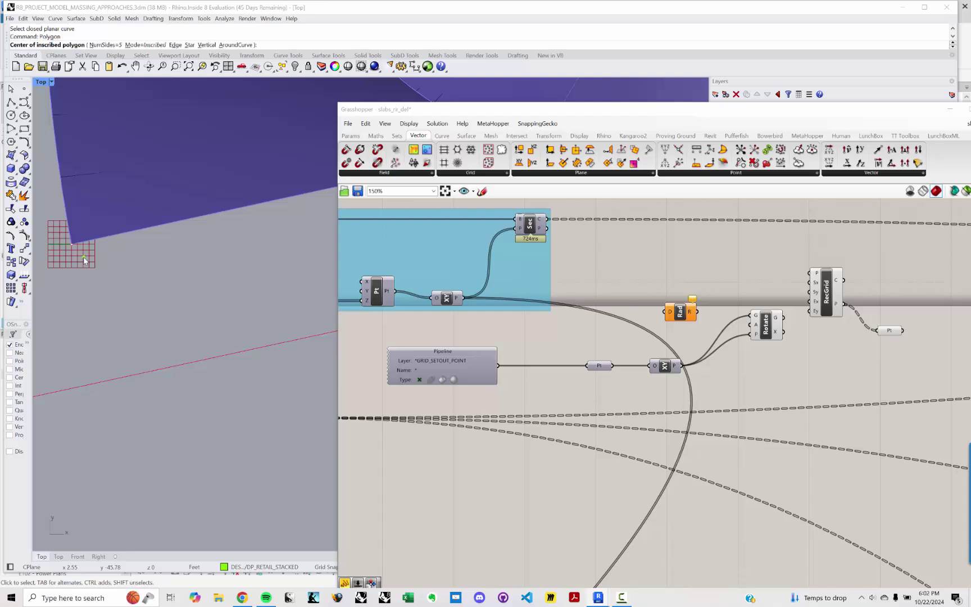
- Draw a horizontal polyline in the Top view, starting from the massing corner at the setout point
{"action": "type", "text": "lyline"}
{"action": "key", "text": "Return"}
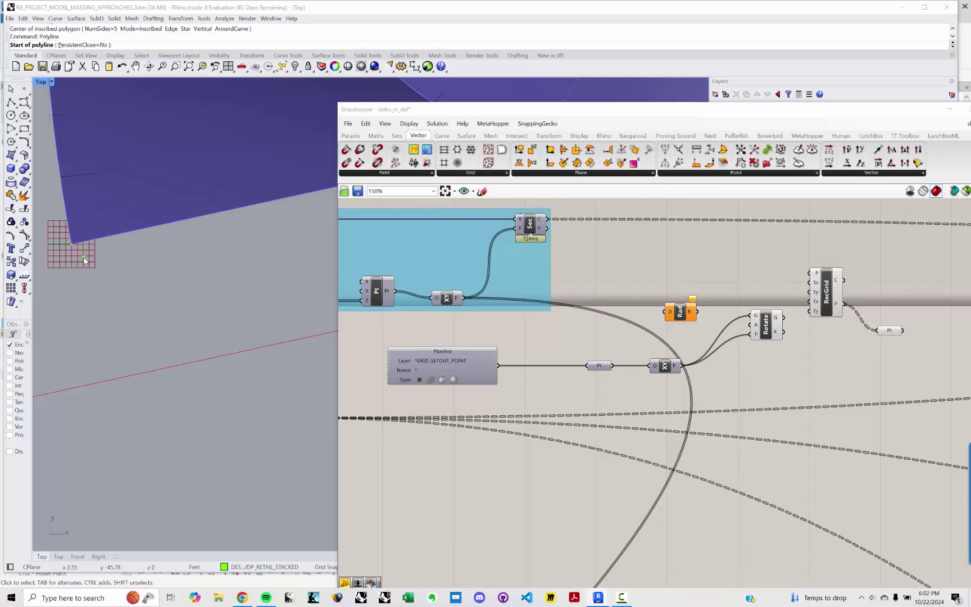
{"action": "left_click", "coordinate": [72, 245]}
{"action": "left_click", "coordinate": [208, 244]}
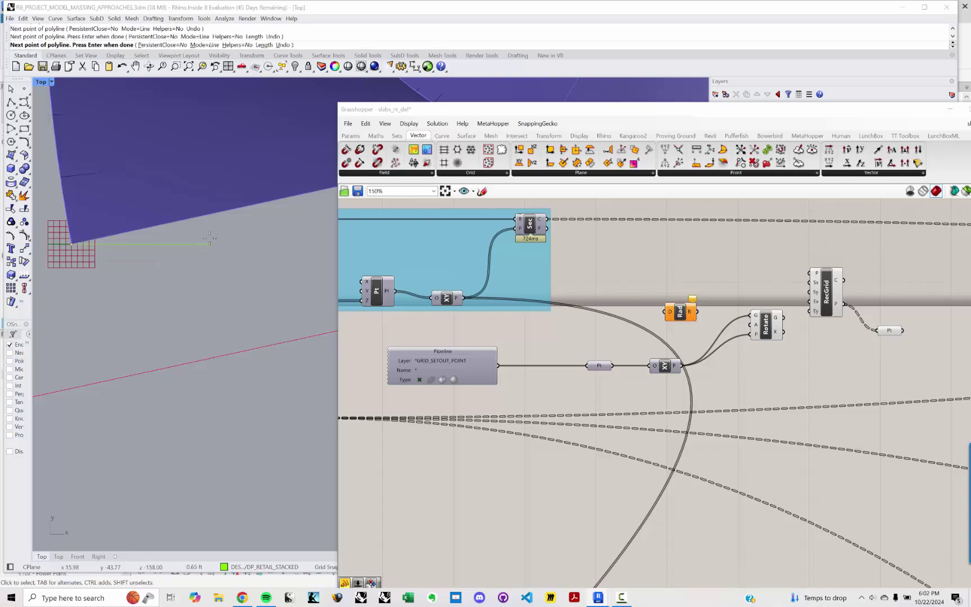
{"action": "key", "text": "Return"}
- Draw a second polyline from the same corner along the massing's lower edge, with the Near object snap enabled
{"action": "key", "text": "Return"}
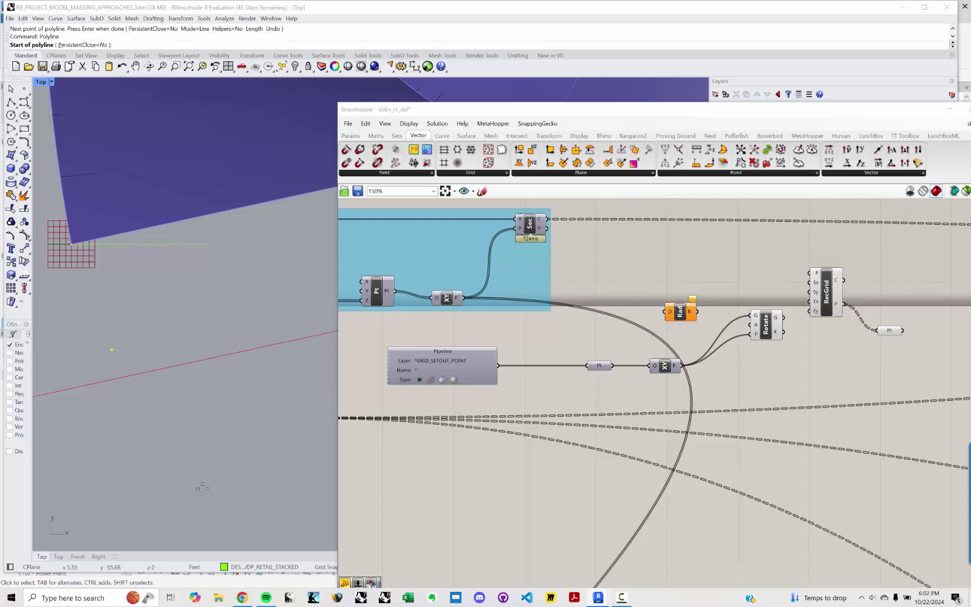
{"action": "left_click", "coordinate": [72, 245]}
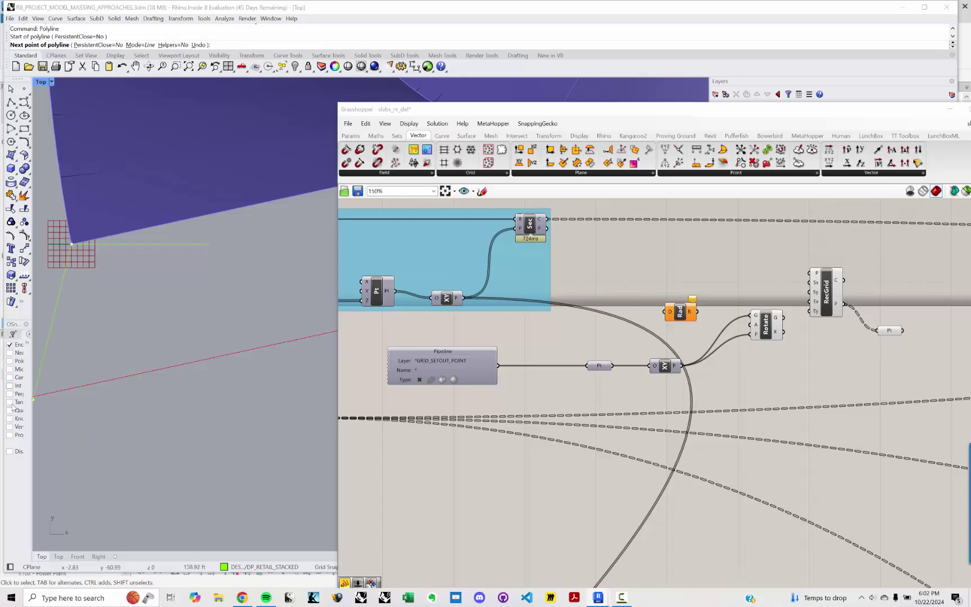
{"action": "left_click", "coordinate": [9, 352]}
{"action": "left_click", "coordinate": [167, 245]}
{"action": "key", "text": "Return"}
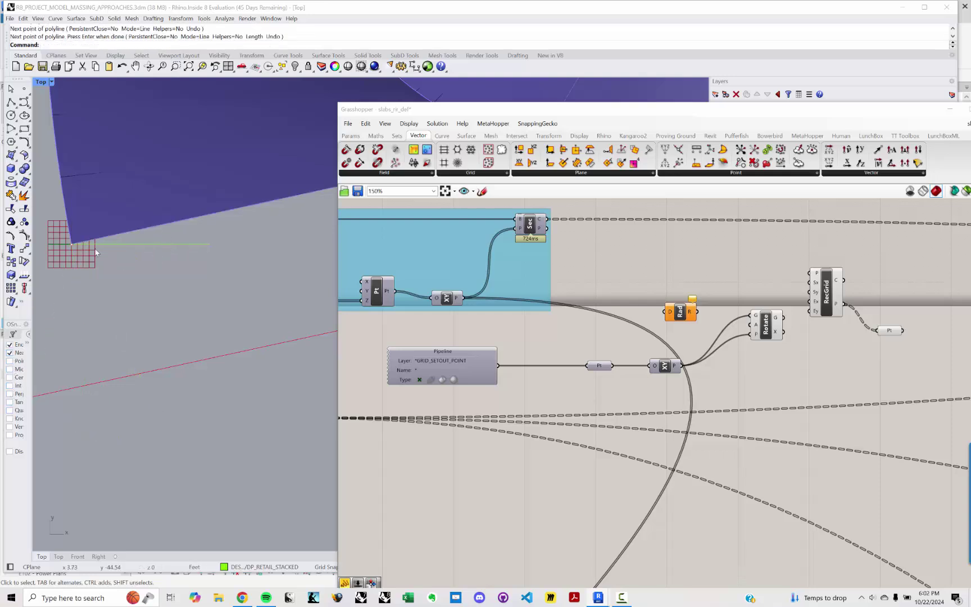
- Measure the angle between the horizontal line and the massing's lower edge
{"action": "type", "text": "Angle"}
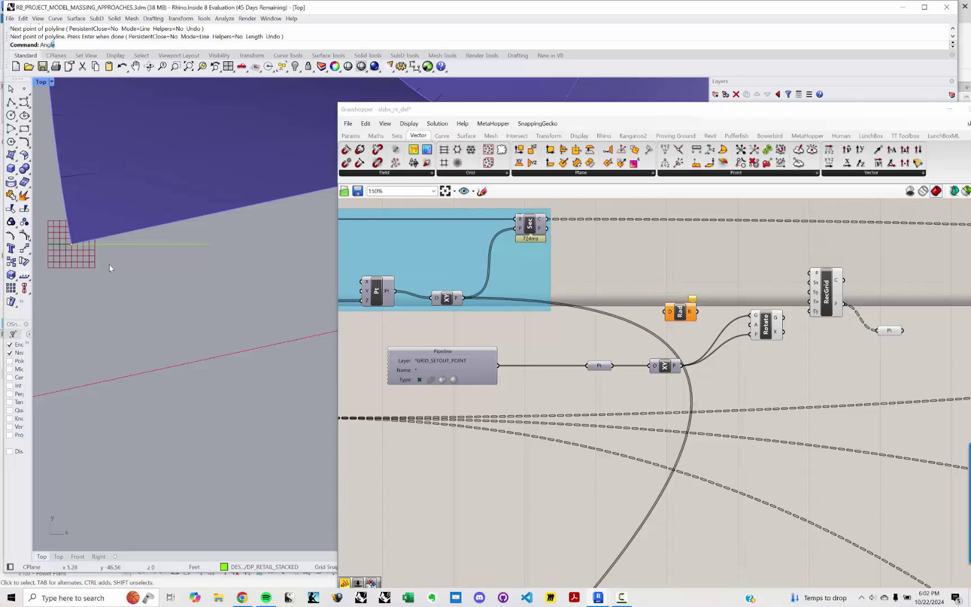
{"action": "key", "text": "Return"}
{"action": "left_click", "coordinate": [159, 245]}
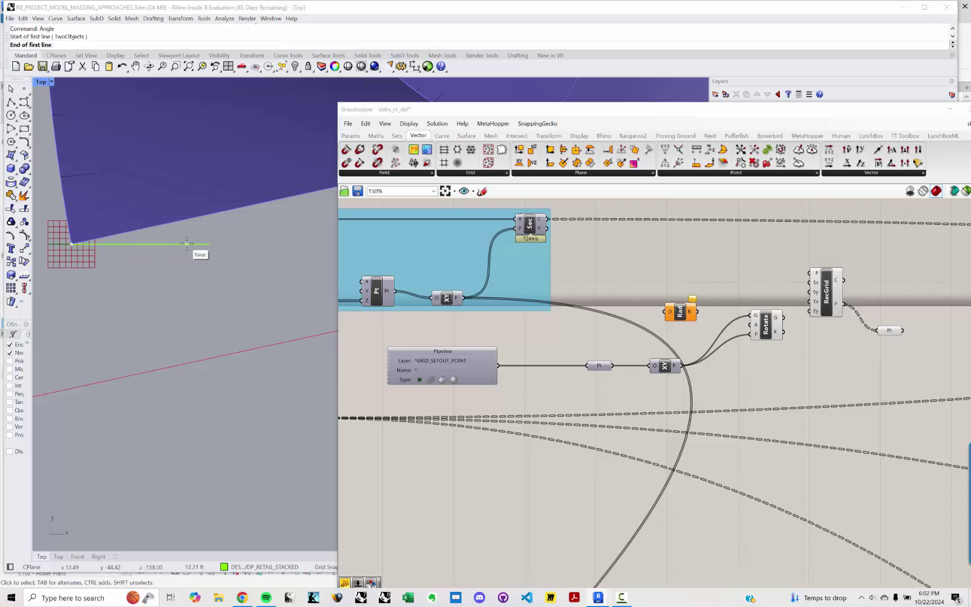
{"action": "left_click", "coordinate": [208, 244]}
{"action": "left_click", "coordinate": [71, 244]}
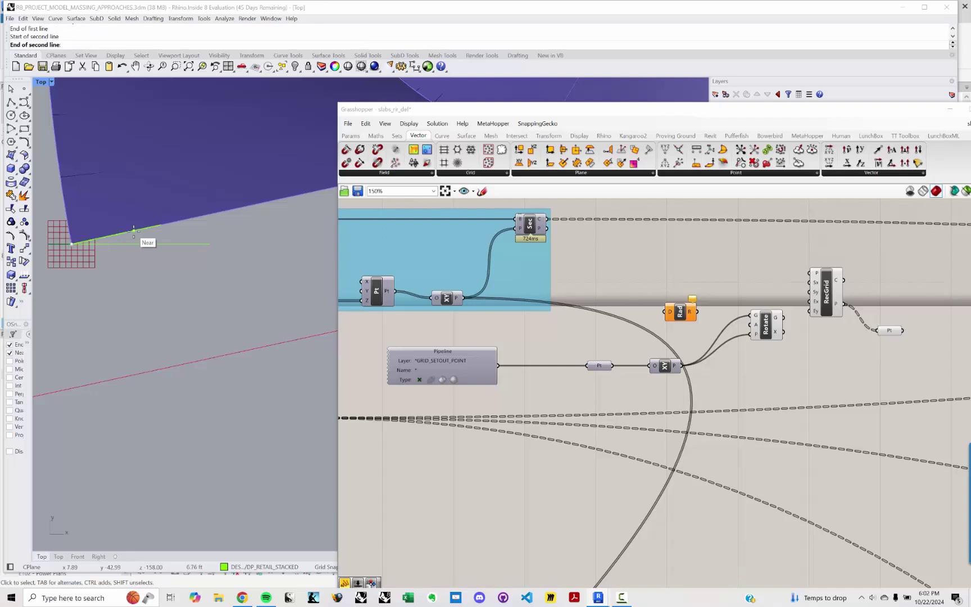
{"action": "left_click", "coordinate": [145, 228]}
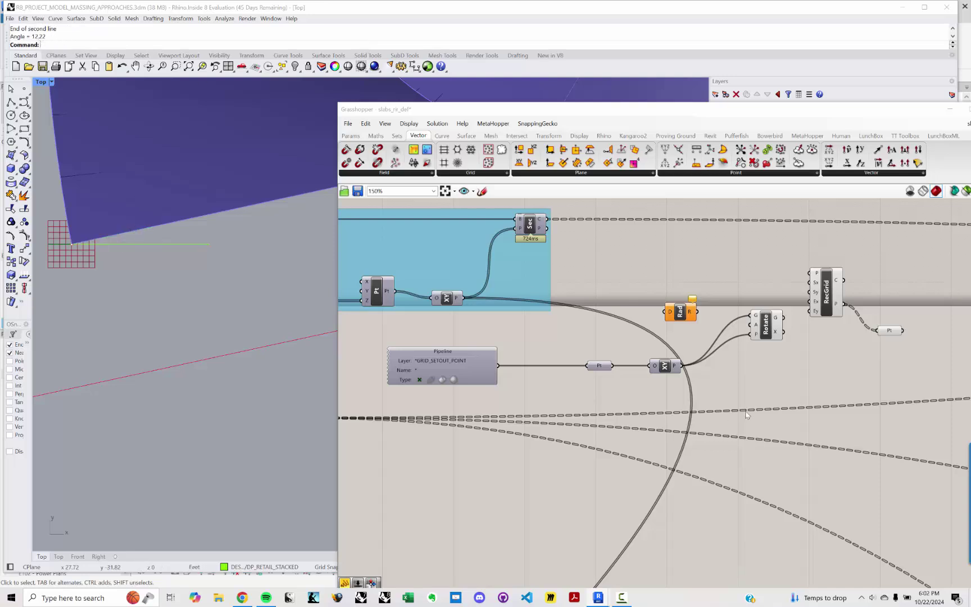
- Add a panel with the value 12.22, feed it into Radians, and connect Radians to the Rotate component's Angle input
{"action": "right_click_drag", "start_coordinate": [669, 339], "coordinate": [633, 338]}
{"action": "double_click", "coordinate": [595, 305]}
{"action": "type", "text": "//"}
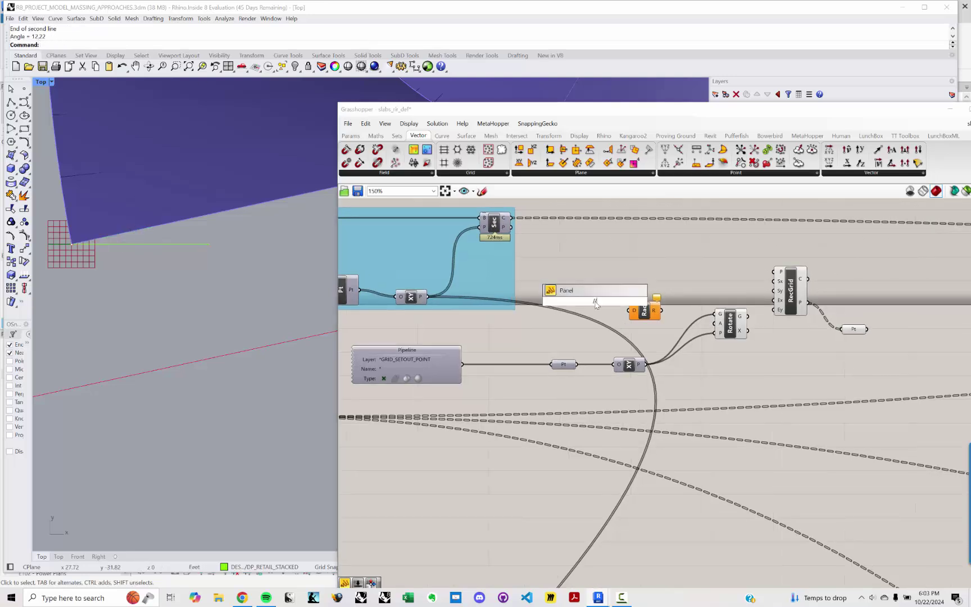
{"action": "type", "text": "12.22"}
{"action": "key", "text": "Return"}
{"action": "left_click_drag", "start_coordinate": [609, 301], "coordinate": [630, 310]}
{"action": "left_click_drag", "start_coordinate": [661, 311], "coordinate": [714, 324]}
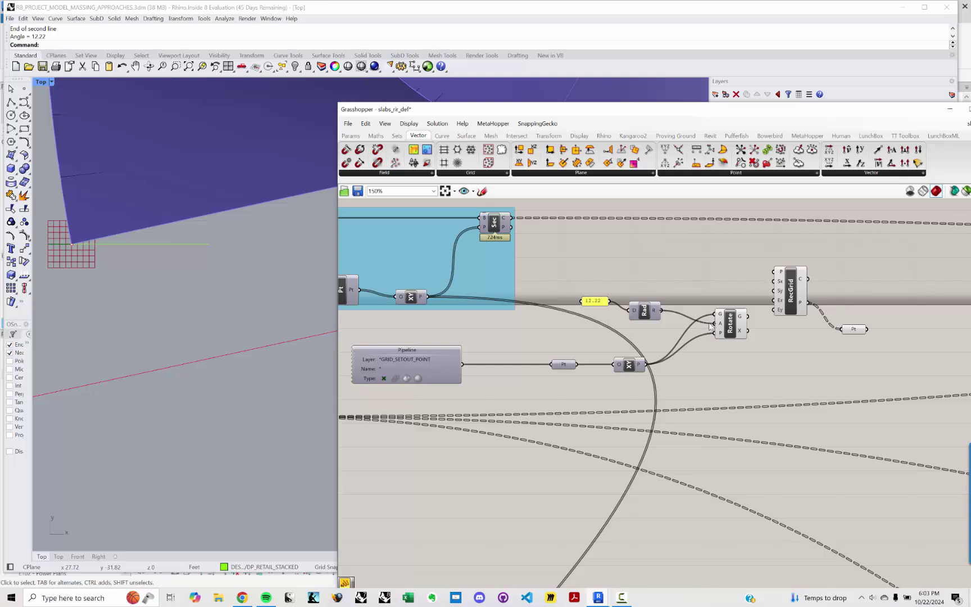
- Move the rectangular grid and its Point parameter away from Rotate, and connect Rotate's Geometry output to the grid's Plane input
{"action": "left_click", "coordinate": [729, 325]}
{"action": "right_click_drag", "start_coordinate": [83, 254], "coordinate": [145, 280]}
{"action": "scroll", "coordinate": [177, 258], "scroll_direction": "down", "scroll_amount": 3}
{"action": "scroll", "coordinate": [132, 272], "scroll_direction": "up", "scroll_amount": 3}
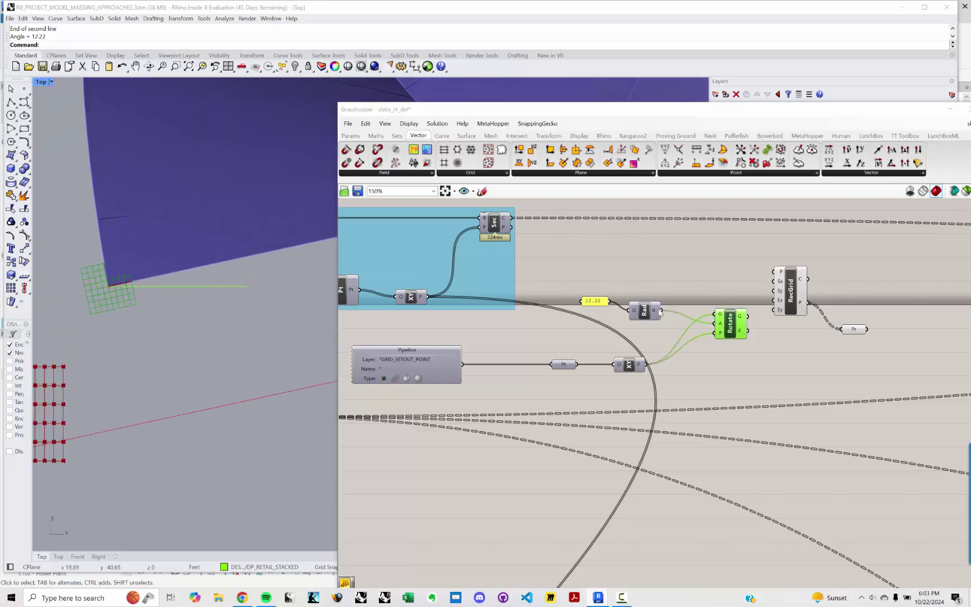
{"action": "right_click_drag", "start_coordinate": [658, 311], "coordinate": [543, 324]}
{"action": "left_click_drag", "start_coordinate": [769, 359], "coordinate": [652, 282]}
{"action": "left_click_drag", "start_coordinate": [675, 303], "coordinate": [727, 318]}
{"action": "left_click", "coordinate": [643, 332]}
{"action": "left_click_drag", "start_coordinate": [633, 329], "coordinate": [710, 299]}
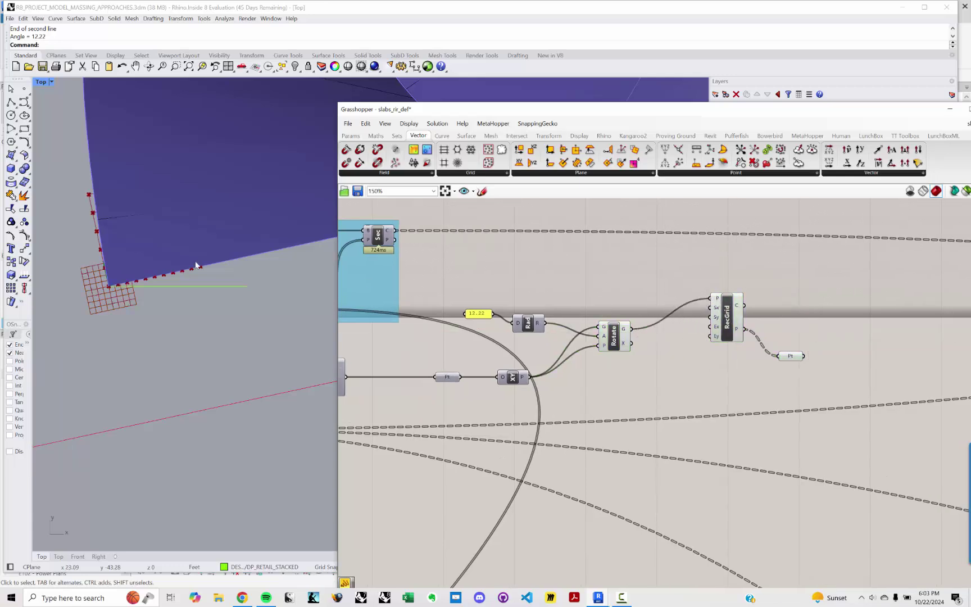
- Set the Rhino Top viewport's display mode to Wireframe to reveal the grid inside the massing
{"action": "scroll", "coordinate": [145, 269], "scroll_direction": "up", "scroll_amount": 3}
{"action": "scroll", "coordinate": [161, 310], "scroll_direction": "down", "scroll_amount": 5}
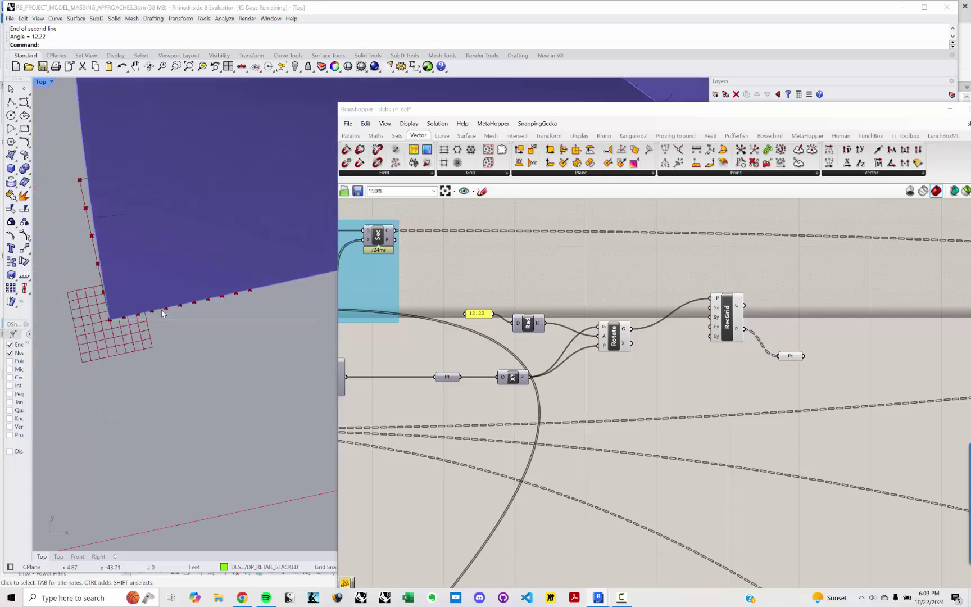
{"action": "left_click", "coordinate": [51, 82]}
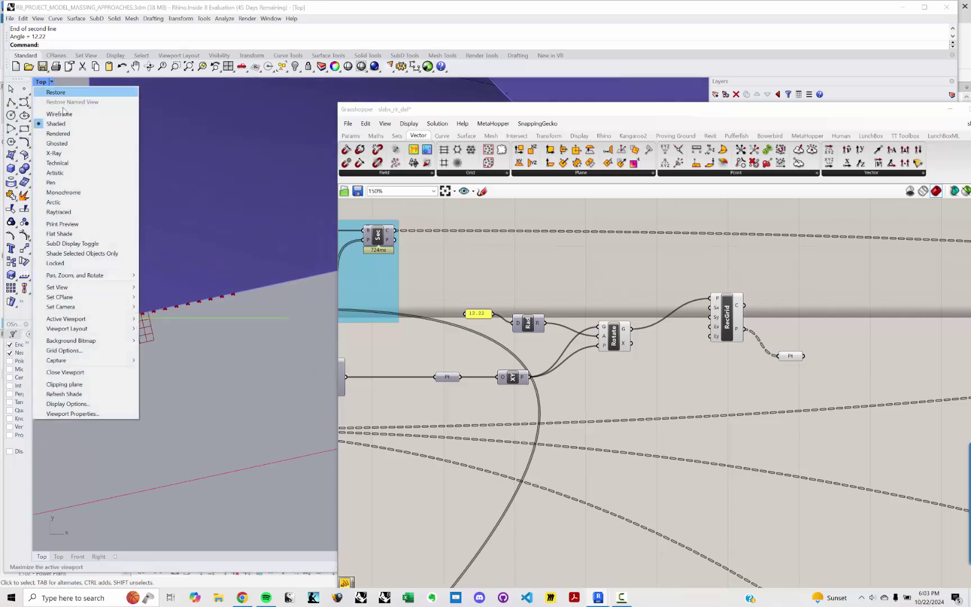
{"action": "left_click", "coordinate": [62, 92]}
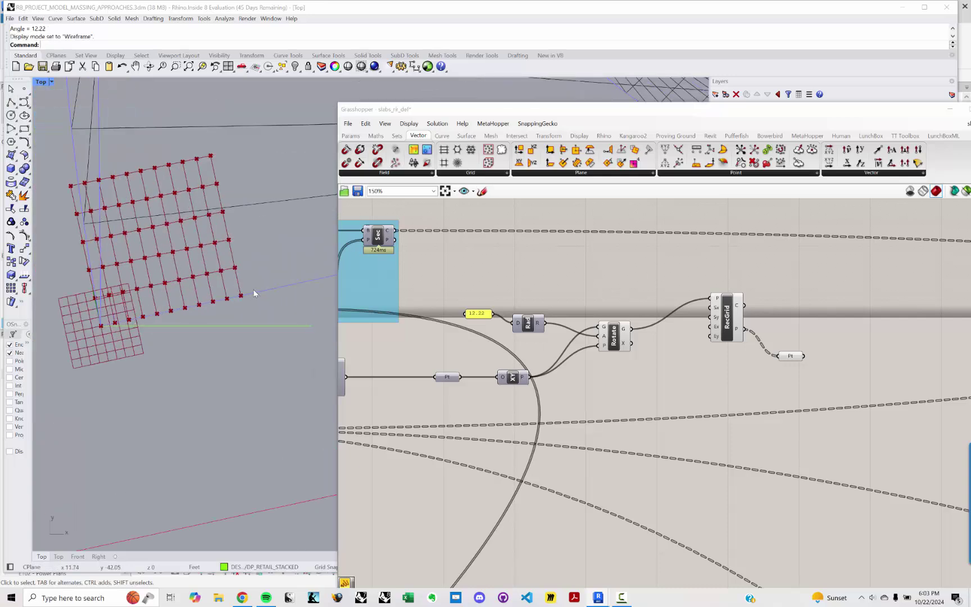
- Examine the rotated grid's alignment and extent at the base of the massing, from above and in an orbited view
{"action": "scroll", "coordinate": [163, 329], "scroll_direction": "down", "scroll_amount": 8}
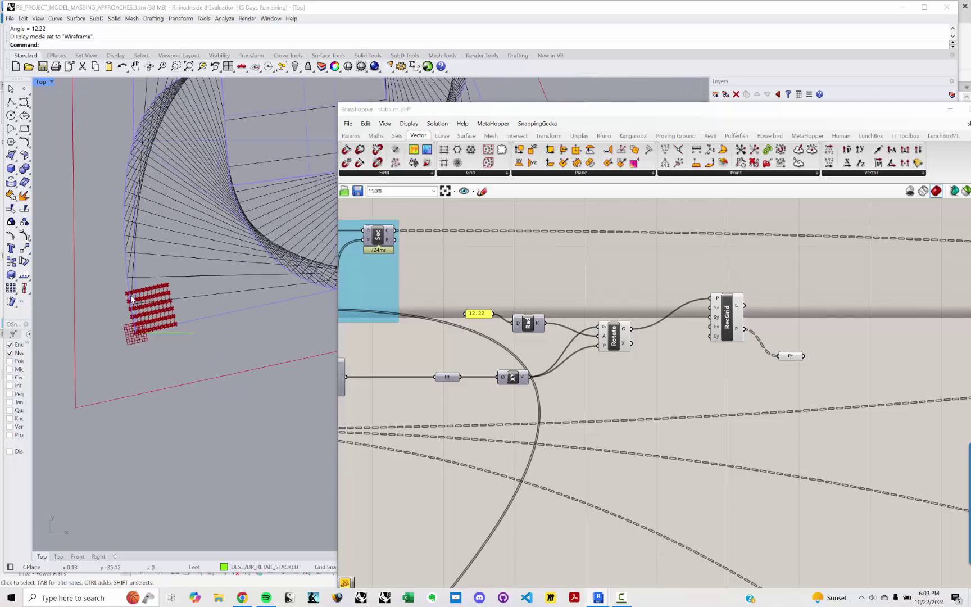
{"action": "scroll", "coordinate": [130, 294], "scroll_direction": "up", "scroll_amount": 2}
{"action": "scroll", "coordinate": [132, 263], "scroll_direction": "down", "scroll_amount": 3}
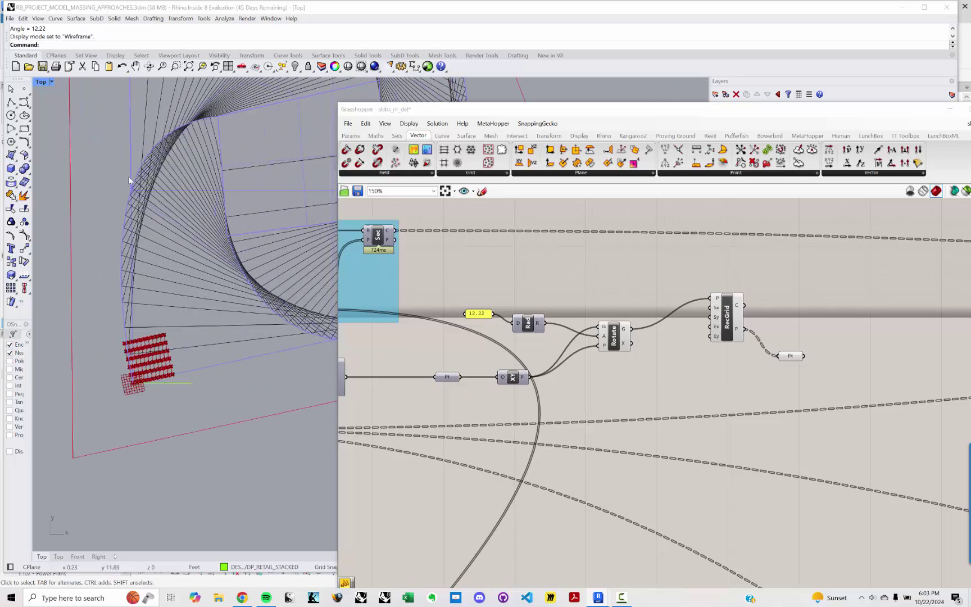
{"action": "scroll", "coordinate": [156, 314], "scroll_direction": "down", "scroll_amount": 2}
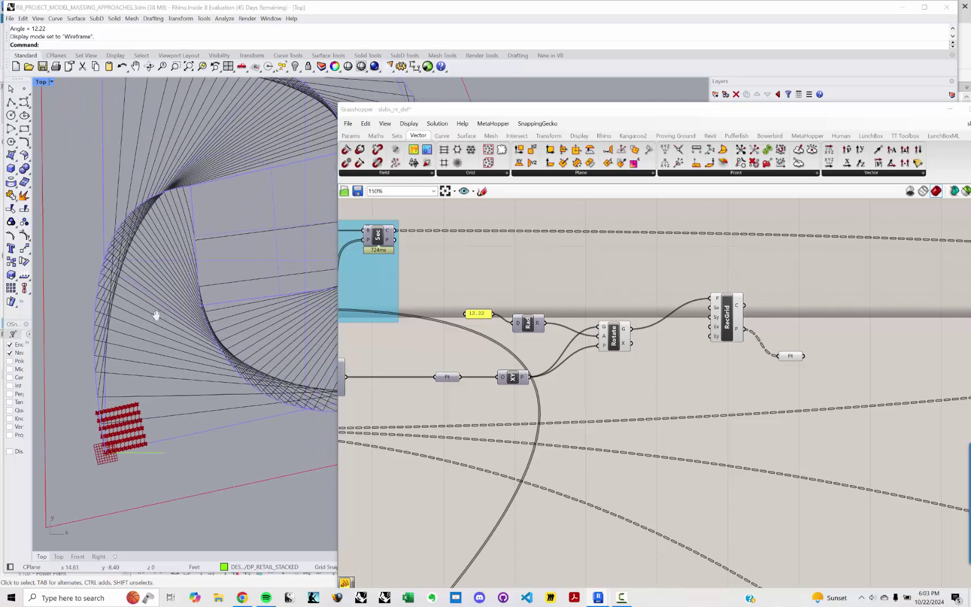
{"action": "scroll", "coordinate": [159, 328], "scroll_direction": "up", "scroll_amount": 3}
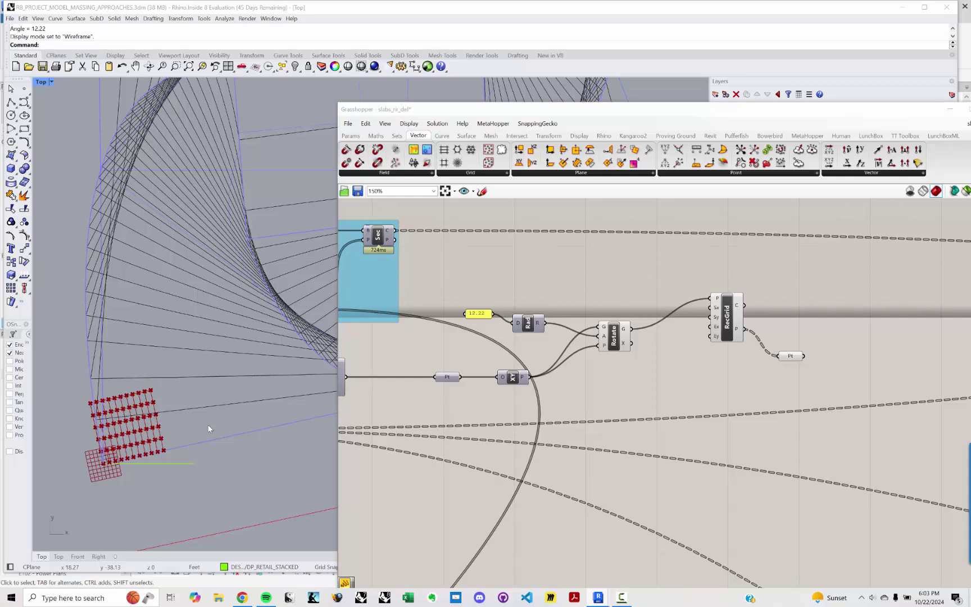
{"action": "right_click_drag", "start_coordinate": [703, 363], "coordinate": [648, 367]}
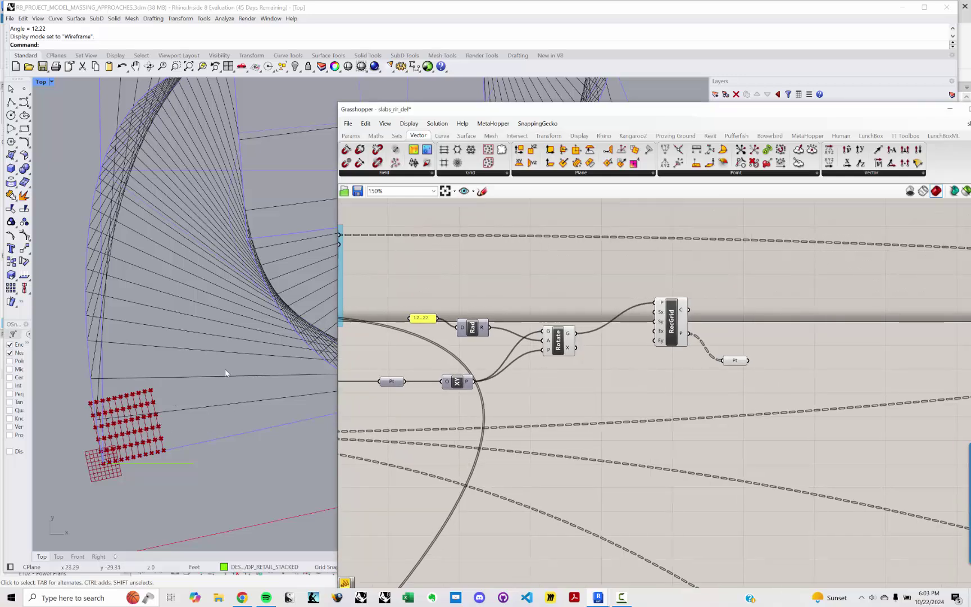
{"action": "scroll", "coordinate": [121, 416], "scroll_direction": "down", "scroll_amount": 4}
{"action": "right_click_drag", "start_coordinate": [124, 422], "coordinate": [147, 433]}
{"action": "right_click_drag", "start_coordinate": [232, 428], "coordinate": [154, 445], "text": "ctrl+shift"}
{"action": "scroll", "coordinate": [153, 427], "scroll_direction": "down", "scroll_amount": 5}
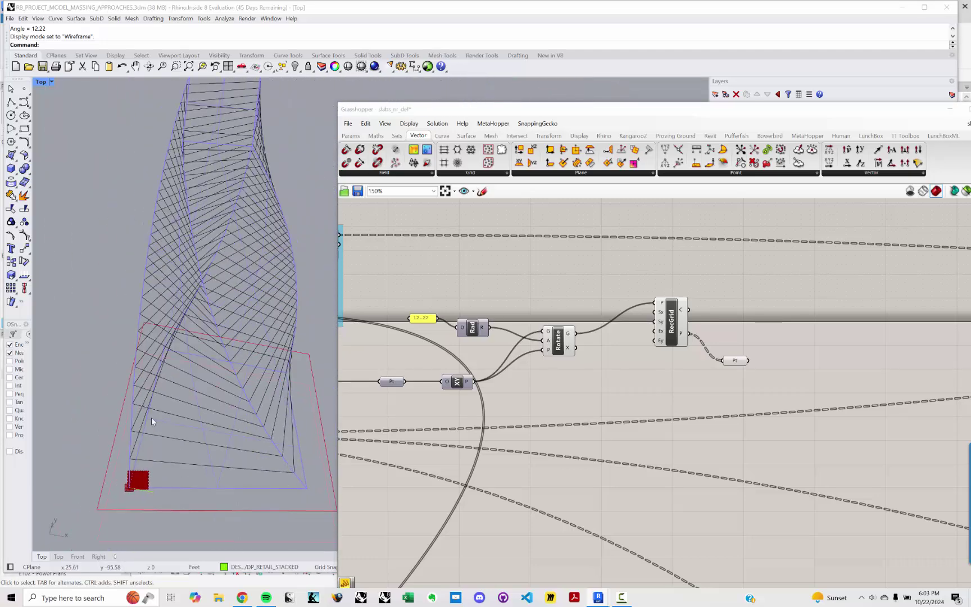
{"action": "scroll", "coordinate": [151, 421], "scroll_direction": "up", "scroll_amount": 3}
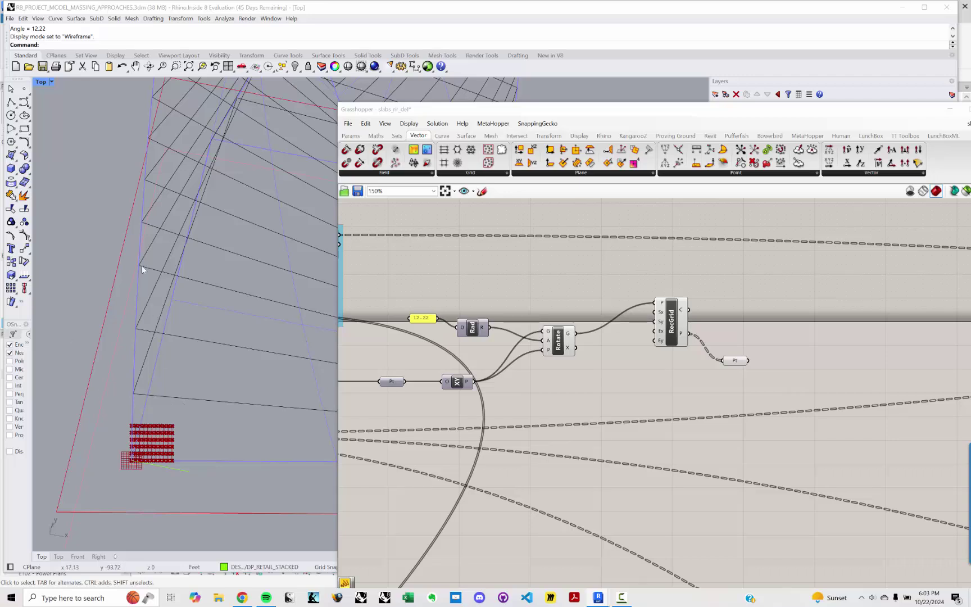
{"action": "scroll", "coordinate": [264, 197], "scroll_direction": "down", "scroll_amount": 3}
{"action": "right_click_drag", "start_coordinate": [264, 197], "coordinate": [168, 279]}
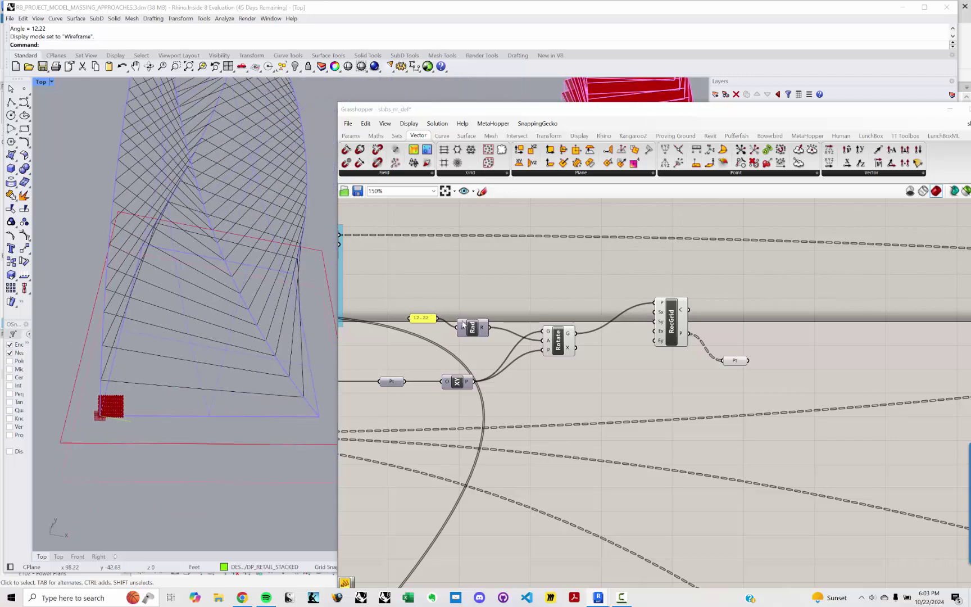
- Move the Geometry Pipeline and the setout Point parameter farther from the XY Plane component to make room between them
{"action": "right_click_drag", "start_coordinate": [463, 325], "coordinate": [508, 336]}
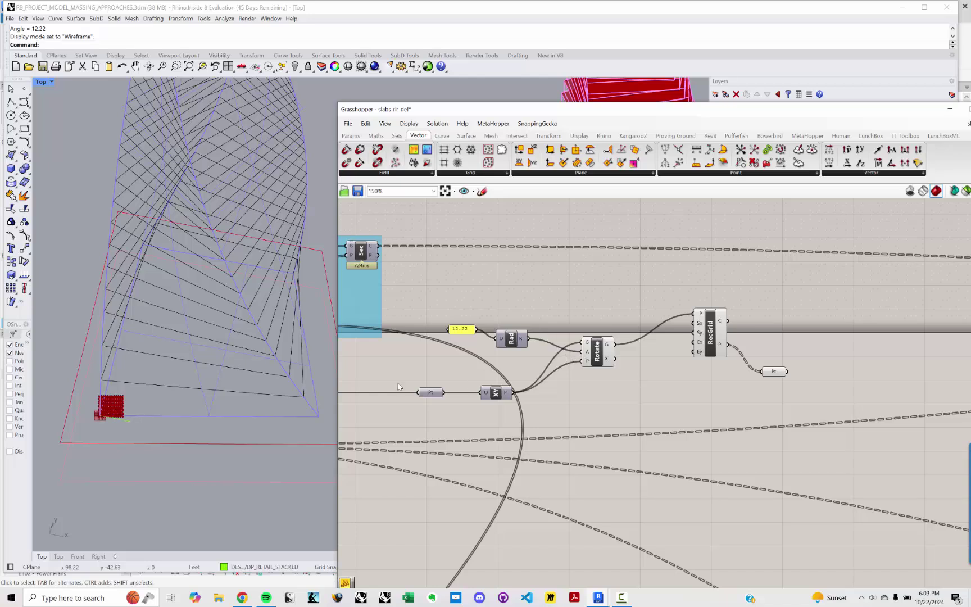
{"action": "right_click_drag", "start_coordinate": [398, 386], "coordinate": [485, 368]}
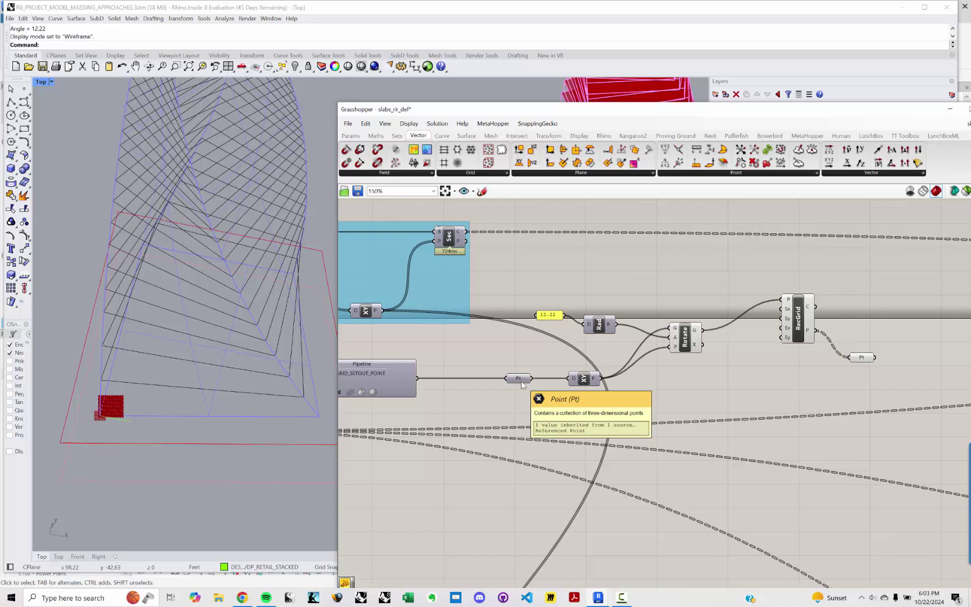
{"action": "left_click", "coordinate": [520, 380]}
{"action": "left_click", "coordinate": [469, 380]}
{"action": "right_click_drag", "start_coordinate": [467, 378], "coordinate": [574, 393]}
{"action": "left_click_drag", "start_coordinate": [445, 388], "coordinate": [400, 388]}
{"action": "left_click", "coordinate": [465, 416]}
{"action": "right_click_drag", "start_coordinate": [467, 407], "coordinate": [531, 381]}
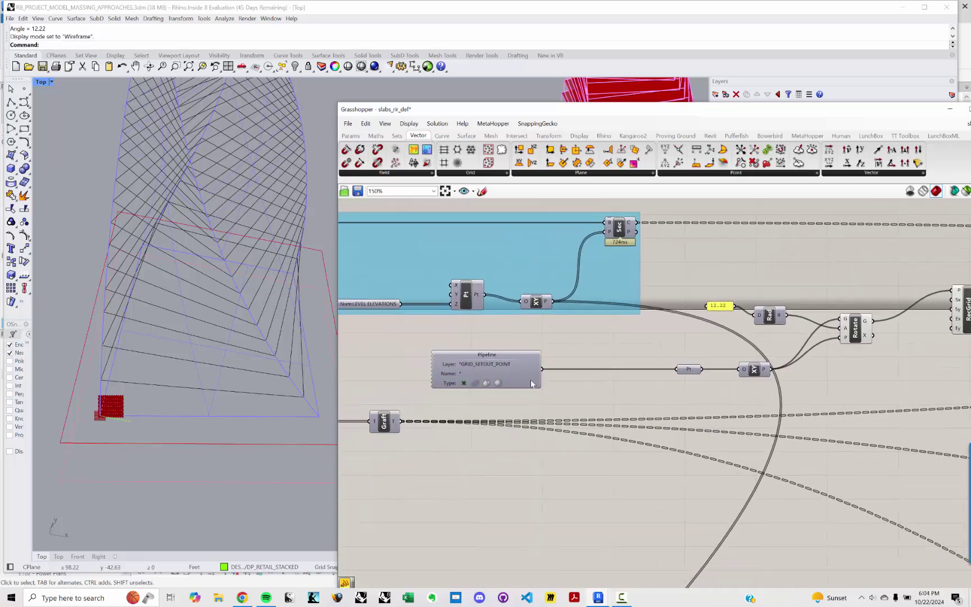
{"action": "right_click_drag", "start_coordinate": [664, 387], "coordinate": [629, 389]}
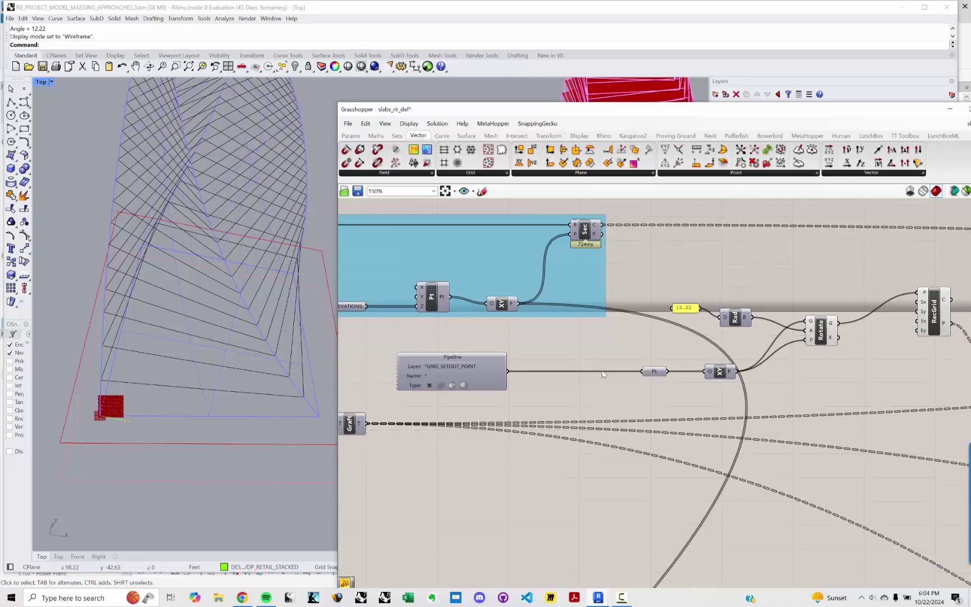
{"action": "left_click_drag", "start_coordinate": [652, 373], "coordinate": [580, 373]}
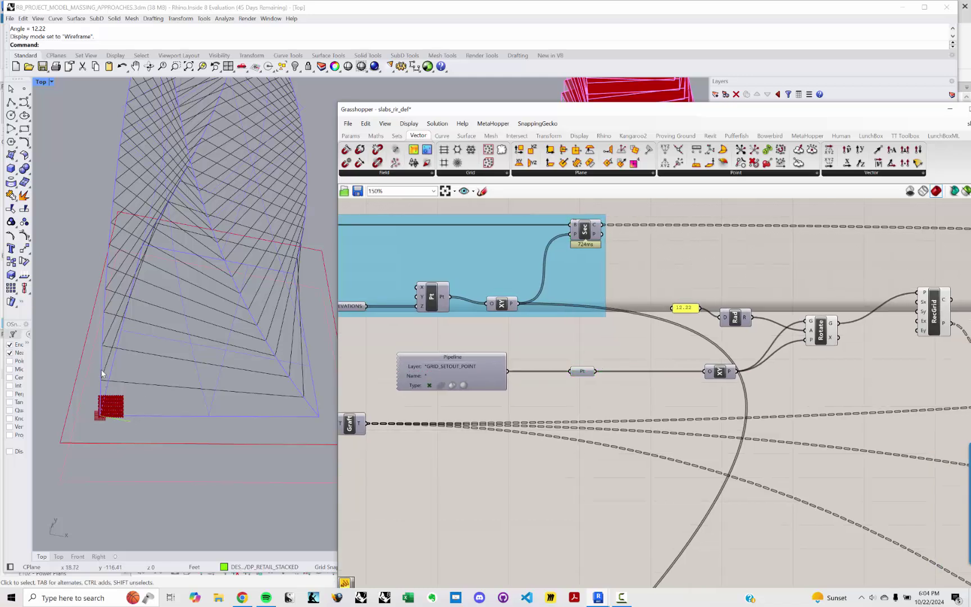
- Add a Deconstruct point component below the wire to the XY Plane and feed it from the setout Point parameter
{"action": "double_click", "coordinate": [638, 402]}
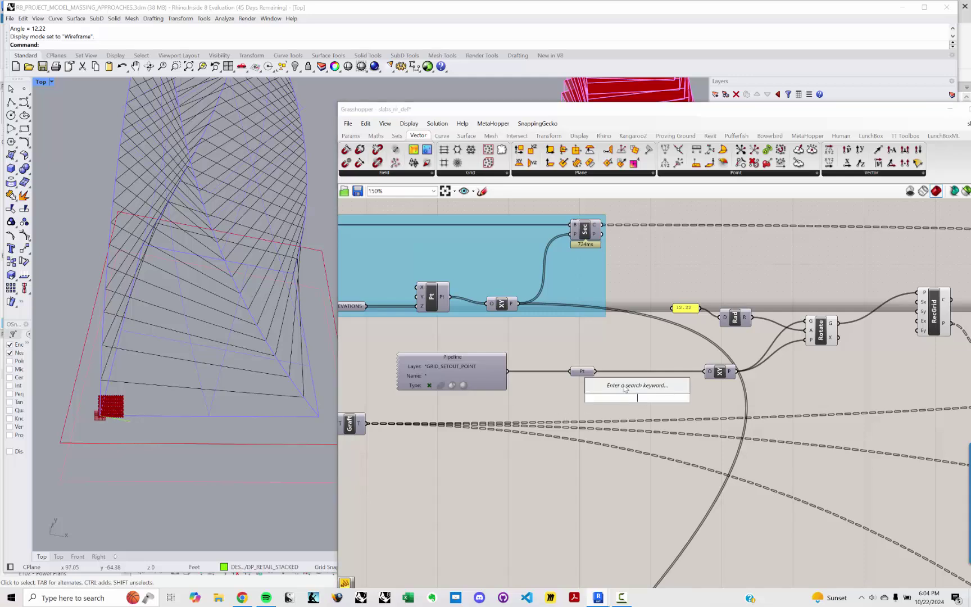
{"action": "type", "text": "DECONS"}
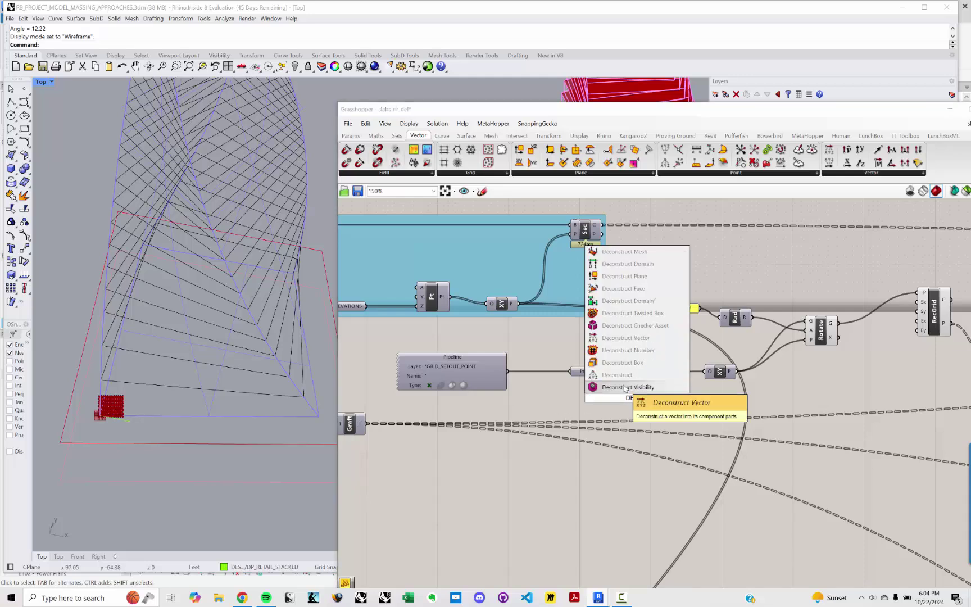
{"action": "key", "text": "Return"}
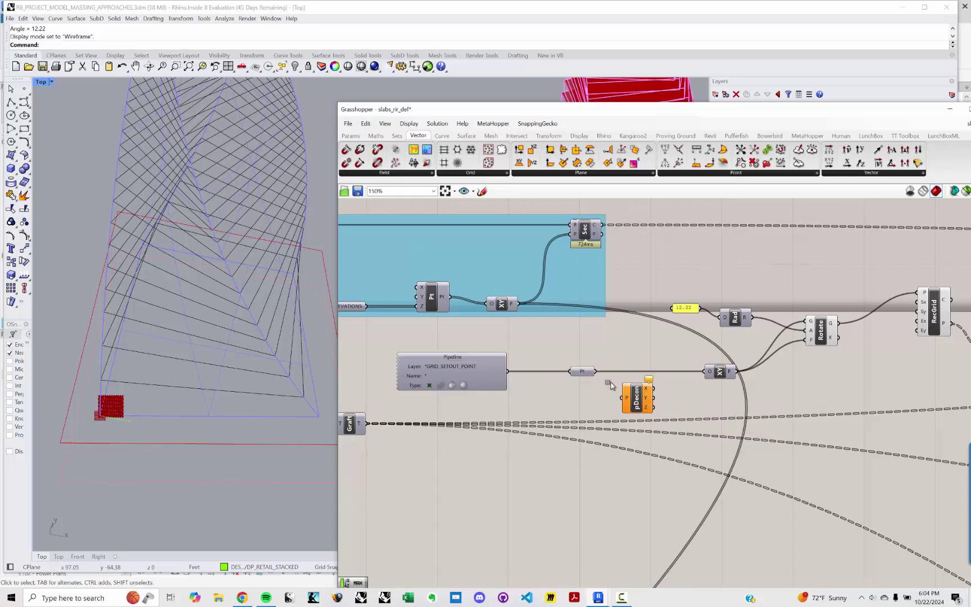
{"action": "left_click_drag", "start_coordinate": [596, 371], "coordinate": [634, 392]}
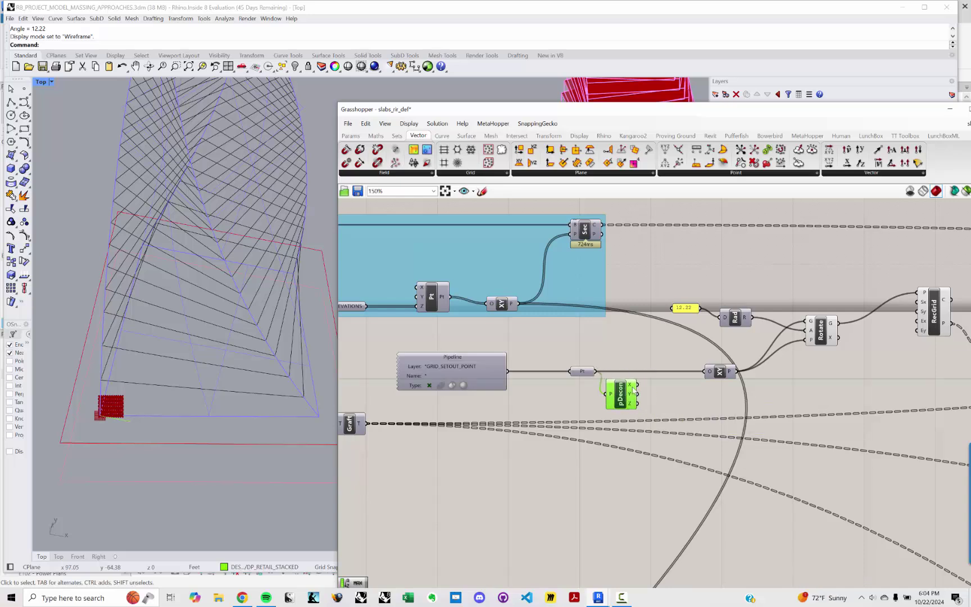
- Add a Construct Point component beside the Deconstruct component and feed its X and Y inputs from the deconstructed setout point
{"action": "double_click", "coordinate": [674, 402]}
{"action": "type", "text": "CONSTR"}
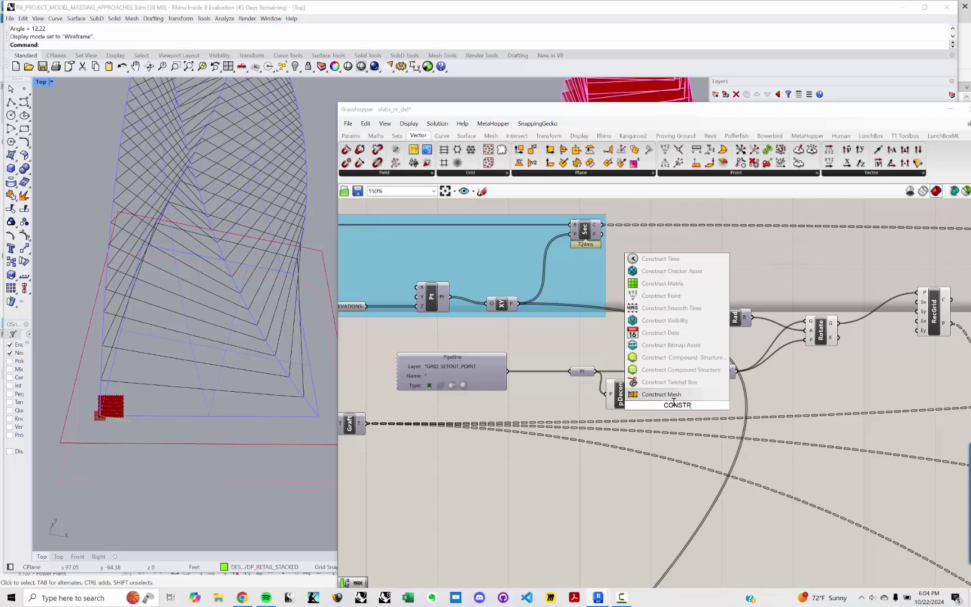
{"action": "type", "text": "UCT"}
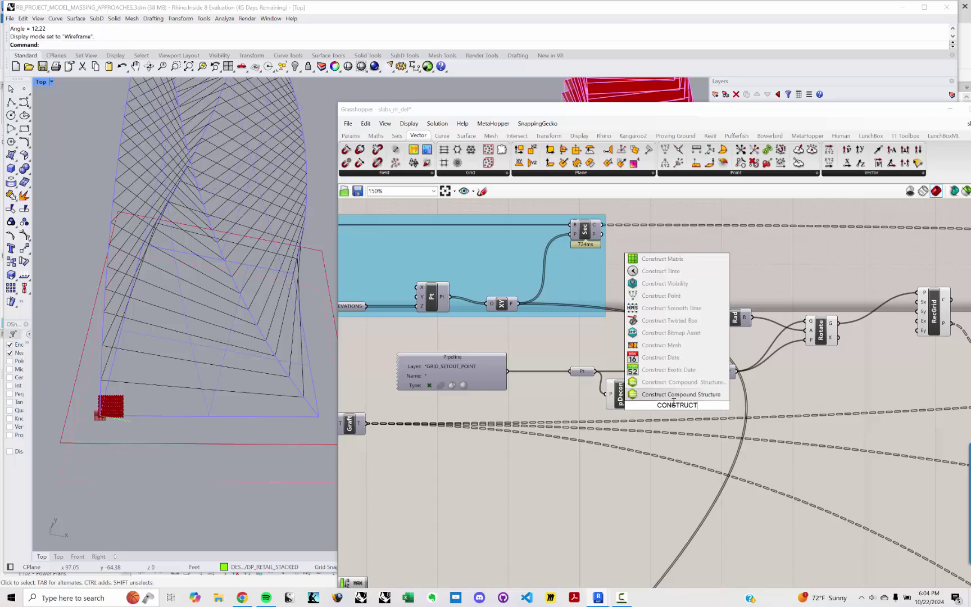
{"action": "type", "text": " POINT"}
{"action": "key", "text": "Return"}
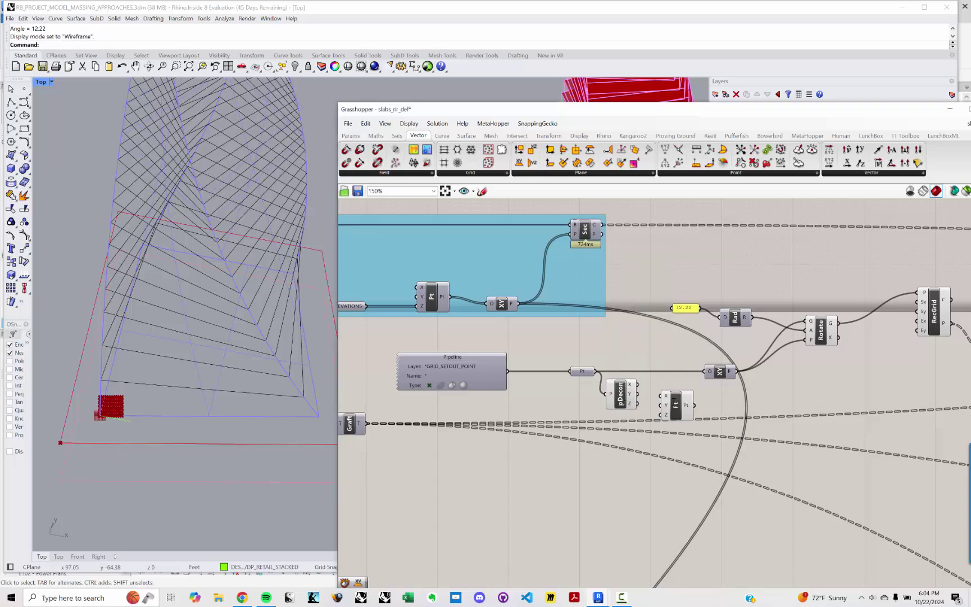
{"action": "mouse_move", "coordinate": [678, 401]}
{"action": "left_mouse_down"}
{"action": "mouse_move", "coordinate": [677, 391]}
{"action": "mouse_move", "coordinate": [652, 385]}
{"action": "mouse_move", "coordinate": [663, 394]}
{"action": "left_mouse_up"}
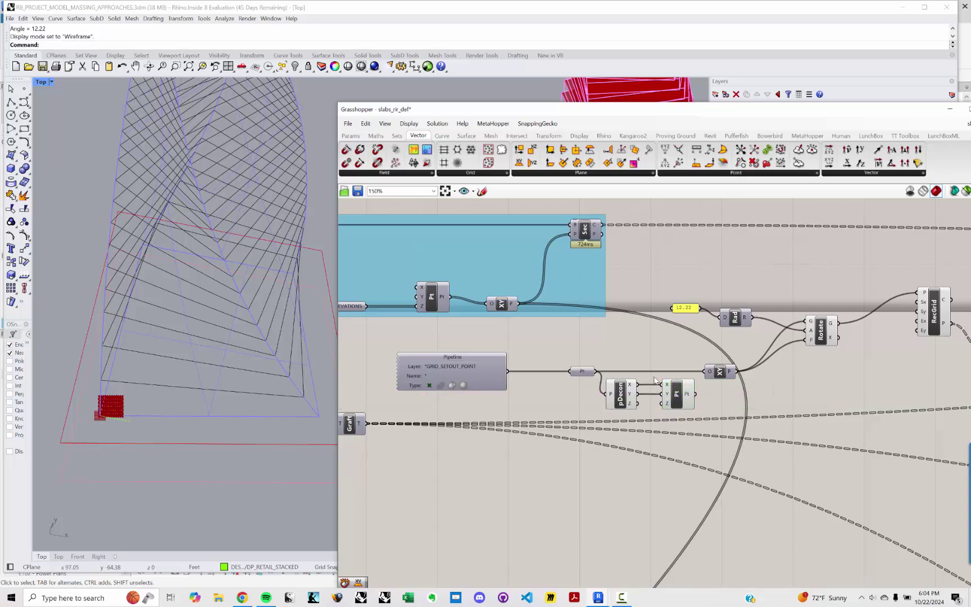
- Feed the level elevations into the Construct Point's Z input, place it above the Deconstruct component and check the stacked points in an orbited view
{"action": "scroll", "coordinate": [654, 378], "scroll_direction": "down", "scroll_amount": 2}
{"action": "mouse_move", "coordinate": [434, 334]}
{"action": "right_mouse_down"}
{"action": "mouse_move", "coordinate": [570, 339]}
{"action": "mouse_move", "coordinate": [444, 342]}
{"action": "right_mouse_up"}
{"action": "mouse_move", "coordinate": [558, 332]}
{"action": "left_click_drag", "start_coordinate": [439, 339], "coordinate": [644, 358]}
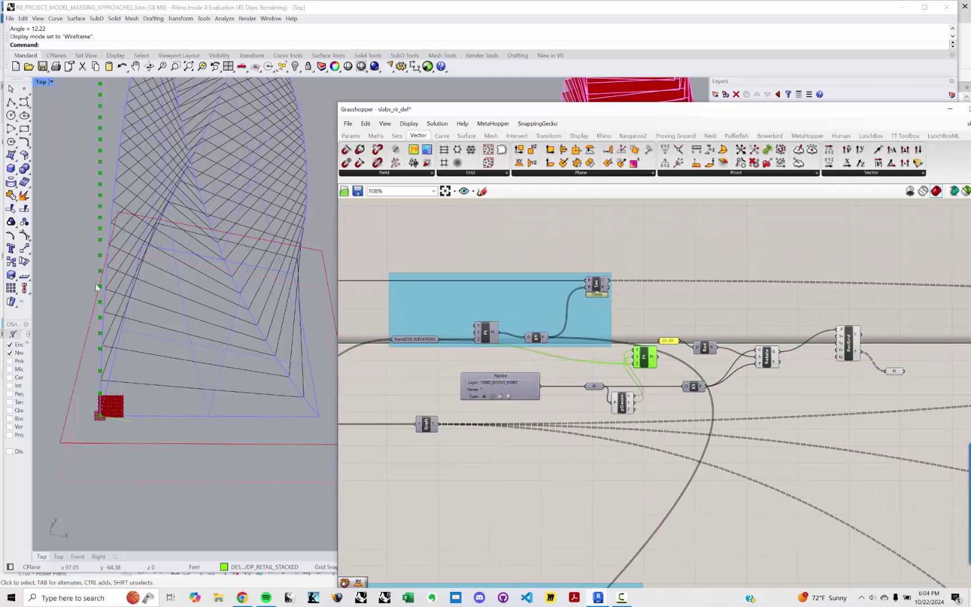
{"action": "scroll", "coordinate": [156, 338], "scroll_direction": "down", "scroll_amount": 4}
{"action": "right_click_drag", "start_coordinate": [156, 338], "coordinate": [147, 240]}
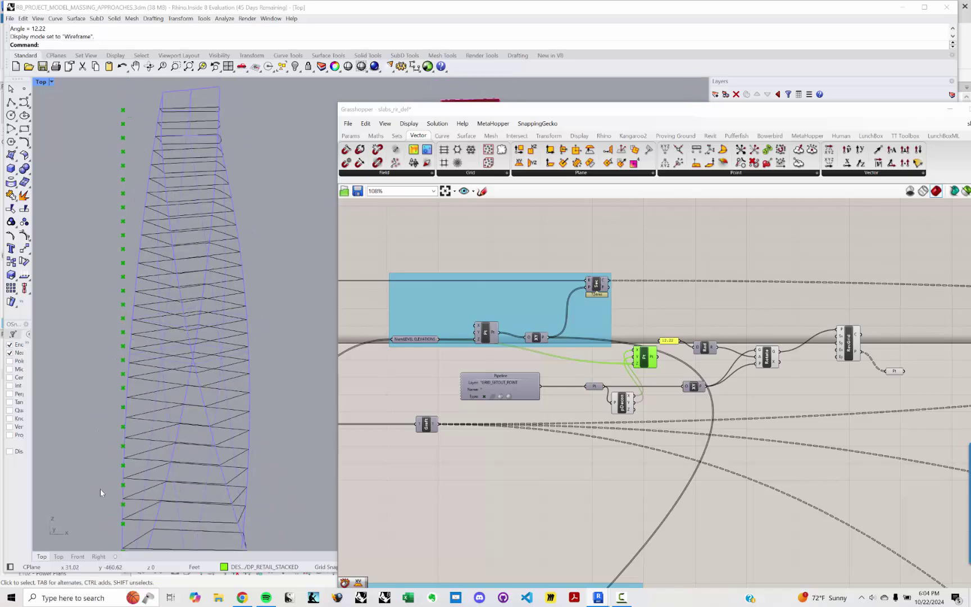
{"action": "right_click_drag", "start_coordinate": [100, 489], "coordinate": [111, 518]}
- Feed the Construct Point output into the Origin input of the XY Plane component, replacing the direct setout point connection
{"action": "right_click_drag", "start_coordinate": [557, 414], "coordinate": [455, 416]}
{"action": "scroll", "coordinate": [635, 360], "scroll_direction": "up", "scroll_amount": 3}
{"action": "left_click", "coordinate": [641, 371]}
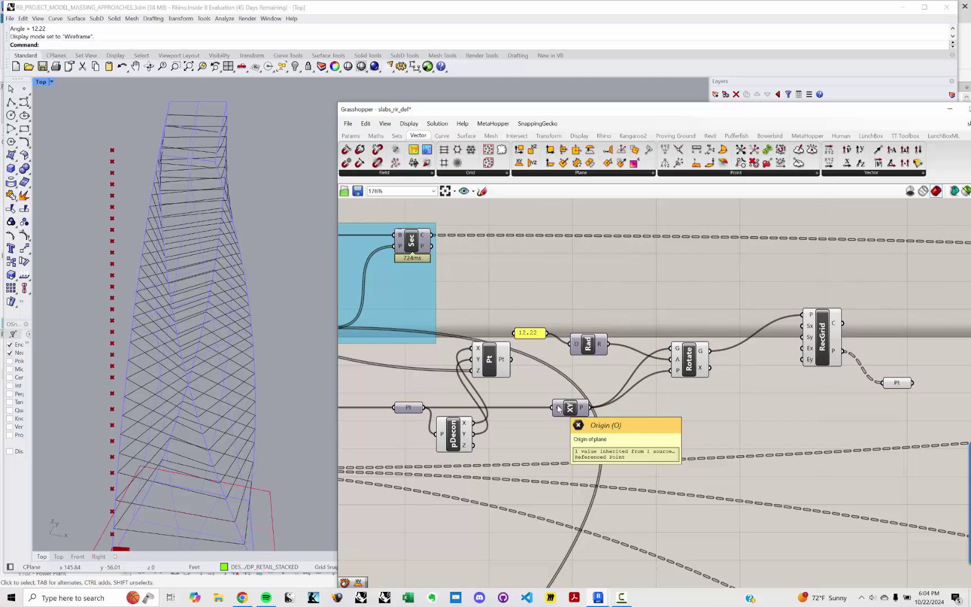
{"action": "right_click_drag", "start_coordinate": [520, 388], "coordinate": [547, 394]}
{"action": "left_click_drag", "start_coordinate": [539, 369], "coordinate": [580, 416]}
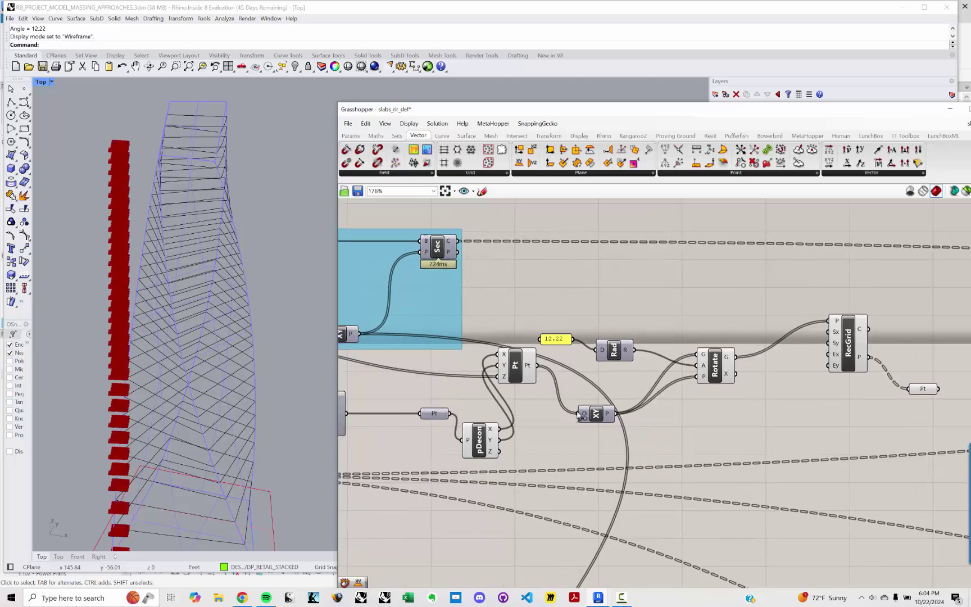
- Examine the grids stacked beside the massing in the Rhino viewport and the data structure of the grid's Point parameter
{"action": "scroll", "coordinate": [120, 209], "scroll_direction": "up", "scroll_amount": 5}
{"action": "scroll", "coordinate": [123, 201], "scroll_direction": "up", "scroll_amount": 6}
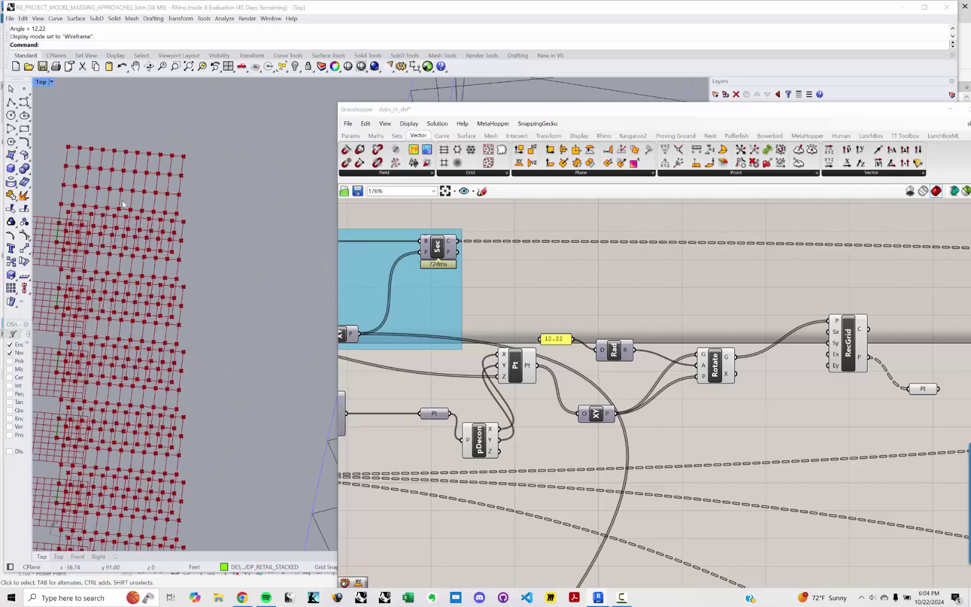
{"action": "right_click_drag", "start_coordinate": [123, 203], "coordinate": [170, 307]}
{"action": "scroll", "coordinate": [165, 338], "scroll_direction": "down", "scroll_amount": 7}
{"action": "right_click_drag", "start_coordinate": [164, 422], "coordinate": [162, 362], "text": "ctrl+shift"}
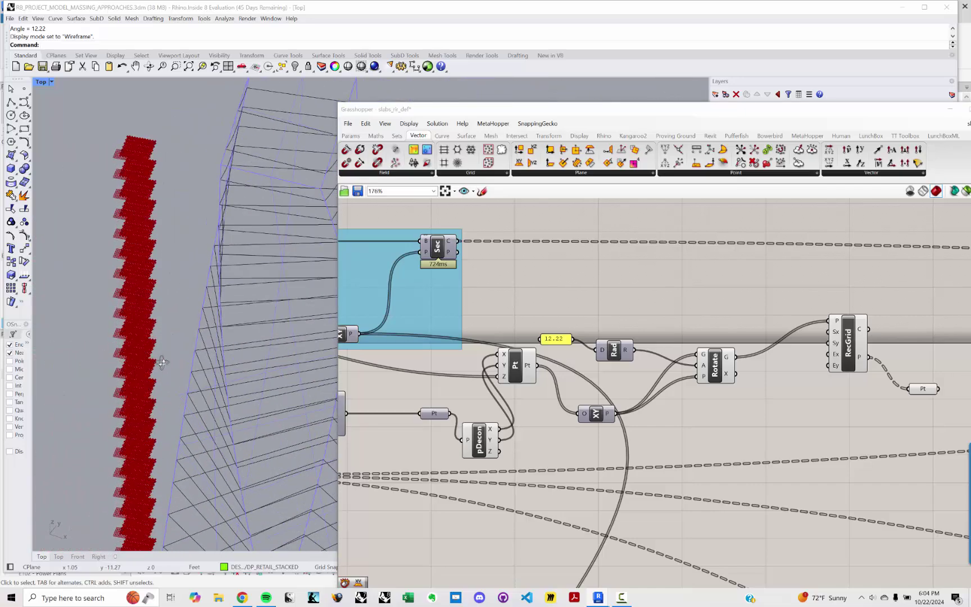
{"action": "right_click_drag", "start_coordinate": [143, 183], "coordinate": [130, 236]}
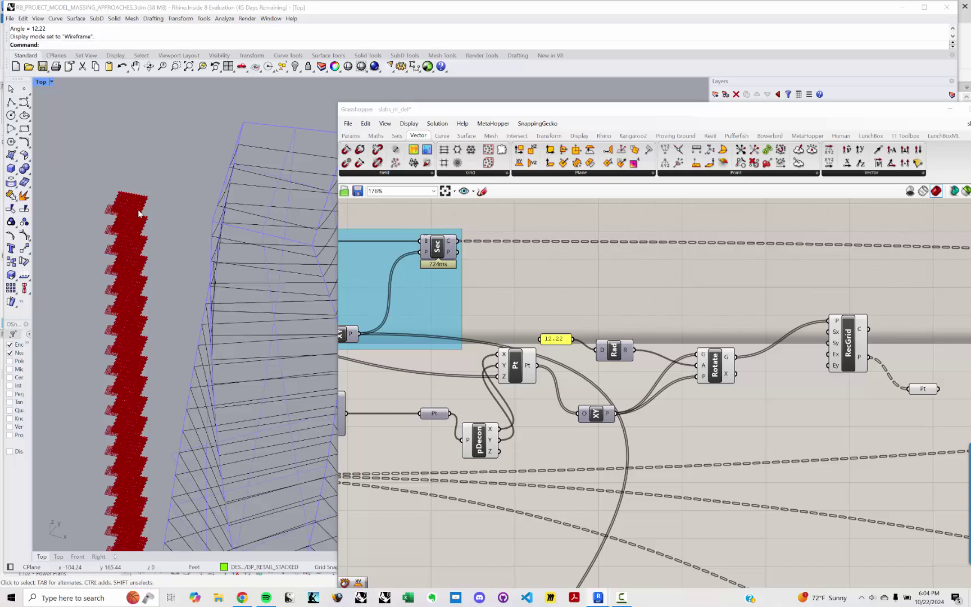
{"action": "right_click_drag", "start_coordinate": [948, 368], "coordinate": [678, 356]}
{"action": "mouse_move", "coordinate": [646, 381]}
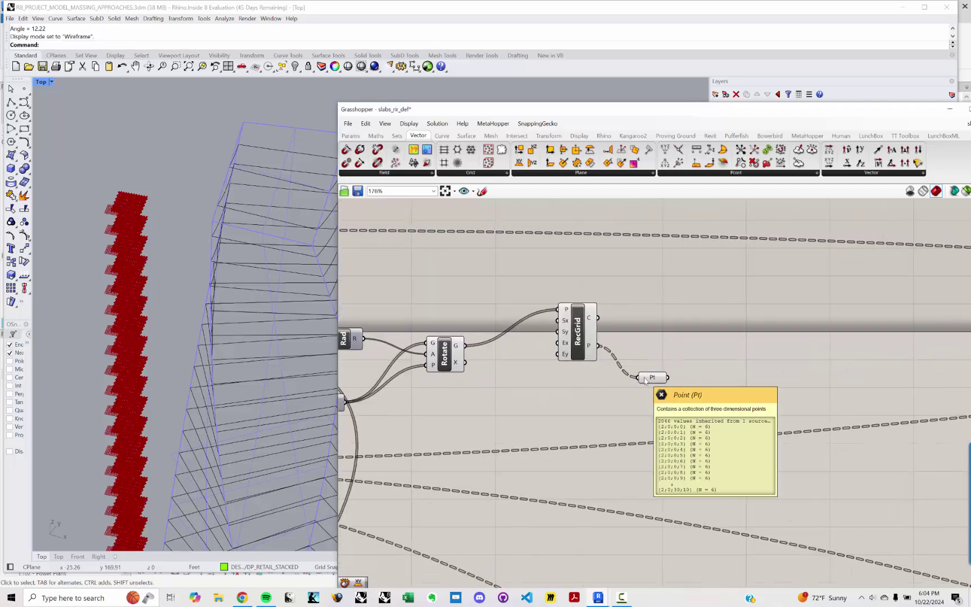
- Move the Rectangular grid and its Point parameter away from Rotate and feed the Size X input from a new panel containing 15
{"action": "right_click_drag", "start_coordinate": [492, 351], "coordinate": [524, 348]}
{"action": "left_click_drag", "start_coordinate": [679, 384], "coordinate": [697, 328]}
{"action": "left_click", "coordinate": [693, 324]}
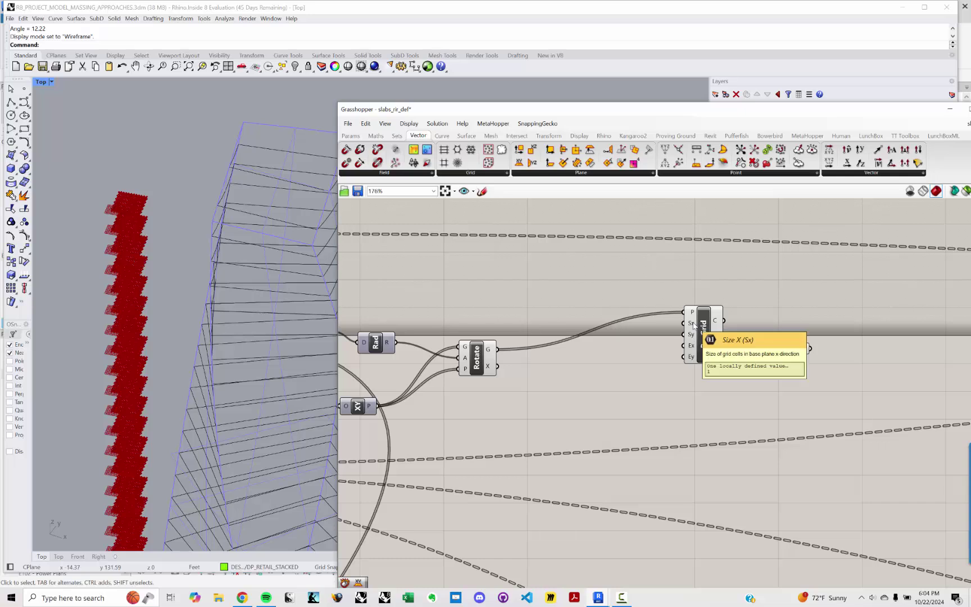
{"action": "double_click", "coordinate": [622, 351]}
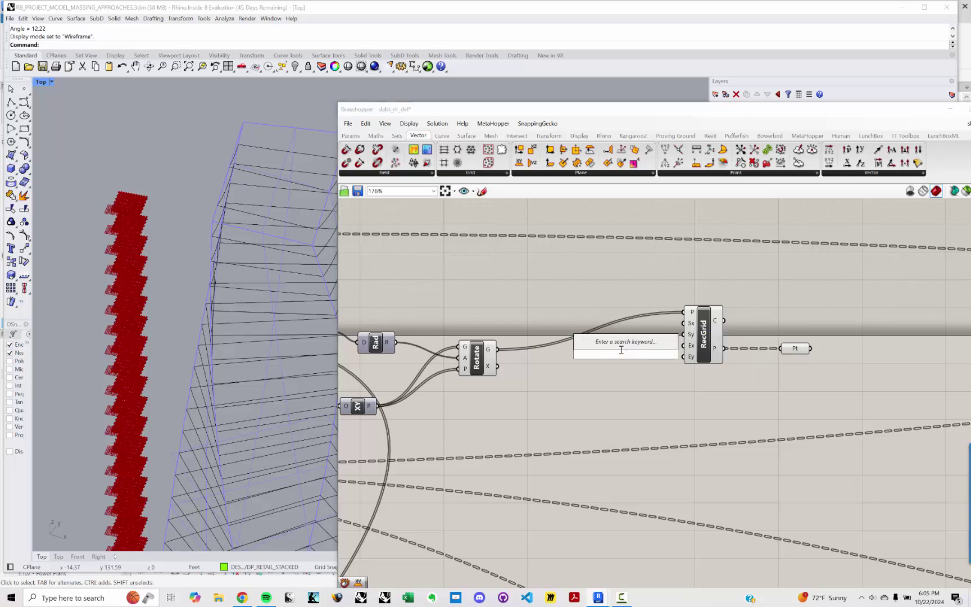
{"action": "type", "text": "//15"}
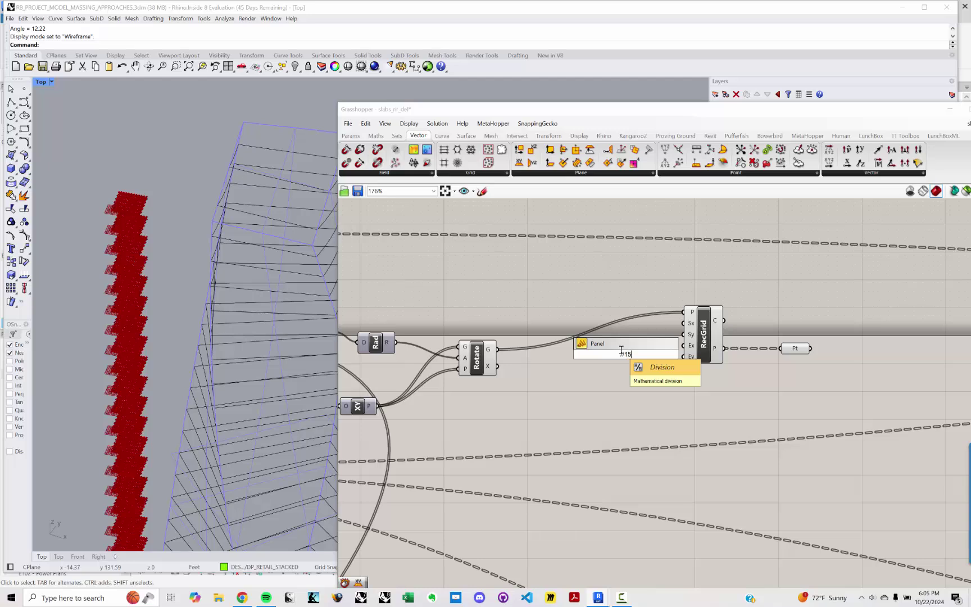
{"action": "key", "text": "Return"}
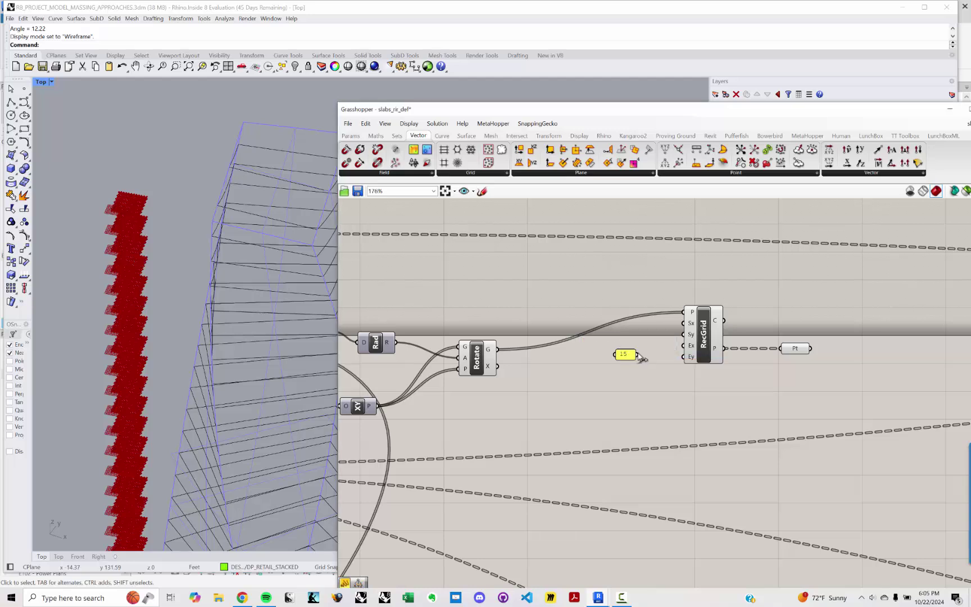
{"action": "left_click_drag", "start_coordinate": [639, 355], "coordinate": [684, 323]}
{"action": "left_click_drag", "start_coordinate": [628, 358], "coordinate": [625, 351]}
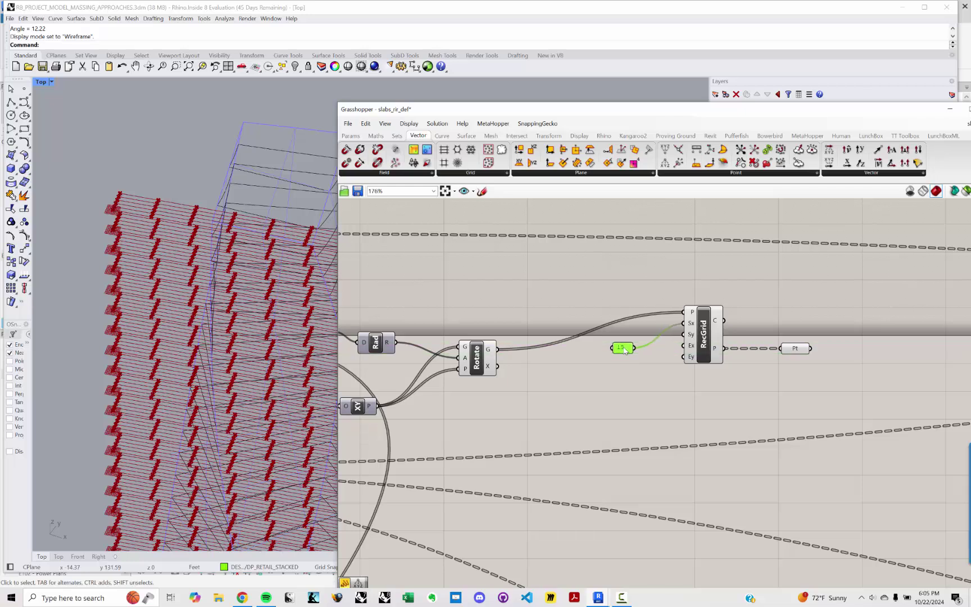
- Duplicate the panel, change the copy's content to 20 and feed it into the Rectangular grid's Size Y input
{"action": "key", "text": "ctrl+v"}
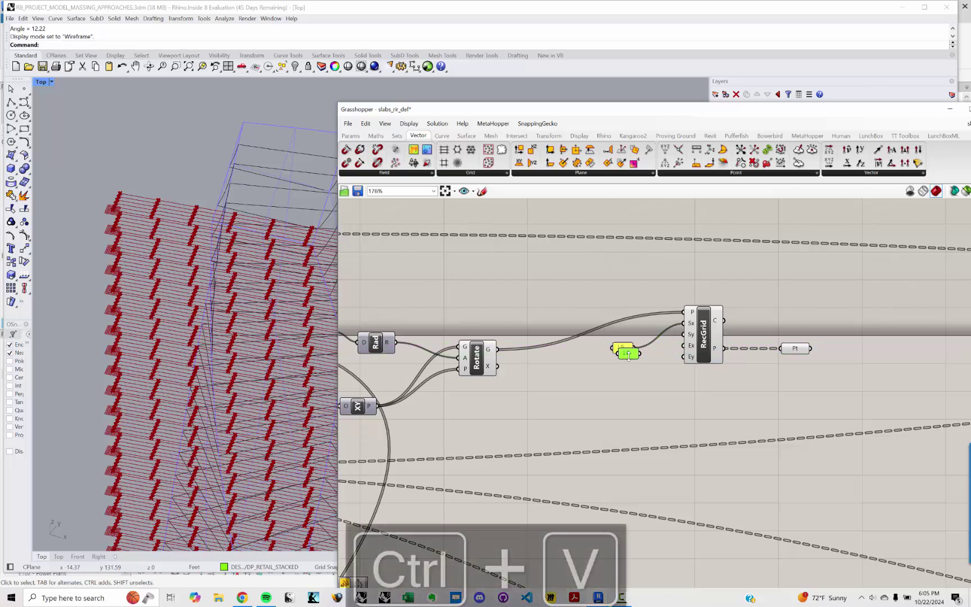
{"action": "double_click", "coordinate": [632, 360]}
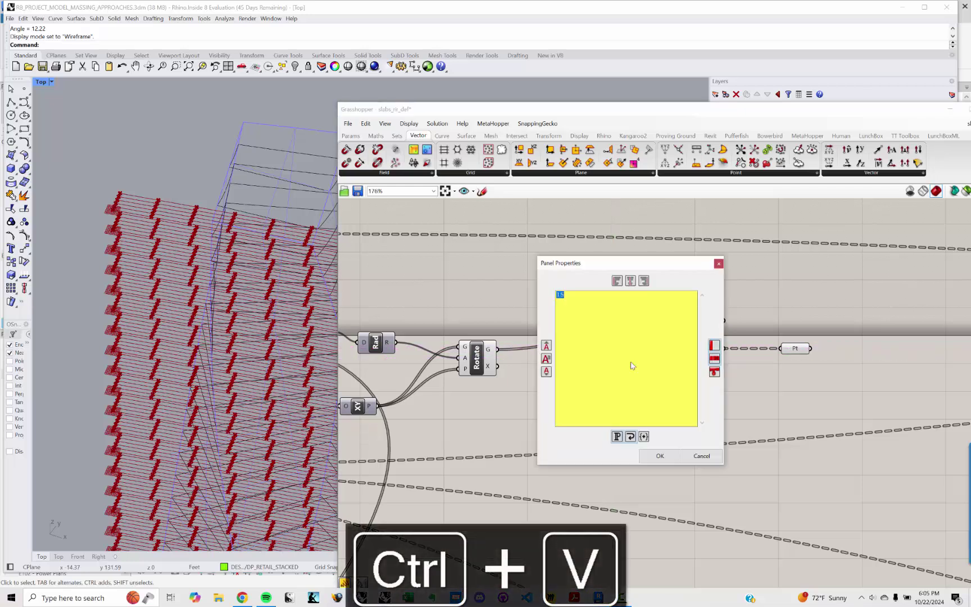
{"action": "type", "text": "20"}
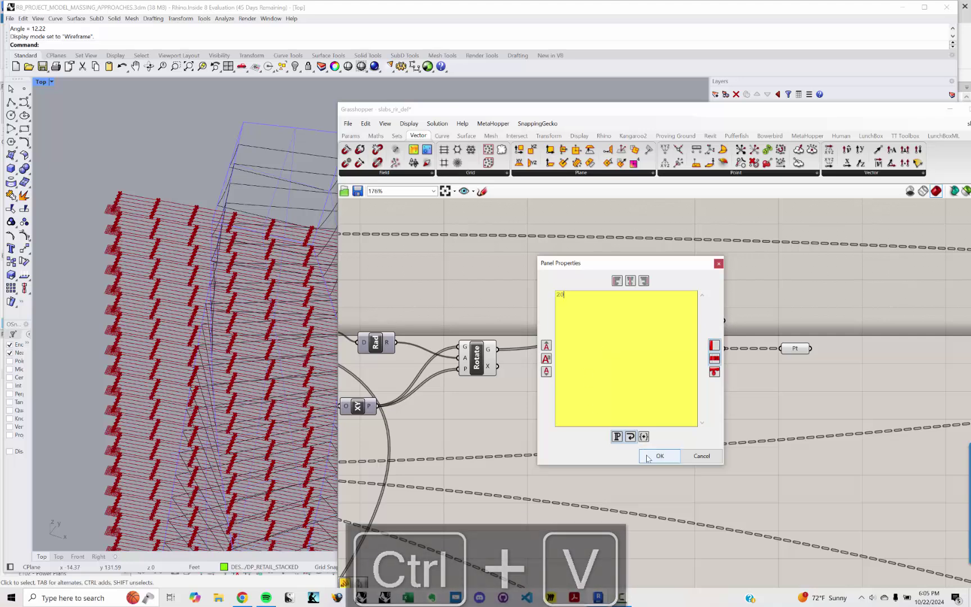
{"action": "left_click", "coordinate": [660, 456]}
{"action": "left_click_drag", "start_coordinate": [642, 363], "coordinate": [684, 335]}
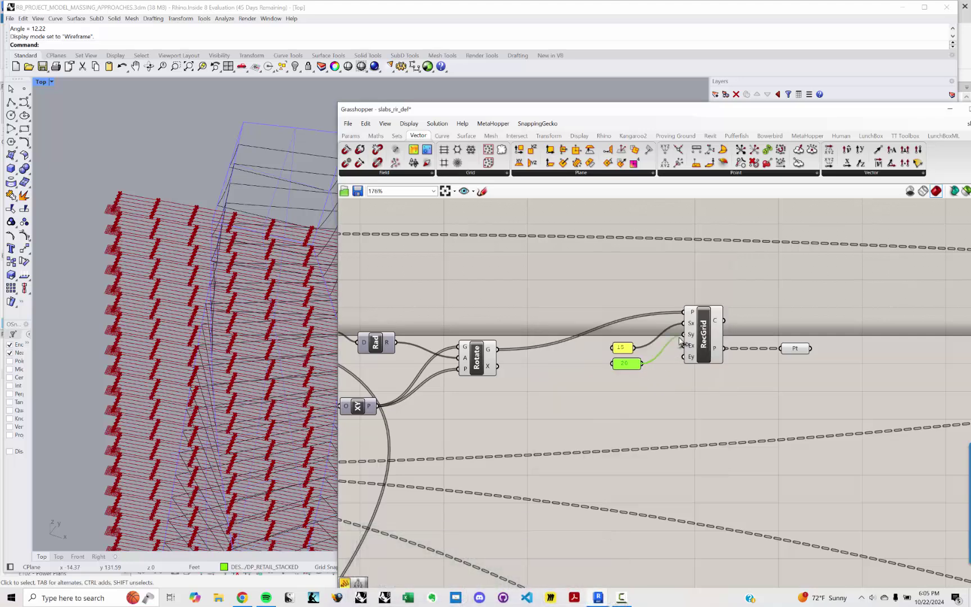
- Switch the Rhino viewport to the Top view and examine how the resized grid covers the massing footprint
{"action": "type", "text": "Top"}
{"action": "key", "text": "Return"}
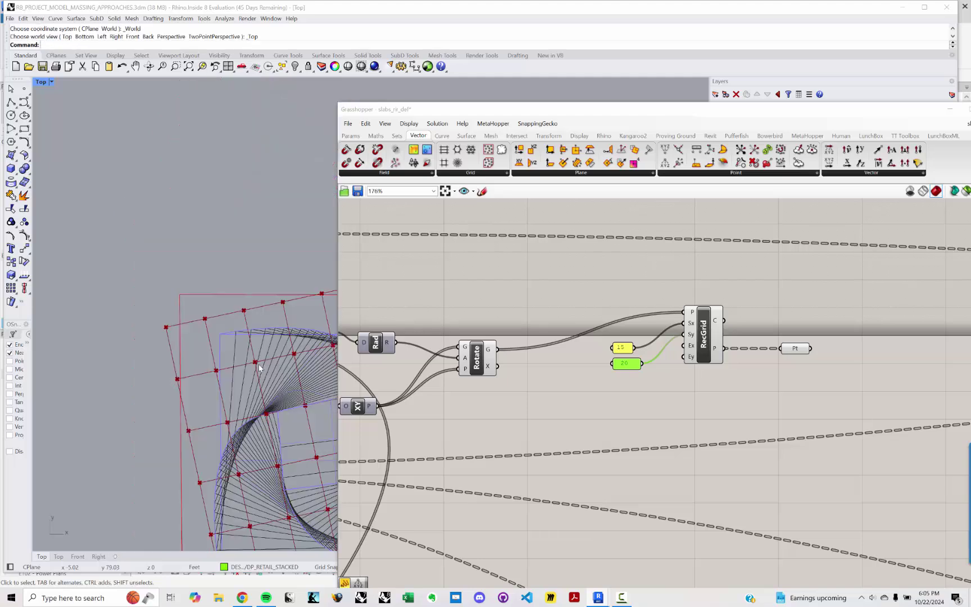
{"action": "scroll", "coordinate": [193, 327], "scroll_direction": "down", "scroll_amount": 4}
{"action": "right_click_drag", "start_coordinate": [229, 400], "coordinate": [150, 335]}
{"action": "scroll", "coordinate": [126, 404], "scroll_direction": "up", "scroll_amount": 2}
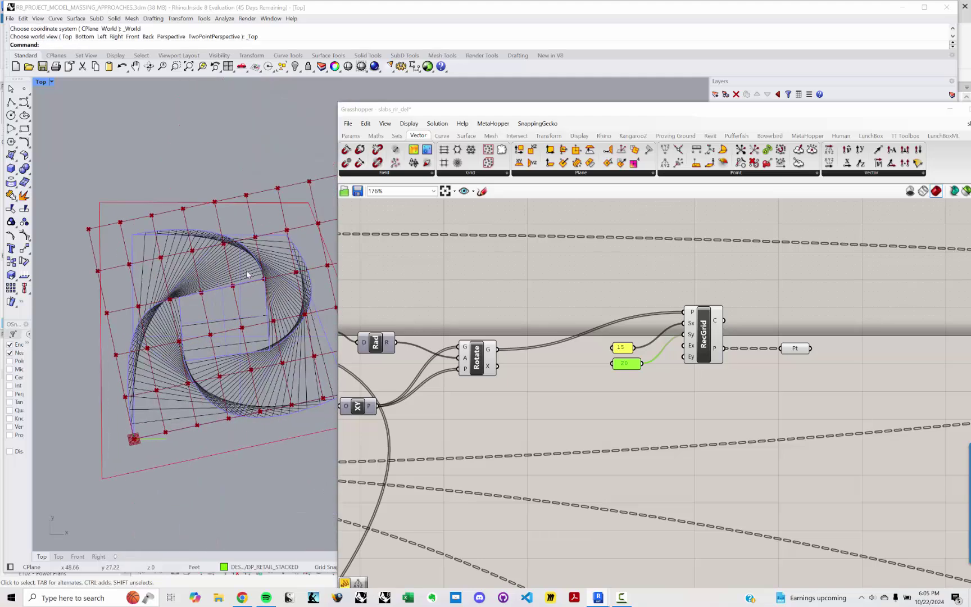
{"action": "right_click_drag", "start_coordinate": [225, 245], "coordinate": [163, 298]}
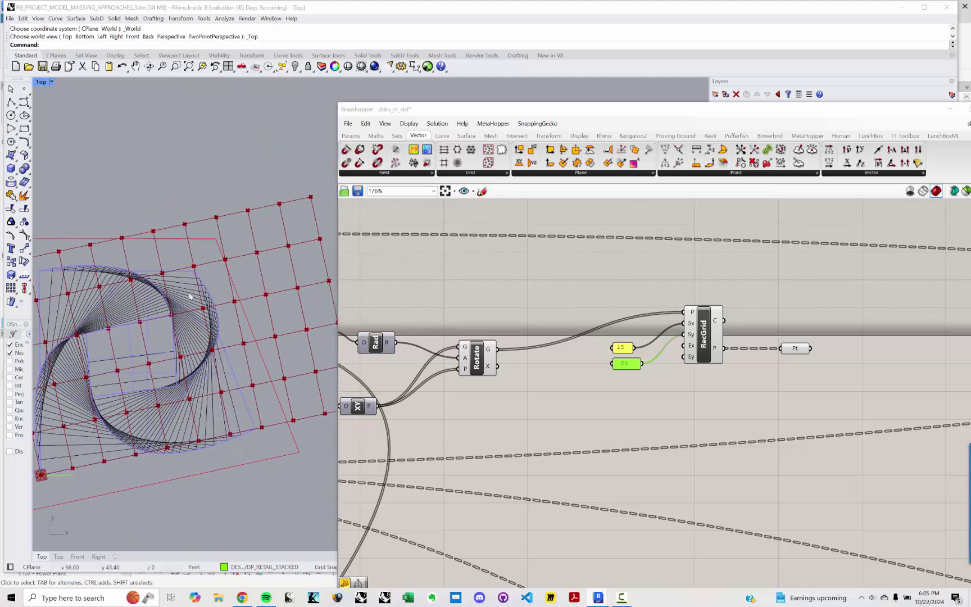
{"action": "right_click_drag", "start_coordinate": [239, 327], "coordinate": [220, 348]}
- Move the 15 and 20 panels farther from the Rectangular grid component to make room between them
{"action": "right_click_drag", "start_coordinate": [548, 384], "coordinate": [528, 420]}
{"action": "scroll", "coordinate": [597, 400], "scroll_direction": "up", "scroll_amount": 1}
{"action": "left_click_drag", "start_coordinate": [621, 418], "coordinate": [545, 381]}
- Place a number slider with value 1 below the panels, and below it a second one ranging from 0 to 10 with value 1
{"action": "left_click", "coordinate": [608, 428]}
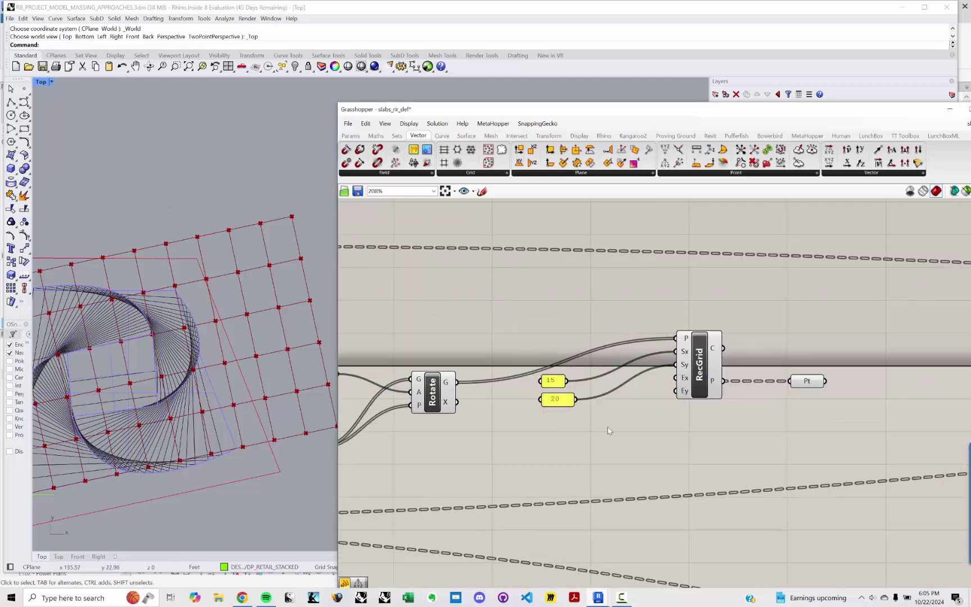
{"action": "double_click", "coordinate": [608, 428]}
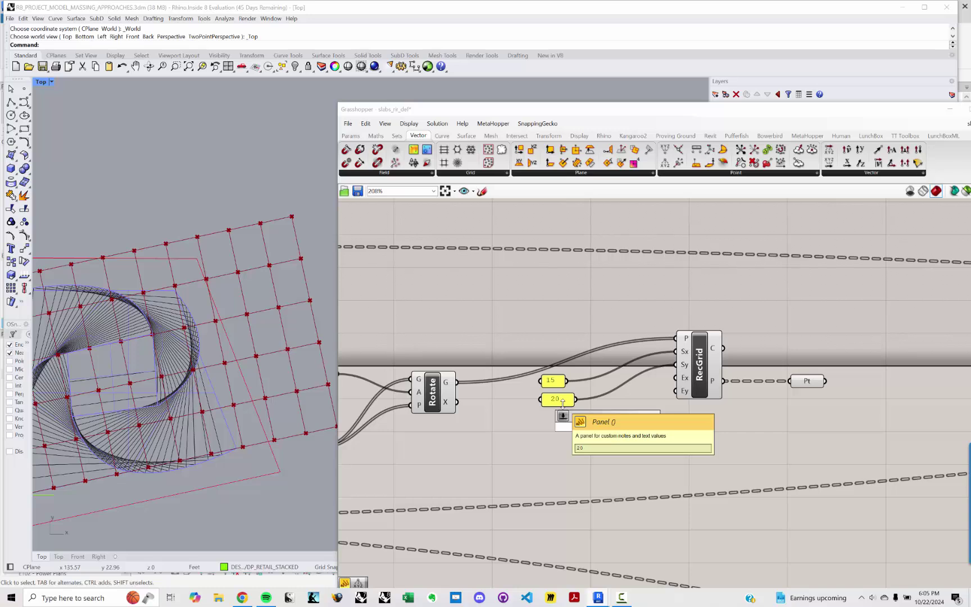
{"action": "key", "text": "Return"}
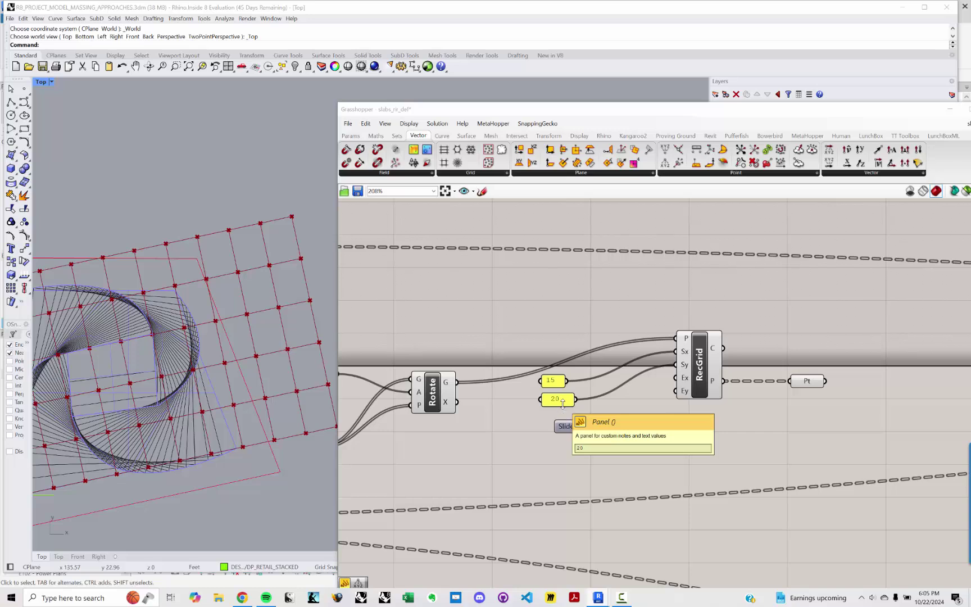
{"action": "right_click_drag", "start_coordinate": [682, 439], "coordinate": [614, 430]}
{"action": "double_click", "coordinate": [569, 460]}
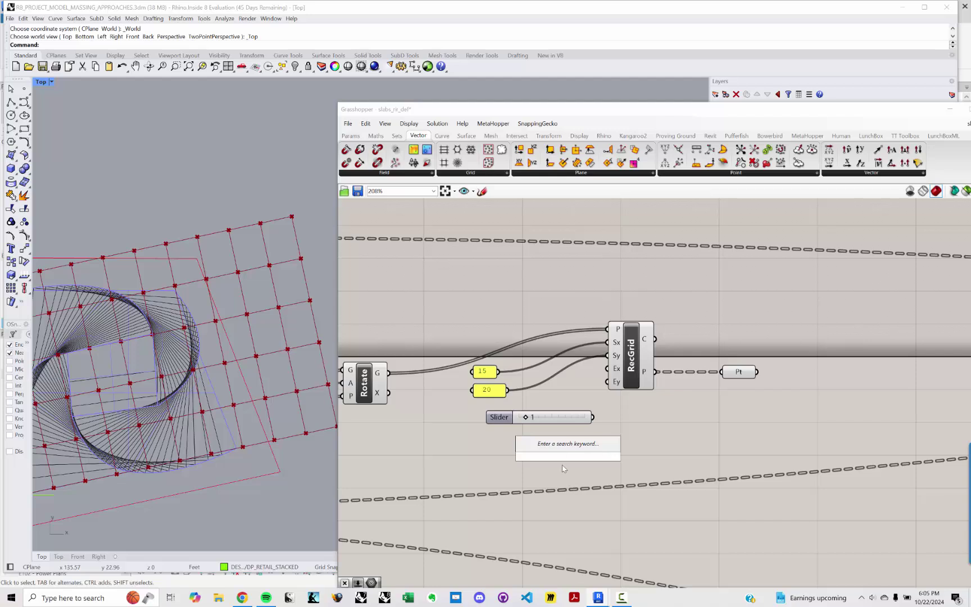
{"action": "type", "text": "0"}
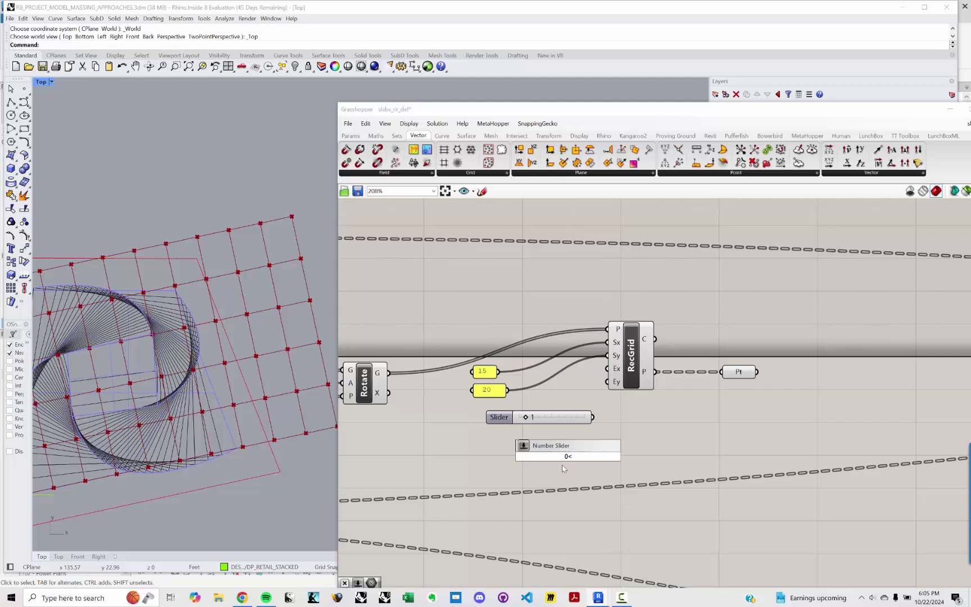
{"action": "type", "text": "<1<10"}
{"action": "key", "text": "Return"}
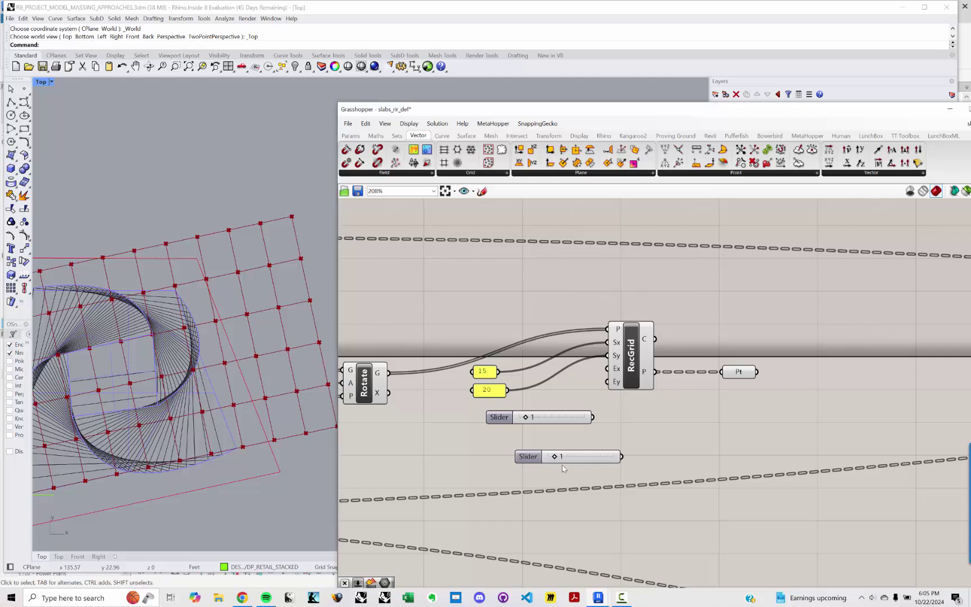
- Delete the first slider, move the remaining 0 to 10 slider under the panels and set it to 10
{"action": "left_click", "coordinate": [552, 420]}
{"action": "key", "text": "Delete"}
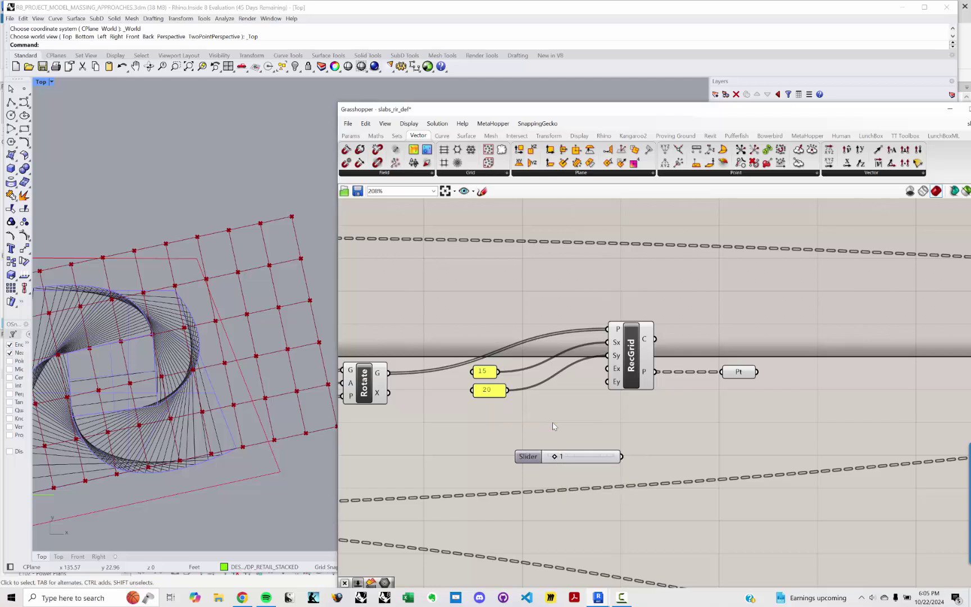
{"action": "left_click_drag", "start_coordinate": [553, 457], "coordinate": [485, 453]}
{"action": "left_click", "coordinate": [554, 460]}
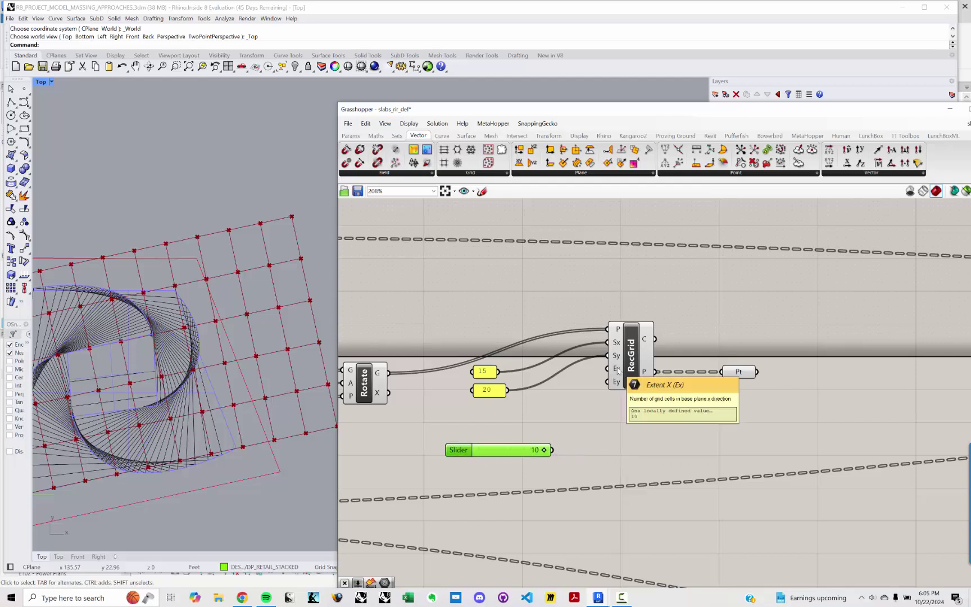
- Feed the slider into the Rectangular grid's Extent X input and reduce its value to 6 to fit the massing footprint
{"action": "right_click_drag", "start_coordinate": [556, 422], "coordinate": [608, 419]}
{"action": "left_click_drag", "start_coordinate": [605, 446], "coordinate": [660, 366]}
{"action": "right_click_drag", "start_coordinate": [580, 458], "coordinate": [647, 444]}
{"action": "left_click_drag", "start_coordinate": [671, 438], "coordinate": [651, 437]}
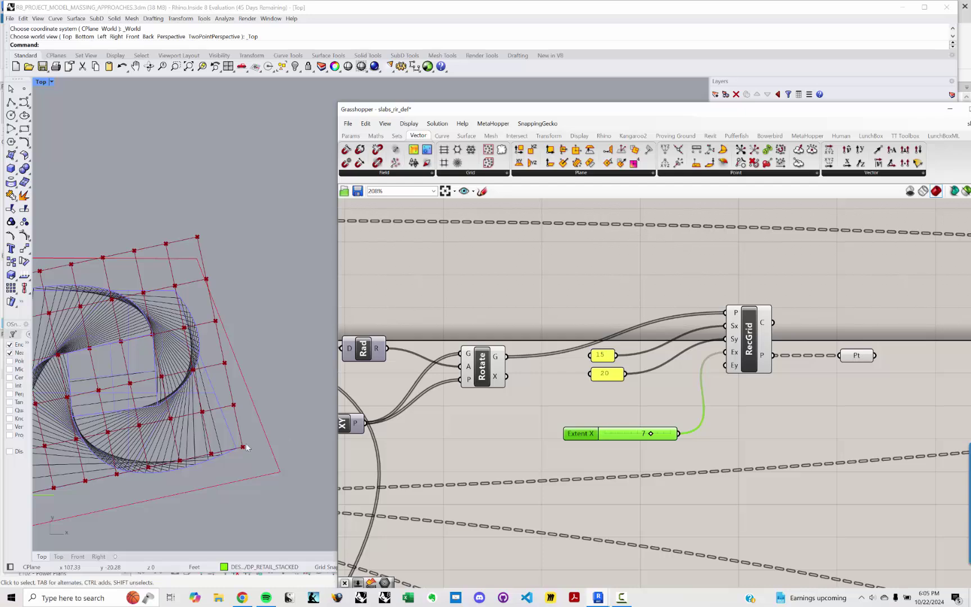
{"action": "scroll", "coordinate": [243, 452], "scroll_direction": "up", "scroll_amount": 2}
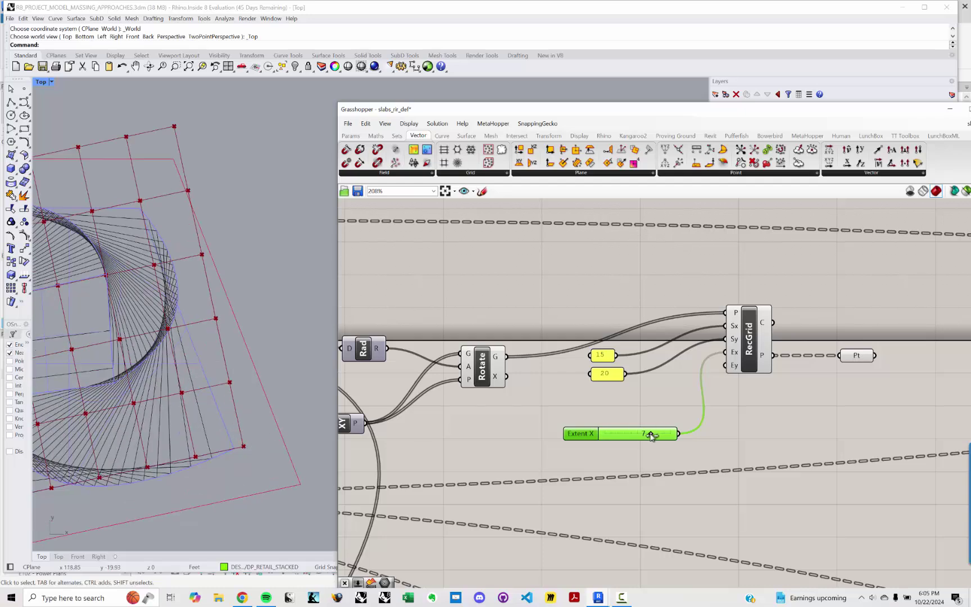
{"action": "left_click_drag", "start_coordinate": [651, 436], "coordinate": [644, 434]}
{"action": "scroll", "coordinate": [281, 364], "scroll_direction": "down", "scroll_amount": 2}
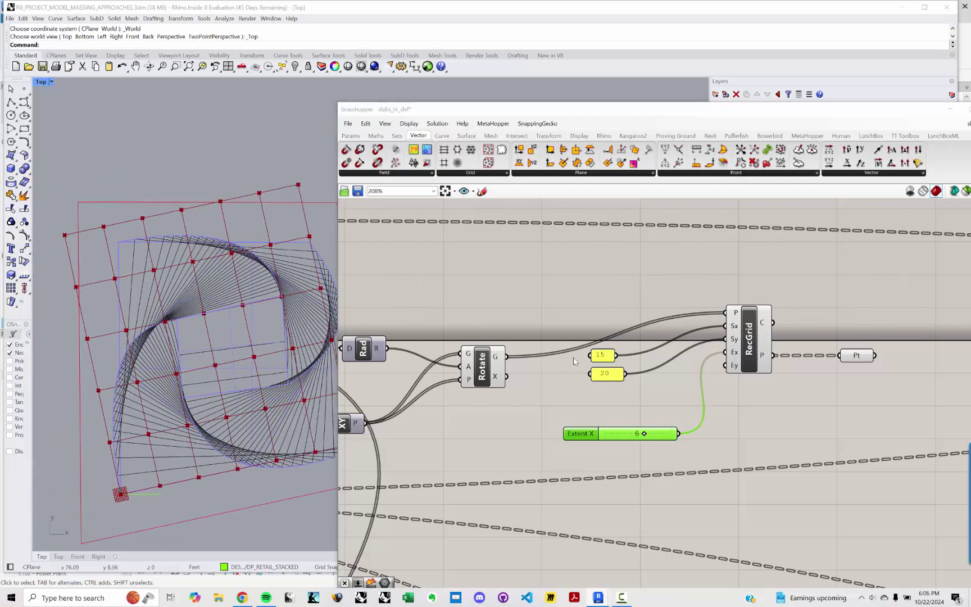
- Duplicate the Extent X slider below itself, feed the copy into the Rectangular grid's Extent Y input and set it to 4
{"action": "left_click_drag", "start_coordinate": [584, 438], "coordinate": [575, 464]}
{"action": "key", "text": "ctrl+c"}
{"action": "key", "text": "ctrl+v"}
{"action": "left_click_drag", "start_coordinate": [678, 452], "coordinate": [725, 366]}
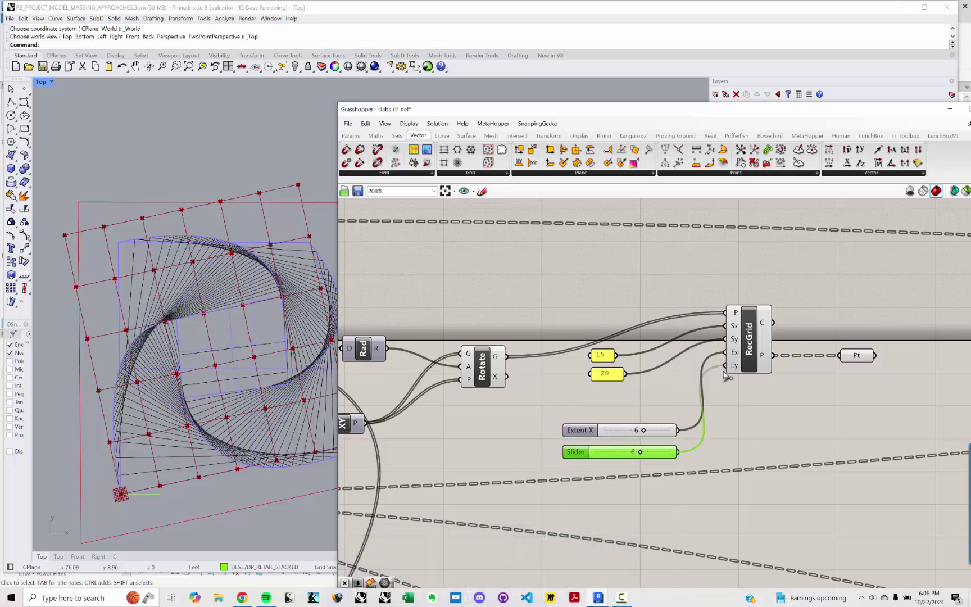
{"action": "left_click_drag", "start_coordinate": [640, 452], "coordinate": [630, 452]}
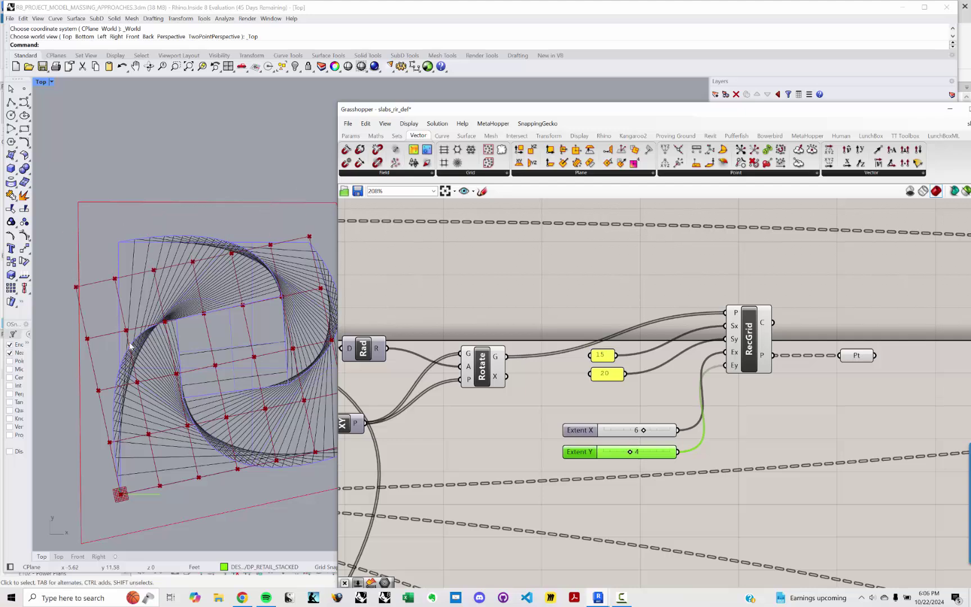
{"action": "right_click_drag", "start_coordinate": [114, 289], "coordinate": [91, 298]}
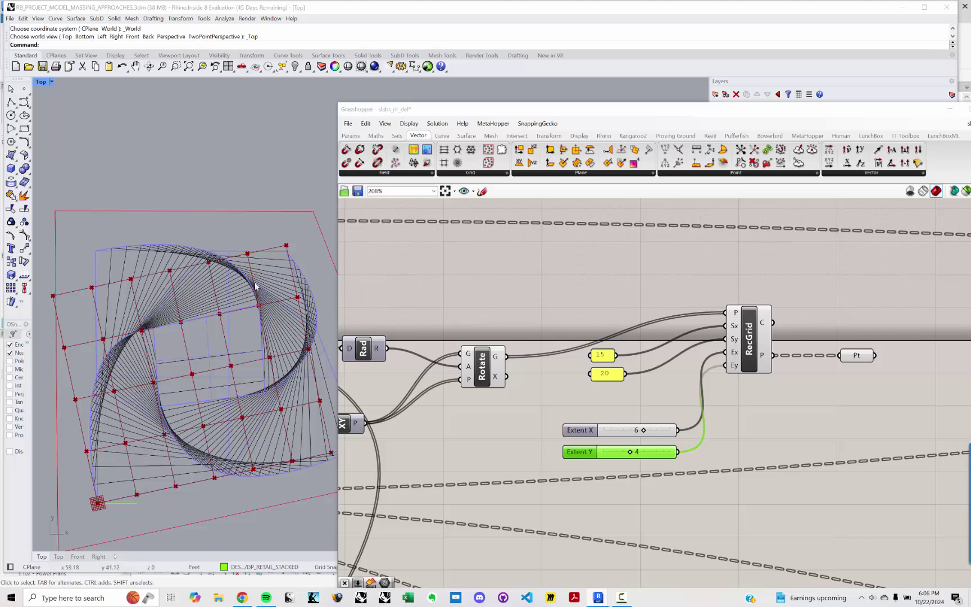
{"action": "right_click_drag", "start_coordinate": [284, 317], "coordinate": [234, 320]}
- Move the Point parameter closer to the Rectangular grid component
{"action": "right_click_drag", "start_coordinate": [758, 320], "coordinate": [588, 345]}
{"action": "right_click_drag", "start_coordinate": [694, 375], "coordinate": [654, 389]}
{"action": "left_click_drag", "start_coordinate": [648, 396], "coordinate": [627, 396]}
{"action": "right_click_drag", "start_coordinate": [626, 396], "coordinate": [603, 400]}
{"action": "left_click", "coordinate": [643, 400]}
- Place a panel beyond the Point parameter and feed the grid points into it
{"action": "mouse_move", "coordinate": [607, 399]}
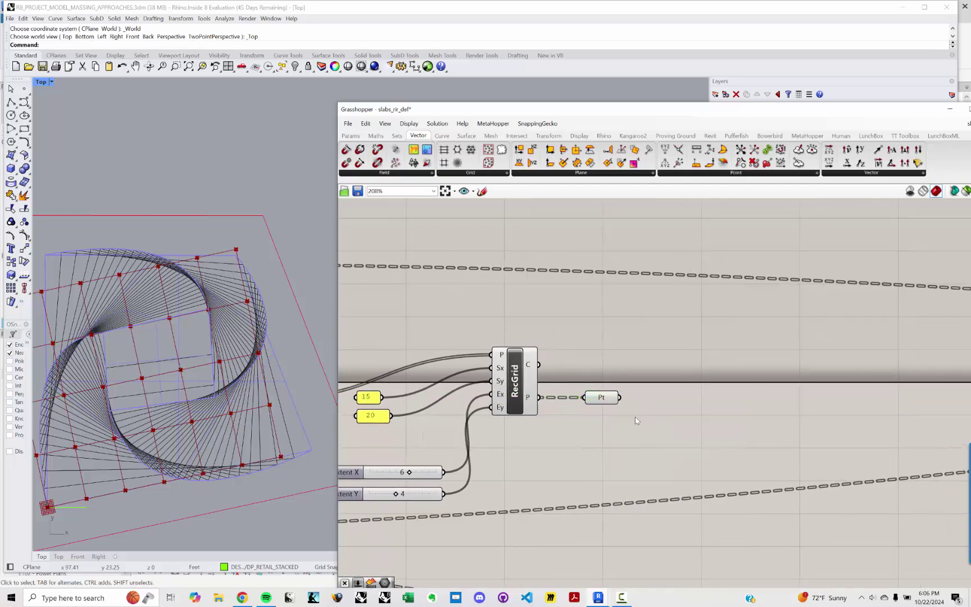
{"action": "double_click", "coordinate": [647, 425]}
{"action": "type", "text": "//"}
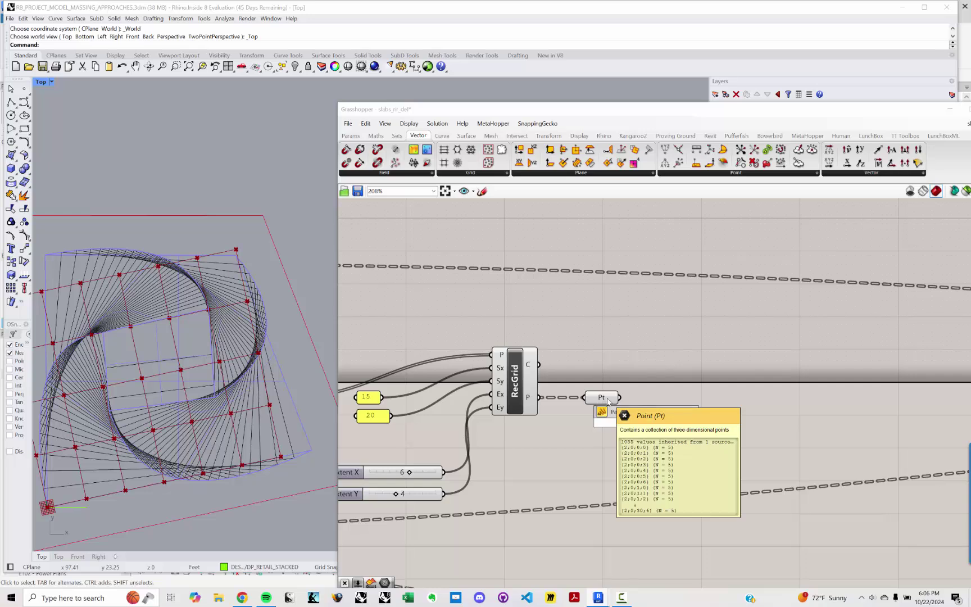
{"action": "key", "text": "Return"}
{"action": "right_click_drag", "start_coordinate": [661, 432], "coordinate": [555, 417]}
{"action": "left_click_drag", "start_coordinate": [541, 414], "coordinate": [625, 371]}
{"action": "left_click_drag", "start_coordinate": [516, 385], "coordinate": [589, 363]}
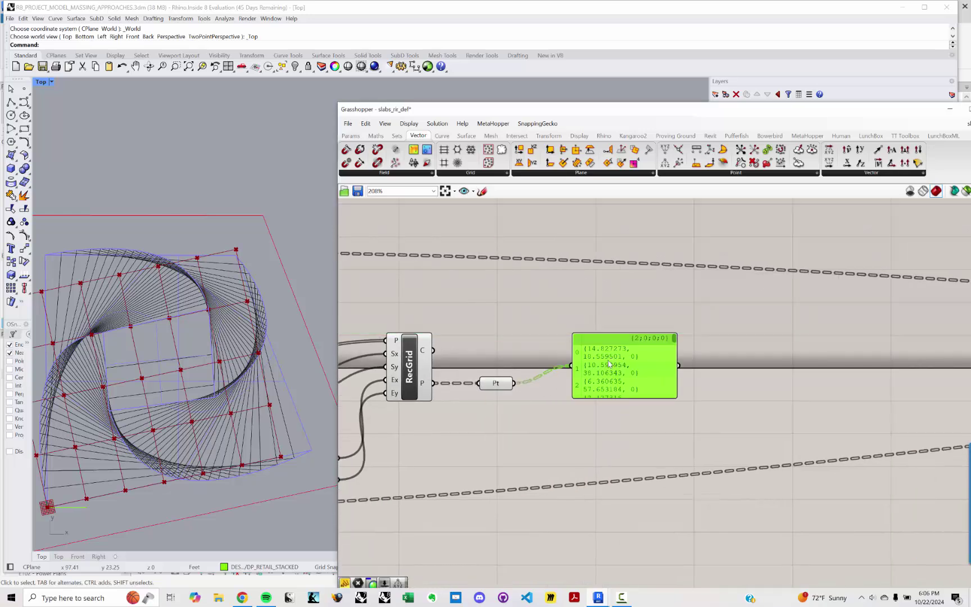
- Enlarge the panel and look through the coordinates and branch paths of the grid points
{"action": "left_click_drag", "start_coordinate": [625, 398], "coordinate": [626, 461]}
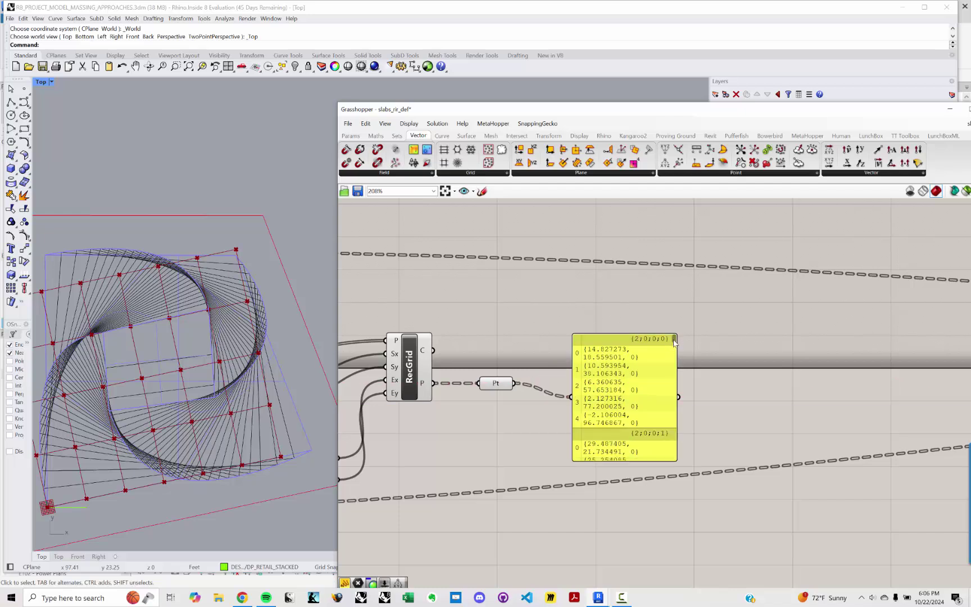
{"action": "left_click_drag", "start_coordinate": [674, 341], "coordinate": [675, 351]}
{"action": "left_click_drag", "start_coordinate": [675, 359], "coordinate": [679, 387]}
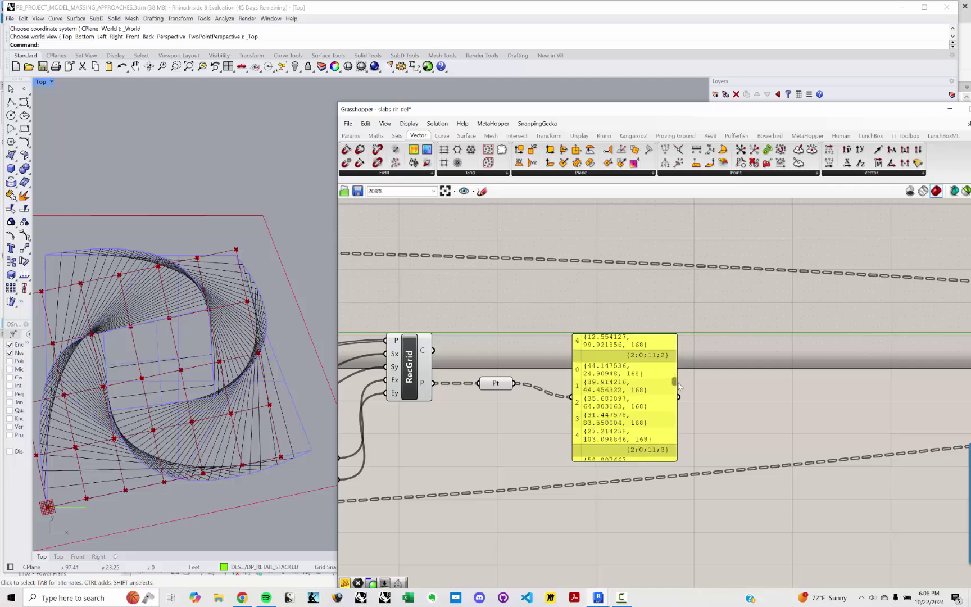
{"action": "right_click_drag", "start_coordinate": [688, 368], "coordinate": [720, 373]}
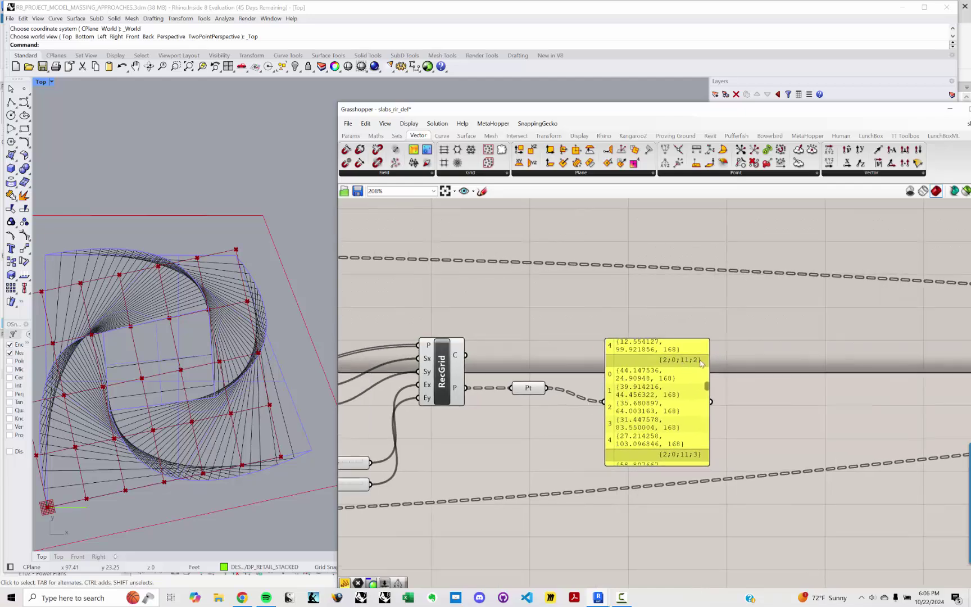
{"action": "left_click_drag", "start_coordinate": [645, 392], "coordinate": [643, 378]}
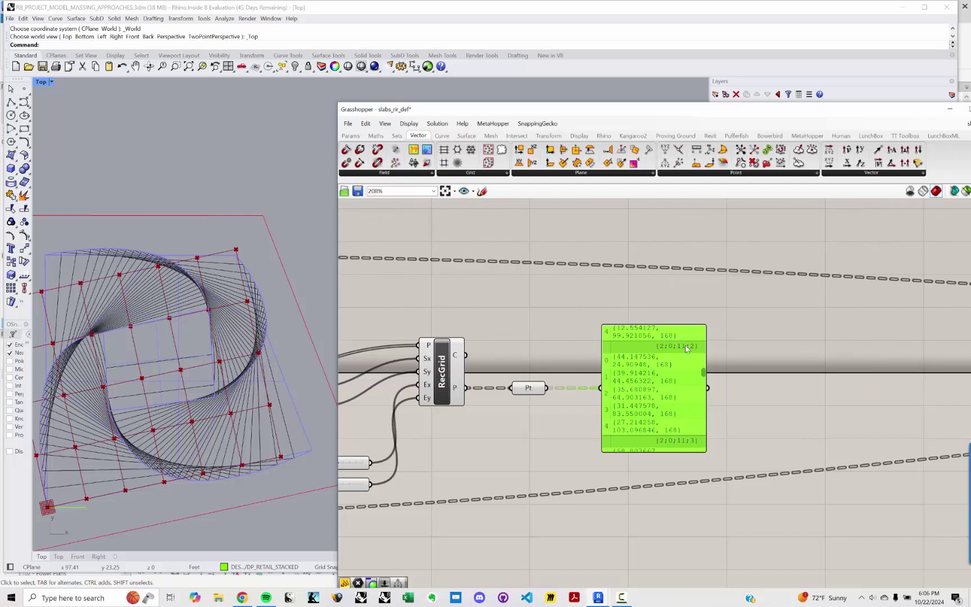
- Turn on Simplify for the Point parameter to shorten its data tree paths
{"action": "right_click_drag", "start_coordinate": [487, 366], "coordinate": [595, 368]}
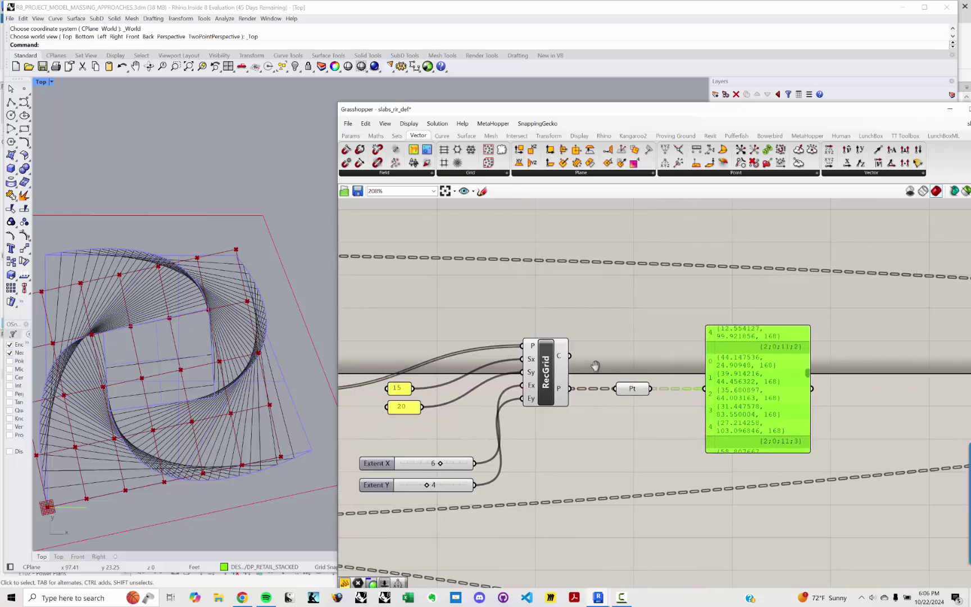
{"action": "right_click", "coordinate": [638, 390]}
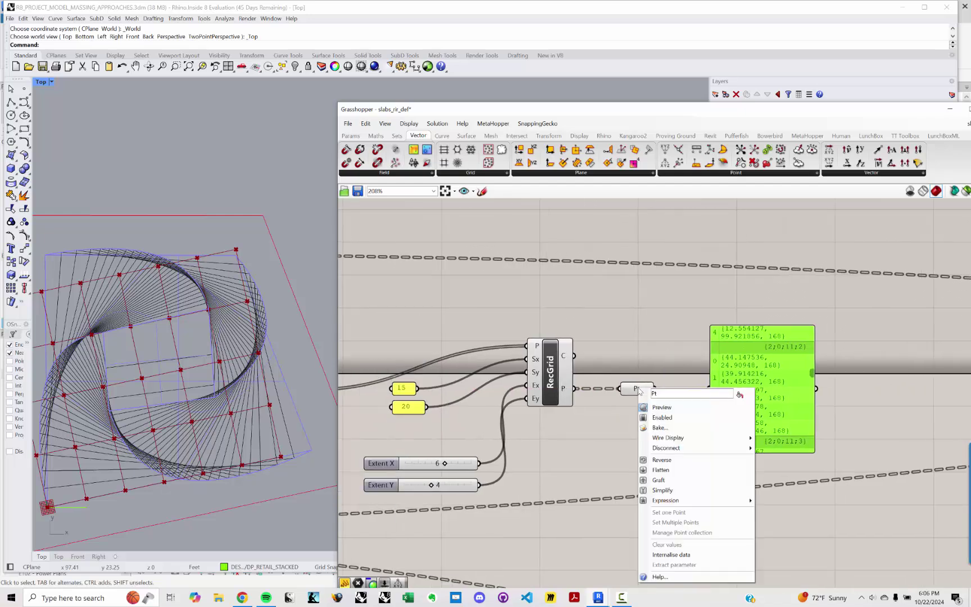
{"action": "left_click", "coordinate": [684, 491]}
{"action": "right_click_drag", "start_coordinate": [744, 415], "coordinate": [598, 415]}
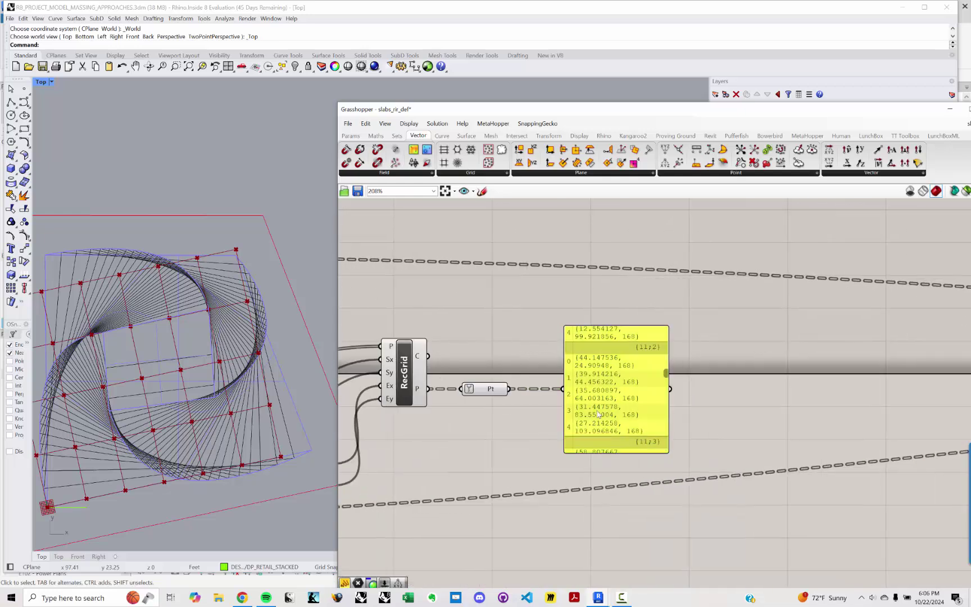
- Make the panel much taller and examine how the simplified branches group the points by level and grid row
{"action": "left_click_drag", "start_coordinate": [666, 366], "coordinate": [665, 321]}
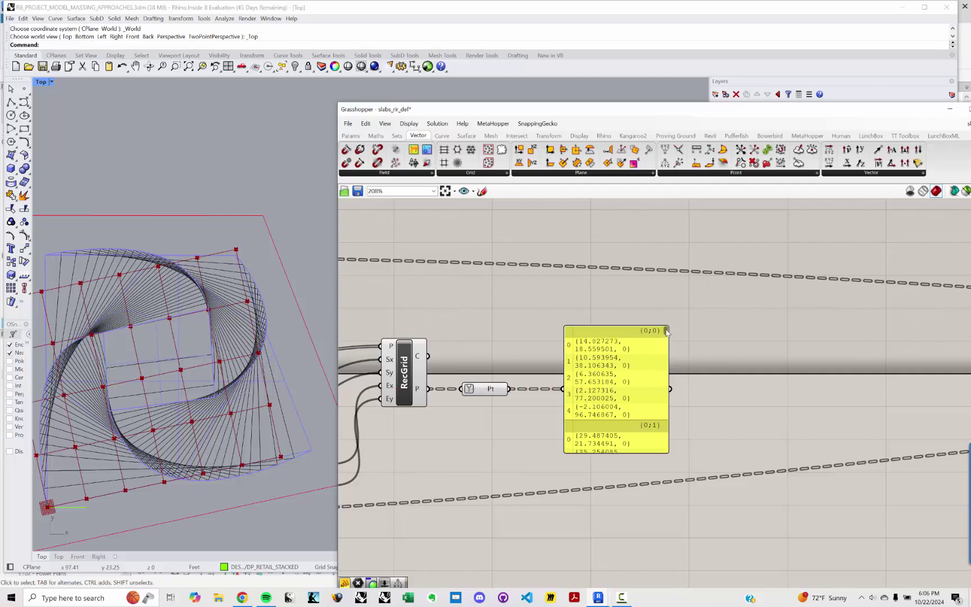
{"action": "left_click_drag", "start_coordinate": [667, 338], "coordinate": [640, 242]}
{"action": "left_click_drag", "start_coordinate": [640, 448], "coordinate": [623, 552]}
{"action": "right_click_drag", "start_coordinate": [686, 369], "coordinate": [633, 327]}
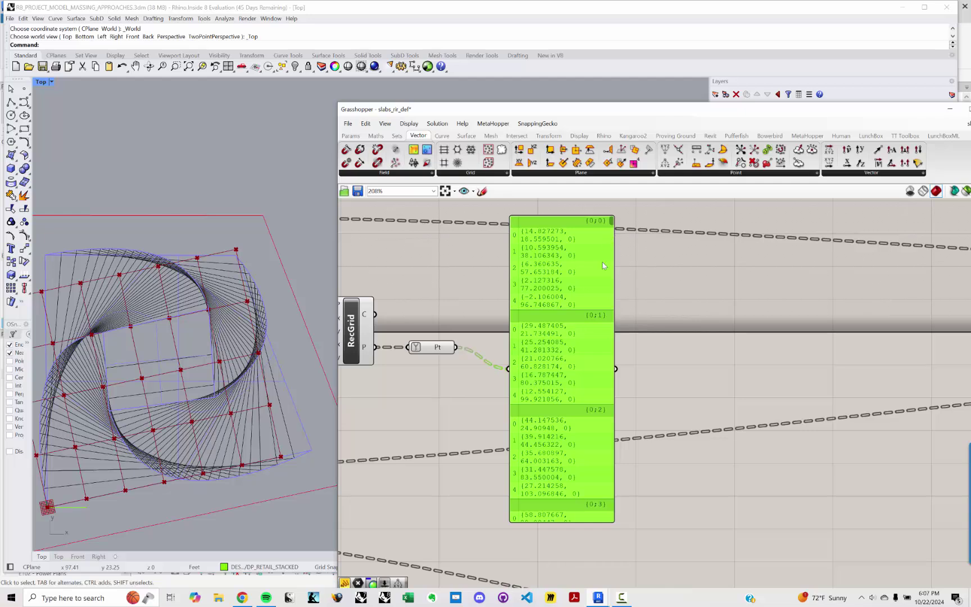
{"action": "scroll", "coordinate": [612, 223], "scroll_direction": "down", "scroll_amount": 3}
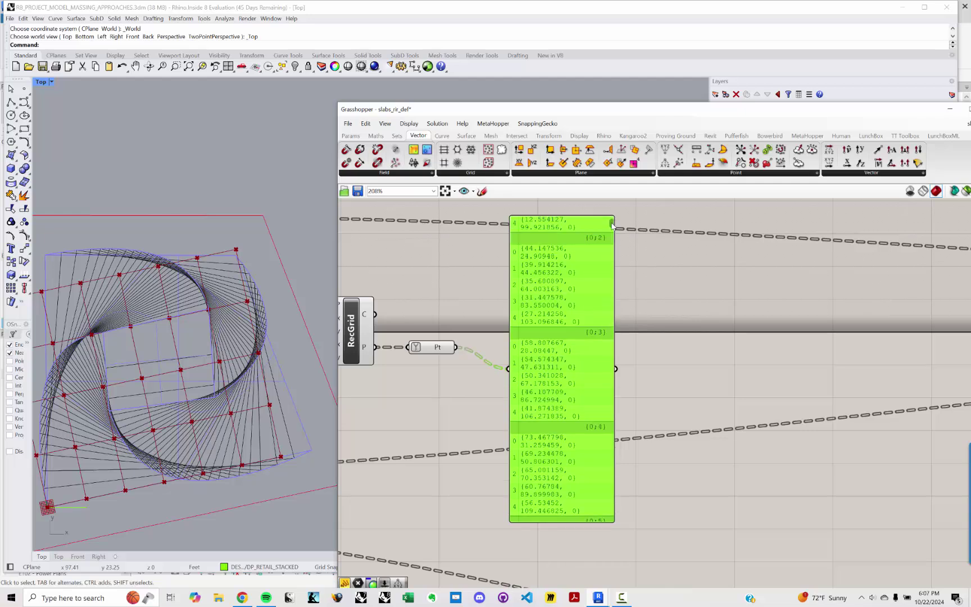
{"action": "scroll", "coordinate": [612, 225], "scroll_direction": "down", "scroll_amount": 3}
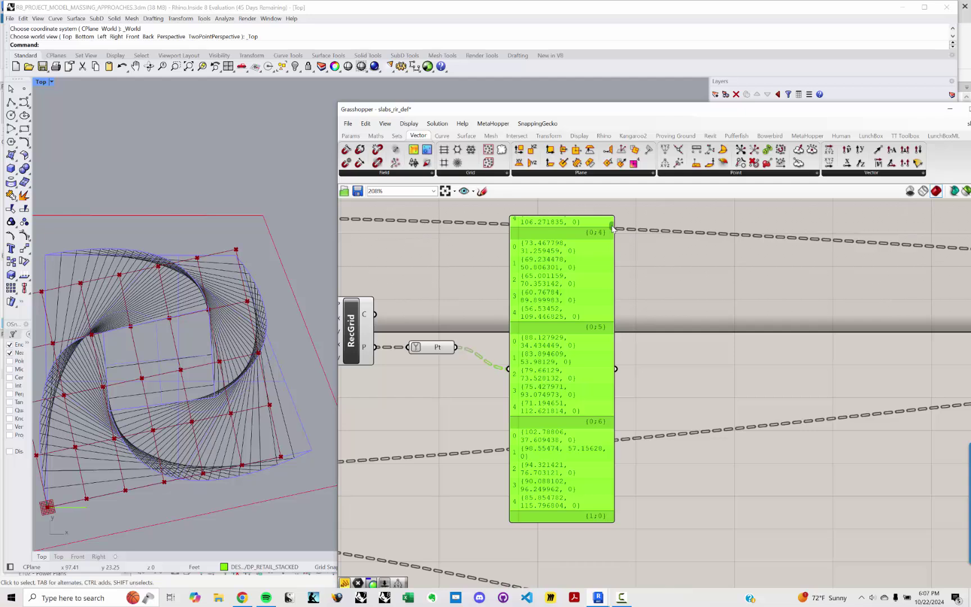
{"action": "left_click_drag", "start_coordinate": [613, 226], "coordinate": [615, 218]}
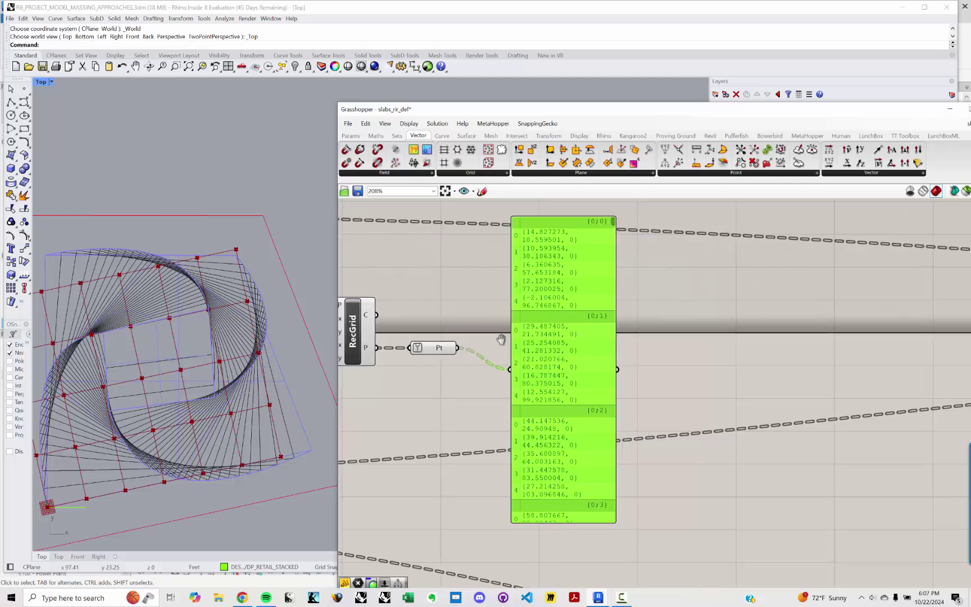
- Place a List Item component above the Point parameter and feed the points into its List input
{"action": "right_click_drag", "start_coordinate": [501, 338], "coordinate": [554, 342]}
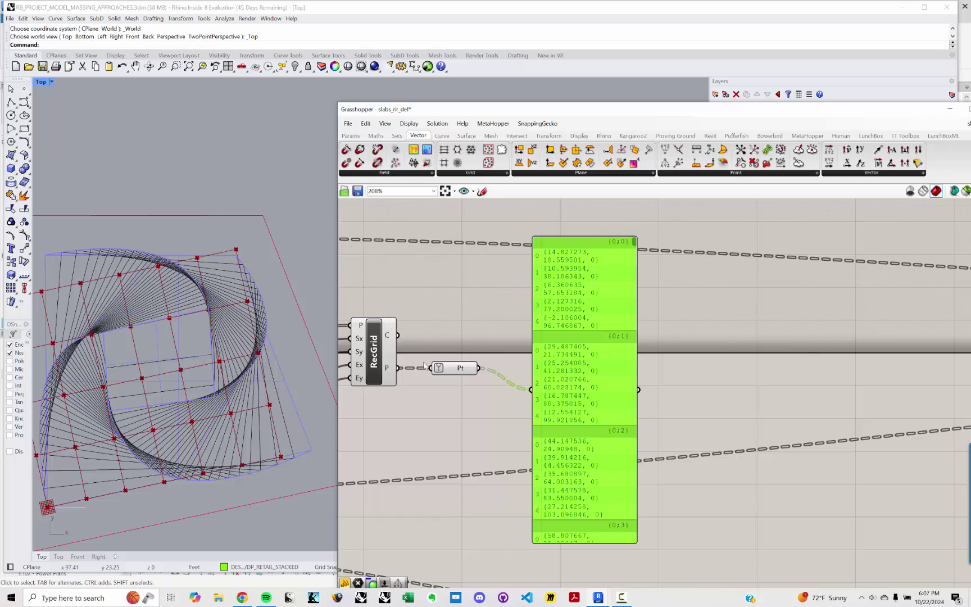
{"action": "right_click_drag", "start_coordinate": [424, 365], "coordinate": [525, 375]}
{"action": "left_click", "coordinate": [581, 348]}
{"action": "double_click", "coordinate": [582, 348]}
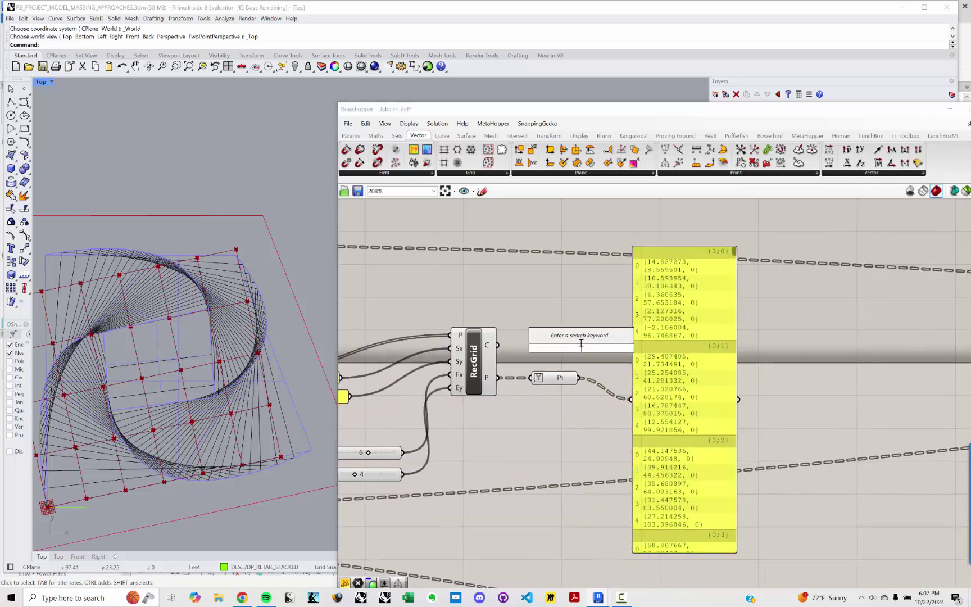
{"action": "type", "text": "list item"}
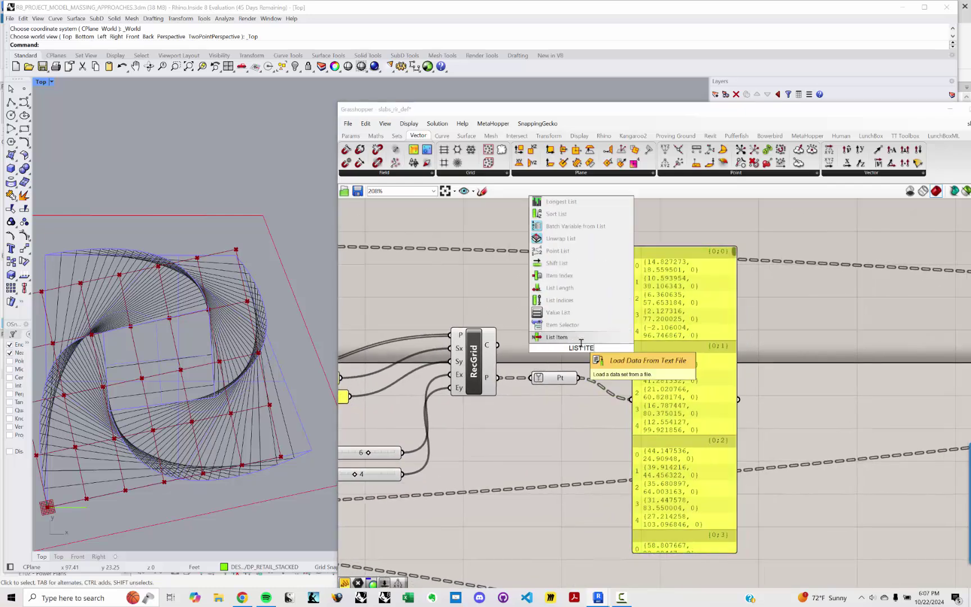
{"action": "key", "text": "Return"}
{"action": "left_click_drag", "start_coordinate": [579, 378], "coordinate": [619, 329]}
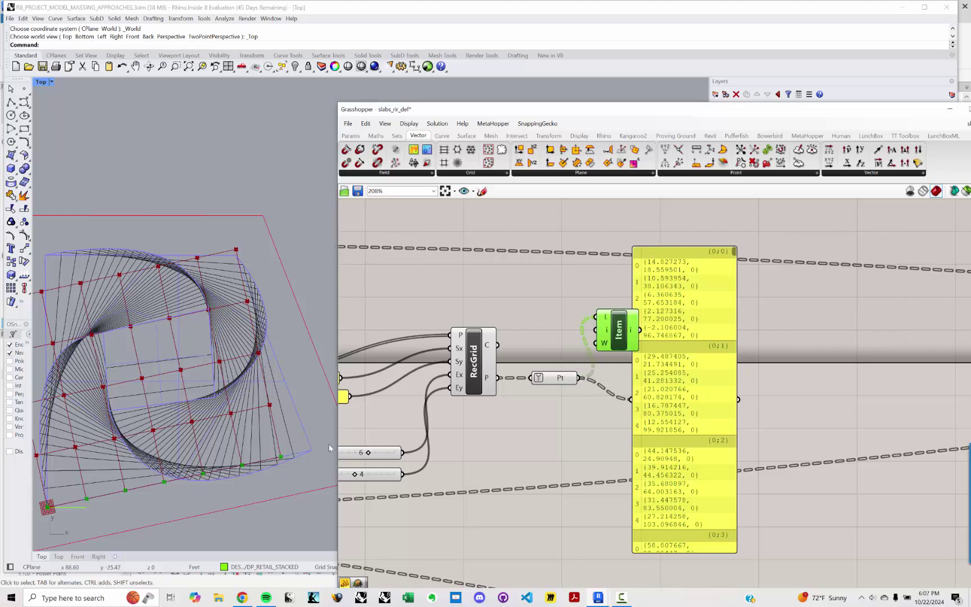
- Duplicate the Extent X slider and feed the copy into the List Item's Index input
{"action": "left_click", "coordinate": [542, 289]}
{"action": "left_click", "coordinate": [384, 453]}
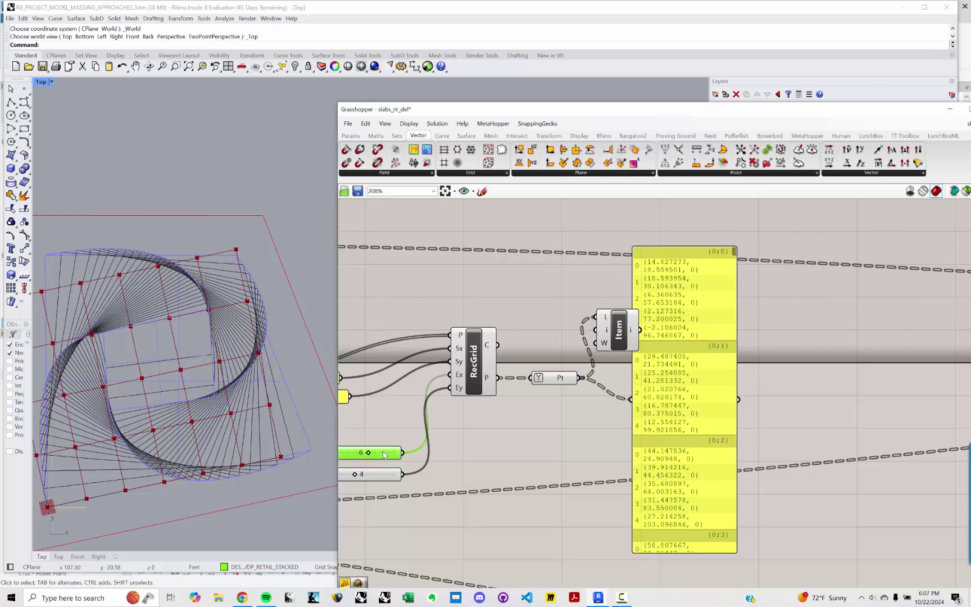
{"action": "key", "text": "ctrl+c"}
{"action": "key", "text": "ctrl+v"}
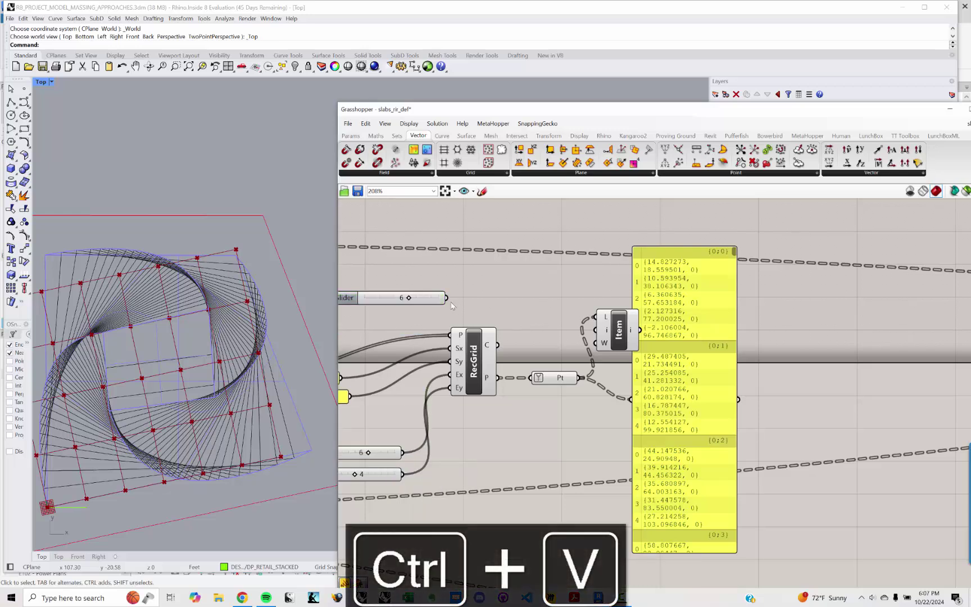
{"action": "left_click_drag", "start_coordinate": [446, 298], "coordinate": [595, 330]}
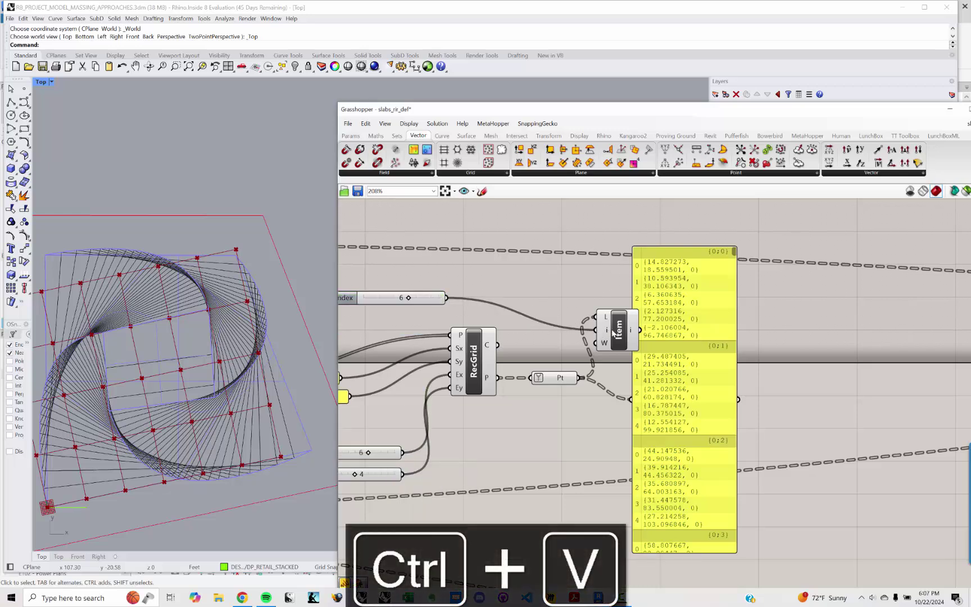
- Try different List Item index values, including 2, and inspect the picked grid points across the tower in 3D
{"action": "left_click_drag", "start_coordinate": [408, 298], "coordinate": [371, 300]}
{"action": "scroll", "coordinate": [189, 342], "scroll_direction": "down", "scroll_amount": 4}
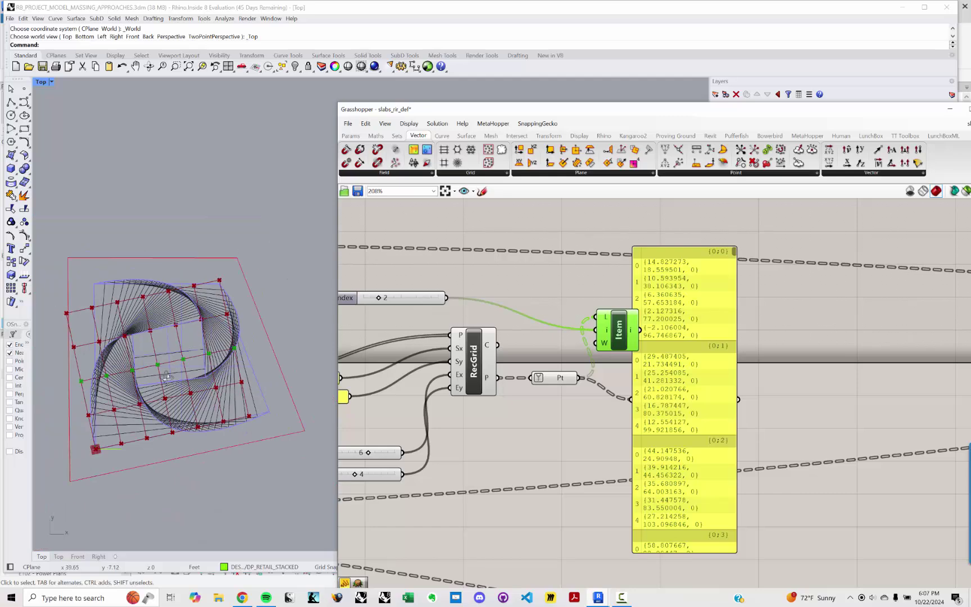
{"action": "right_click_drag", "start_coordinate": [167, 376], "coordinate": [179, 348], "text": "ctrl+shift"}
{"action": "left_click_drag", "start_coordinate": [383, 300], "coordinate": [408, 299]}
- Delete the index slider, the List Item component and the point coordinates panel
{"action": "left_click", "coordinate": [371, 298]}
{"action": "key", "text": "Delete"}
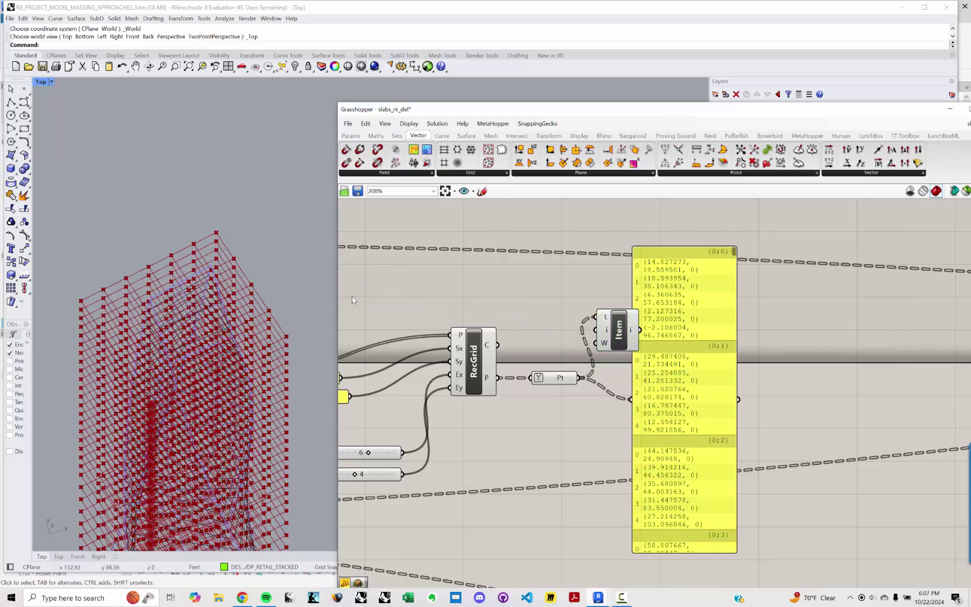
{"action": "right_click_drag", "start_coordinate": [700, 325], "coordinate": [652, 334]}
{"action": "left_click", "coordinate": [572, 339]}
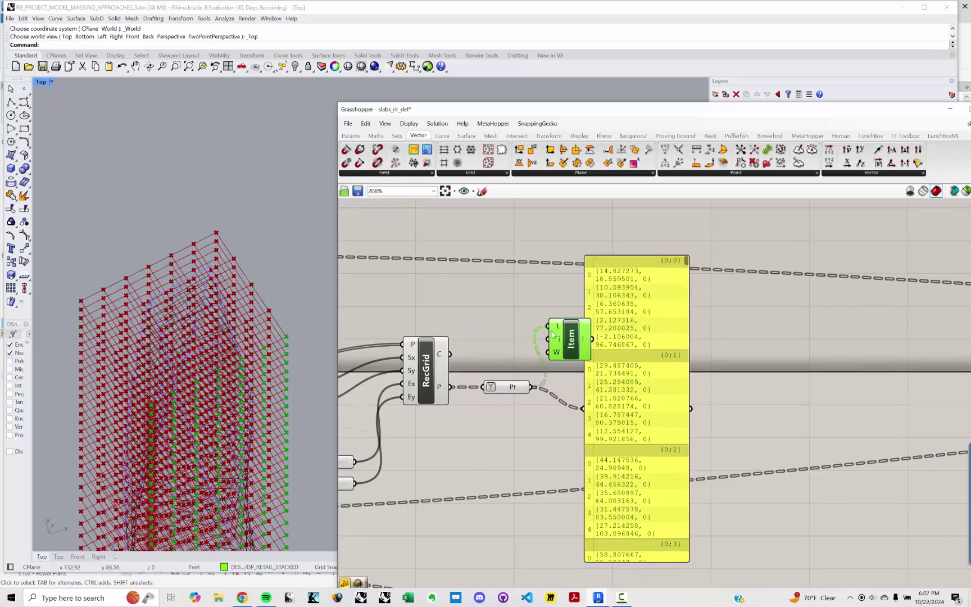
{"action": "key", "text": "Delete"}
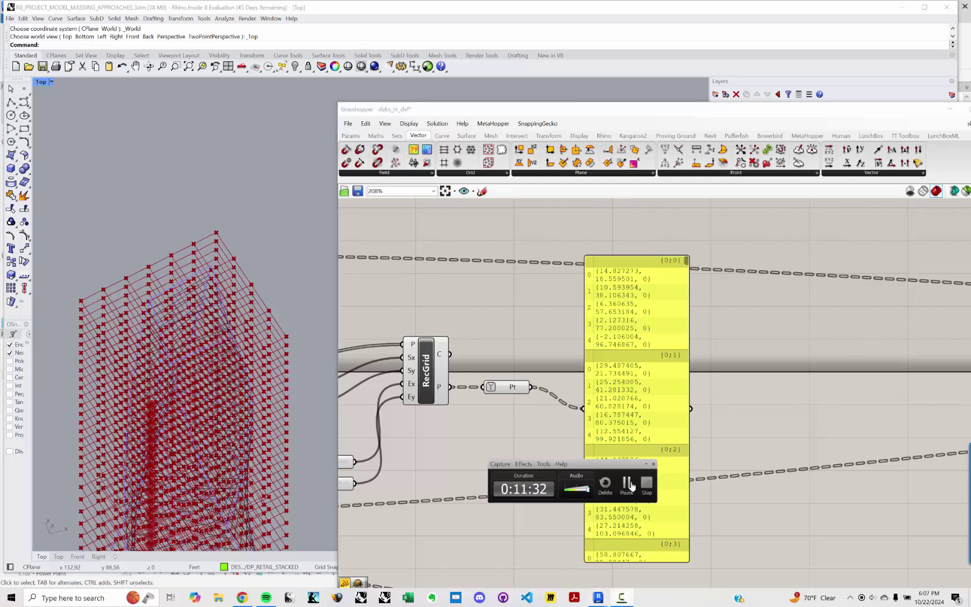
{"action": "right_click_drag", "start_coordinate": [504, 307], "coordinate": [473, 316]}
{"action": "left_click_drag", "start_coordinate": [610, 417], "coordinate": [619, 398]}
{"action": "key", "text": "Delete"}
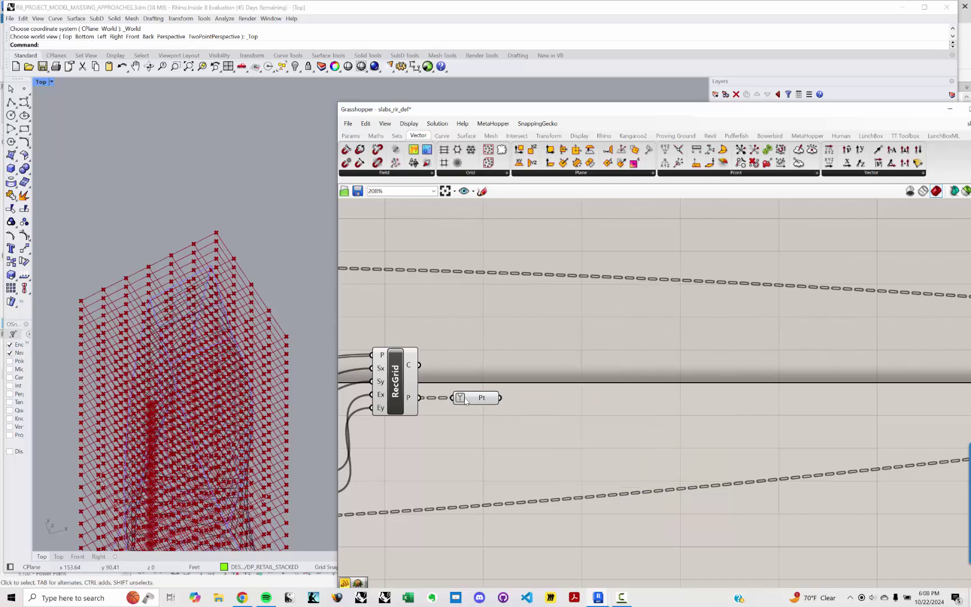
- Move the Point parameter farther from the Rectangular grid and place a Simplify Tree component between them
{"action": "left_click_drag", "start_coordinate": [467, 398], "coordinate": [535, 400]}
{"action": "double_click", "coordinate": [499, 422]}
{"action": "type", "text": "Si"}
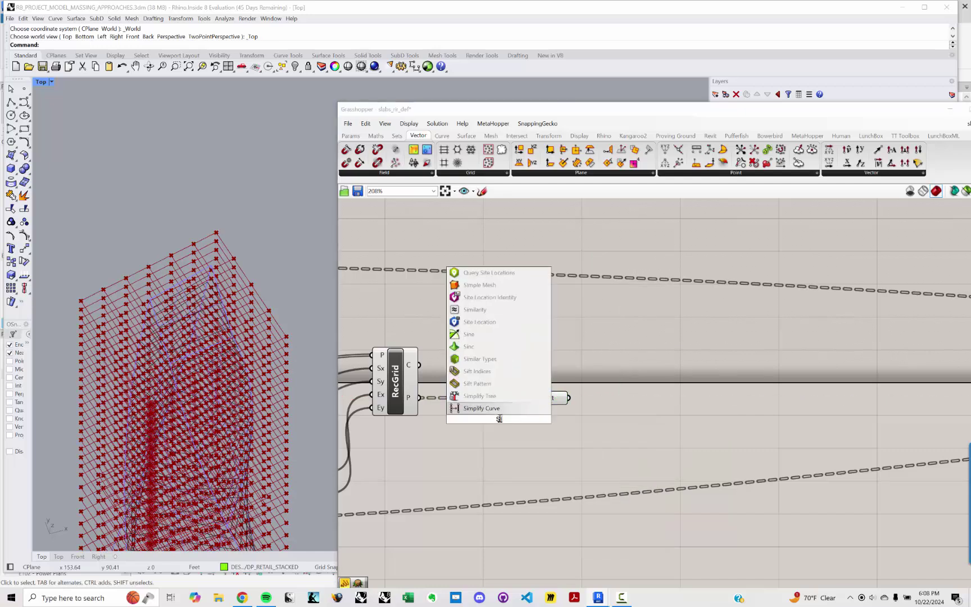
{"action": "type", "text": "m"}
{"action": "key", "text": "Return"}
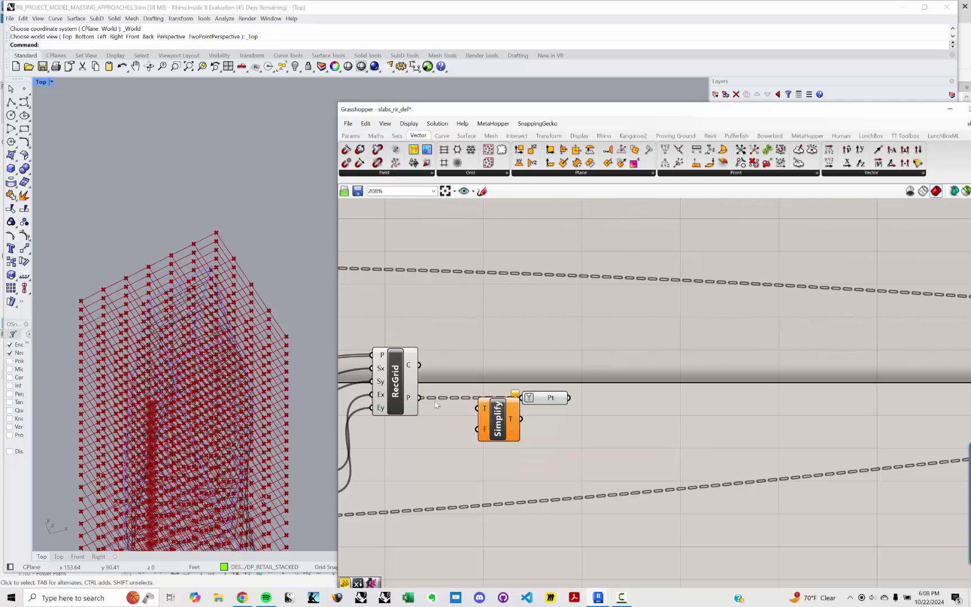
- Route the Rectangular grid's points through Simplify Tree into the Point parameter and turn off that parameter's own Simplify option
{"action": "left_click_drag", "start_coordinate": [420, 397], "coordinate": [524, 398]}
{"action": "right_click", "coordinate": [529, 398]}
{"action": "left_click", "coordinate": [565, 496]}
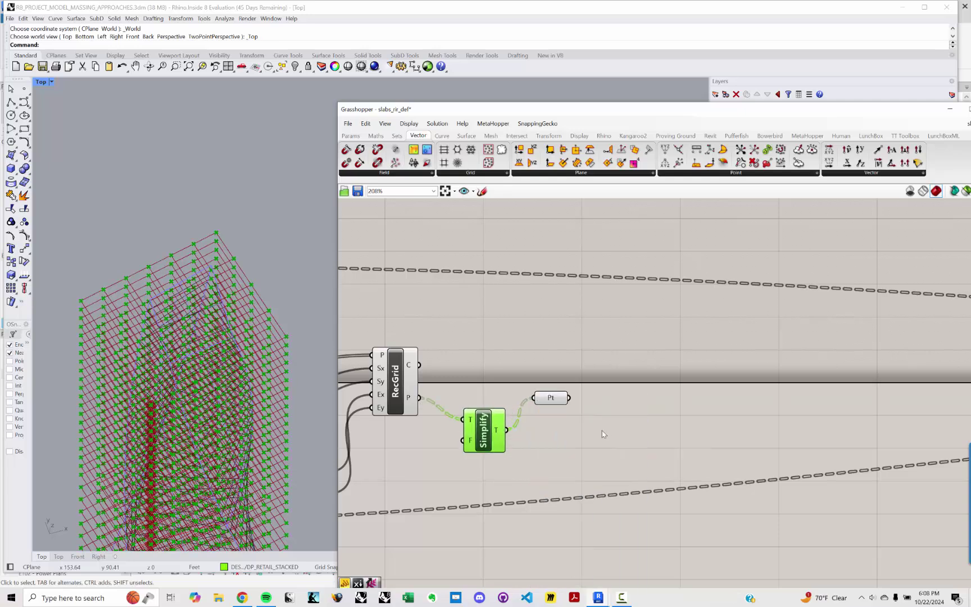
{"action": "left_click", "coordinate": [533, 398]}
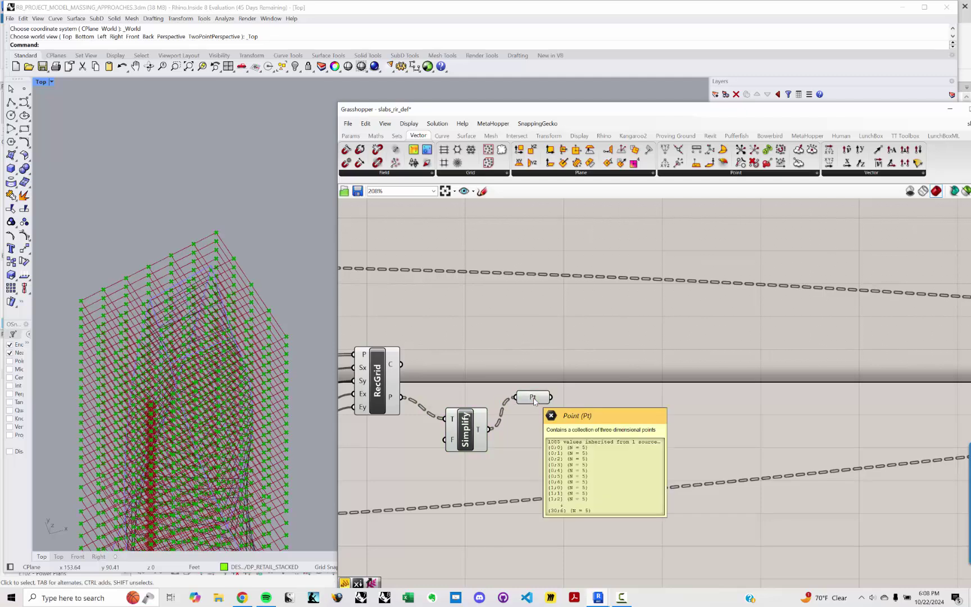
{"action": "right_click_drag", "start_coordinate": [200, 406], "coordinate": [195, 365]}
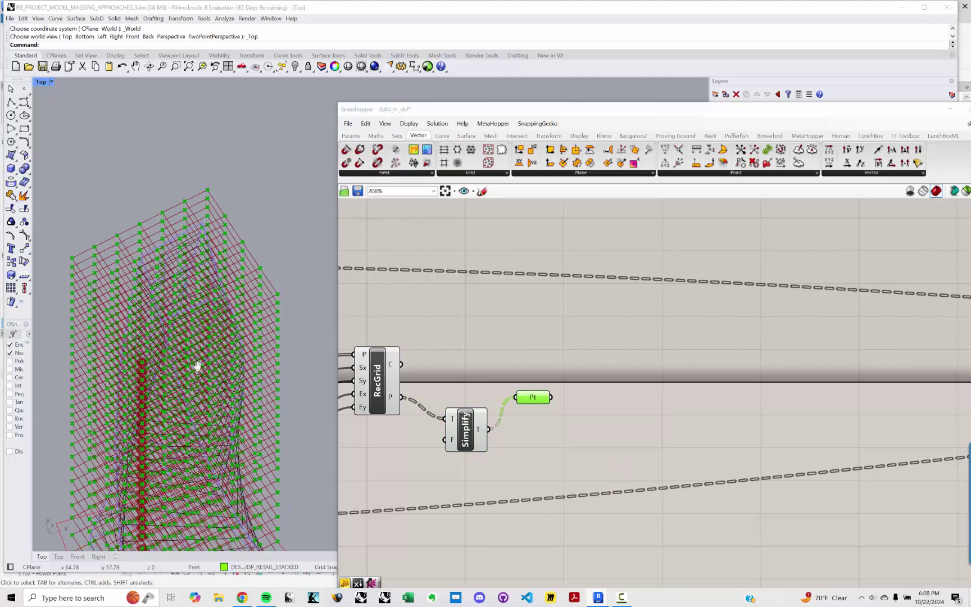
- Move the Point parameter farther from the Simplify Tree component and line both up with the Rectangular grid's point output
{"action": "left_click", "coordinate": [535, 401]}
{"action": "right_click_drag", "start_coordinate": [188, 403], "coordinate": [187, 386], "text": "ctrl+shift"}
{"action": "left_click", "coordinate": [531, 399]}
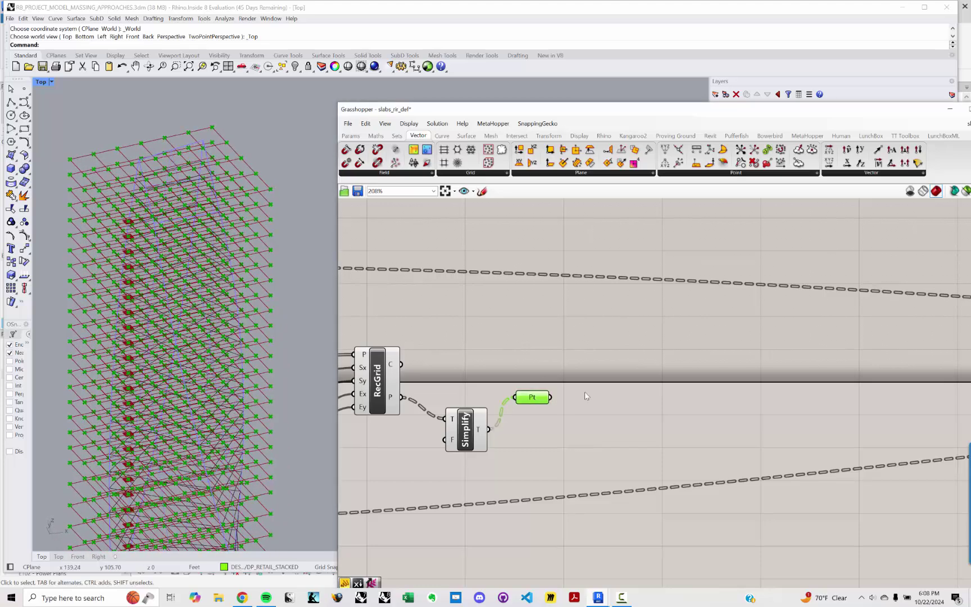
{"action": "left_click_drag", "start_coordinate": [534, 399], "coordinate": [577, 409]}
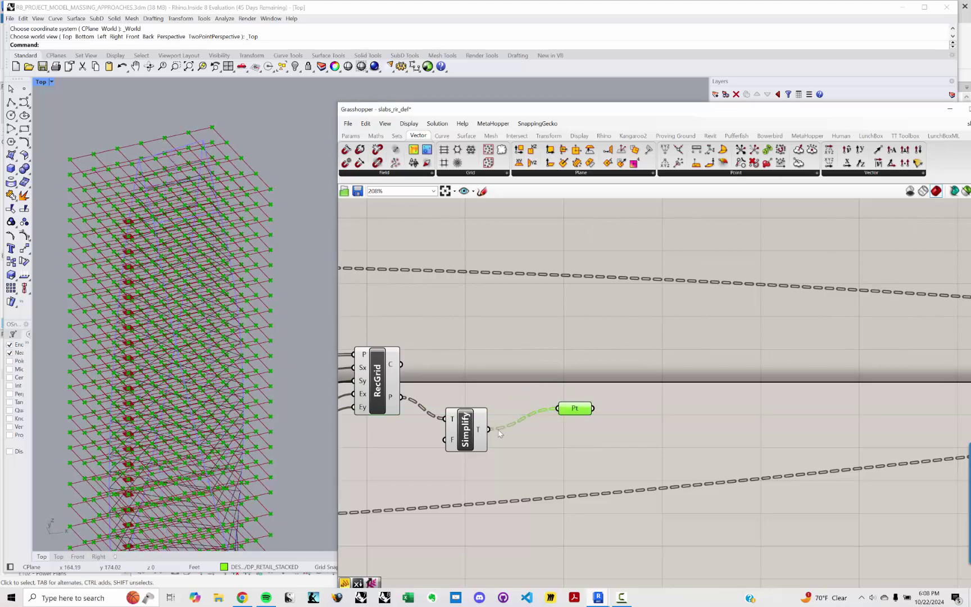
{"action": "left_click_drag", "start_coordinate": [466, 430], "coordinate": [477, 409]}
{"action": "left_click", "coordinate": [564, 417]}
{"action": "scroll", "coordinate": [564, 416], "scroll_direction": "down", "scroll_amount": 2}
{"action": "right_click", "coordinate": [569, 393]}
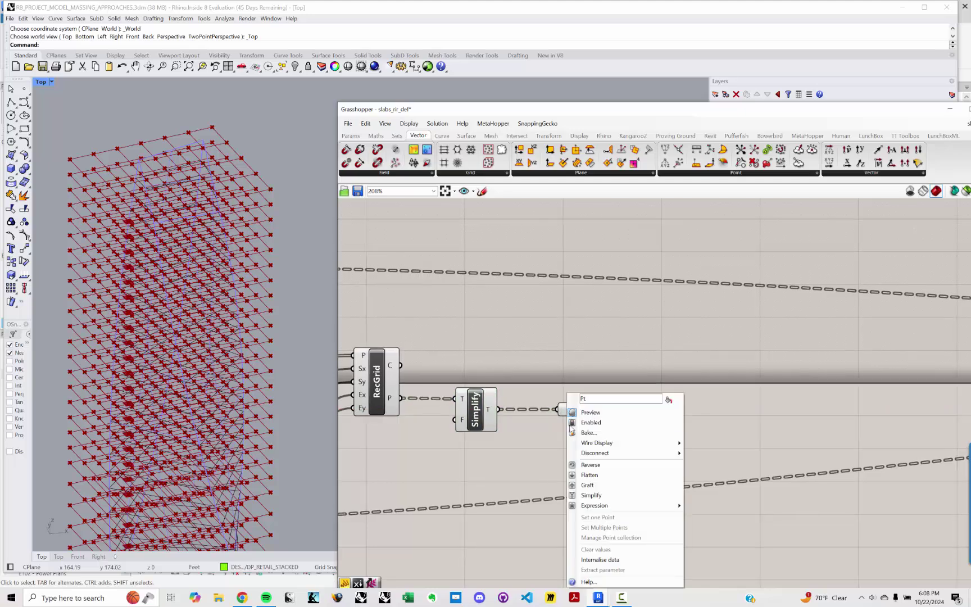
{"action": "right_click_drag", "start_coordinate": [570, 362], "coordinate": [572, 378]}
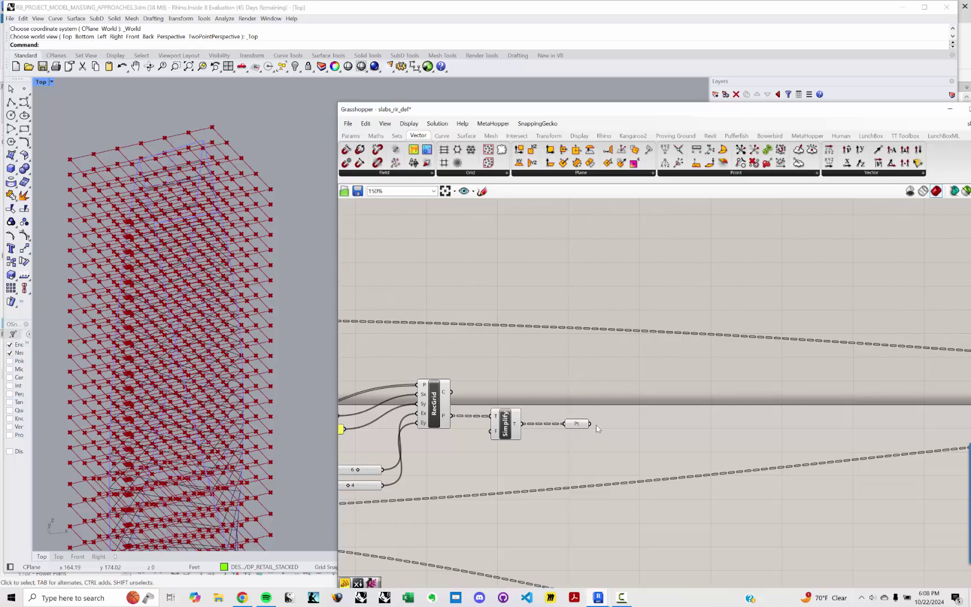
- Review the definition from the section and setout point components through to the rectangular grid, and inspect the stacked grid points in 3D
{"action": "scroll", "coordinate": [564, 359], "scroll_direction": "down", "scroll_amount": 5}
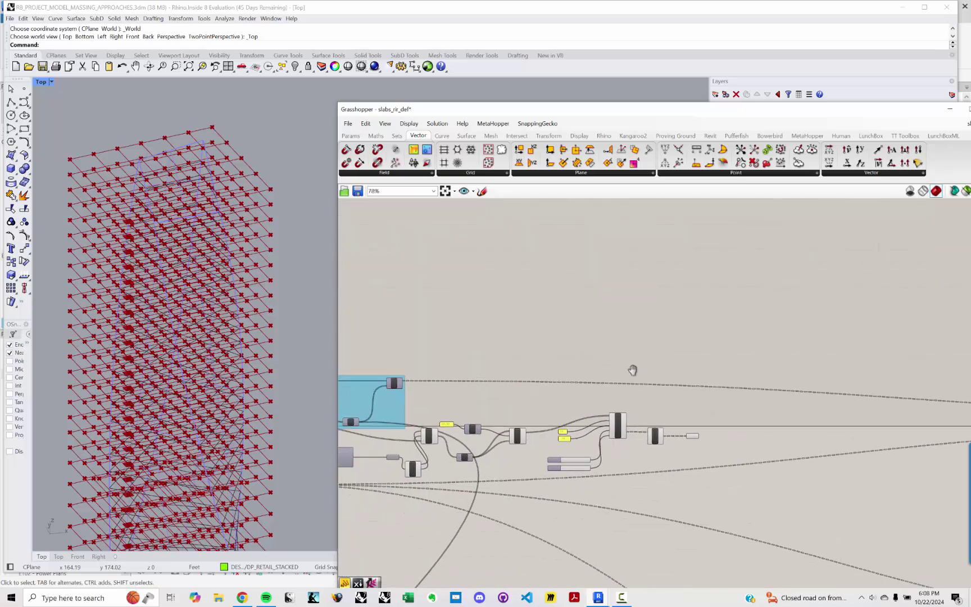
{"action": "right_click_drag", "start_coordinate": [633, 368], "coordinate": [637, 364]}
{"action": "scroll", "coordinate": [560, 354], "scroll_direction": "up", "scroll_amount": 3}
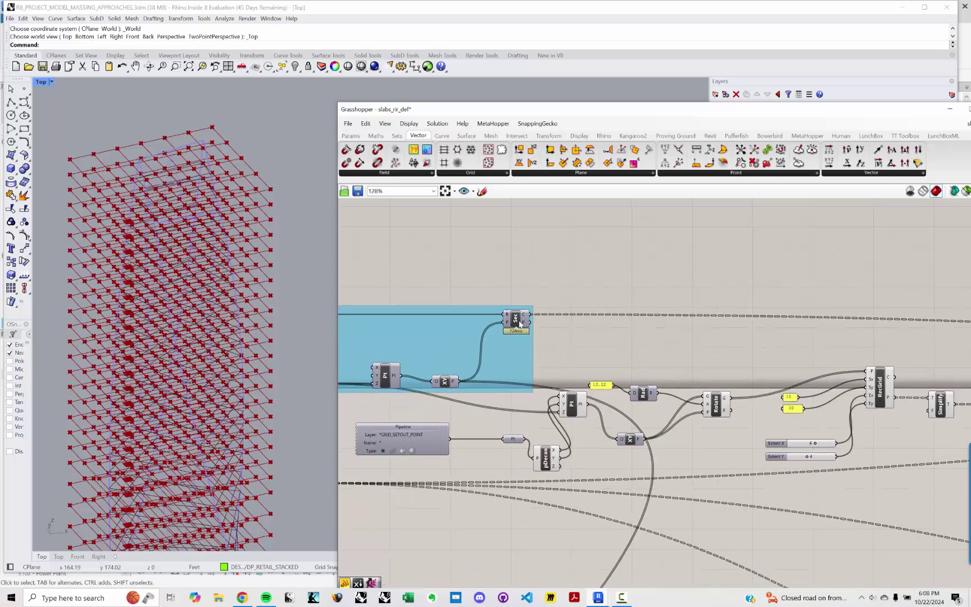
{"action": "scroll", "coordinate": [540, 319], "scroll_direction": "down", "scroll_amount": 3}
{"action": "right_click_drag", "start_coordinate": [956, 363], "coordinate": [657, 380]}
{"action": "right_click_drag", "start_coordinate": [956, 389], "coordinate": [622, 403]}
{"action": "scroll", "coordinate": [621, 387], "scroll_direction": "up", "scroll_amount": 5}
{"action": "scroll", "coordinate": [623, 386], "scroll_direction": "down", "scroll_amount": 5}
{"action": "right_click_drag", "start_coordinate": [516, 422], "coordinate": [968, 416]}
{"action": "scroll", "coordinate": [440, 354], "scroll_direction": "up", "scroll_amount": 6}
{"action": "right_click_drag", "start_coordinate": [366, 358], "coordinate": [518, 358]}
{"action": "right_click_drag", "start_coordinate": [215, 341], "coordinate": [197, 336], "text": "ctrl+shift"}
{"action": "right_click_drag", "start_coordinate": [194, 204], "coordinate": [177, 195], "text": "ctrl+shift"}
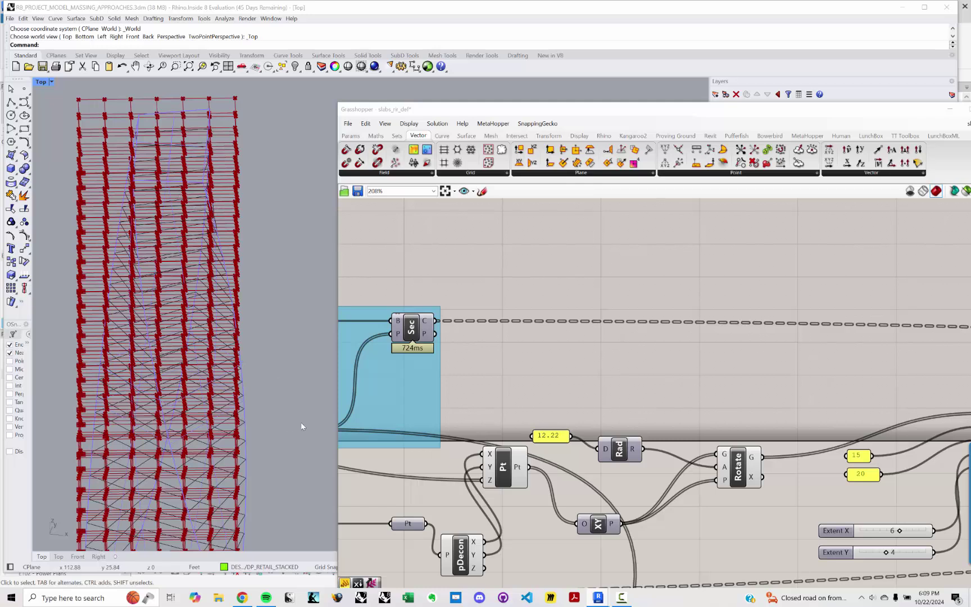
- Move the Grasshopper window aside to uncover the Rhino viewport and switch that viewport to the Top view
{"action": "left_click_drag", "start_coordinate": [536, 109], "coordinate": [677, 188]}
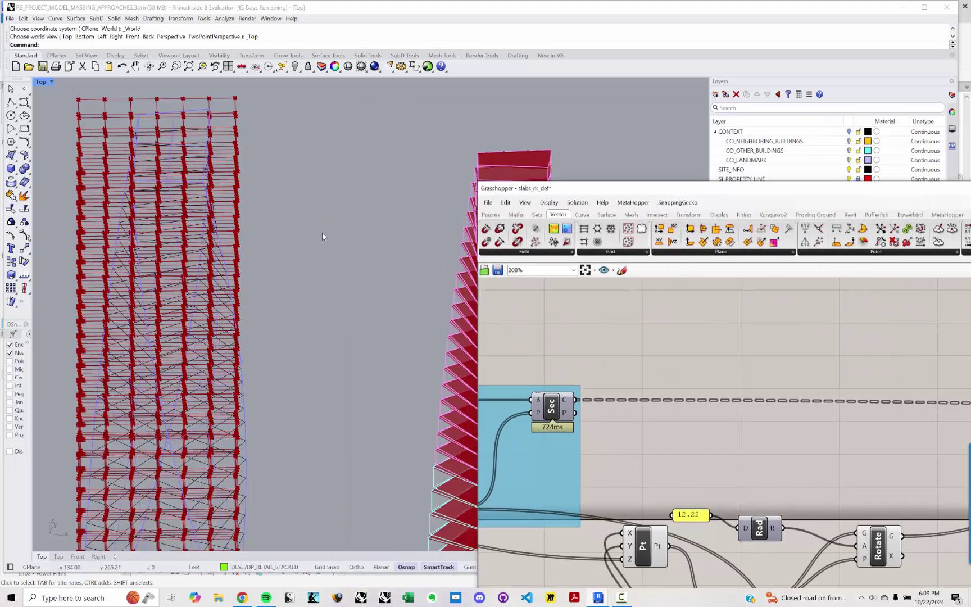
{"action": "type", "text": "top"}
{"action": "key", "text": "Return"}
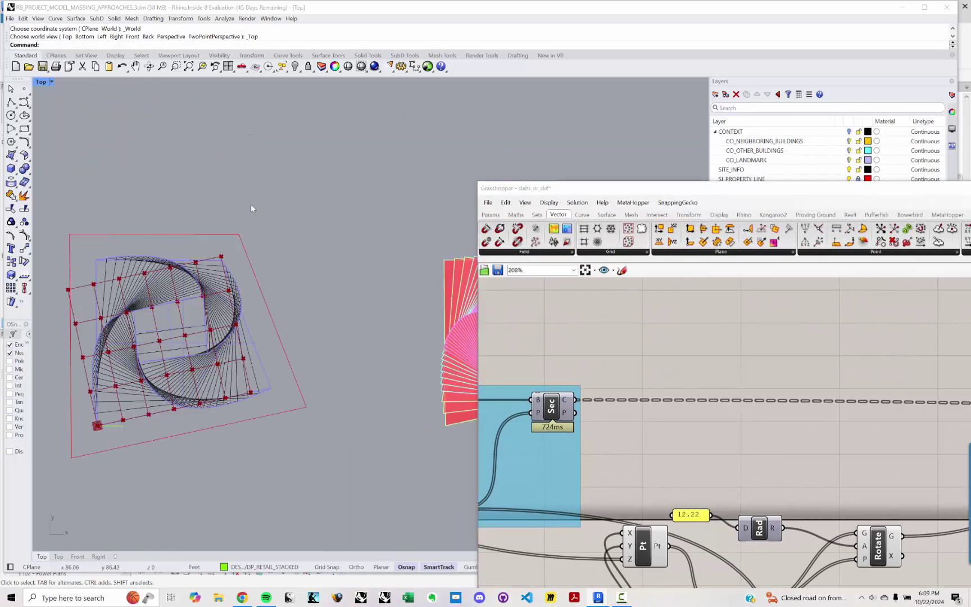
{"action": "right_click_drag", "start_coordinate": [313, 233], "coordinate": [291, 255]}
{"action": "type", "text": "PlaceHole"}
{"action": "key", "text": "Return"}
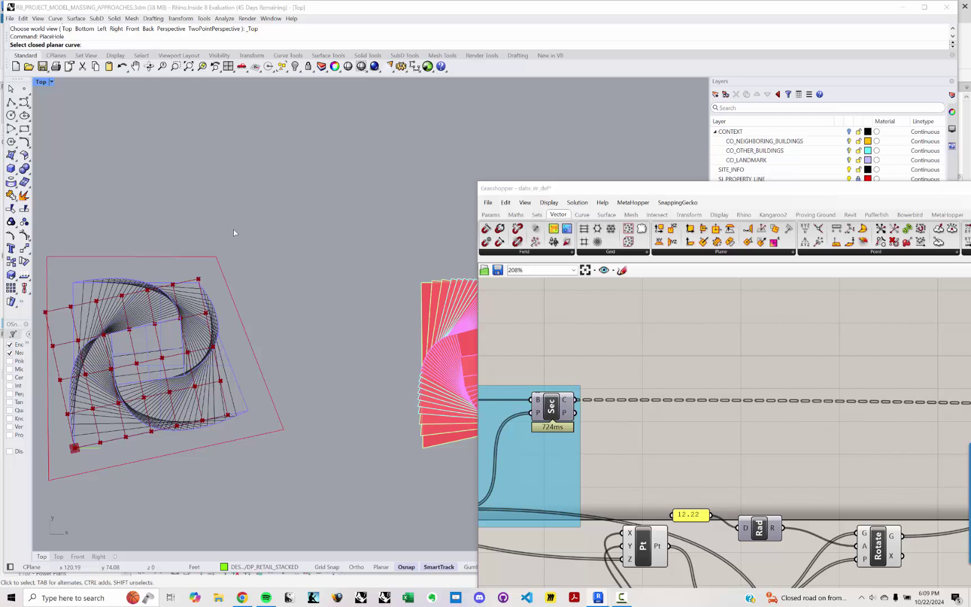
{"action": "key", "text": "Escape"}
{"action": "type", "text": "p"}
{"action": "key", "text": "Escape"}
{"action": "key", "text": "Delete"}
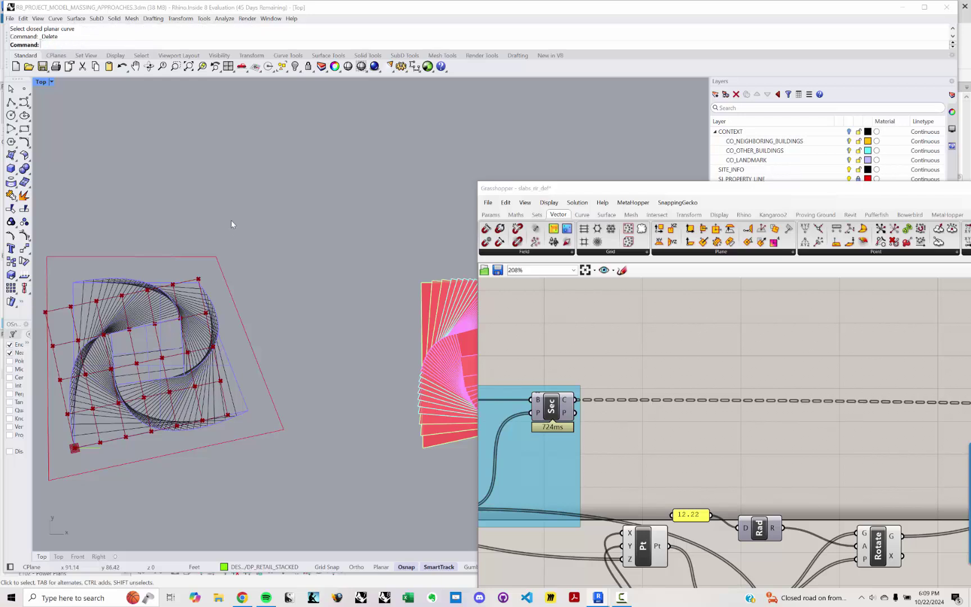
- Draw a horizontal single-segment polyline in the empty area beyond the upper-right corner of the red site boundary
{"action": "type", "text": "Polyline"}
{"action": "key", "text": "Return"}
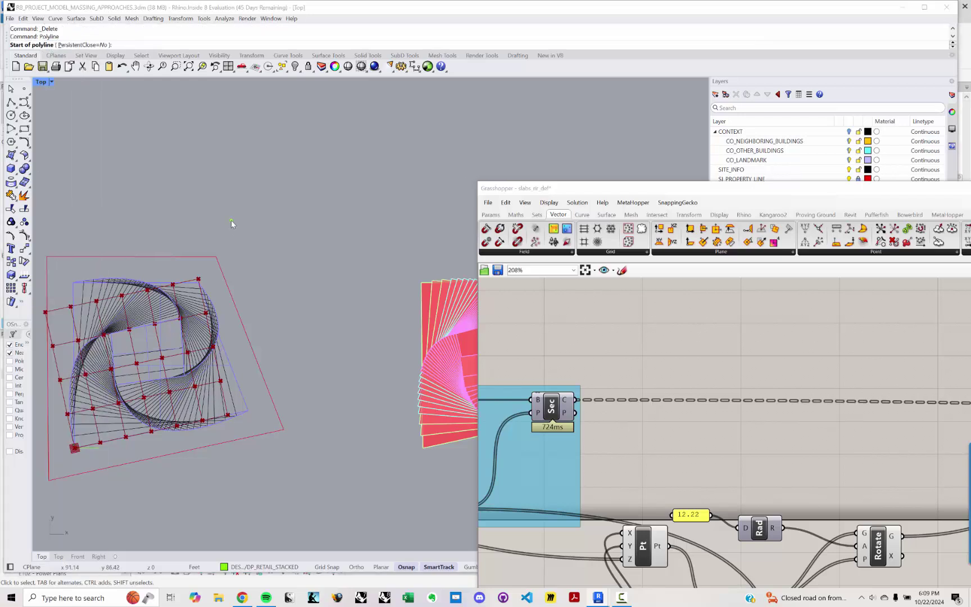
{"action": "scroll", "coordinate": [231, 221], "scroll_direction": "up", "scroll_amount": 6}
{"action": "left_click", "coordinate": [317, 218]}
{"action": "left_click", "coordinate": [211, 206], "text": "shift"}
{"action": "key", "text": "Return"}
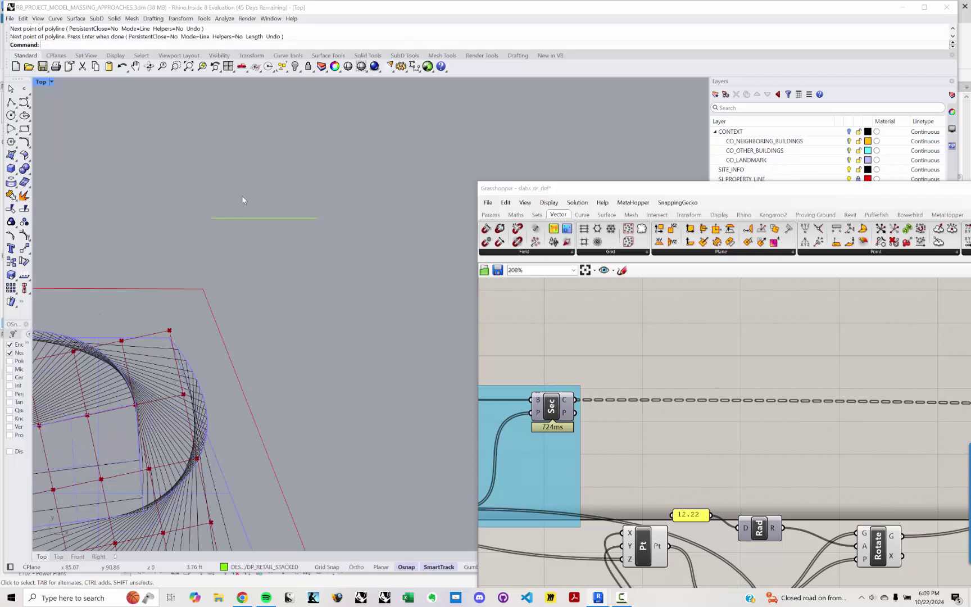
- Draw a second horizontal polyline above the first one and parallel to it
{"action": "right_click_drag", "start_coordinate": [243, 200], "coordinate": [229, 278]}
{"action": "right_click", "coordinate": [312, 210]}
{"action": "left_click", "coordinate": [302, 200]}
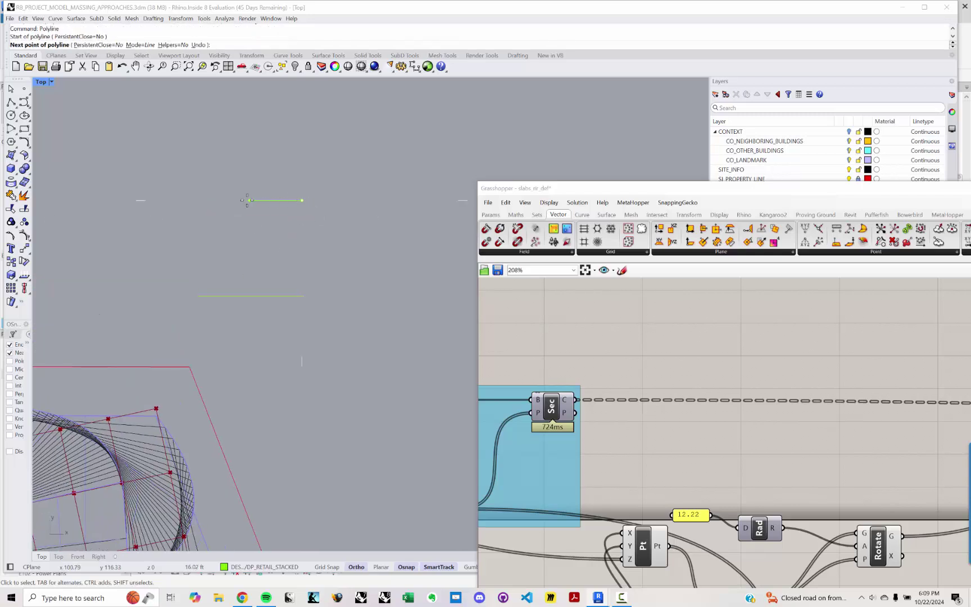
- Finish a shorter horizontal polyline above the existing horizontal line in the top view
{"action": "left_click", "coordinate": [244, 201]}
{"action": "key", "text": "Return"}
{"action": "scroll", "coordinate": [191, 273], "scroll_direction": "up", "scroll_amount": 2}
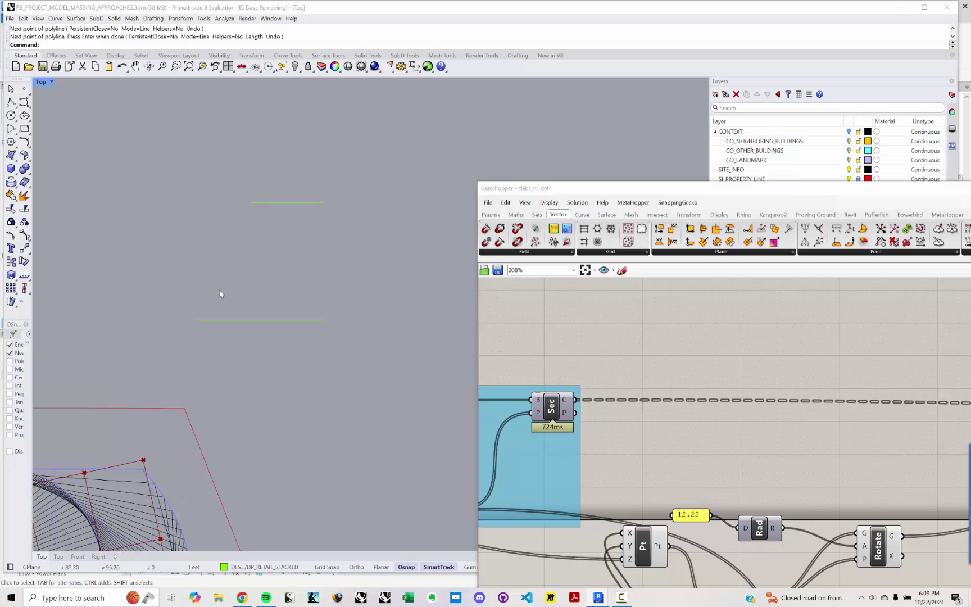
- Draw short diagonal polylines forming a cross mark near the left end of the lower horizontal line
{"action": "type", "text": "P"}
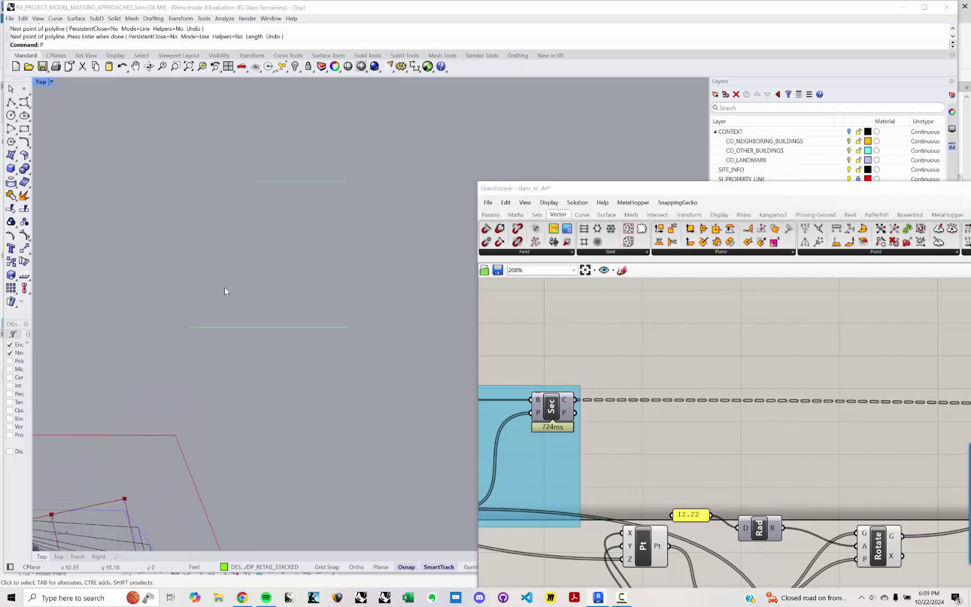
{"action": "type", "text": "olyline"}
{"action": "key", "text": "Return"}
{"action": "scroll", "coordinate": [200, 306], "scroll_direction": "up", "scroll_amount": 1}
{"action": "scroll", "coordinate": [200, 325], "scroll_direction": "up", "scroll_amount": 1}
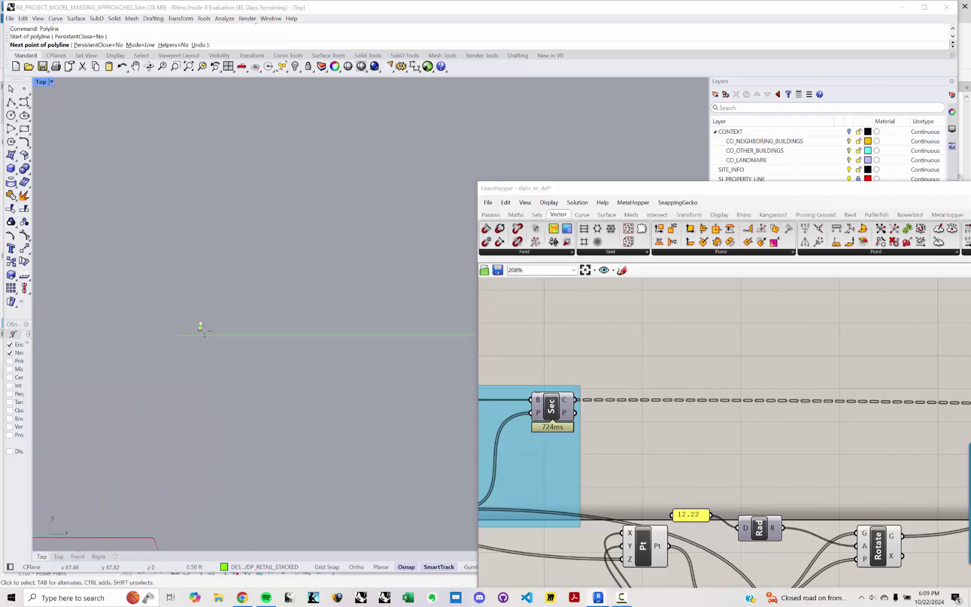
{"action": "left_click", "coordinate": [221, 317]}
{"action": "left_click", "coordinate": [208, 337]}
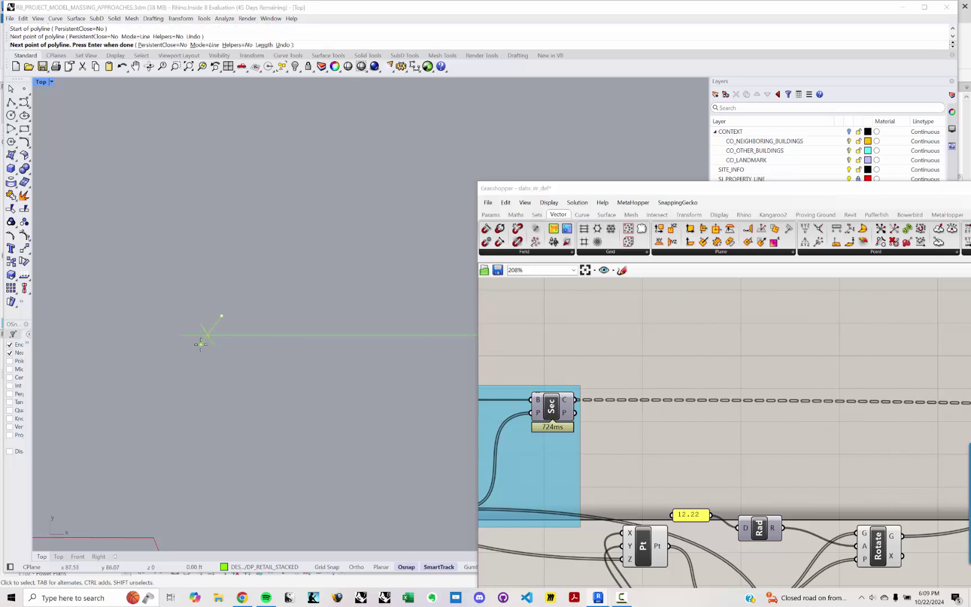
{"action": "key", "text": "Return"}
{"action": "scroll", "coordinate": [203, 336], "scroll_direction": "down", "scroll_amount": 2}
- Draw a vertical polyline from the cross mark up to the level of the upper horizontal line
{"action": "key", "text": "Return"}
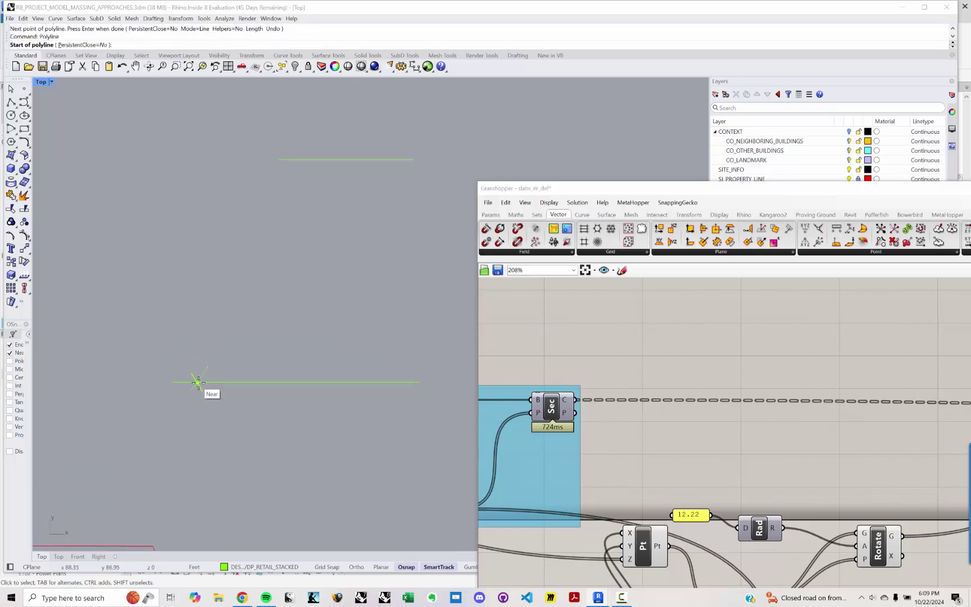
{"action": "left_click", "coordinate": [196, 382]}
{"action": "left_click", "coordinate": [196, 159]}
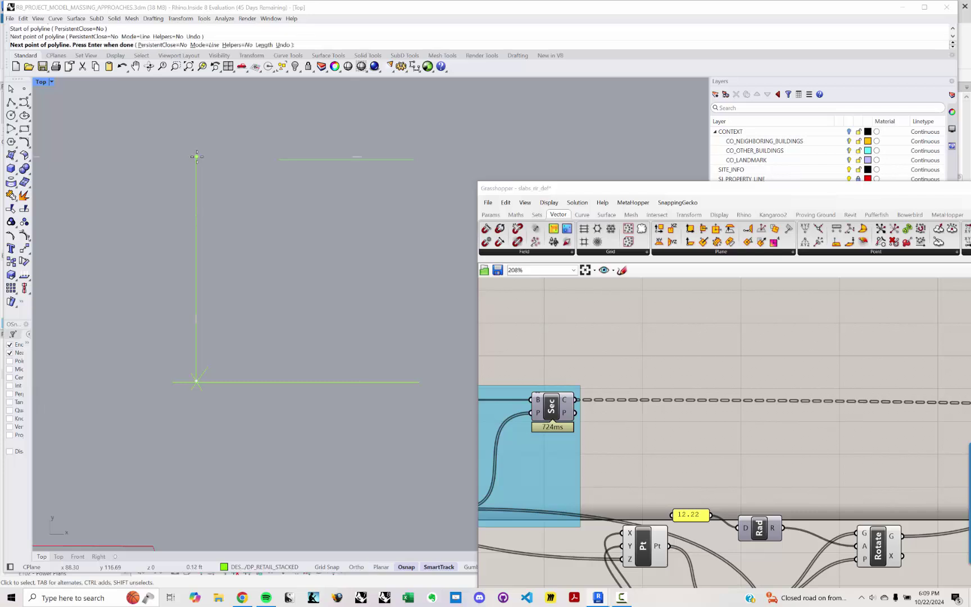
{"action": "key", "text": "Return"}
- Draw diagonal cross marks near the right end of the lower line and on the upper line
{"action": "right_click_drag", "start_coordinate": [397, 245], "coordinate": [327, 285]}
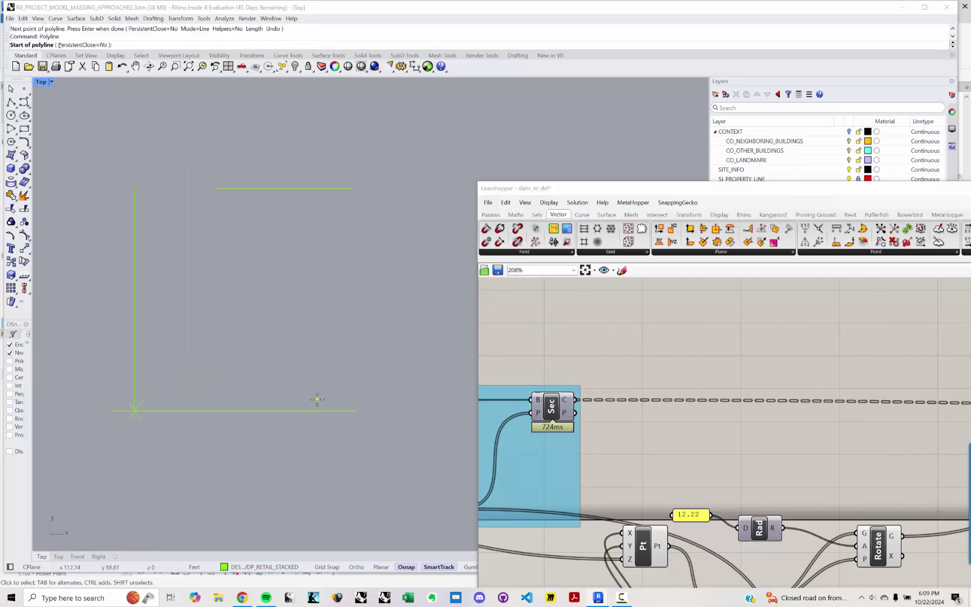
{"action": "key", "text": "Return"}
{"action": "left_click", "coordinate": [320, 419]}
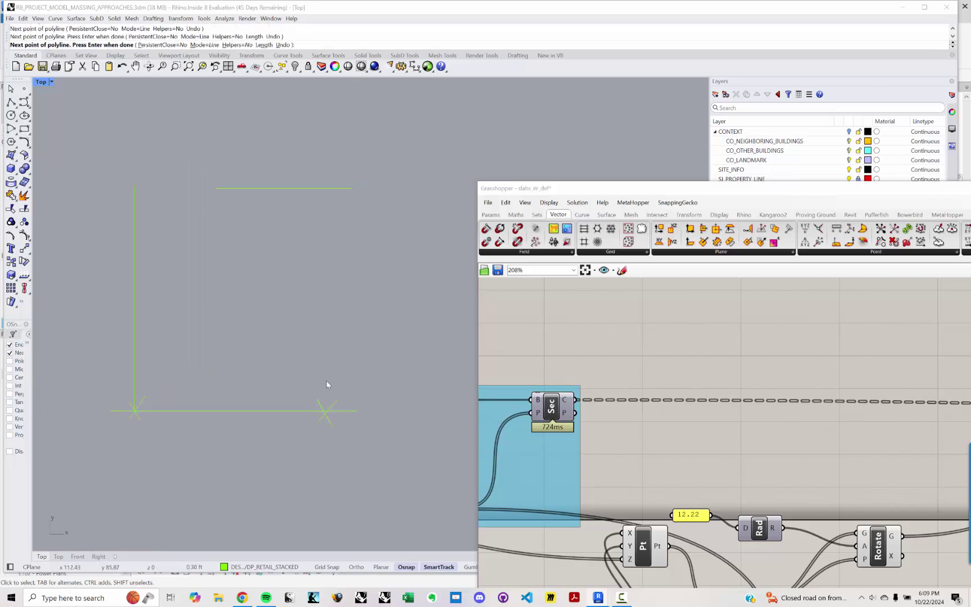
{"action": "left_click", "coordinate": [307, 179]}
{"action": "key", "text": "Return"}
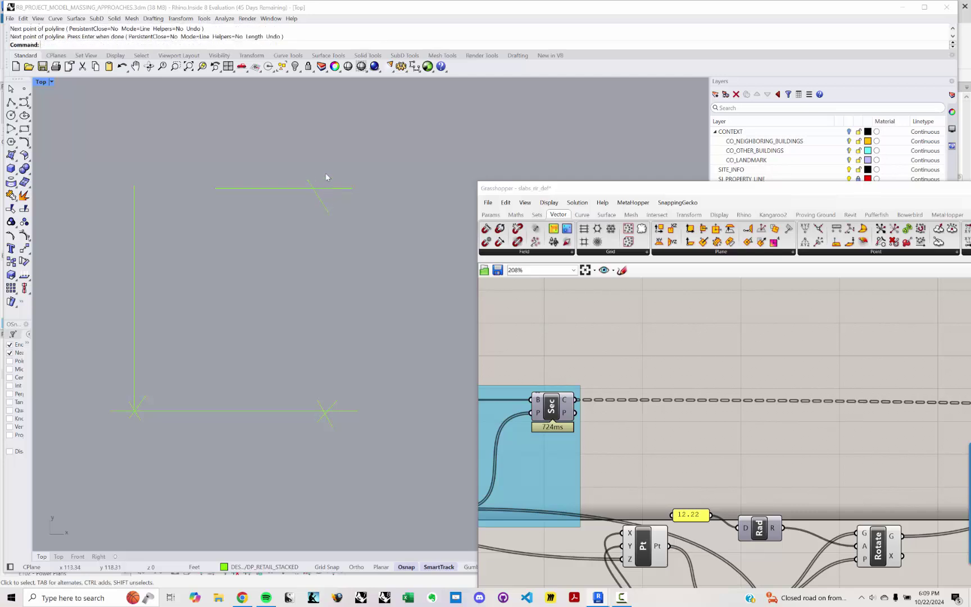
- Draw a polyline connecting the lower line's right cross mark to the cross mark on the upper line
{"action": "key", "text": "Return"}
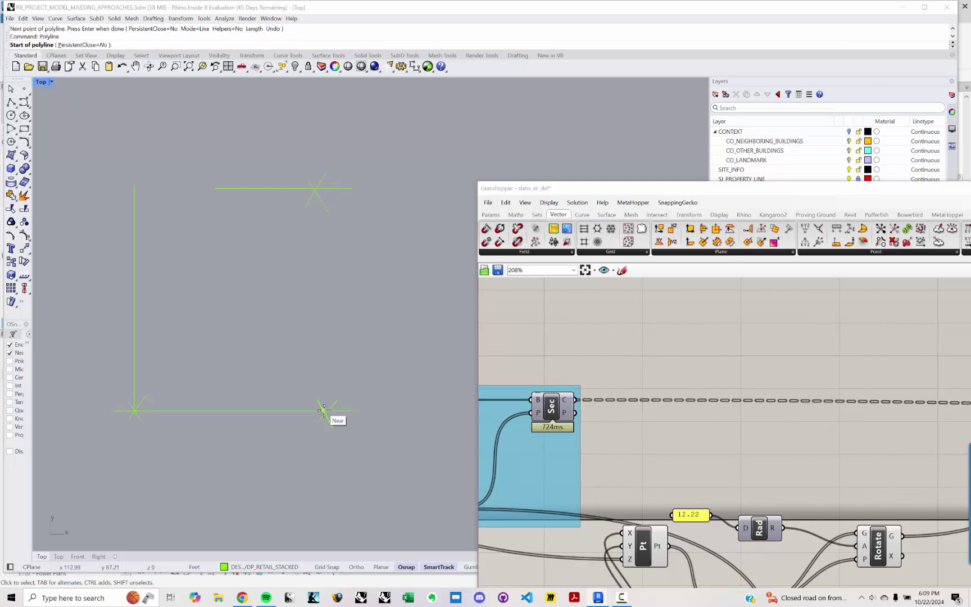
{"action": "left_click", "coordinate": [326, 408]}
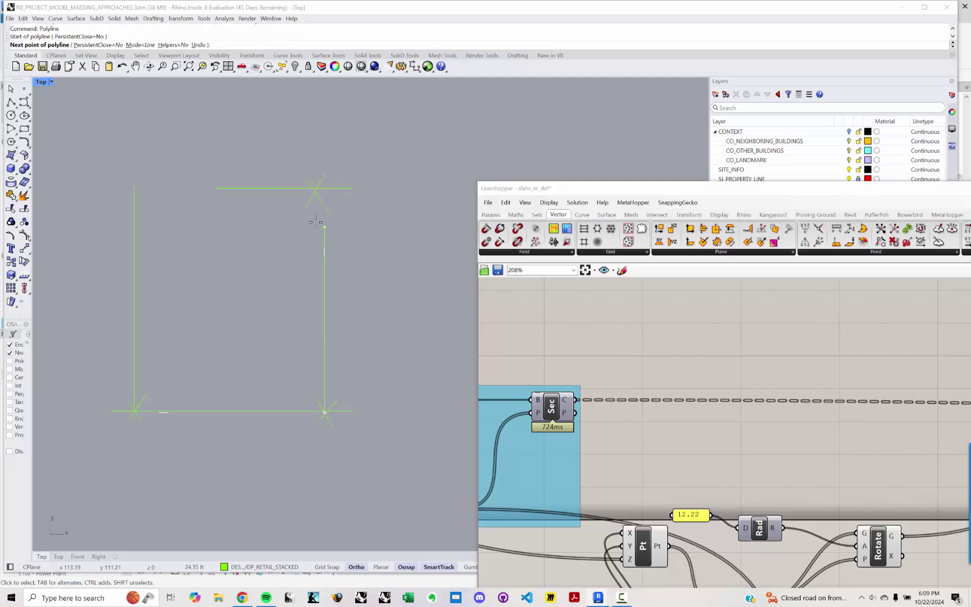
{"action": "left_click", "coordinate": [322, 181]}
{"action": "key", "text": "Return"}
{"action": "scroll", "coordinate": [334, 264], "scroll_direction": "down", "scroll_amount": 2}
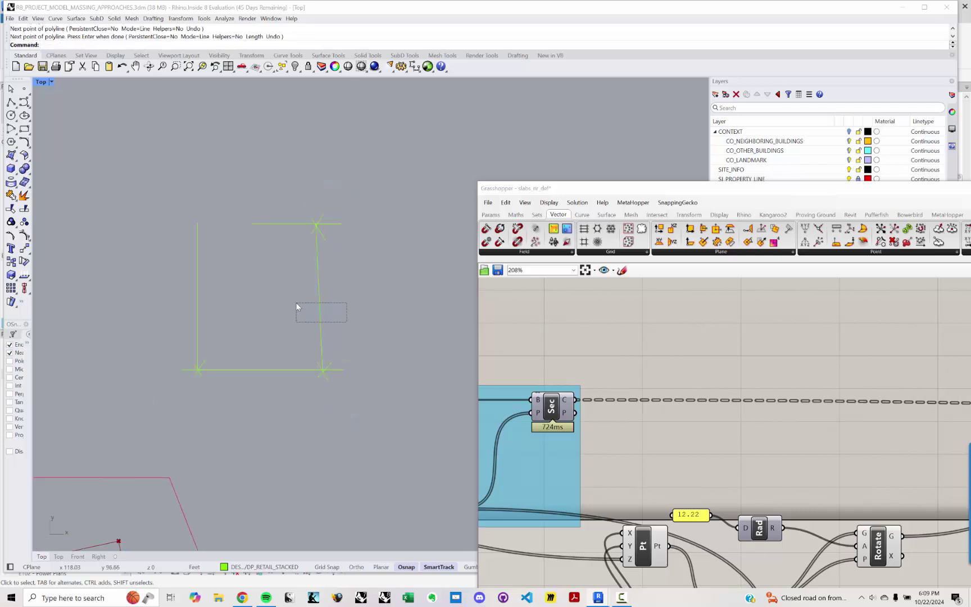
- Delete all the sketched green lines and cross marks outside the property line
{"action": "left_click_drag", "start_coordinate": [297, 306], "coordinate": [297, 307]}
{"action": "left_click_drag", "start_coordinate": [132, 182], "coordinate": [381, 423]}
{"action": "key", "text": "Delete"}
{"action": "scroll", "coordinate": [672, 423], "scroll_direction": "down", "scroll_amount": 3}
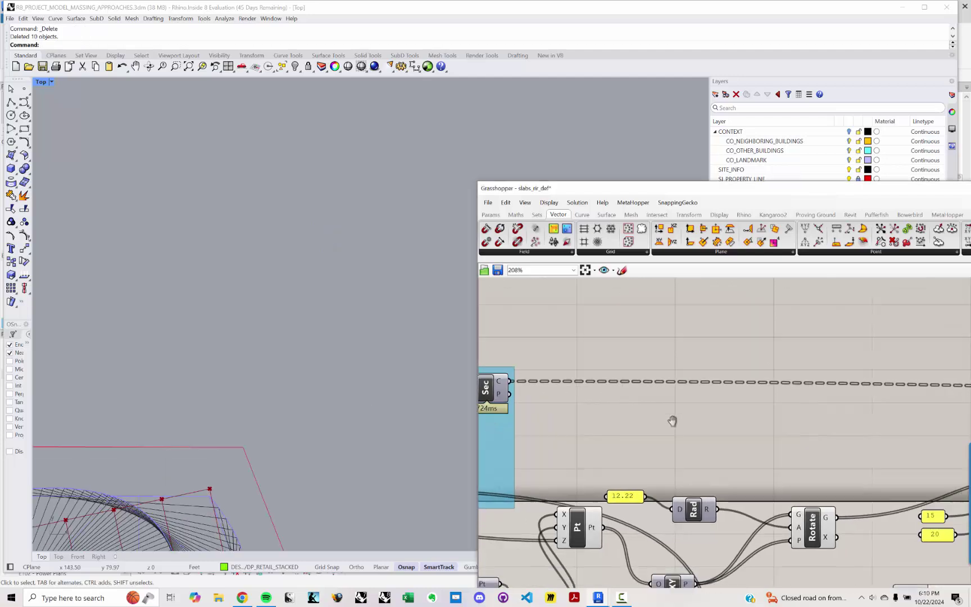
- Add a Curve parameter in Grasshopper, connect the section component's curves output to it, and place it above the grid components
{"action": "right_click_drag", "start_coordinate": [650, 414], "coordinate": [621, 405]}
{"action": "right_click_drag", "start_coordinate": [687, 404], "coordinate": [739, 409]}
{"action": "double_click", "coordinate": [590, 400]}
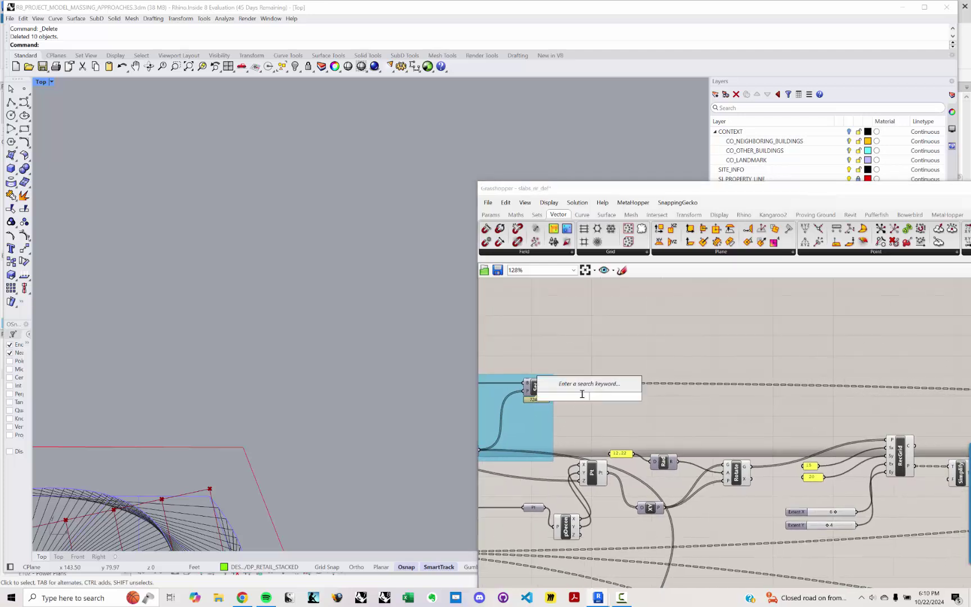
{"action": "type", "text": "CRV"}
{"action": "key", "text": "Return"}
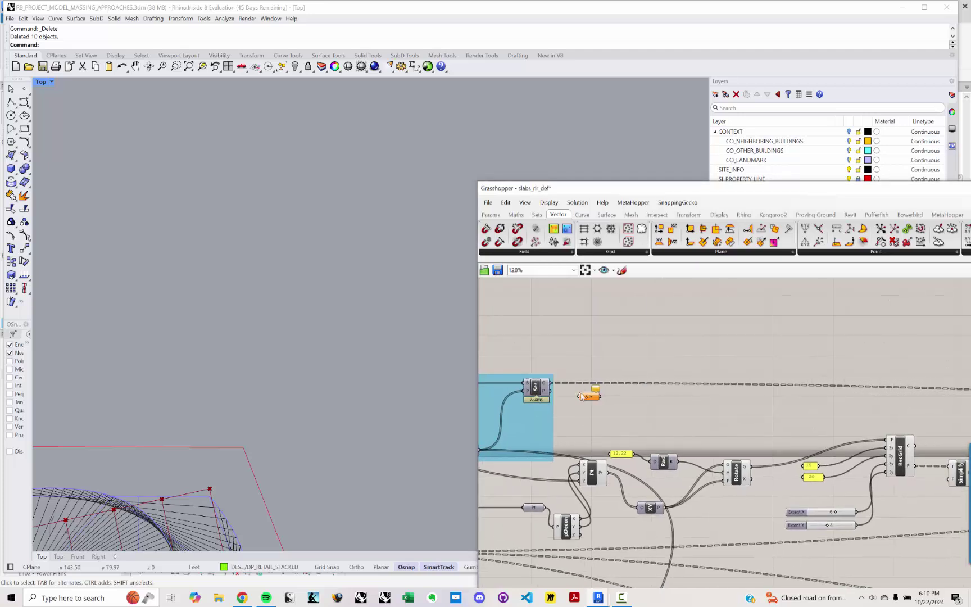
{"action": "left_click_drag", "start_coordinate": [552, 385], "coordinate": [859, 356]}
{"action": "right_click_drag", "start_coordinate": [736, 364], "coordinate": [468, 392]}
{"action": "scroll", "coordinate": [593, 385], "scroll_direction": "up", "scroll_amount": 1}
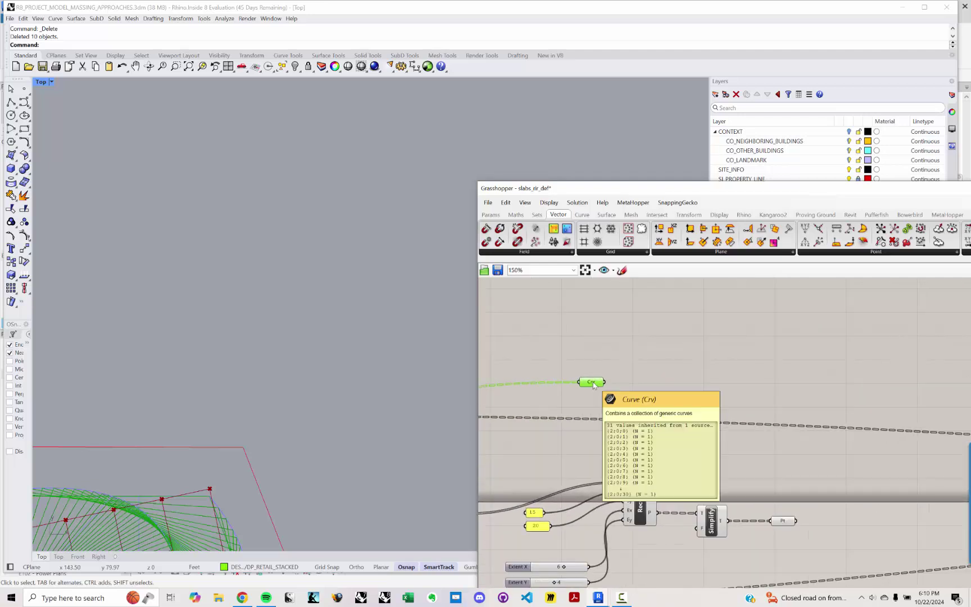
{"action": "left_click_drag", "start_coordinate": [599, 385], "coordinate": [696, 386]}
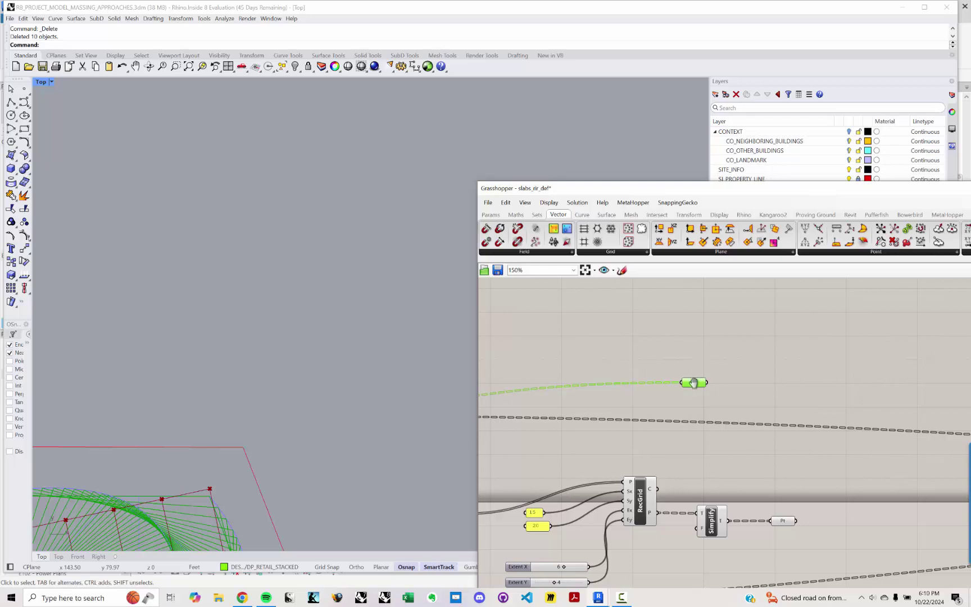
{"action": "right_click_drag", "start_coordinate": [696, 385], "coordinate": [636, 397]}
{"action": "double_click", "coordinate": [640, 392]}
{"action": "type", "text": "SIM"}
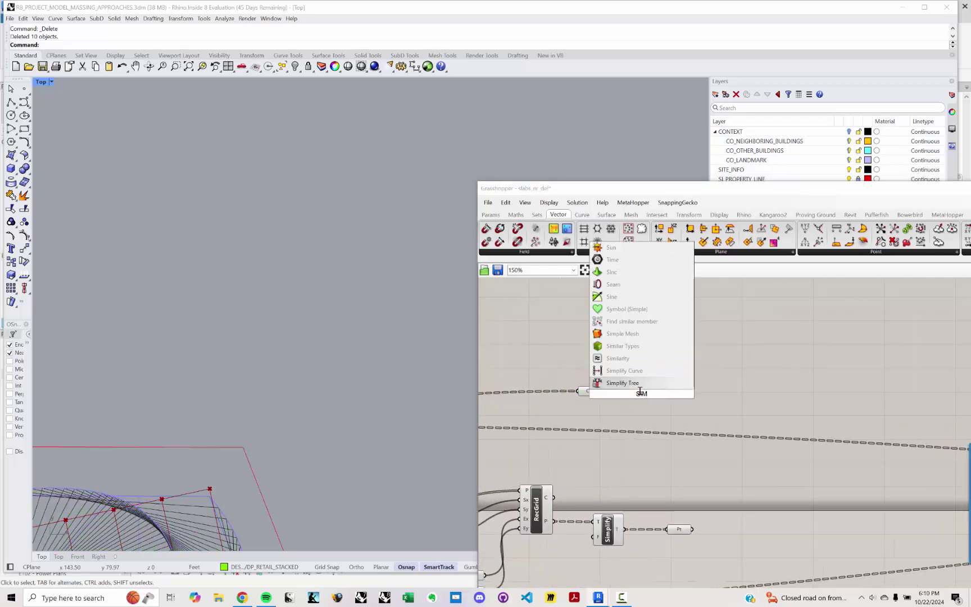
{"action": "key", "text": "Up"}
{"action": "key", "text": "Return"}
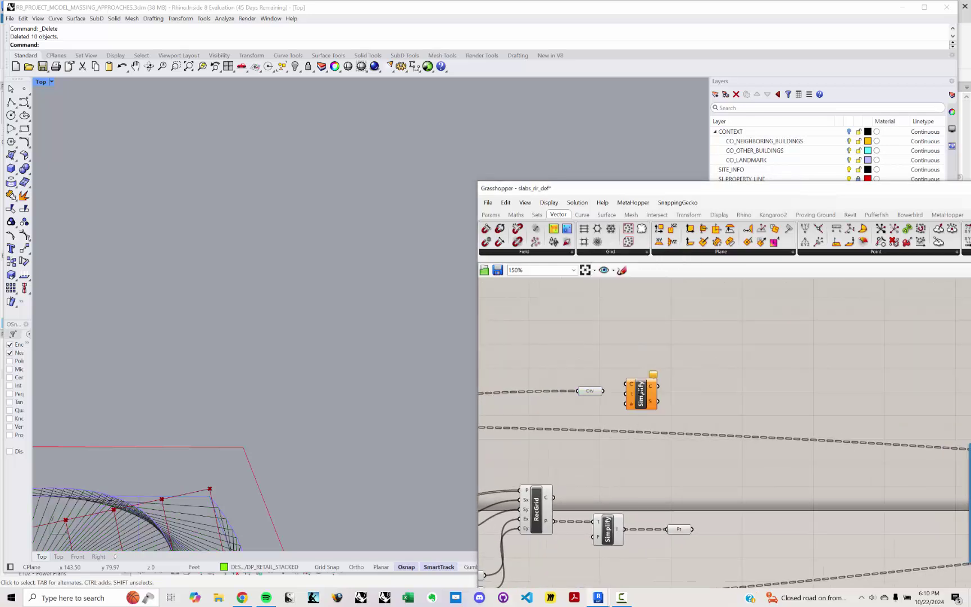
{"action": "left_click", "coordinate": [646, 401]}
{"action": "key", "text": "Delete"}
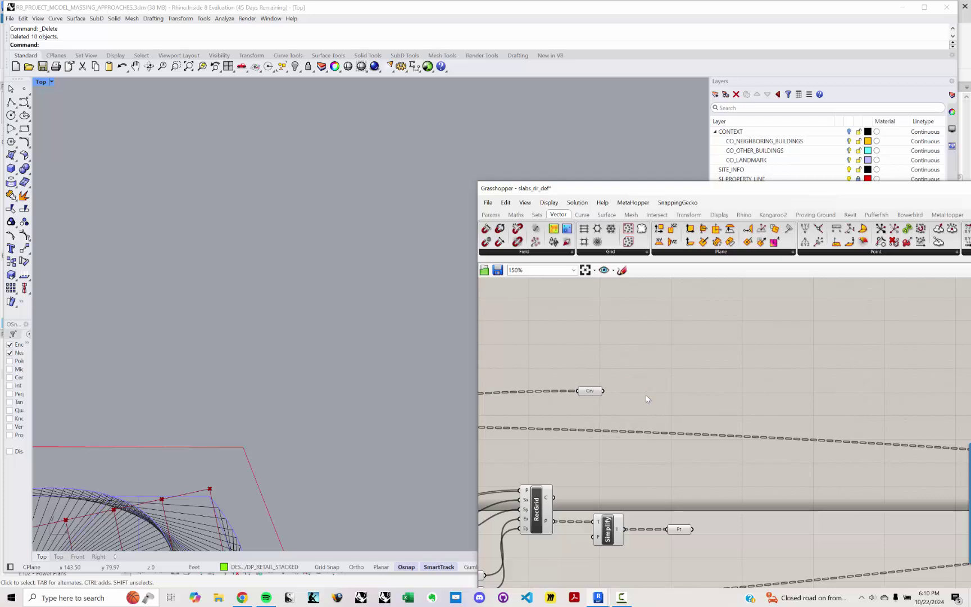
- Add a Simplify Tree component and connect the Curve parameter's output to its tree input
{"action": "double_click", "coordinate": [648, 399]}
{"action": "type", "text": "SIM"}
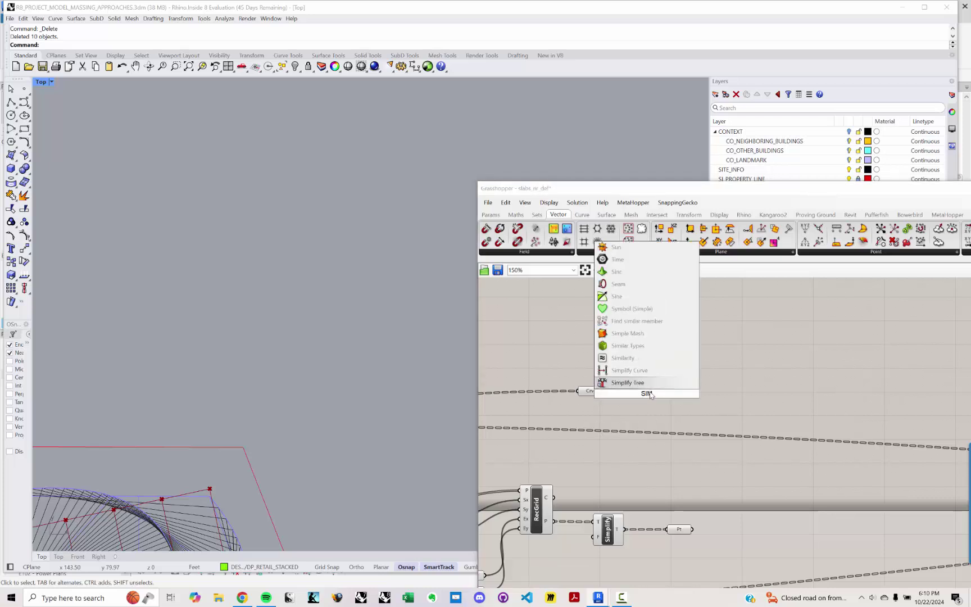
{"action": "key", "text": "Return"}
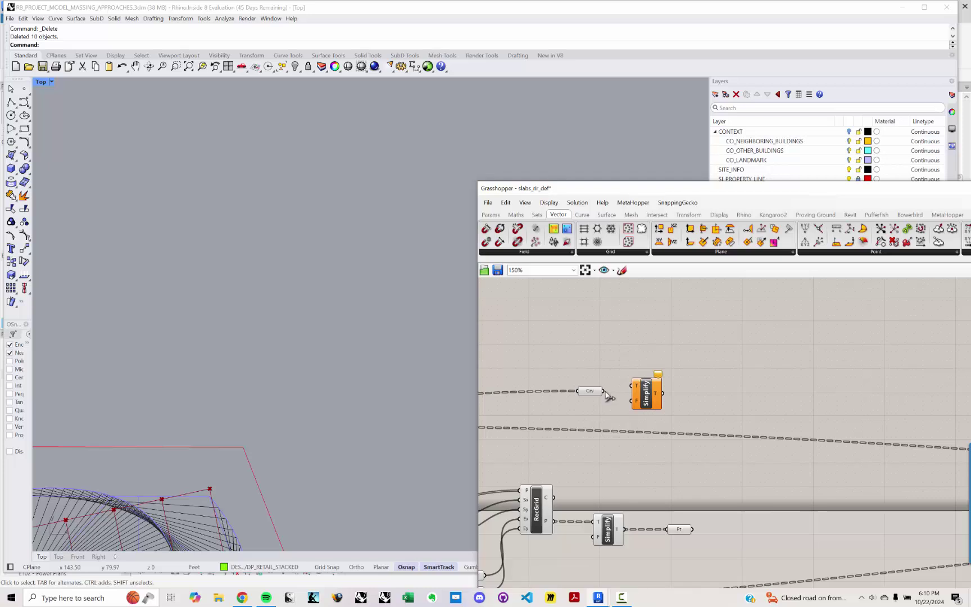
{"action": "left_click_drag", "start_coordinate": [603, 391], "coordinate": [630, 386]}
{"action": "mouse_move", "coordinate": [658, 396]}
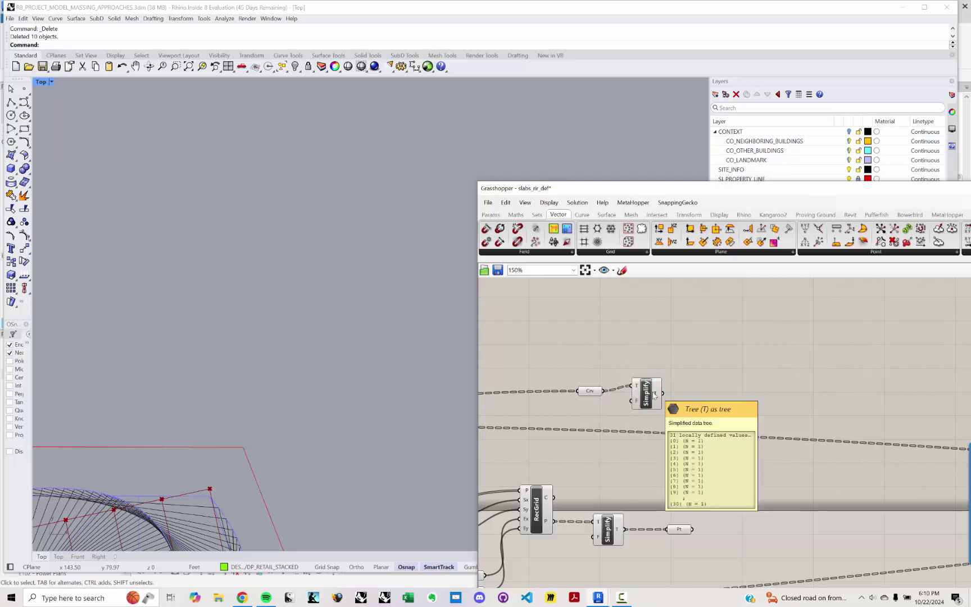
{"action": "left_click", "coordinate": [647, 395]}
{"action": "right_click_drag", "start_coordinate": [696, 508], "coordinate": [668, 494]}
{"action": "mouse_move", "coordinate": [658, 521]}
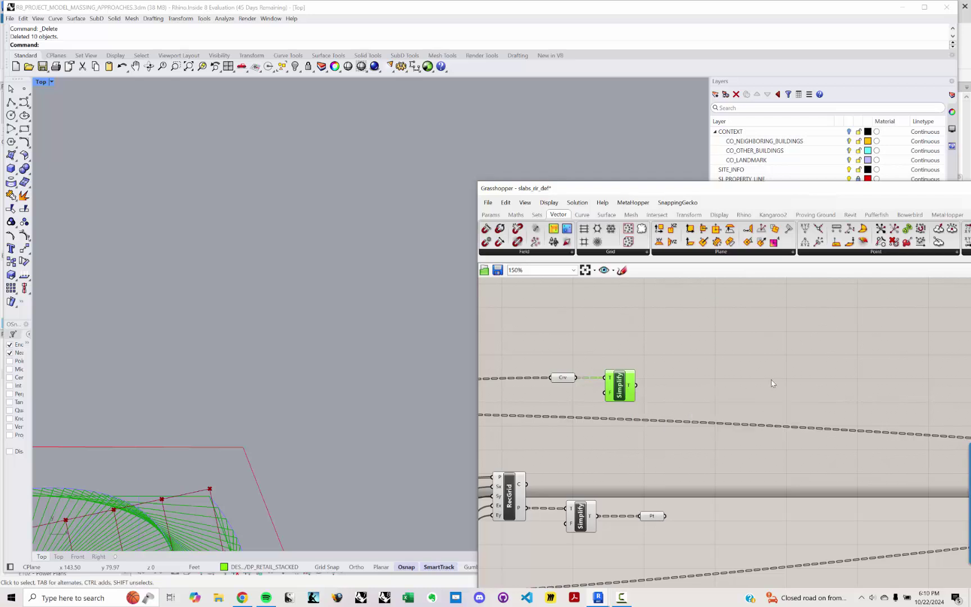
- Add a Shift Paths component to the canvas beyond the new Simplify Tree component
{"action": "right_click_drag", "start_coordinate": [776, 382], "coordinate": [715, 385]}
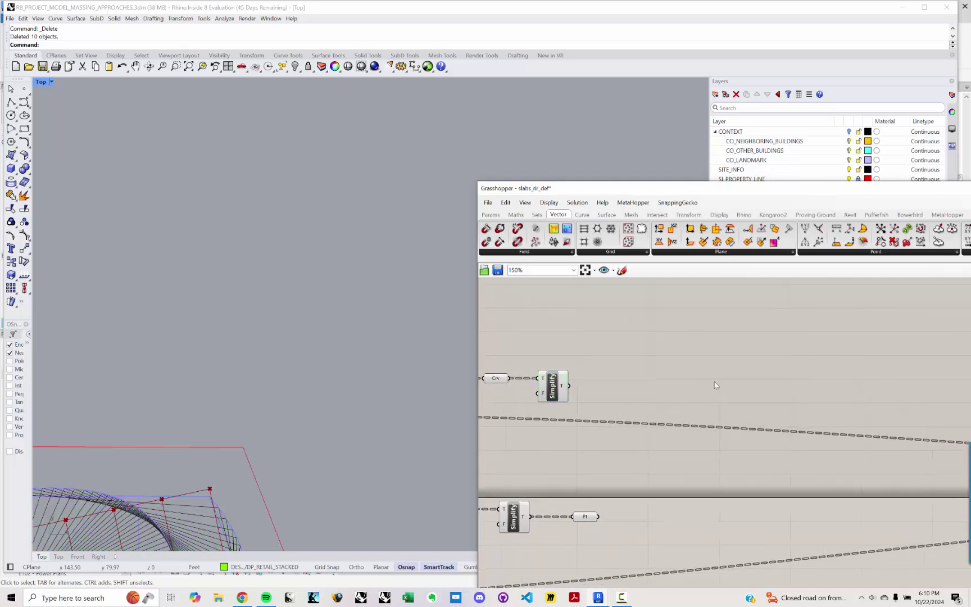
{"action": "double_click", "coordinate": [715, 384]}
{"action": "type", "text": "SH"}
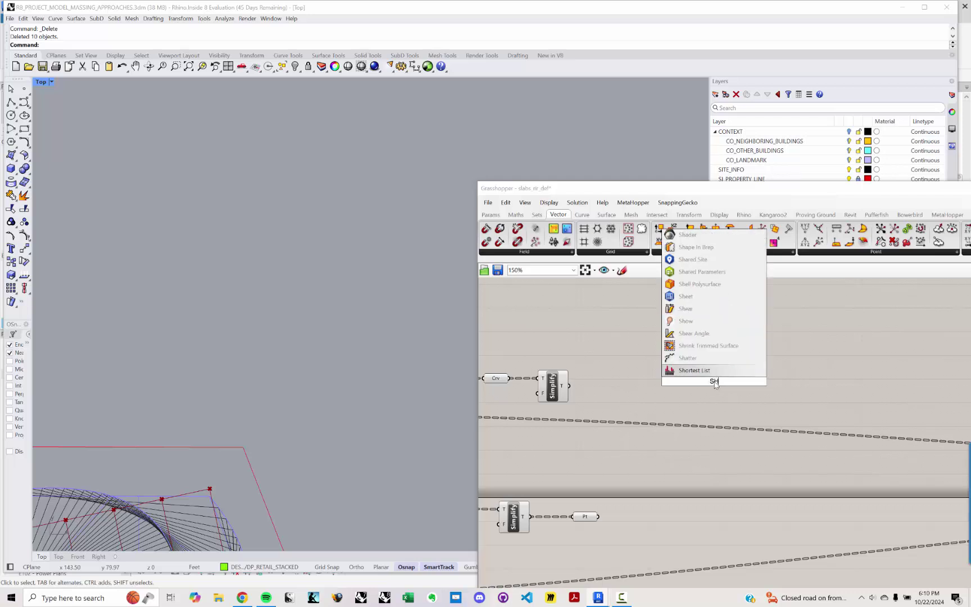
{"action": "type", "text": "IFT"}
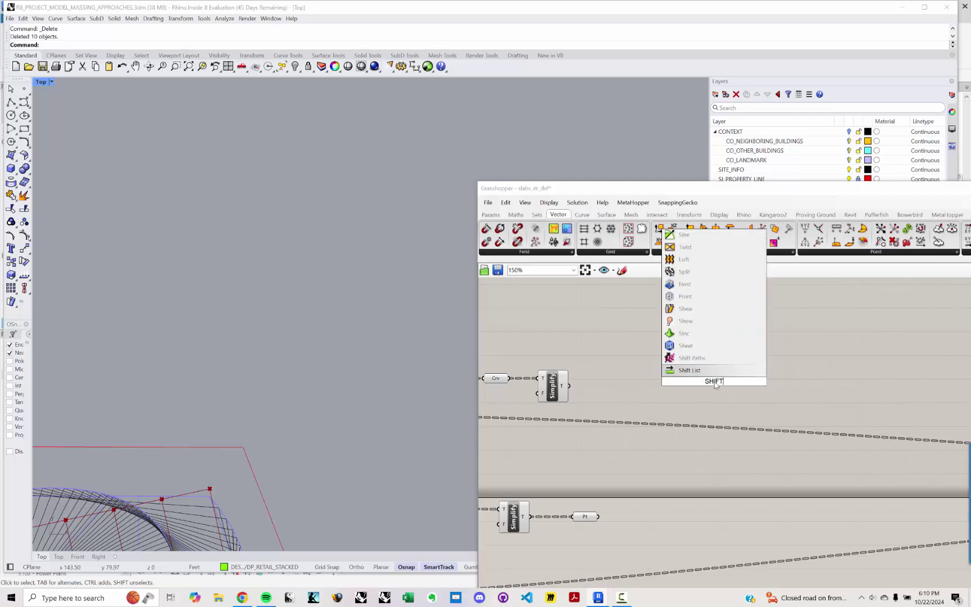
{"action": "key", "text": "Up"}
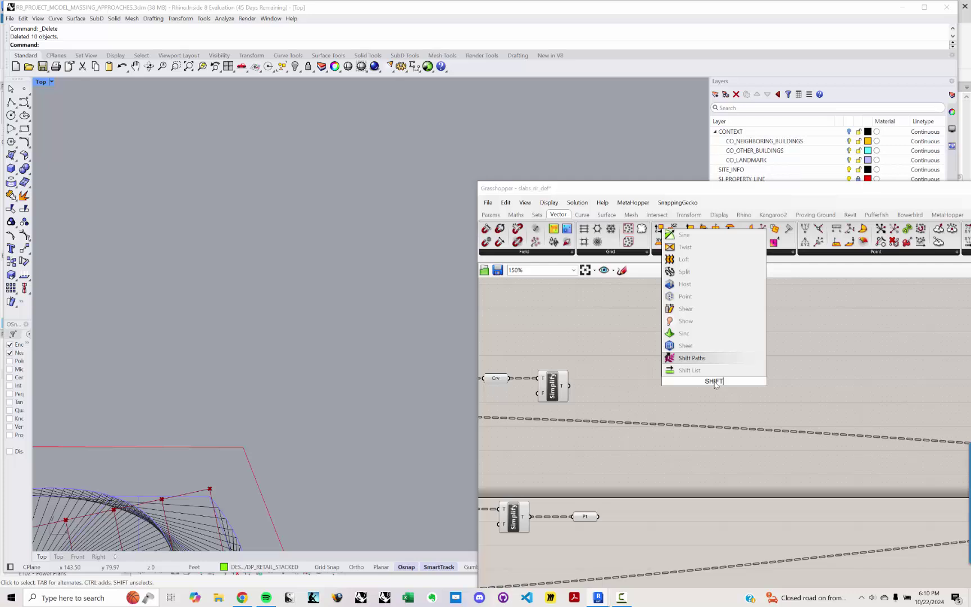
{"action": "key", "text": "Return"}
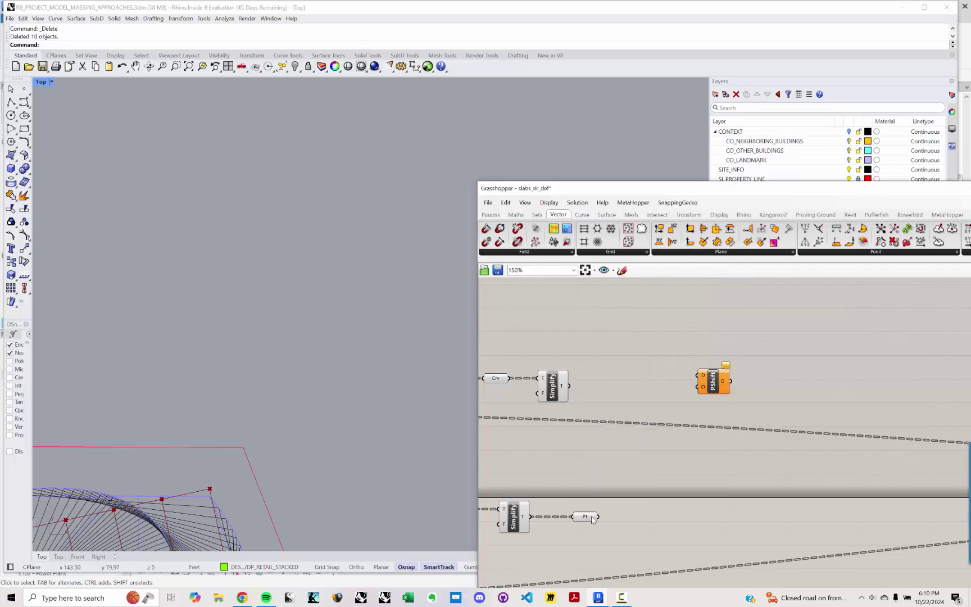
- Add a Panel beside the Point parameter and connect the parameter's output to it
{"action": "double_click", "coordinate": [616, 517]}
{"action": "type", "text": "//"}
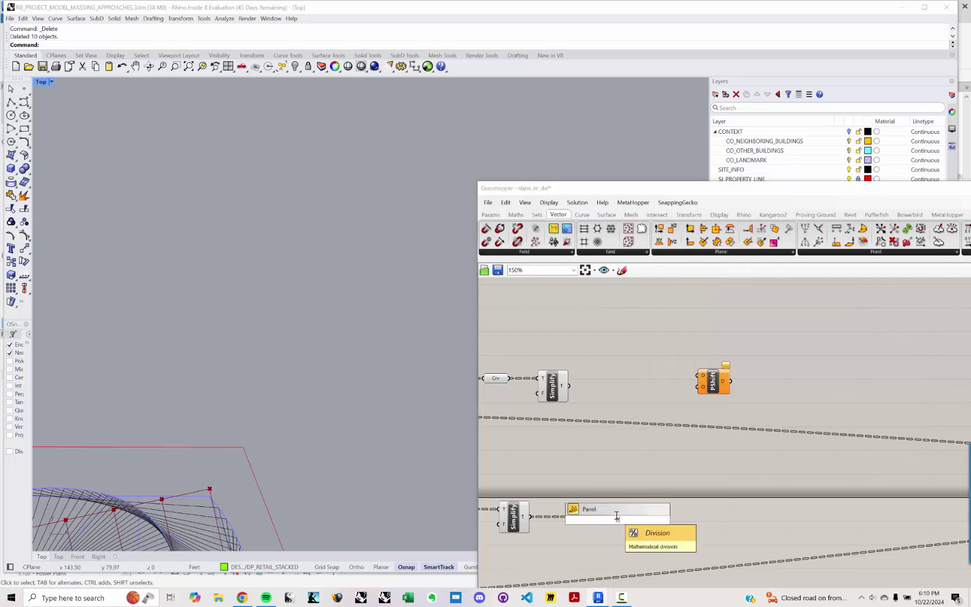
{"action": "key", "text": "Return"}
{"action": "right_click_drag", "start_coordinate": [597, 487], "coordinate": [573, 452]}
{"action": "left_click_drag", "start_coordinate": [587, 477], "coordinate": [644, 460]}
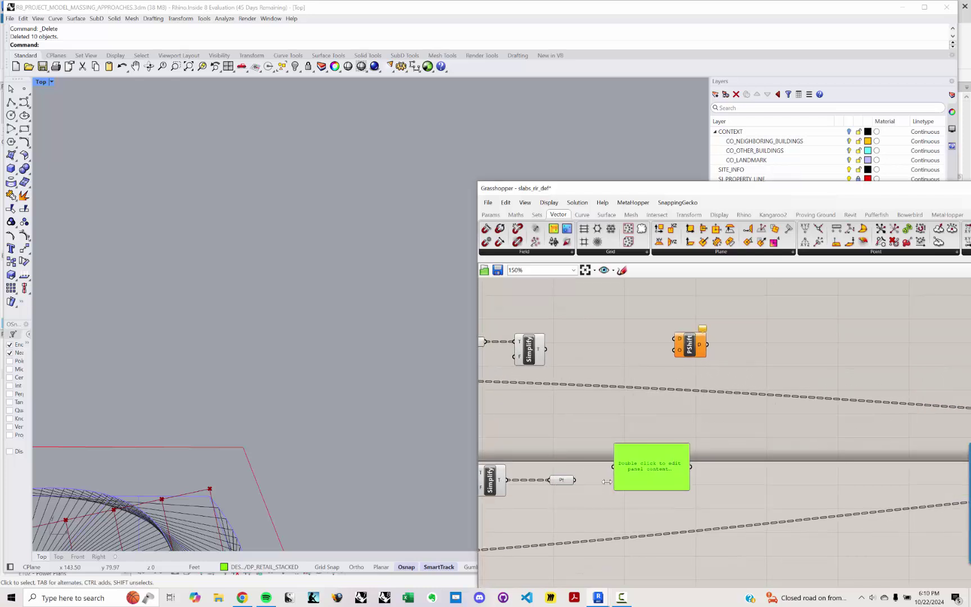
{"action": "left_click_drag", "start_coordinate": [574, 479], "coordinate": [607, 482]}
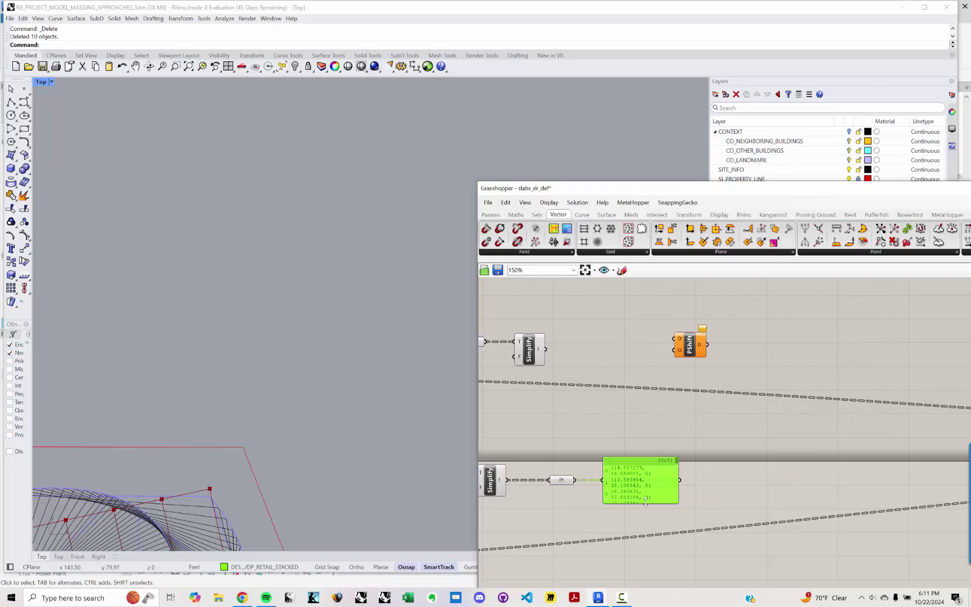
- Enlarge the Panel to examine the branch paths of the grid points, and delete the Panel
{"action": "left_click_drag", "start_coordinate": [646, 506], "coordinate": [647, 590]}
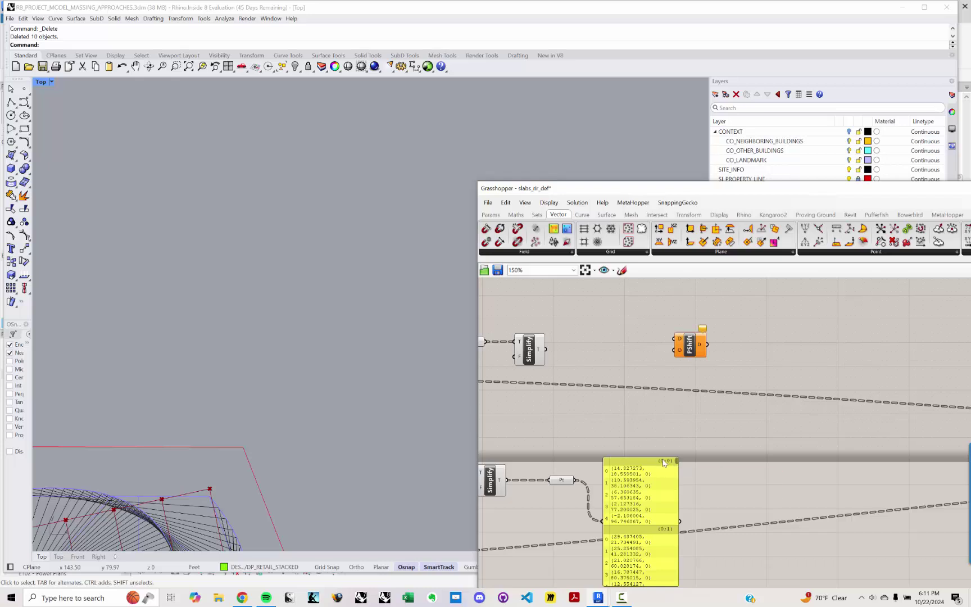
{"action": "left_click_drag", "start_coordinate": [647, 479], "coordinate": [647, 470]}
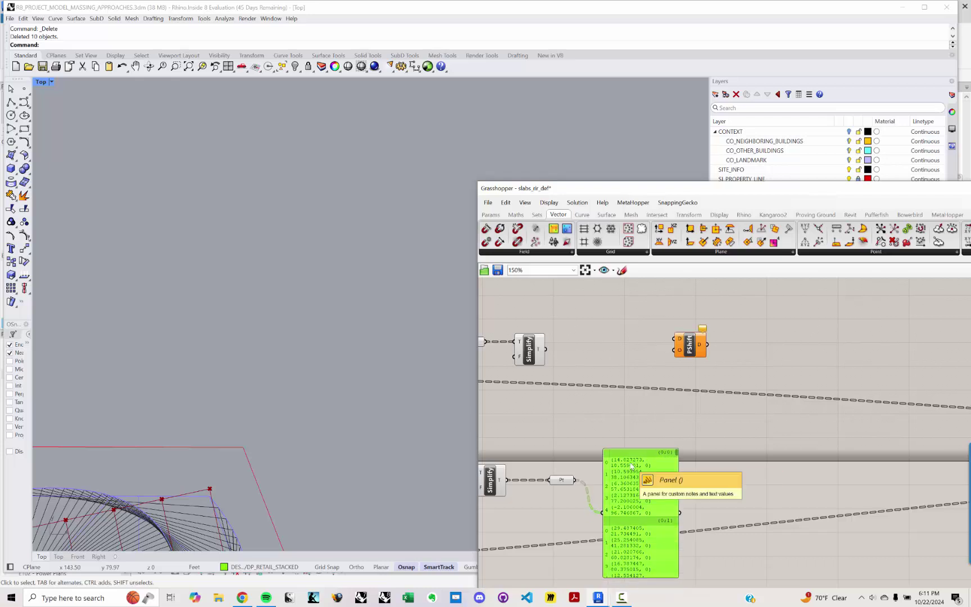
{"action": "key", "text": "Delete"}
{"action": "key", "text": "F1"}
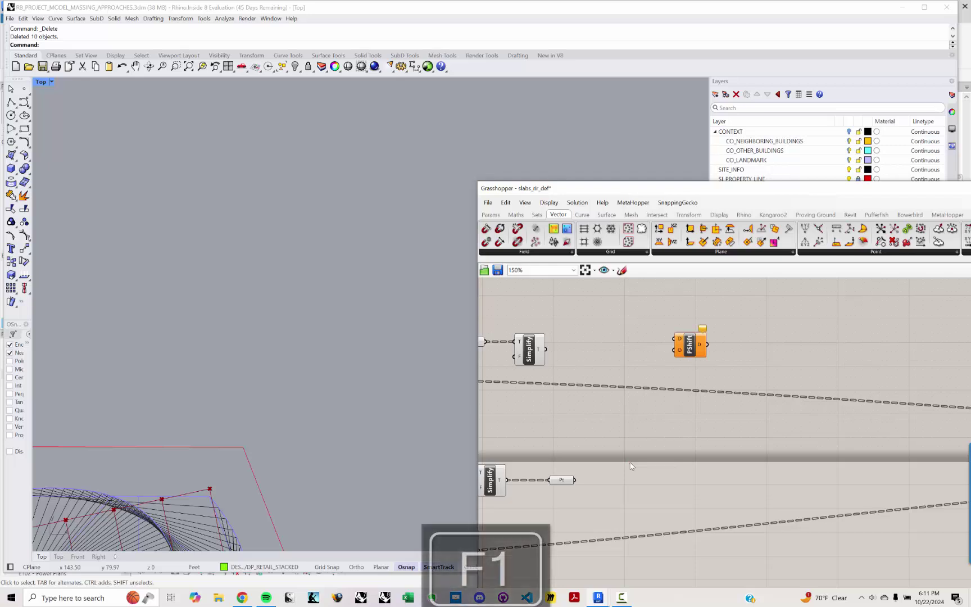
- Undo the deletion of the Panel showing the grid points' branches and make a copy of it
{"action": "double_click", "coordinate": [631, 466]}
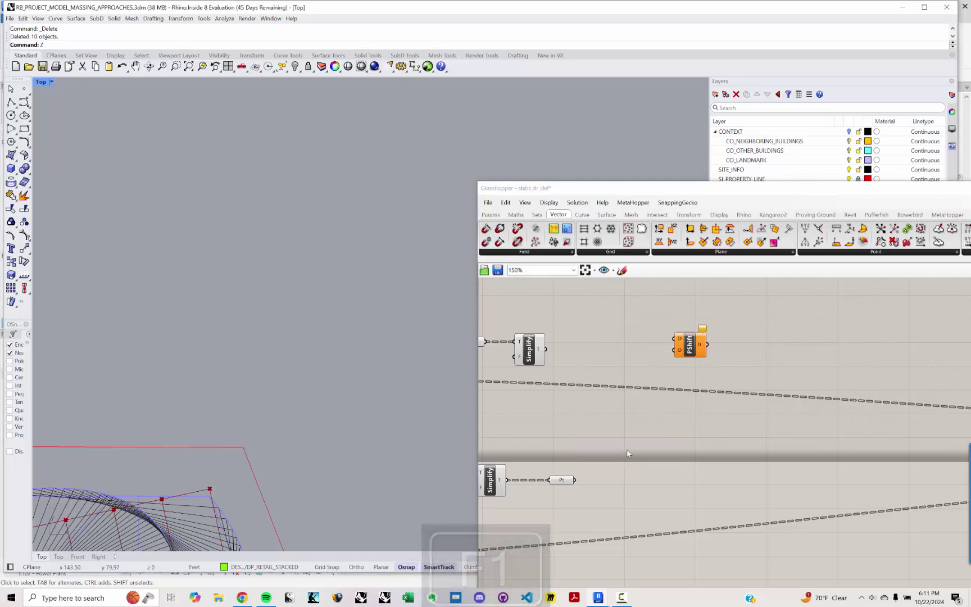
{"action": "key", "text": "ctrl+z"}
{"action": "right_click_drag", "start_coordinate": [627, 453], "coordinate": [610, 446]}
{"action": "key", "text": "ctrl+z"}
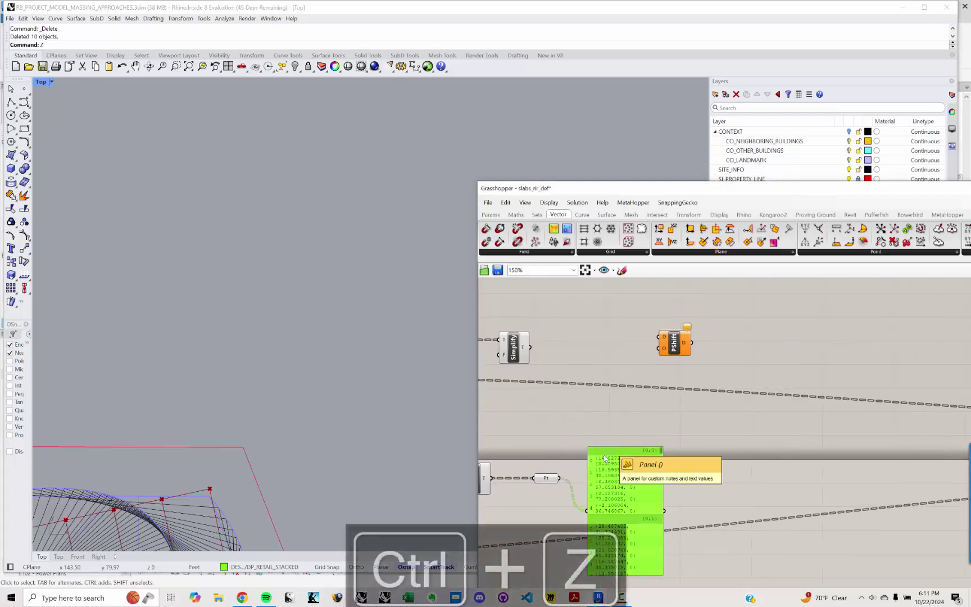
{"action": "key", "text": "ctrl+z"}
{"action": "key", "text": "ctrl+c"}
{"action": "key", "text": "ctrl+v"}
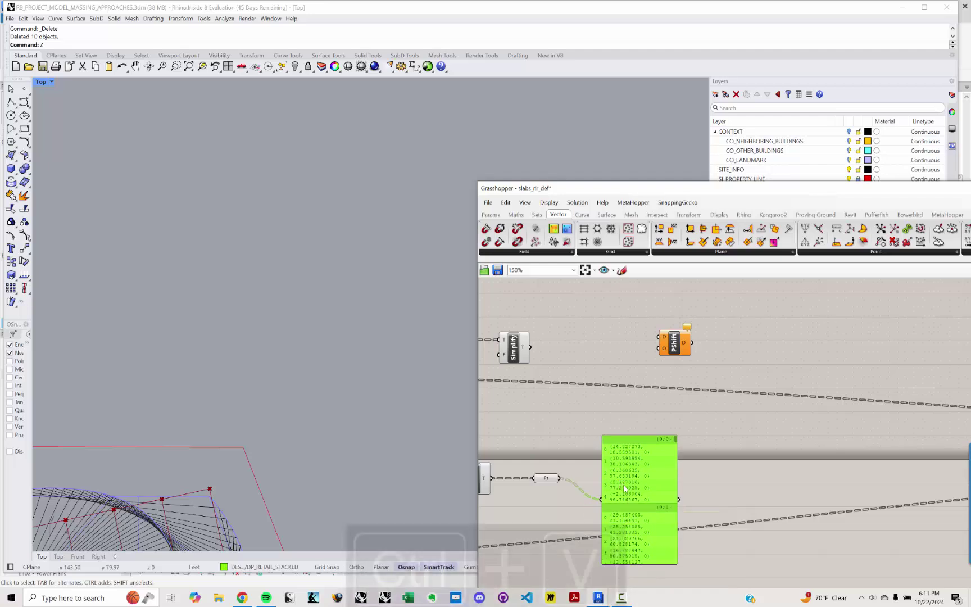
- Connect the Shift Paths output to the copied Panel and the Point parameter's output to the Shift Paths data input
{"action": "right_click_drag", "start_coordinate": [620, 491], "coordinate": [592, 518]}
{"action": "left_click_drag", "start_coordinate": [592, 518], "coordinate": [766, 402]}
{"action": "left_click", "coordinate": [685, 383]}
{"action": "left_click_drag", "start_coordinate": [664, 369], "coordinate": [761, 412]}
{"action": "left_click_drag", "start_coordinate": [664, 369], "coordinate": [748, 416]}
{"action": "left_click_drag", "start_coordinate": [767, 403], "coordinate": [752, 356]}
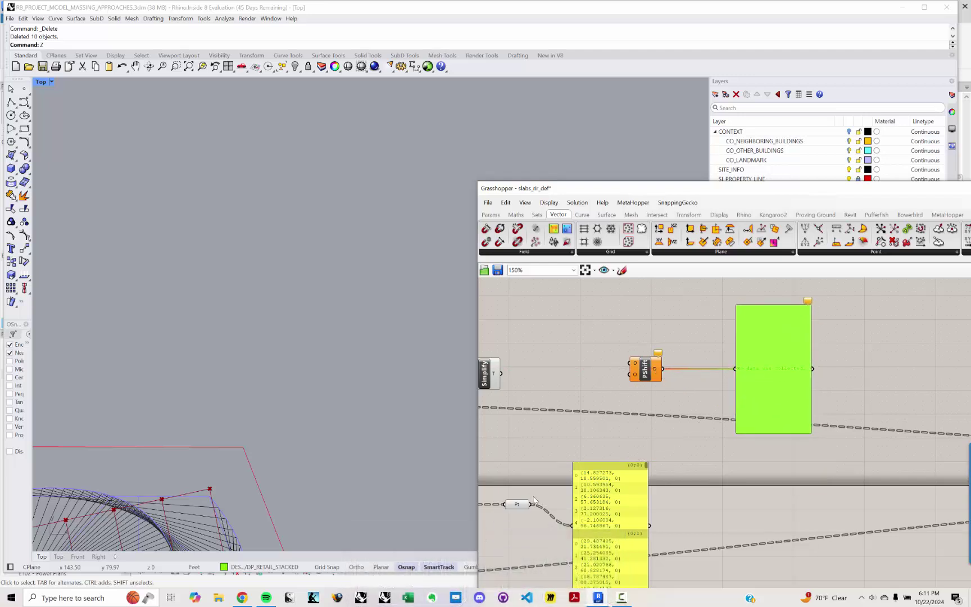
{"action": "left_click_drag", "start_coordinate": [533, 504], "coordinate": [630, 364]}
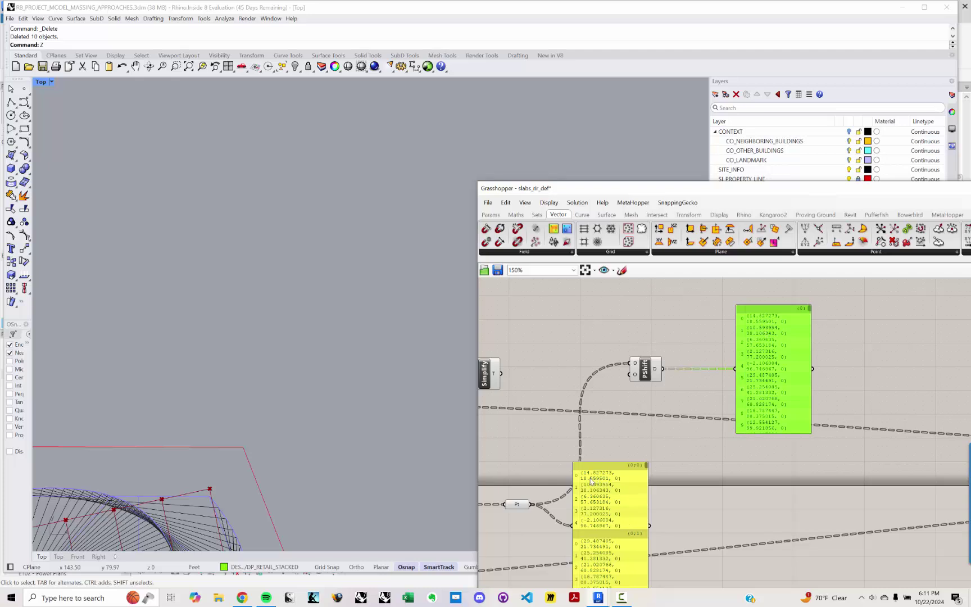
- Place the two Panels side by side, compare the branch paths before and after shifting, and delete both Panels
{"action": "left_click_drag", "start_coordinate": [587, 527], "coordinate": [683, 368]}
{"action": "scroll", "coordinate": [793, 311], "scroll_direction": "up", "scroll_amount": 1}
{"action": "scroll", "coordinate": [812, 314], "scroll_direction": "down", "scroll_amount": 10}
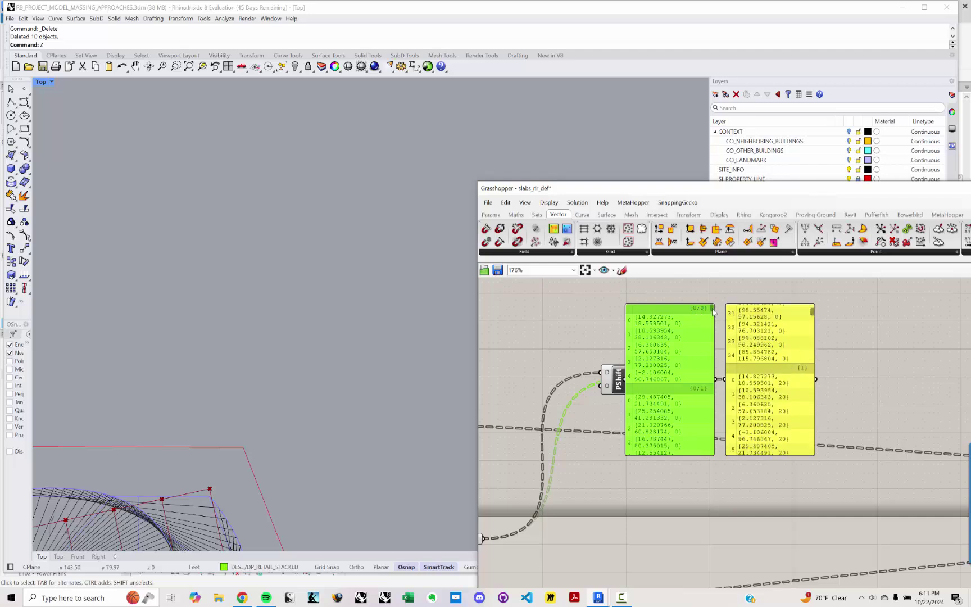
{"action": "scroll", "coordinate": [711, 317], "scroll_direction": "down", "scroll_amount": 10}
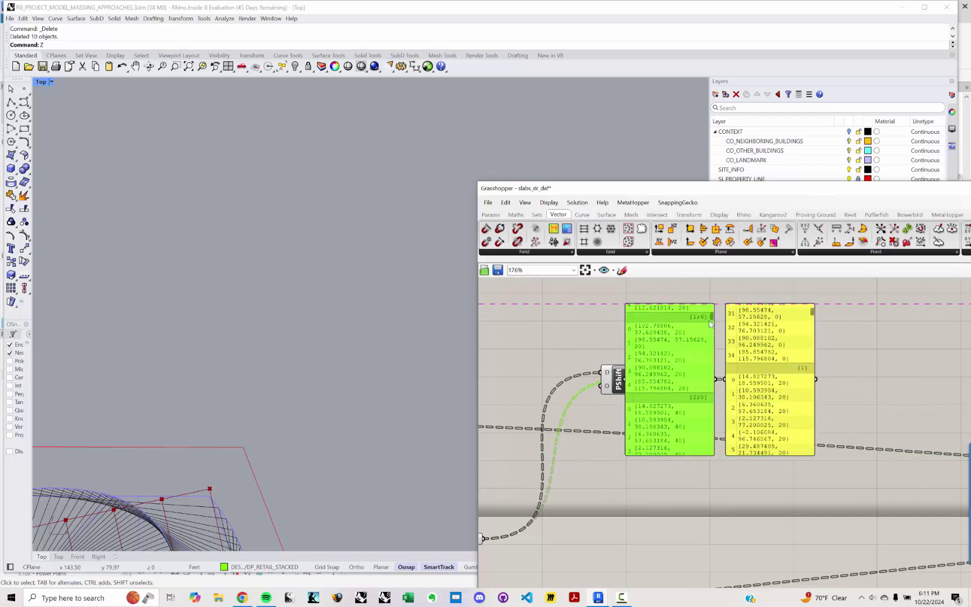
{"action": "left_click", "coordinate": [756, 360], "text": "shift"}
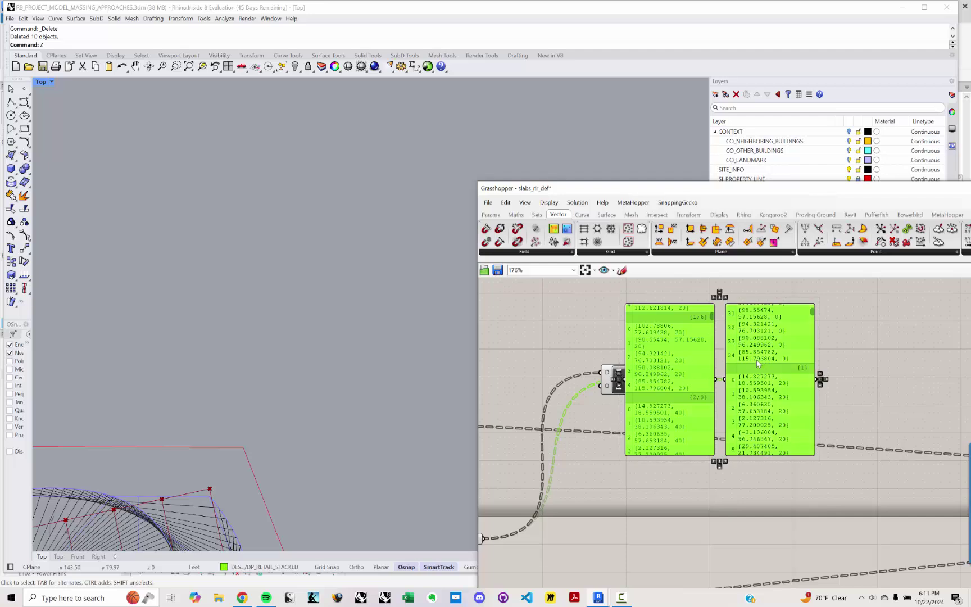
{"action": "key", "text": "Delete"}
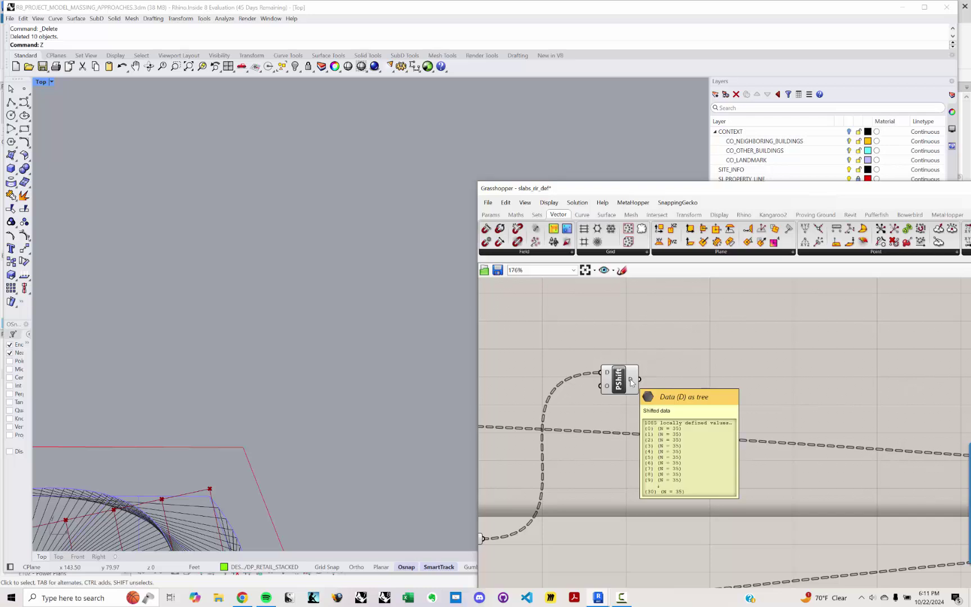
- Reposition the Shift Paths component slightly and add a Point In Curve component beyond it
{"action": "scroll", "coordinate": [632, 382], "scroll_direction": "down", "scroll_amount": 1}
{"action": "right_click_drag", "start_coordinate": [631, 382], "coordinate": [728, 375]}
{"action": "left_click_drag", "start_coordinate": [724, 380], "coordinate": [745, 394]}
{"action": "mouse_move", "coordinate": [569, 376]}
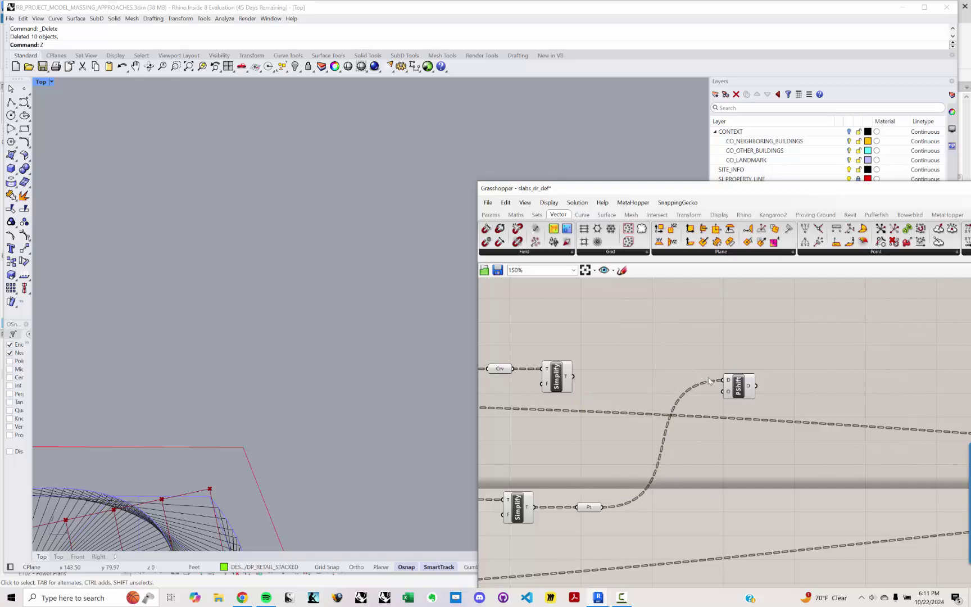
{"action": "right_click_drag", "start_coordinate": [661, 385], "coordinate": [507, 403]}
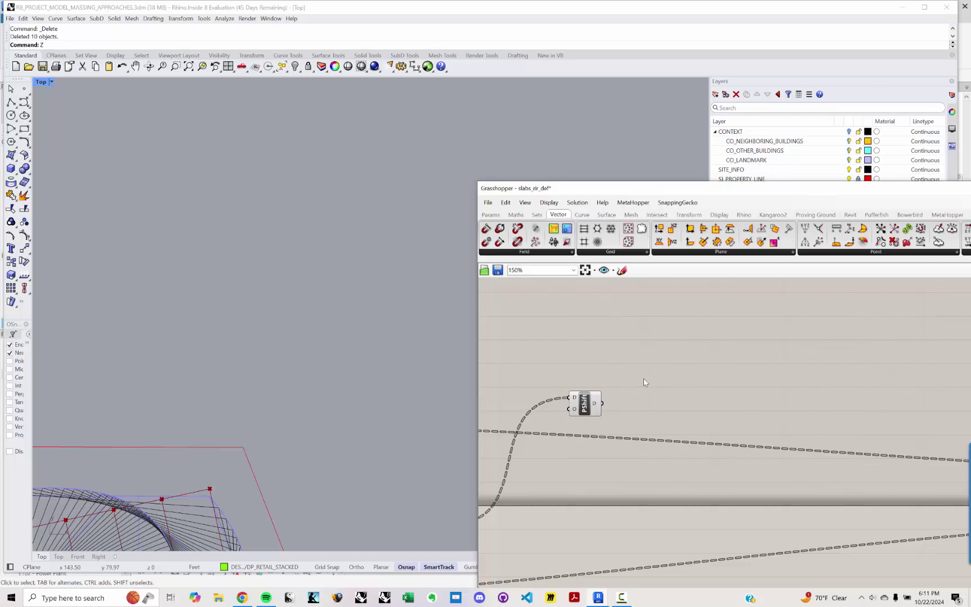
{"action": "double_click", "coordinate": [698, 356]}
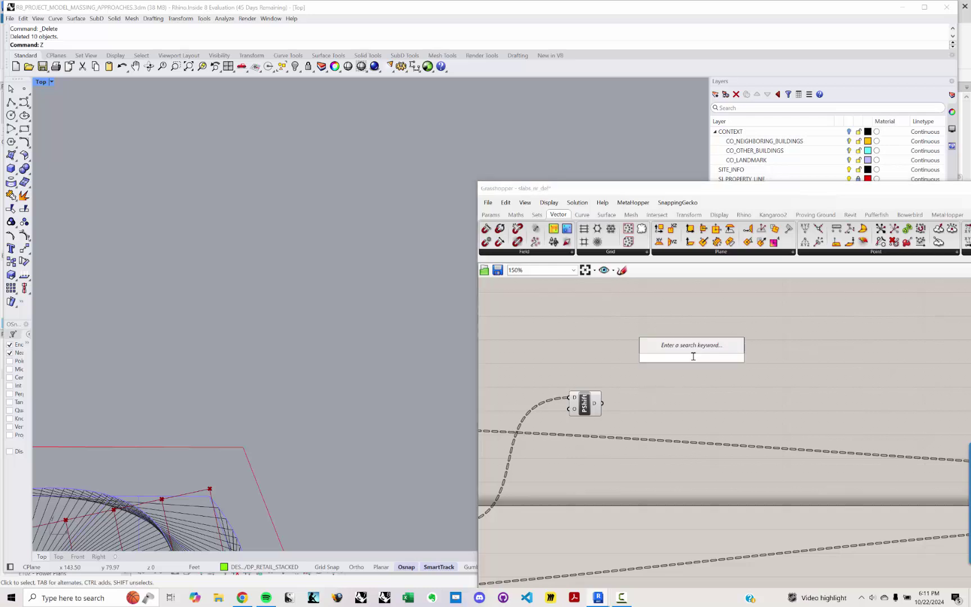
{"action": "type", "text": "POINT IN C"}
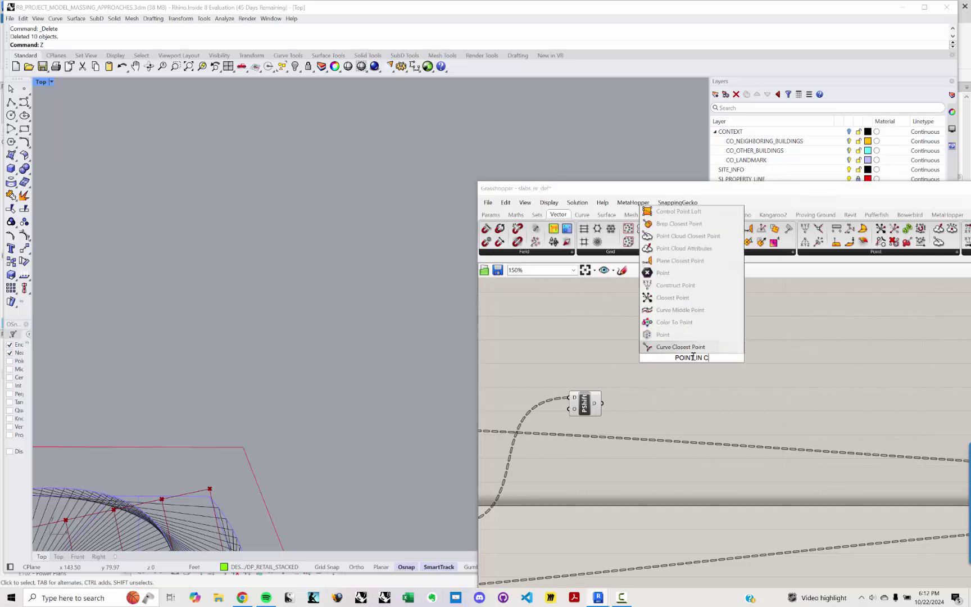
{"action": "type", "text": "URVE"}
{"action": "key", "text": "Return"}
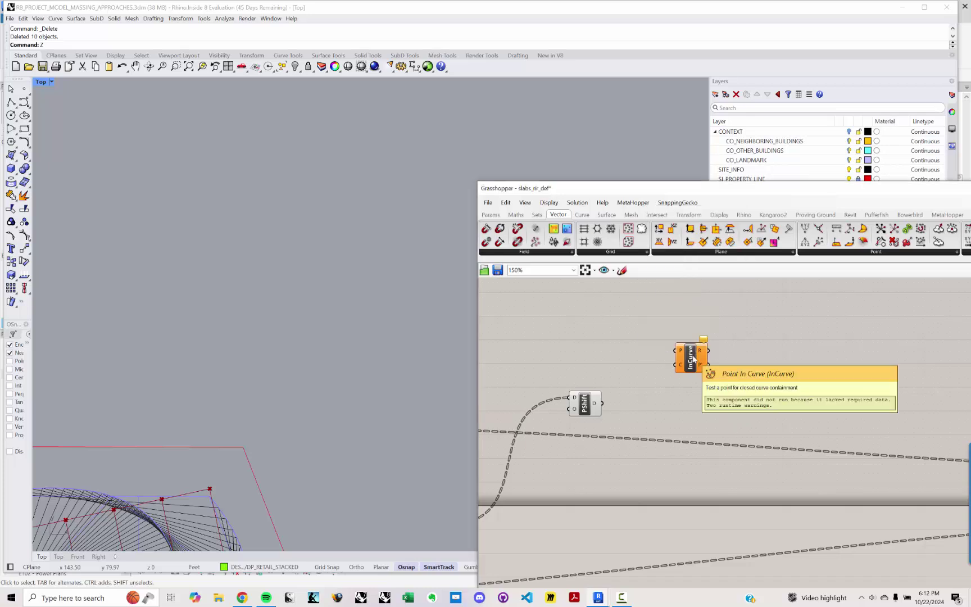
- Connect the Shift Paths output to Point In Curve's point input and the curves' Simplify Tree output to its curve input
{"action": "left_click", "coordinate": [602, 373]}
{"action": "right_click_drag", "start_coordinate": [603, 373], "coordinate": [741, 367]}
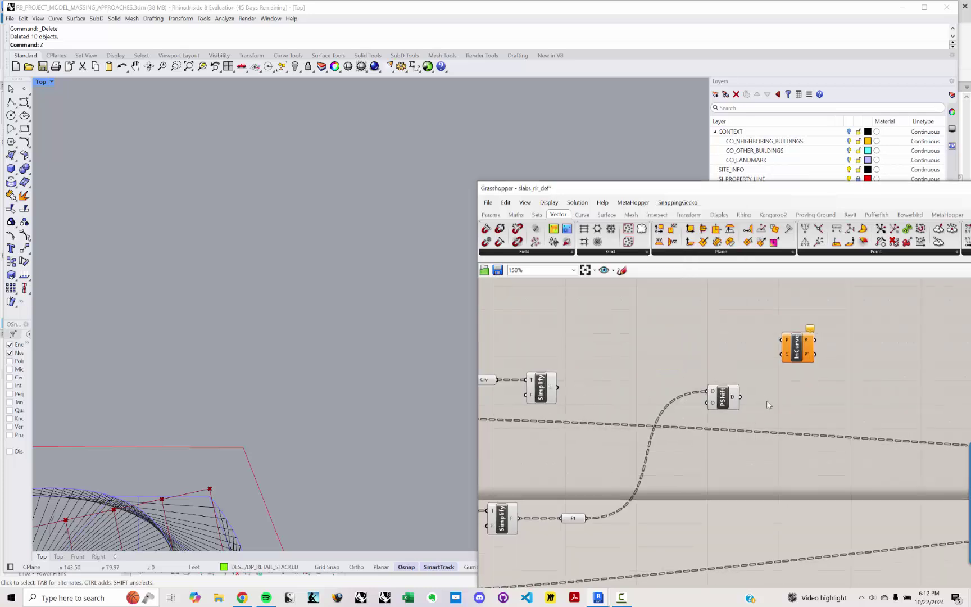
{"action": "left_click_drag", "start_coordinate": [741, 397], "coordinate": [782, 340]}
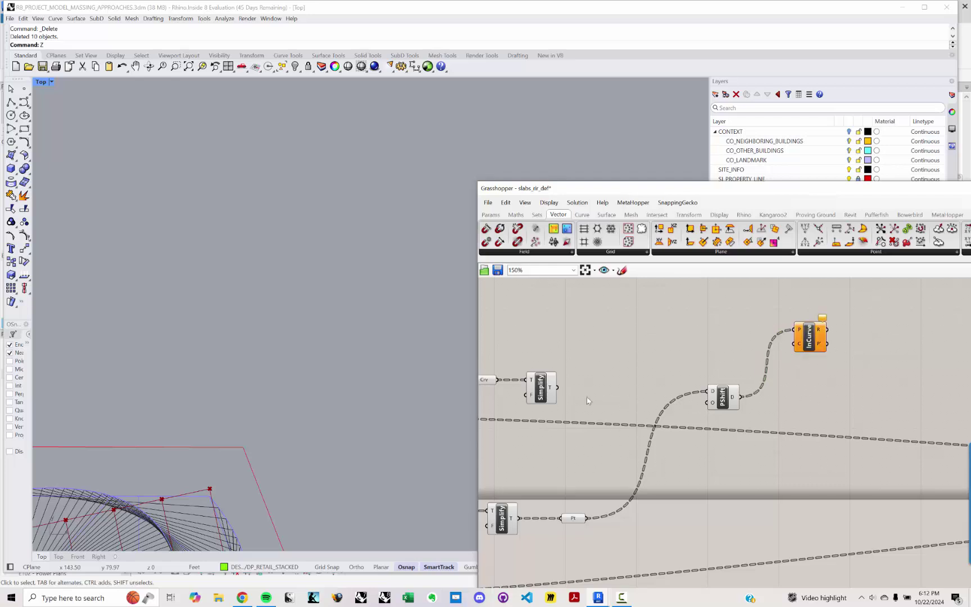
{"action": "left_click_drag", "start_coordinate": [558, 388], "coordinate": [795, 344]}
- Add a Panel beside Point In Curve, connect the Relationship output to it, and enlarge the Panel
{"action": "scroll", "coordinate": [810, 337], "scroll_direction": "up", "scroll_amount": 2}
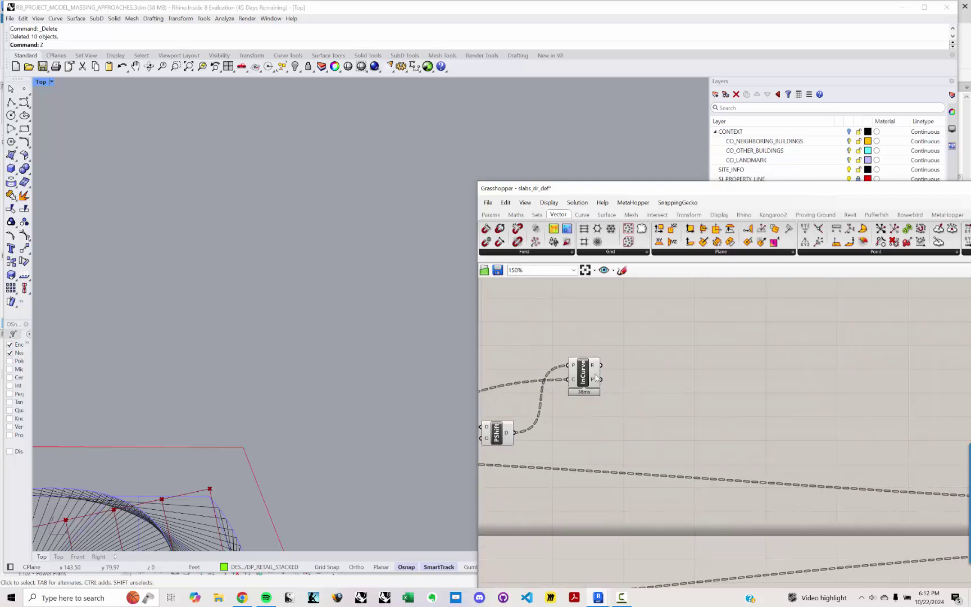
{"action": "mouse_move", "coordinate": [590, 364]}
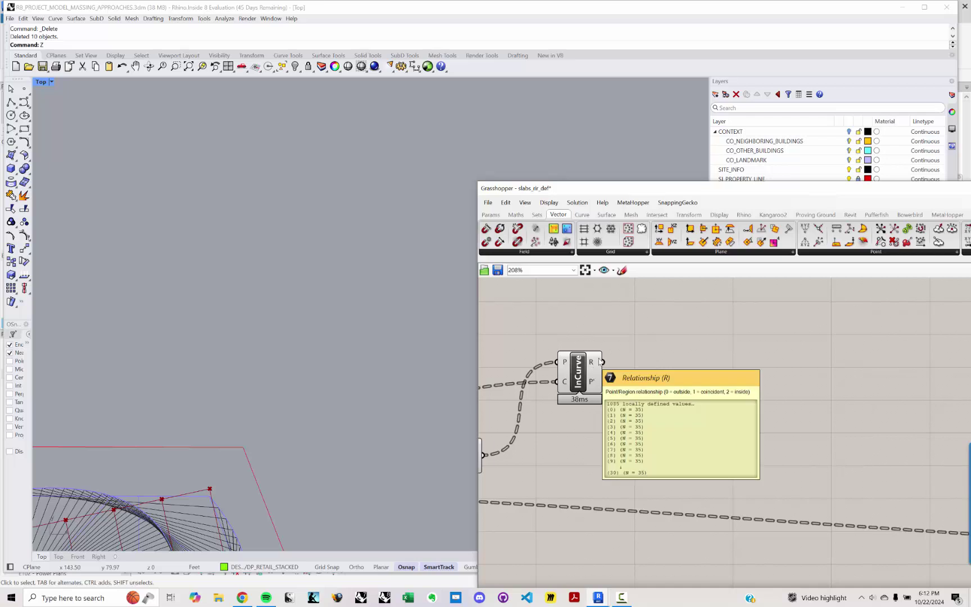
{"action": "double_click", "coordinate": [642, 346]}
{"action": "type", "text": "//"}
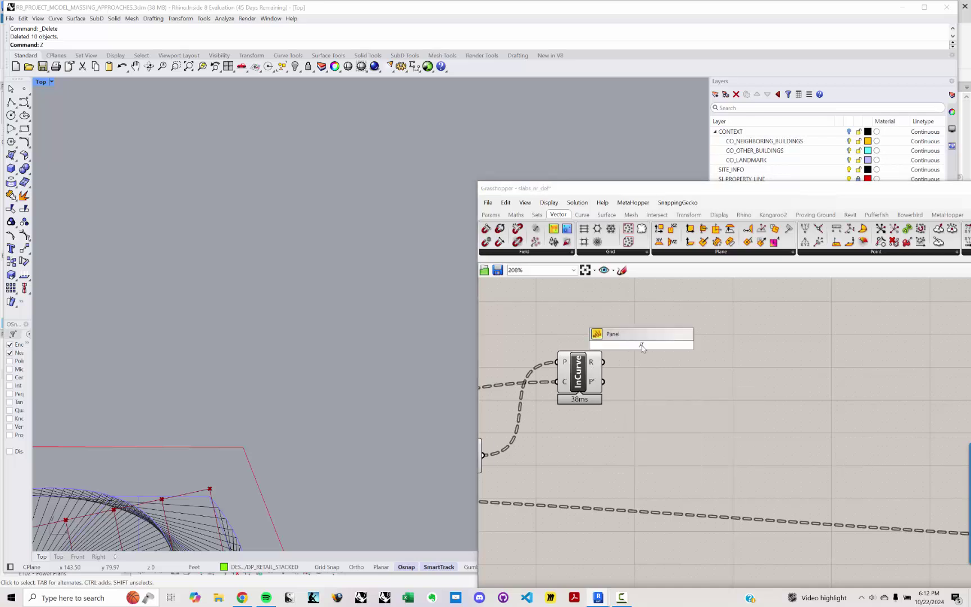
{"action": "key", "text": "Return"}
{"action": "right_click_drag", "start_coordinate": [641, 345], "coordinate": [578, 366]}
{"action": "left_click_drag", "start_coordinate": [578, 366], "coordinate": [698, 340]}
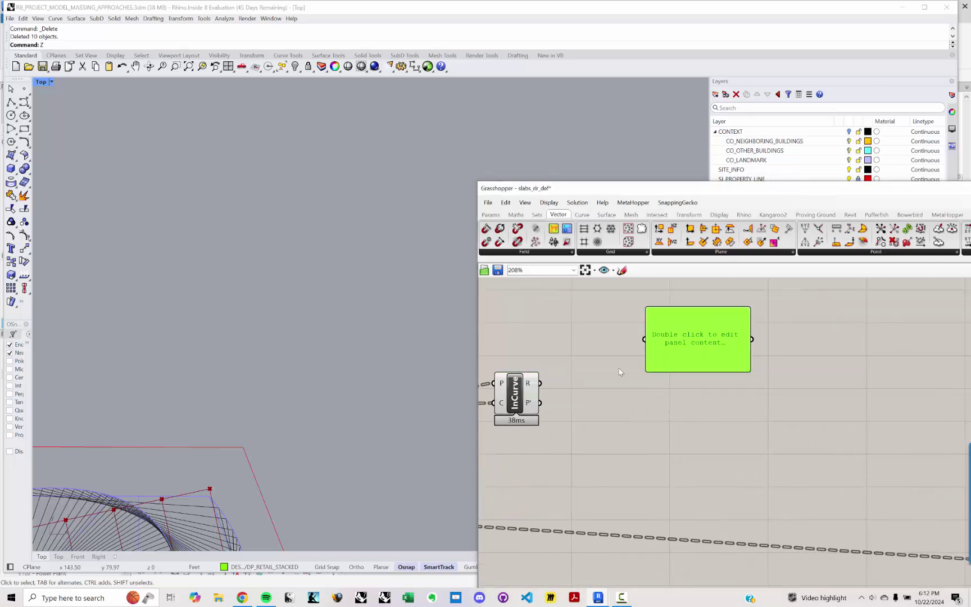
{"action": "left_click_drag", "start_coordinate": [541, 382], "coordinate": [718, 514]}
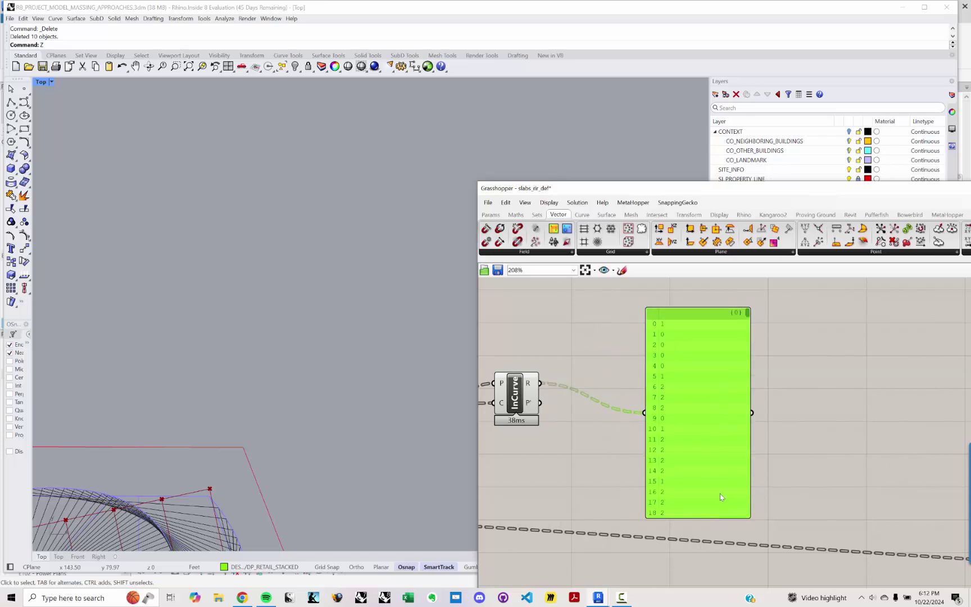
- Examine the point relationship values listed in the Panel and delete the Panel
{"action": "right_click_drag", "start_coordinate": [629, 466], "coordinate": [543, 475]}
{"action": "right_click_drag", "start_coordinate": [599, 462], "coordinate": [689, 447]}
{"action": "left_click_drag", "start_coordinate": [704, 445], "coordinate": [739, 428]}
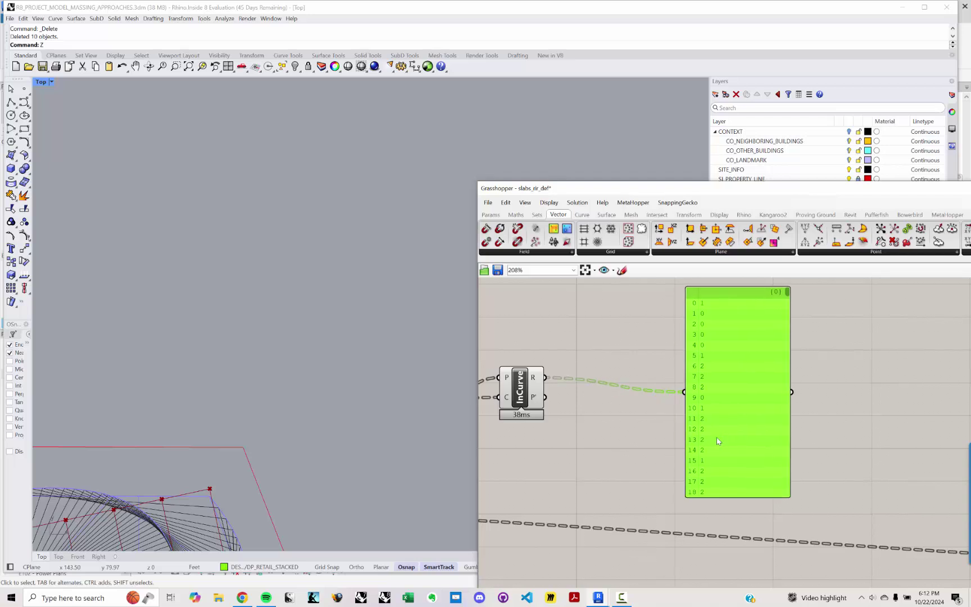
{"action": "key", "text": "Delete"}
- Inspect the Relationship output of Point In Curve for its value meanings and branch structure
{"action": "right_click_drag", "start_coordinate": [629, 424], "coordinate": [598, 428]}
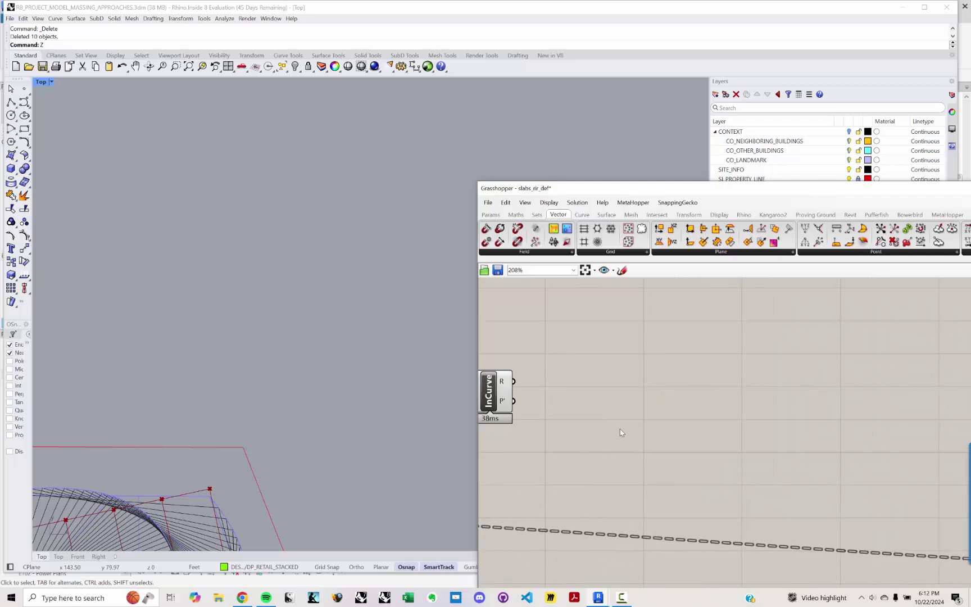
{"action": "double_click", "coordinate": [621, 429]}
{"action": "right_click_drag", "start_coordinate": [570, 397], "coordinate": [748, 414]}
{"action": "scroll", "coordinate": [748, 414], "scroll_direction": "down", "scroll_amount": 1}
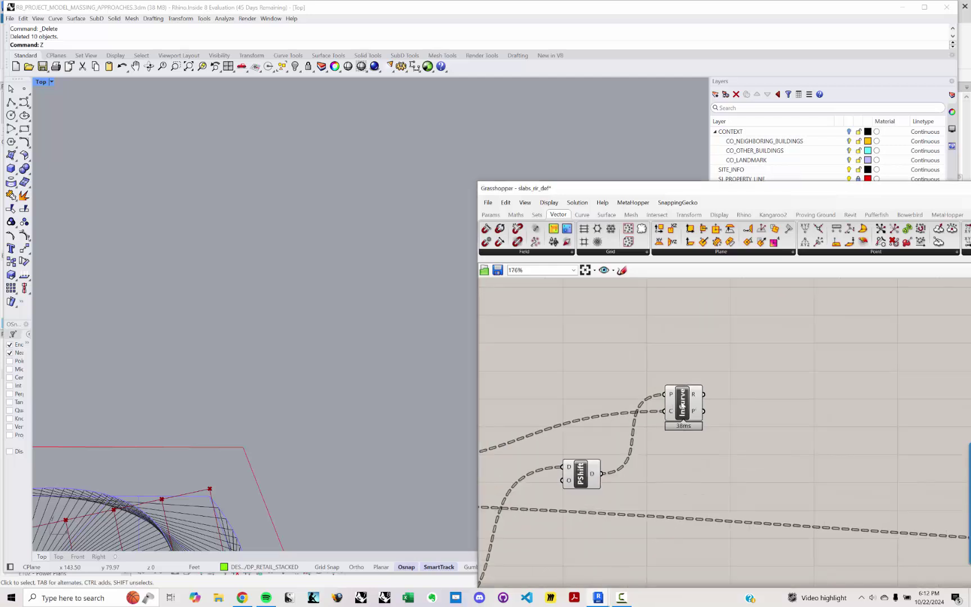
{"action": "right_click_drag", "start_coordinate": [683, 416], "coordinate": [678, 440]}
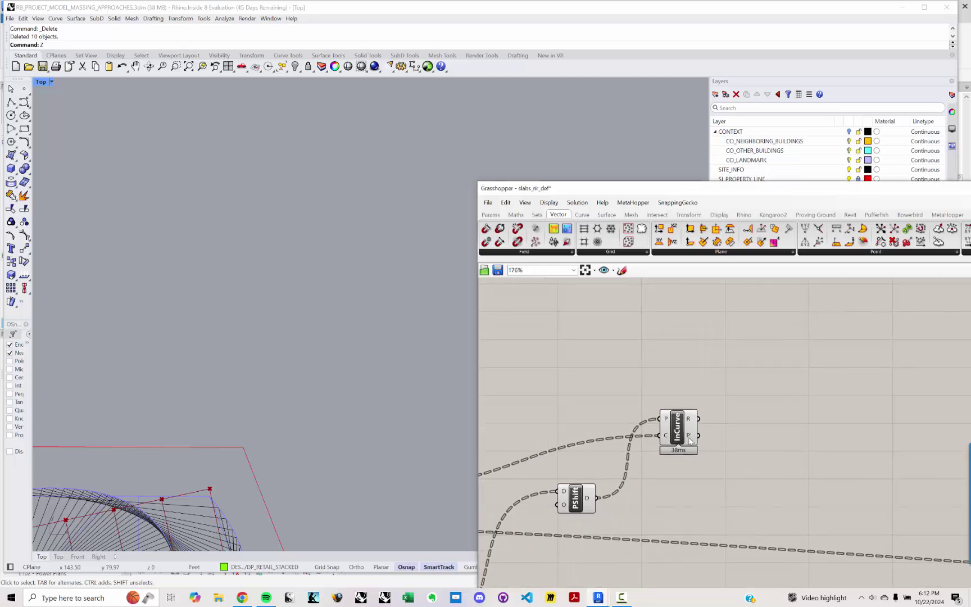
{"action": "mouse_move", "coordinate": [690, 423]}
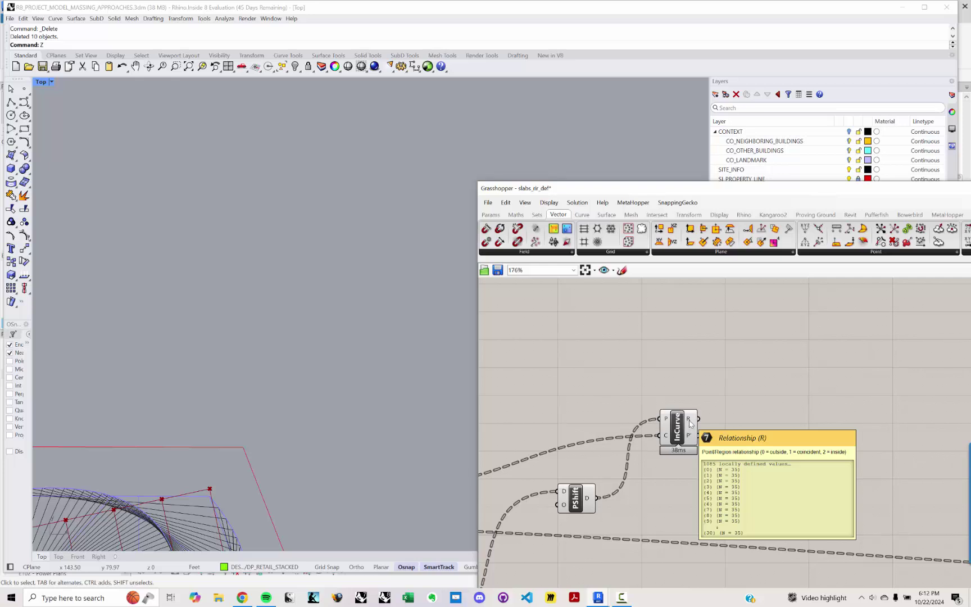
{"action": "right_click_drag", "start_coordinate": [680, 422], "coordinate": [622, 368]}
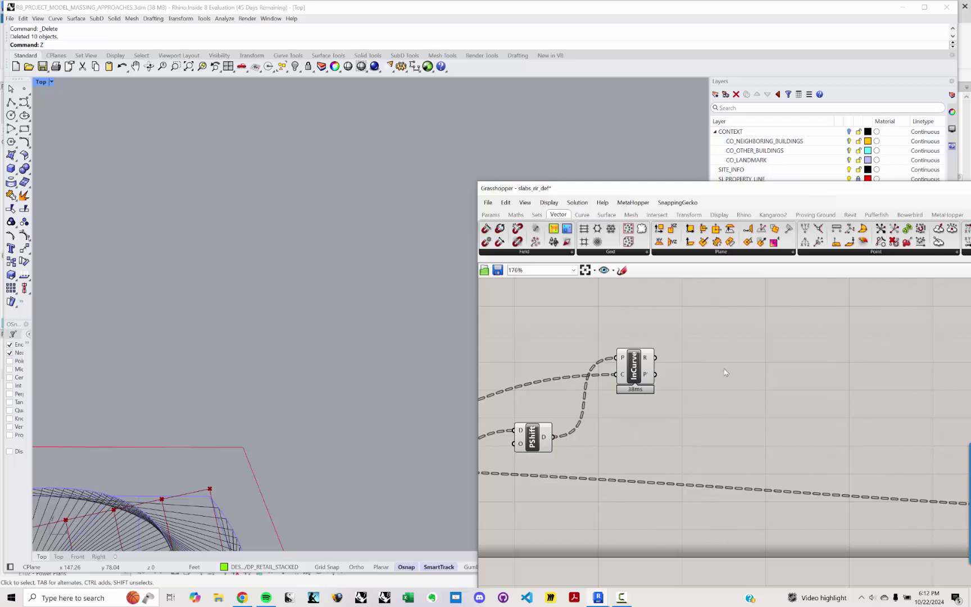
- Rearrange the canvas so Shift Paths sits above the curve wire and Point In Curve sits just below and beyond it
{"action": "scroll", "coordinate": [725, 372], "scroll_direction": "down", "scroll_amount": 2}
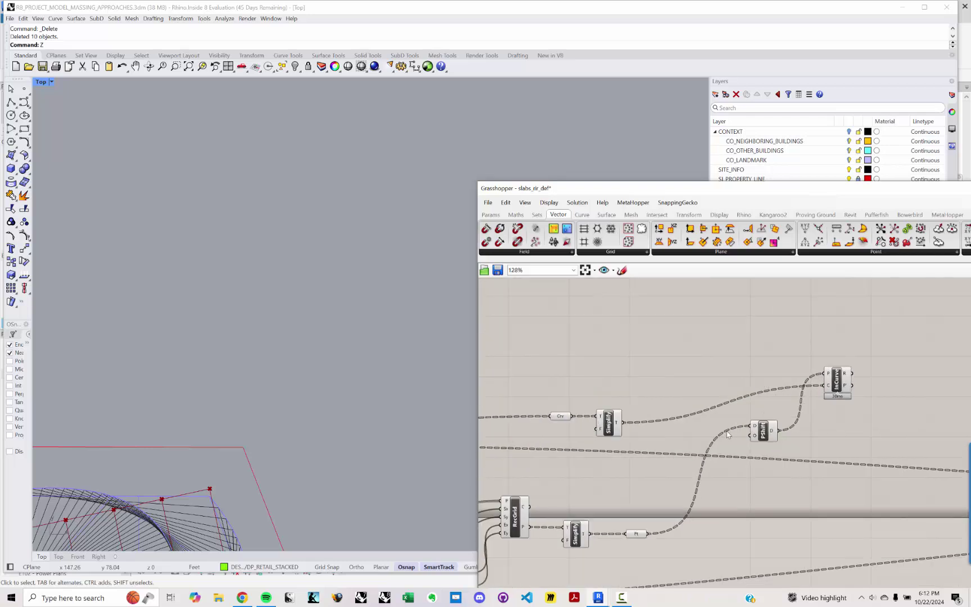
{"action": "left_click_drag", "start_coordinate": [760, 437], "coordinate": [722, 382]}
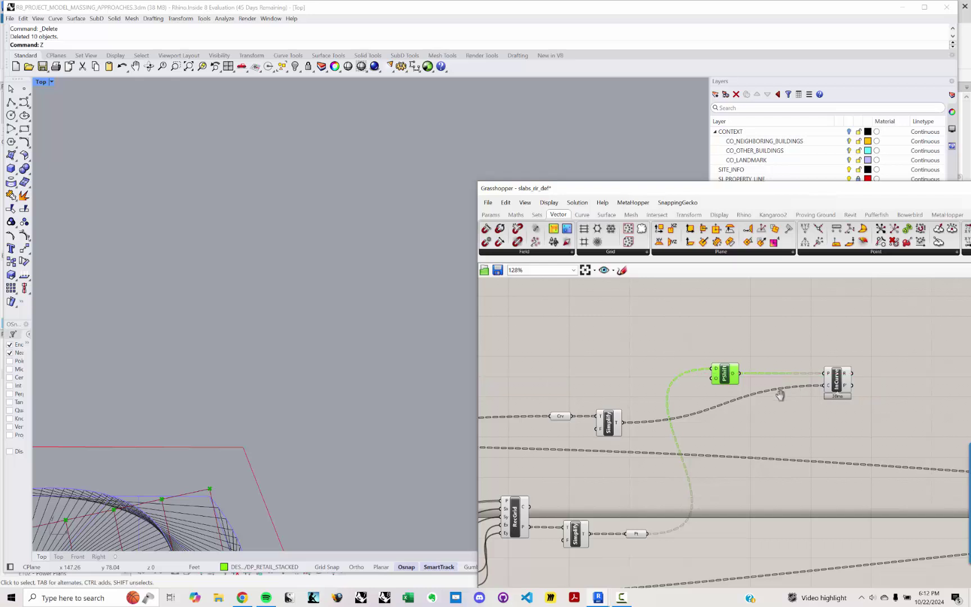
{"action": "right_click_drag", "start_coordinate": [781, 395], "coordinate": [604, 403]}
{"action": "left_click_drag", "start_coordinate": [676, 390], "coordinate": [602, 427]}
- Add a Point parameter, connect the Shift Paths output to it, and align it beside Shift Paths
{"action": "double_click", "coordinate": [616, 389]}
{"action": "type", "text": "POINT"}
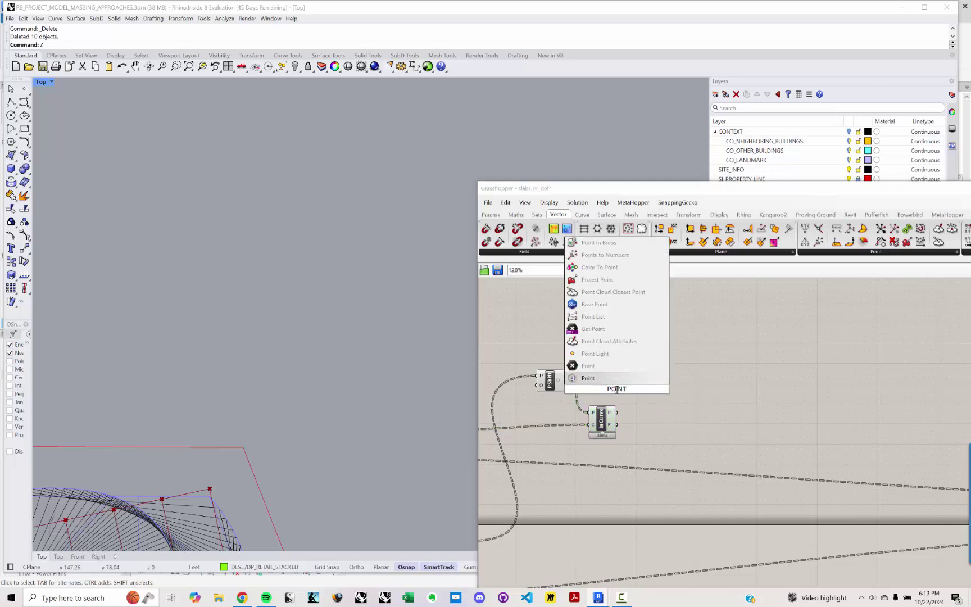
{"action": "key", "text": "Return"}
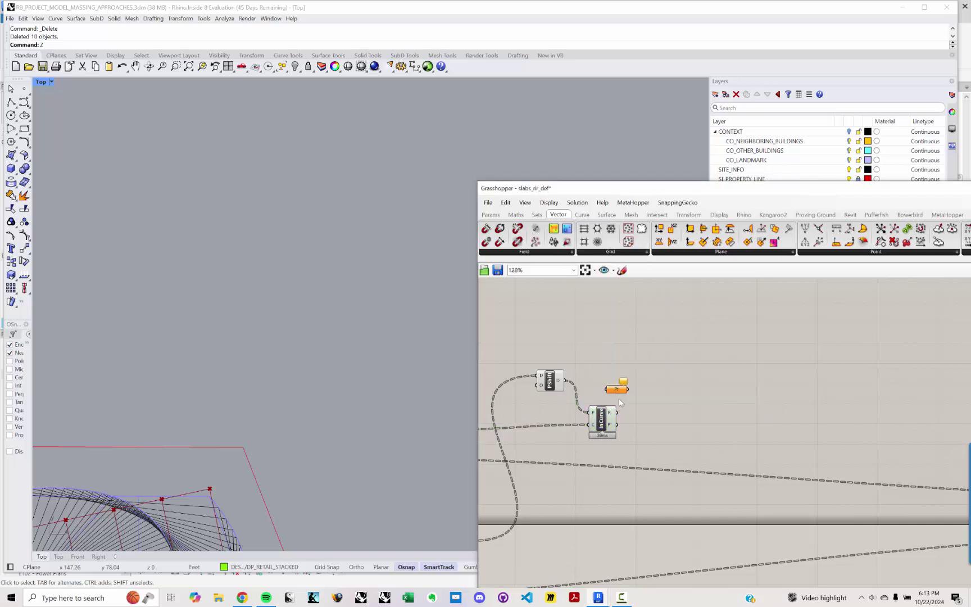
{"action": "left_click_drag", "start_coordinate": [565, 381], "coordinate": [607, 390]}
{"action": "left_click_drag", "start_coordinate": [615, 389], "coordinate": [600, 380]}
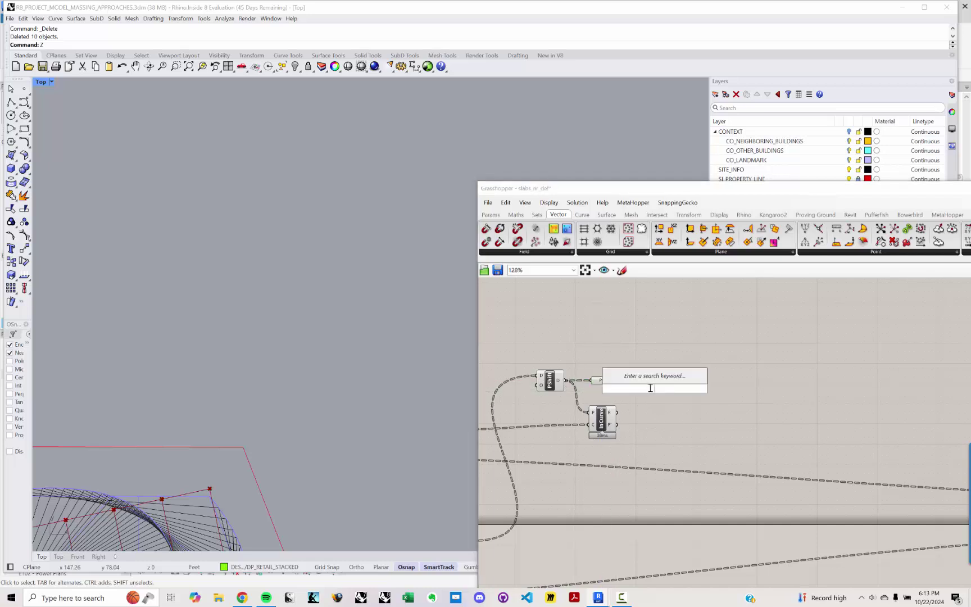
- Add a Graft Tree component beyond the new Point parameter, connect the parameter's output to it, and align the two
{"action": "right_click", "coordinate": [601, 382]}
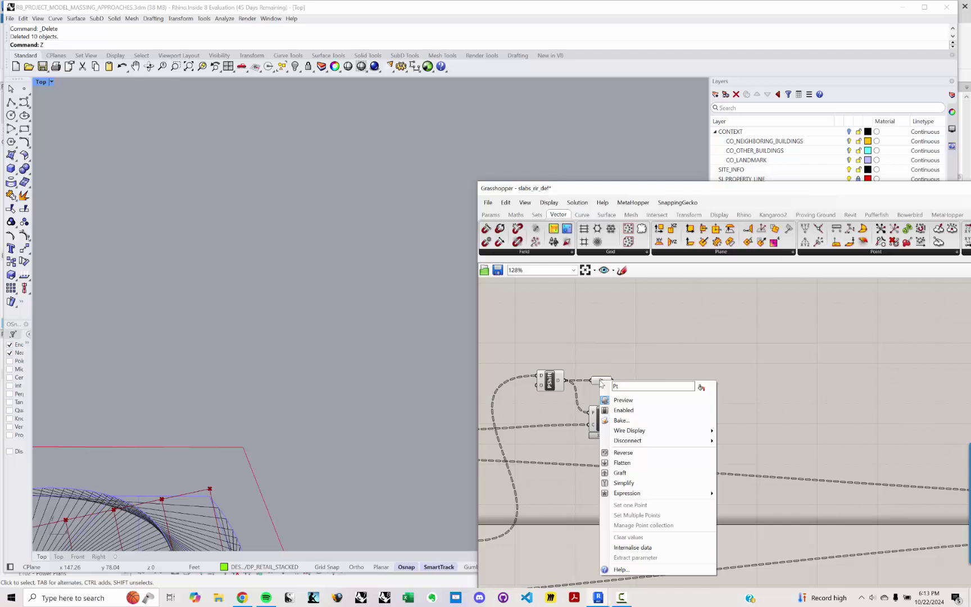
{"action": "key", "text": "Escape"}
{"action": "double_click", "coordinate": [646, 390]}
{"action": "type", "text": "graft"}
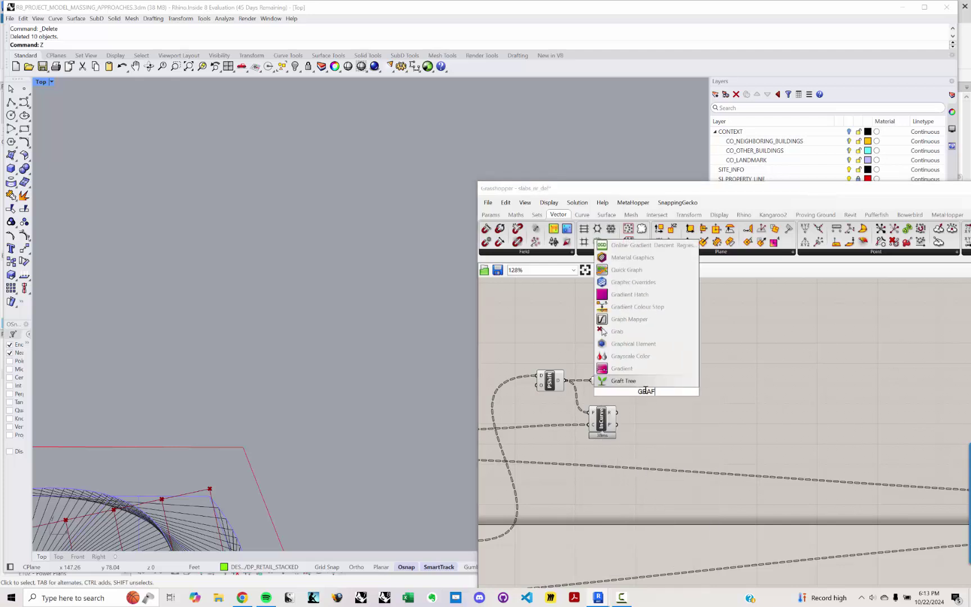
{"action": "key", "text": "Return"}
{"action": "left_click_drag", "start_coordinate": [613, 380], "coordinate": [649, 383]}
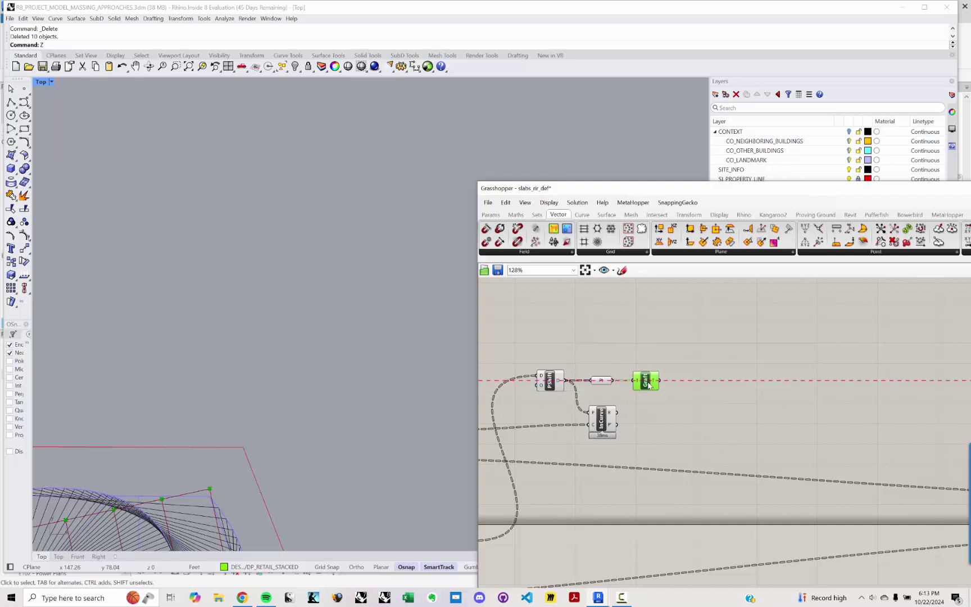
- Add a second Graft Tree below the first, connect Point In Curve's Relationship output to it, align both, and compare their output trees
{"action": "left_click", "coordinate": [661, 389]}
{"action": "right_click_drag", "start_coordinate": [665, 389], "coordinate": [581, 386]}
{"action": "scroll", "coordinate": [527, 409], "scroll_direction": "up", "scroll_amount": 1}
{"action": "scroll", "coordinate": [527, 411], "scroll_direction": "up", "scroll_amount": 1}
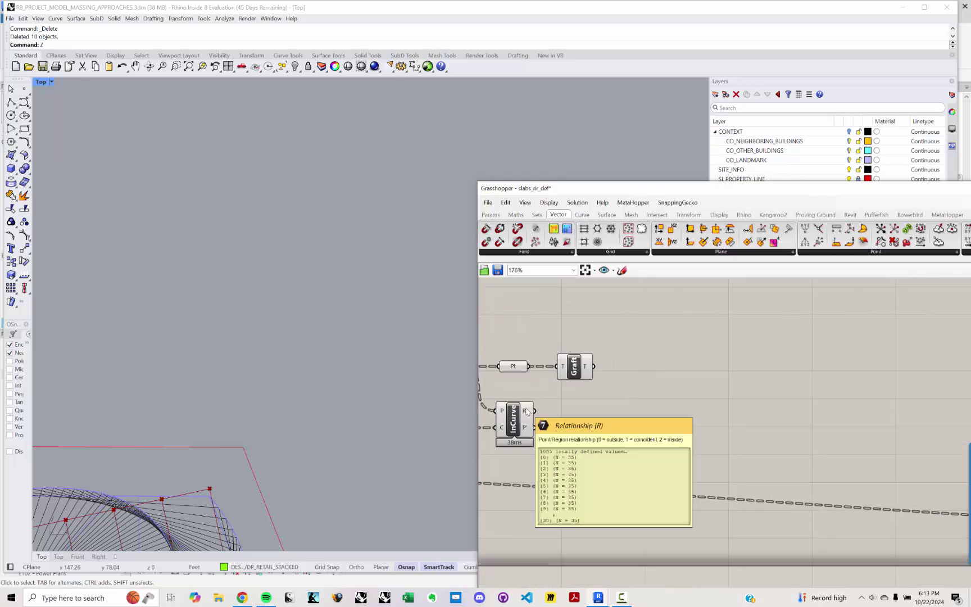
{"action": "double_click", "coordinate": [563, 433]}
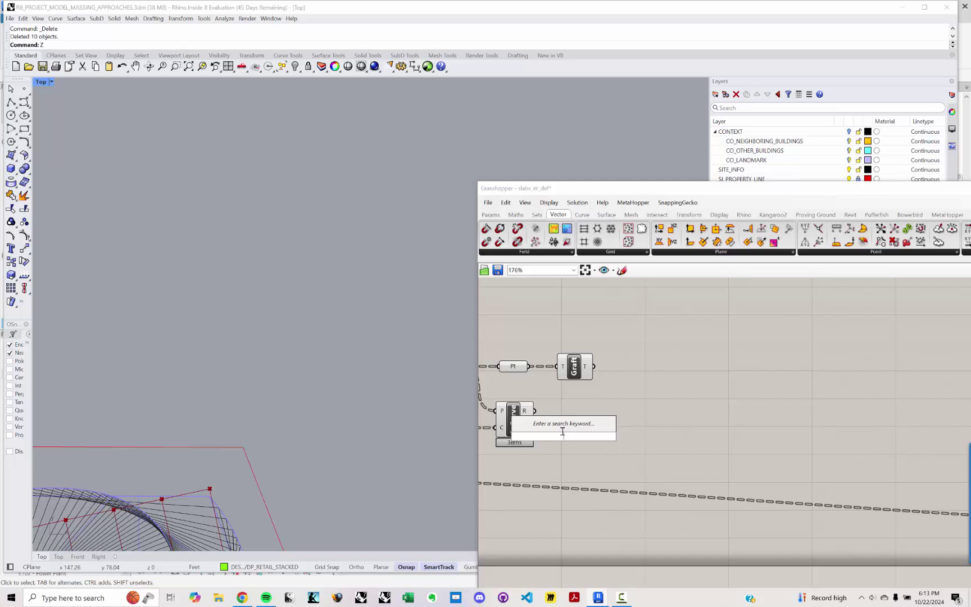
{"action": "type", "text": "graft"}
{"action": "left_click", "coordinate": [540, 426]}
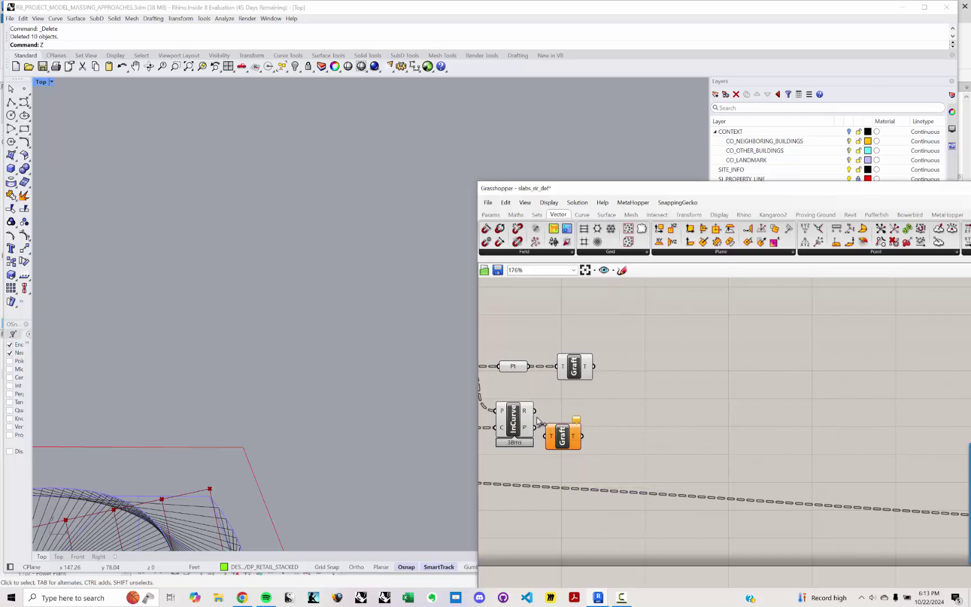
{"action": "left_click_drag", "start_coordinate": [535, 411], "coordinate": [575, 410]}
{"action": "left_click", "coordinate": [588, 389]}
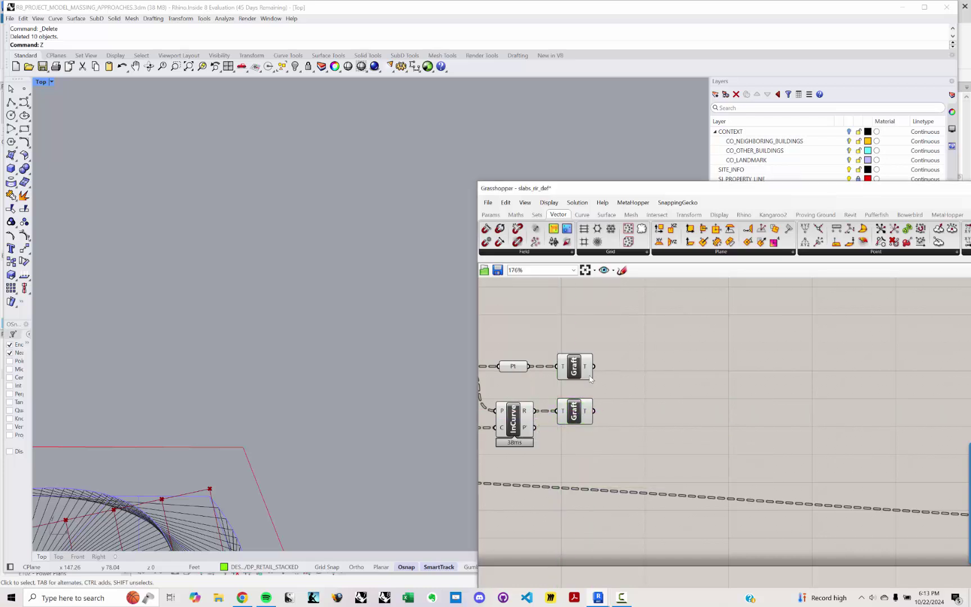
{"action": "mouse_move", "coordinate": [588, 368]}
{"action": "mouse_move", "coordinate": [586, 412]}
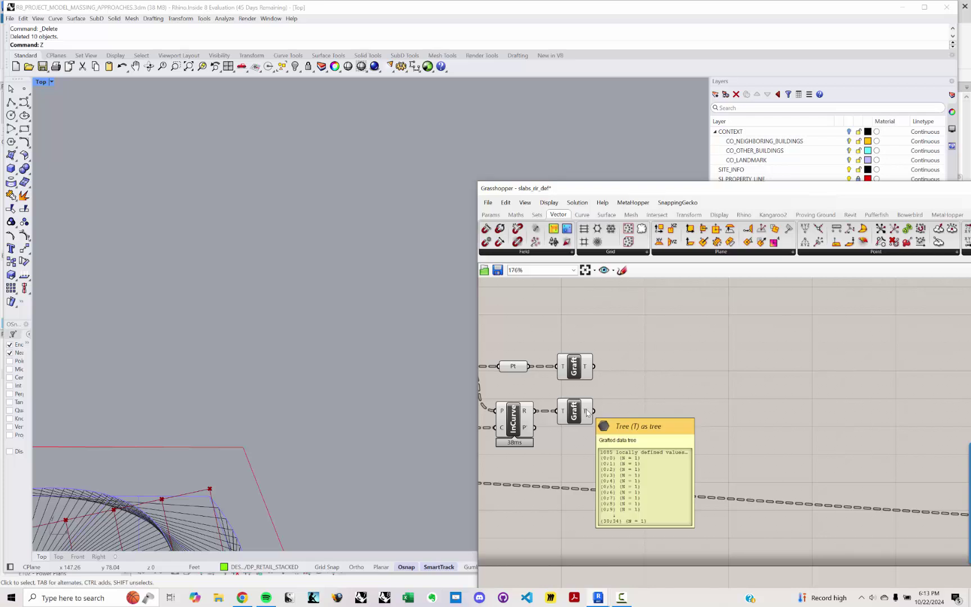
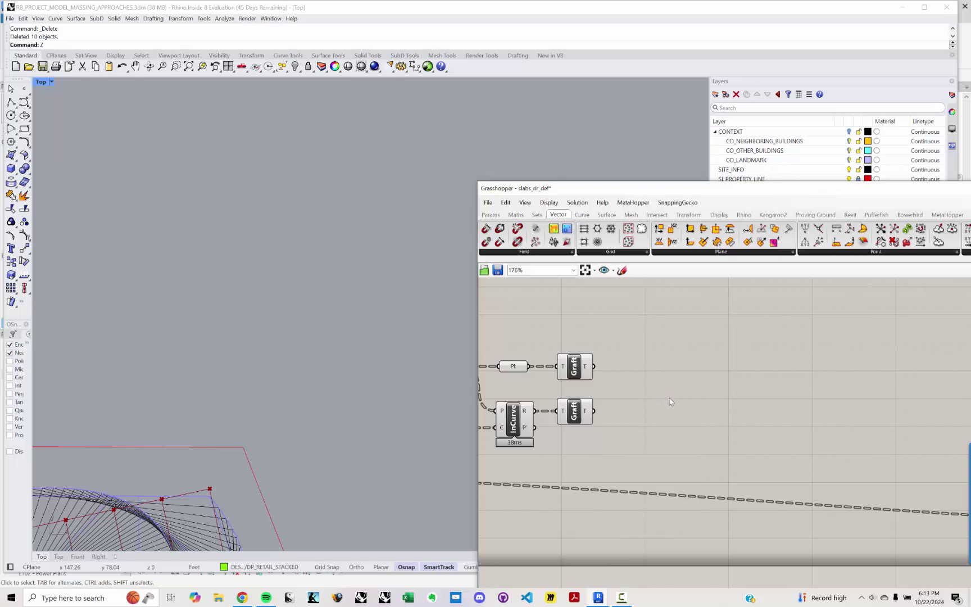
- Add a Cull Pattern component, connecting the grafted points to its List input and the grafted relationship values to its Pattern input
{"action": "double_click", "coordinate": [670, 401]}
{"action": "type", "text": "CULL PA"}
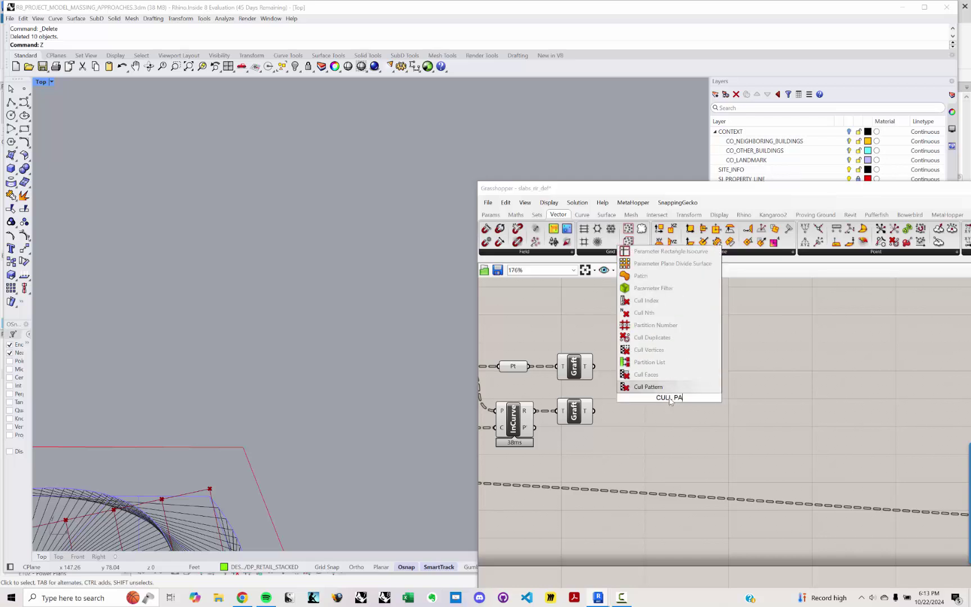
{"action": "key", "text": "Return"}
{"action": "left_click_drag", "start_coordinate": [670, 401], "coordinate": [663, 365]}
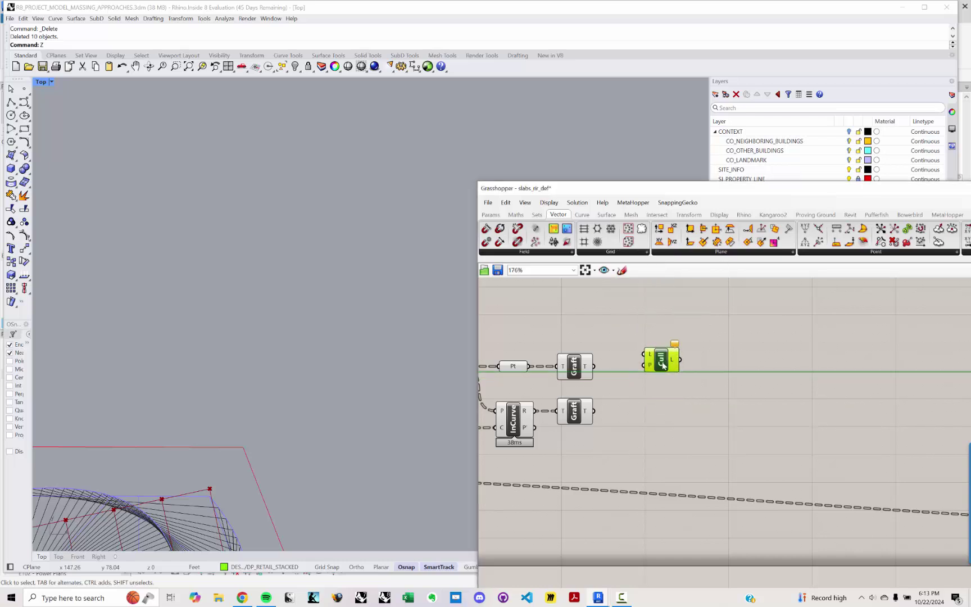
{"action": "scroll", "coordinate": [662, 365], "scroll_direction": "up", "scroll_amount": 2}
{"action": "left_click_drag", "start_coordinate": [572, 366], "coordinate": [662, 374]}
{"action": "left_click_drag", "start_coordinate": [572, 427], "coordinate": [646, 380]}
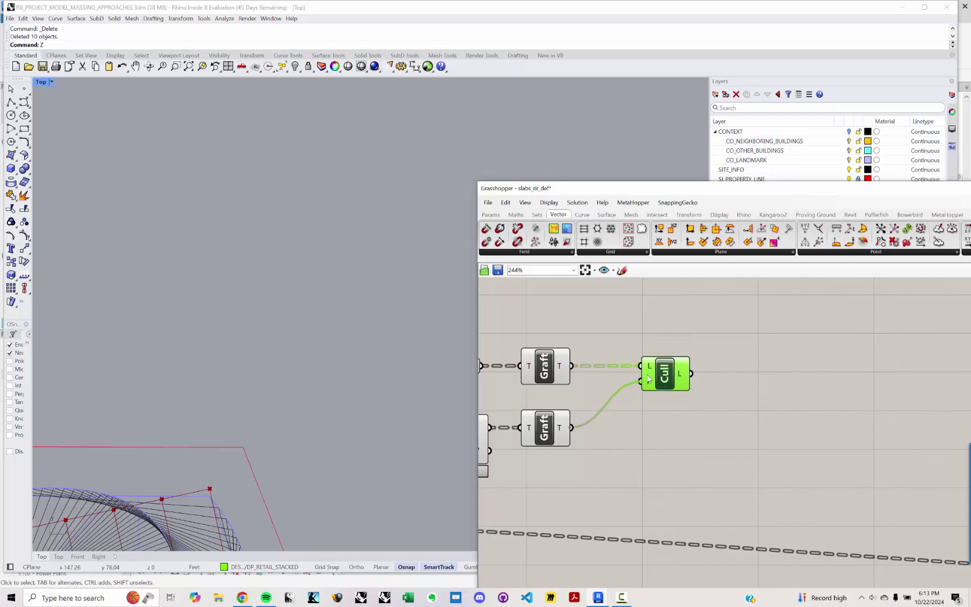
{"action": "mouse_move", "coordinate": [684, 375]}
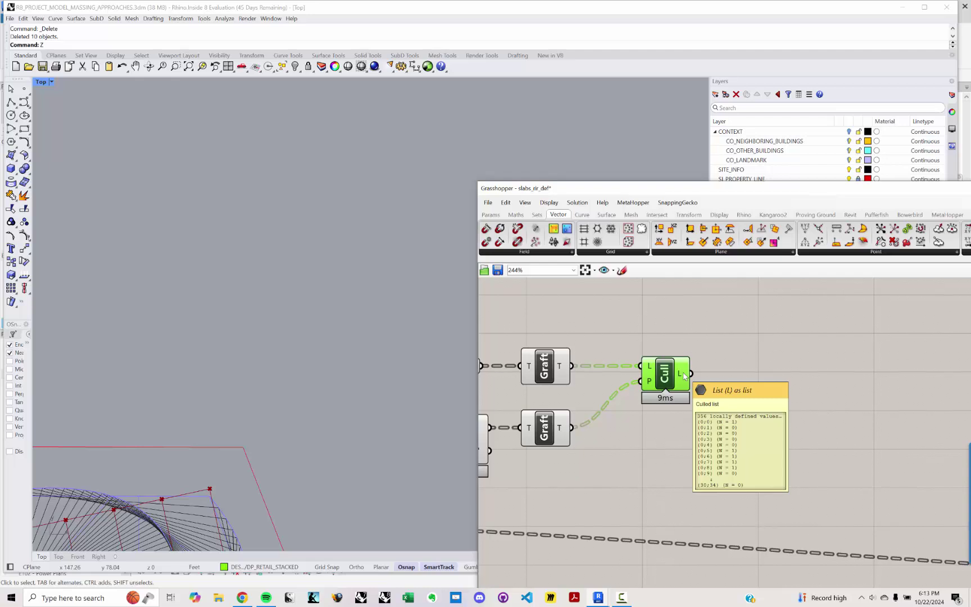
{"action": "mouse_move", "coordinate": [649, 386]}
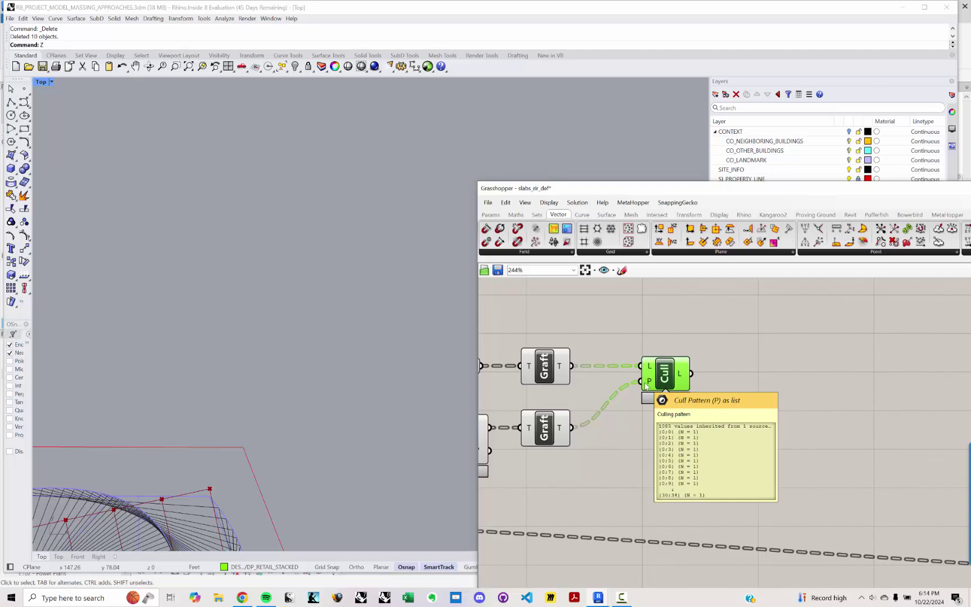
- Connect a panel to the Cull Pattern output, align it, and review the listed point coordinates by branch
{"action": "right_click_drag", "start_coordinate": [764, 393], "coordinate": [705, 397]}
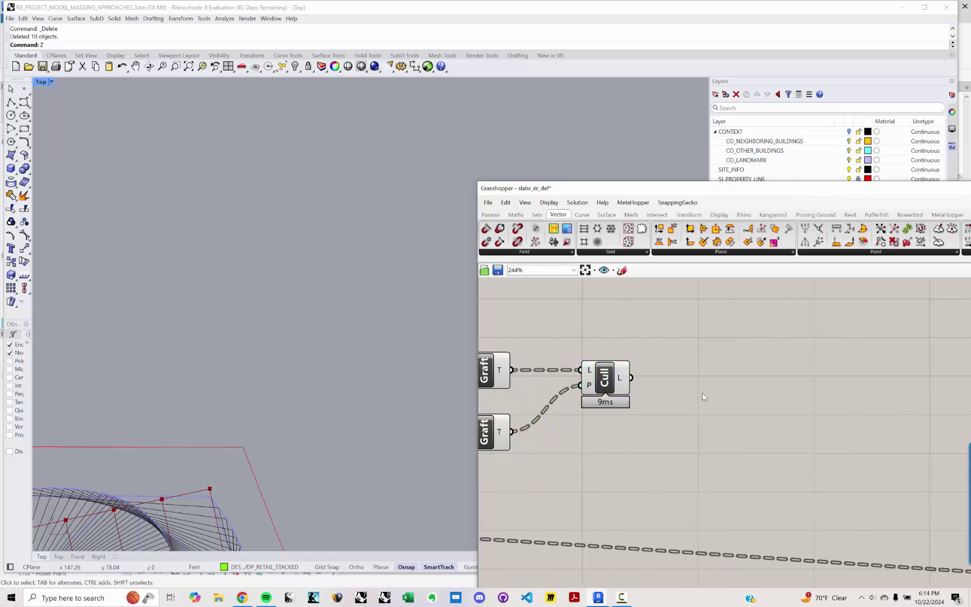
{"action": "double_click", "coordinate": [705, 397]}
{"action": "type", "text": "//"}
{"action": "key", "text": "Return"}
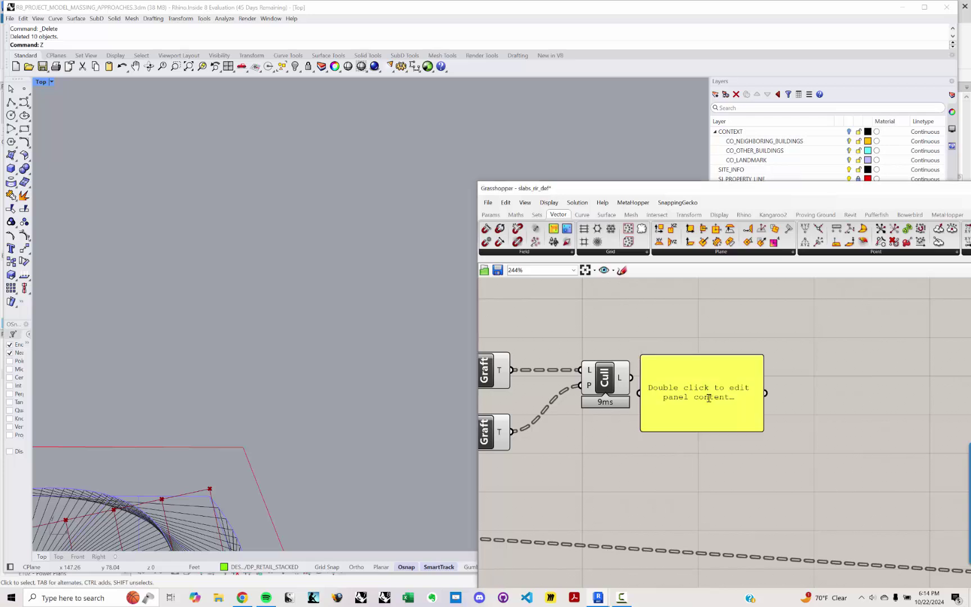
{"action": "left_click_drag", "start_coordinate": [631, 377], "coordinate": [640, 393]}
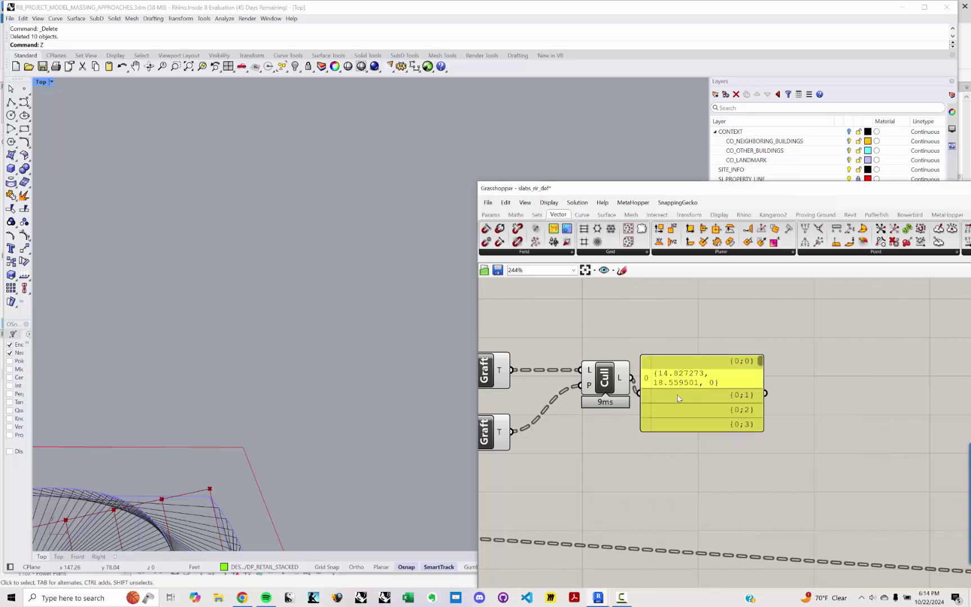
{"action": "left_click_drag", "start_coordinate": [710, 383], "coordinate": [734, 368]}
{"action": "left_click_drag", "start_coordinate": [786, 349], "coordinate": [785, 386]}
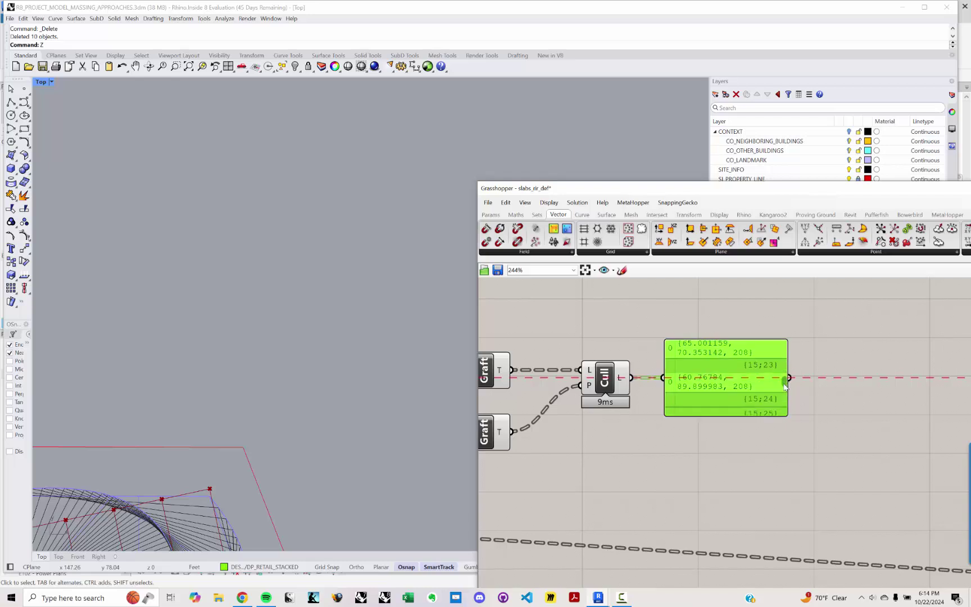
{"action": "right_click_drag", "start_coordinate": [235, 452], "coordinate": [295, 367]}
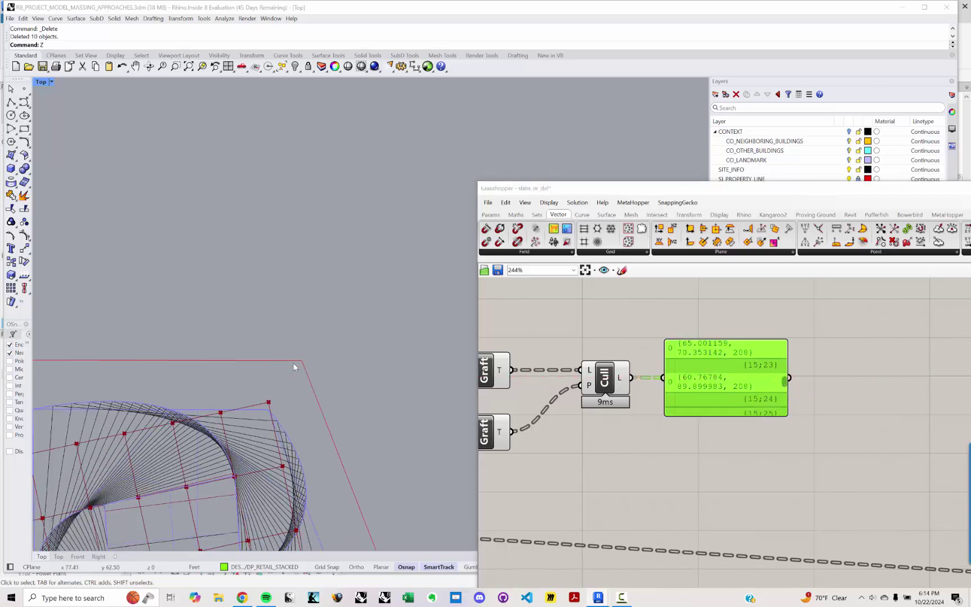
{"action": "scroll", "coordinate": [295, 366], "scroll_direction": "down", "scroll_amount": 8}
{"action": "right_click_drag", "start_coordinate": [275, 417], "coordinate": [269, 370]}
{"action": "scroll", "coordinate": [200, 459], "scroll_direction": "up", "scroll_amount": 4}
{"action": "scroll", "coordinate": [200, 458], "scroll_direction": "up", "scroll_amount": 2}
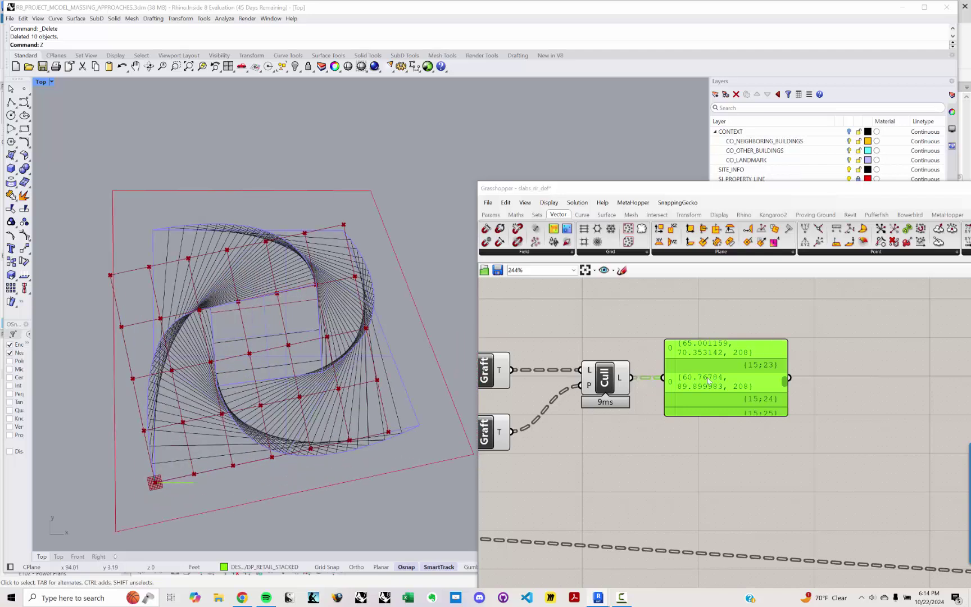
{"action": "left_click_drag", "start_coordinate": [706, 377], "coordinate": [793, 377]}
{"action": "left_click", "coordinate": [677, 358]}
{"action": "double_click", "coordinate": [677, 358]}
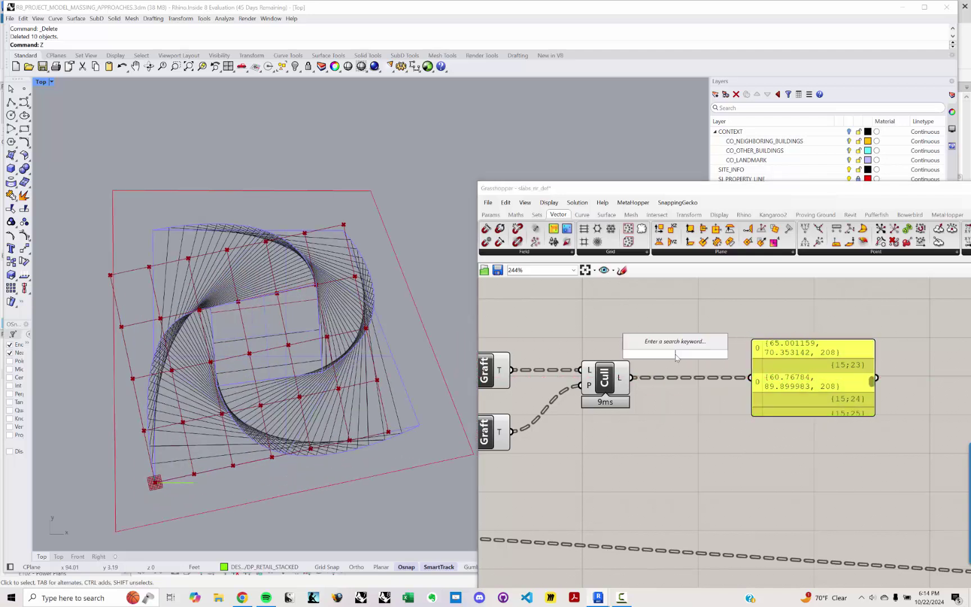
{"action": "type", "text": "point"}
{"action": "key", "text": "Return"}
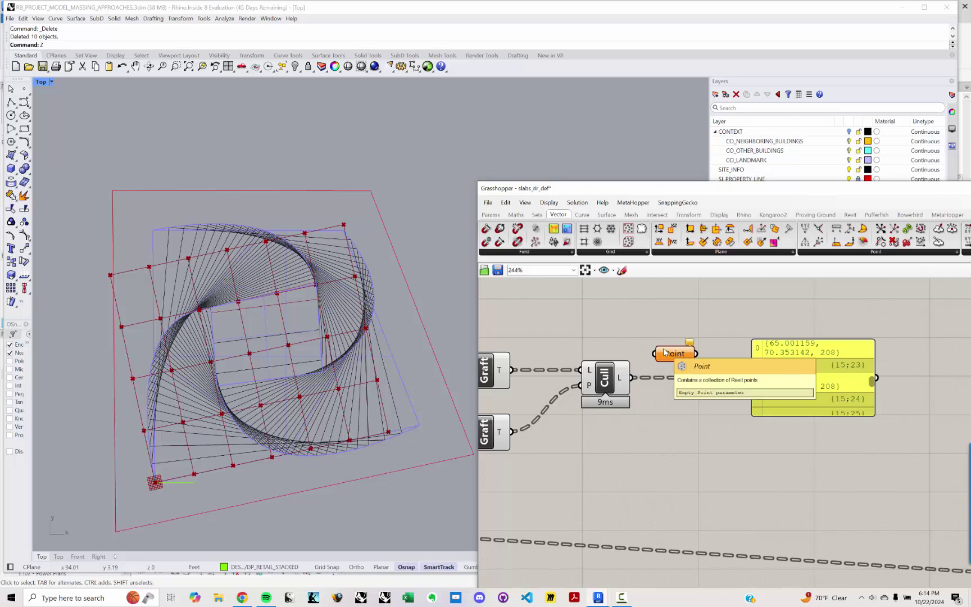
{"action": "left_click_drag", "start_coordinate": [631, 377], "coordinate": [672, 358]}
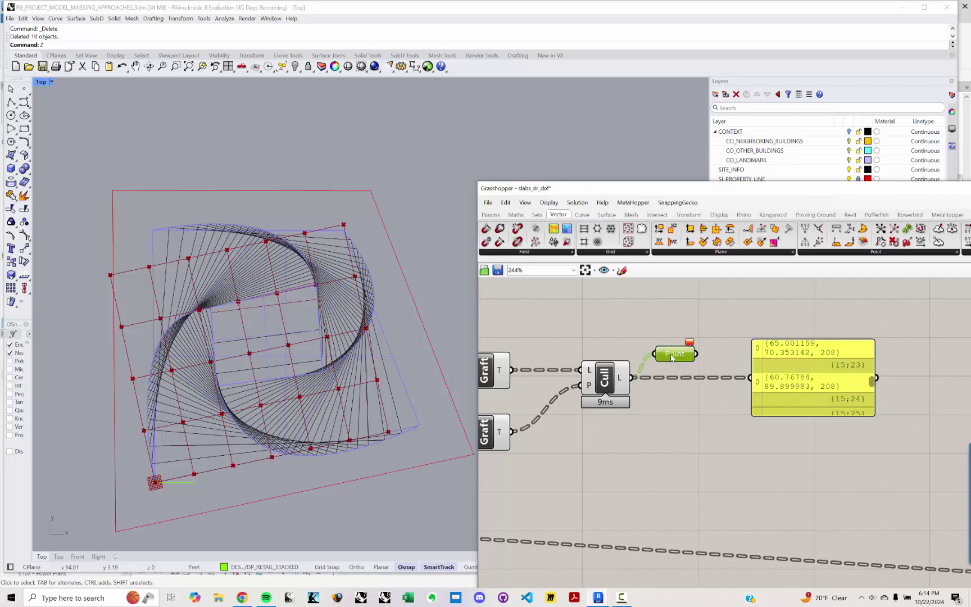
{"action": "key", "text": "Delete"}
- Add a standard three-dimensional Point parameter, connect the Cull Pattern output to it, and view the culled points in the model
{"action": "double_click", "coordinate": [665, 359]}
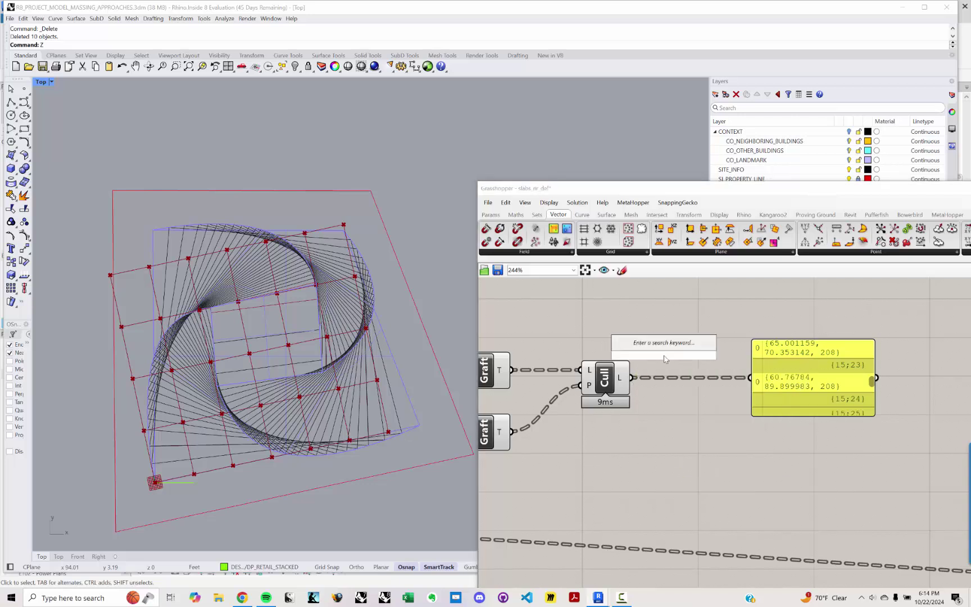
{"action": "type", "text": "point"}
{"action": "key", "text": "Return"}
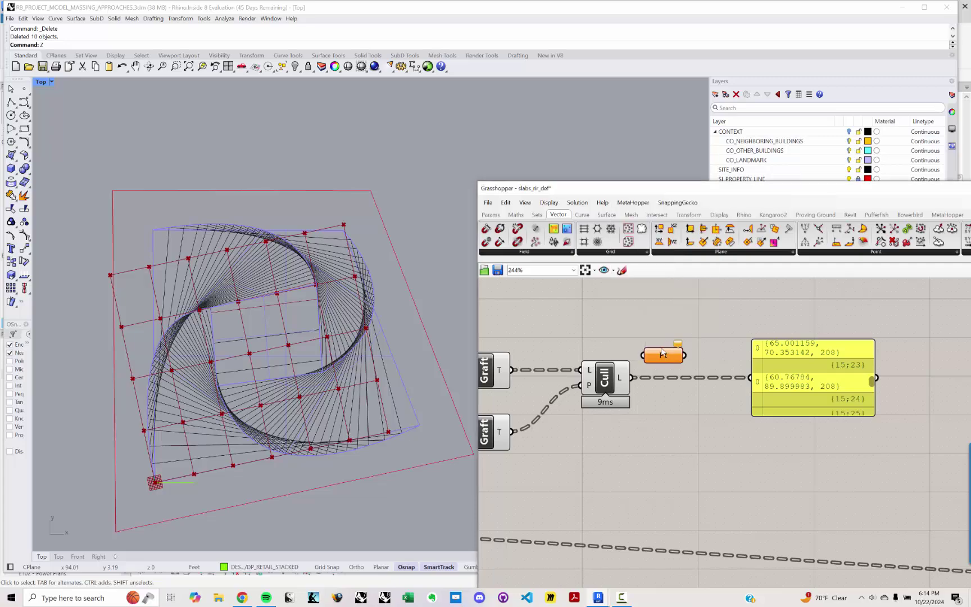
{"action": "left_click_drag", "start_coordinate": [632, 377], "coordinate": [674, 352]}
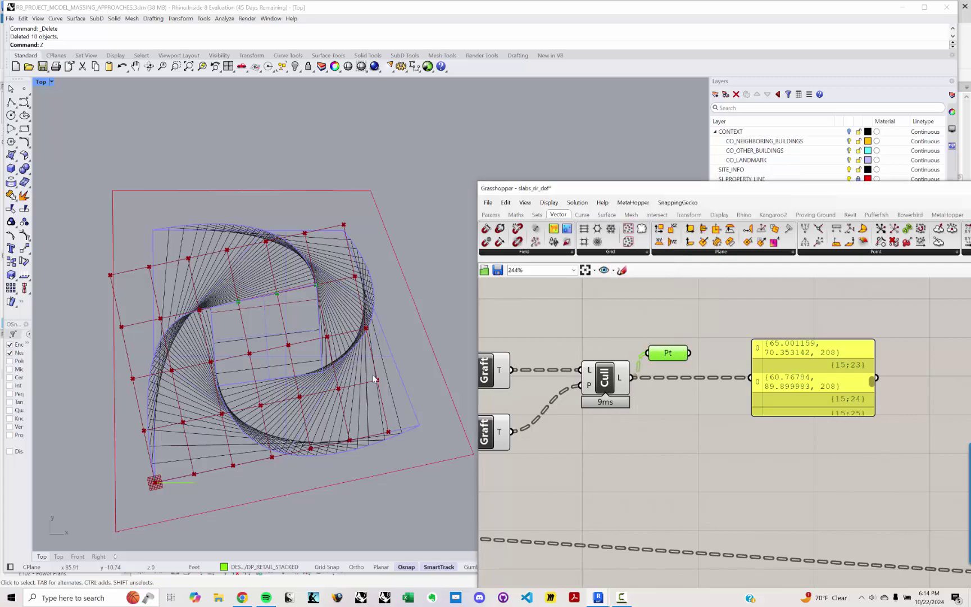
{"action": "right_click_drag", "start_coordinate": [374, 379], "coordinate": [367, 316], "text": "ctrl+shift"}
- Turn off the preview of the components from Shift Paths and Point In Curve through Cull Pattern
{"action": "scroll", "coordinate": [731, 344], "scroll_direction": "down", "scroll_amount": 4}
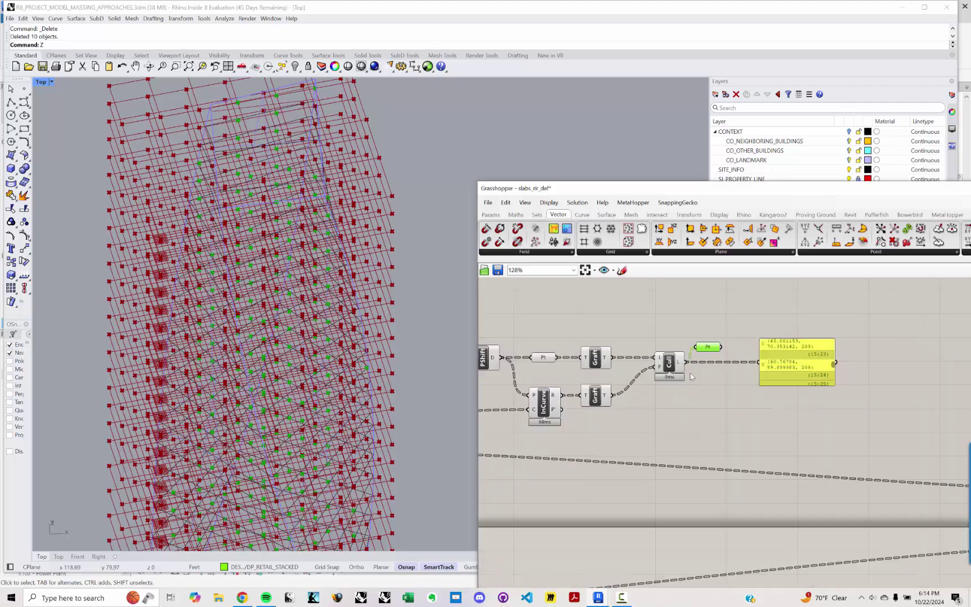
{"action": "scroll", "coordinate": [691, 375], "scroll_direction": "down", "scroll_amount": 3}
{"action": "left_click_drag", "start_coordinate": [681, 425], "coordinate": [450, 292]}
{"action": "middle_click", "coordinate": [533, 302]}
{"action": "left_click", "coordinate": [556, 315]}
{"action": "scroll", "coordinate": [559, 329], "scroll_direction": "down", "scroll_amount": 4}
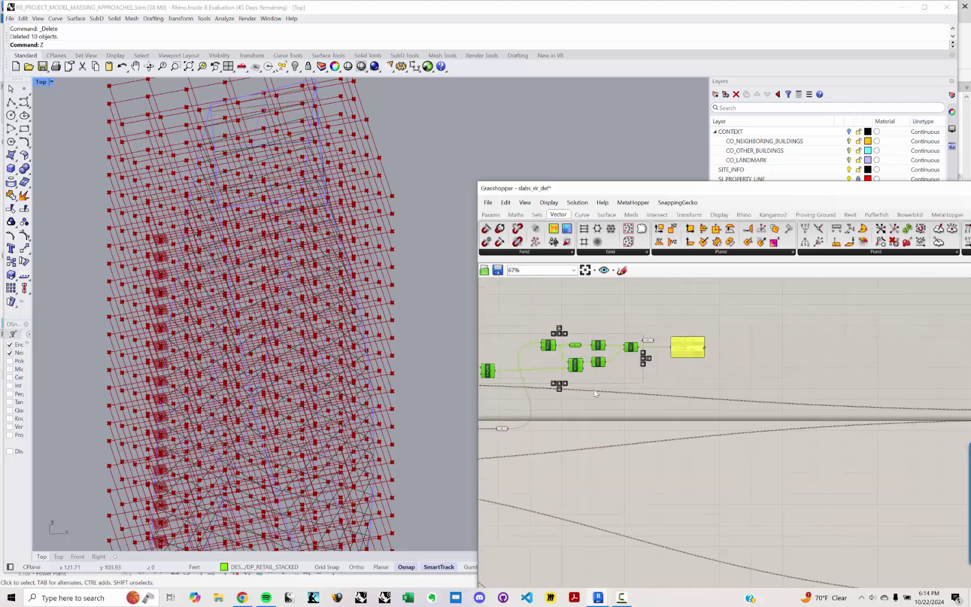
- Turn off the preview of the upstream grid and curve components, and inspect the culled points against the tower's slab curves
{"action": "right_click_drag", "start_coordinate": [595, 390], "coordinate": [779, 391]}
{"action": "left_click_drag", "start_coordinate": [780, 506], "coordinate": [495, 312]}
{"action": "middle_click", "coordinate": [496, 313]}
{"action": "left_click", "coordinate": [518, 328]}
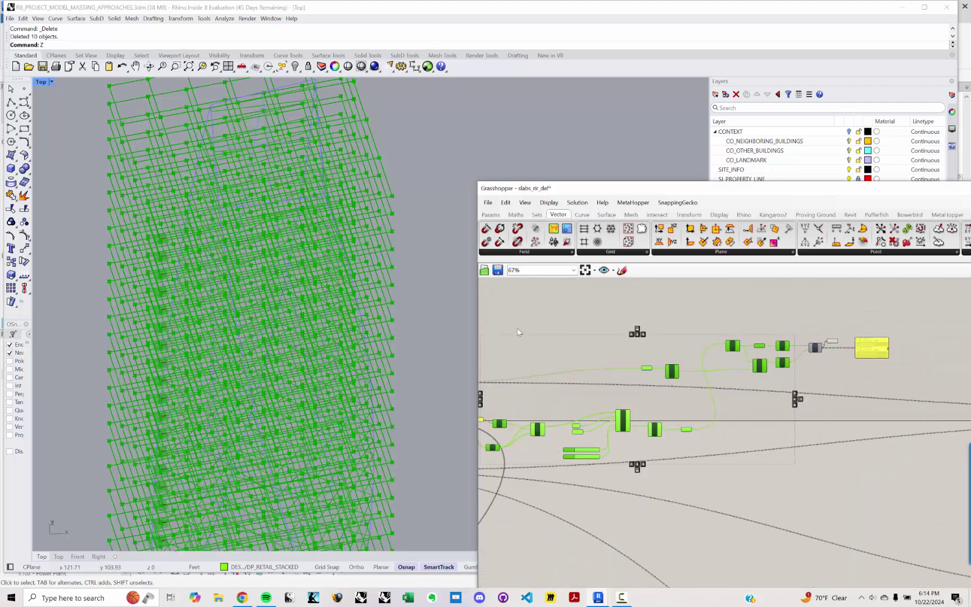
{"action": "right_click_drag", "start_coordinate": [522, 382], "coordinate": [646, 384]}
{"action": "left_click_drag", "start_coordinate": [672, 530], "coordinate": [530, 345]}
{"action": "middle_click", "coordinate": [544, 333]}
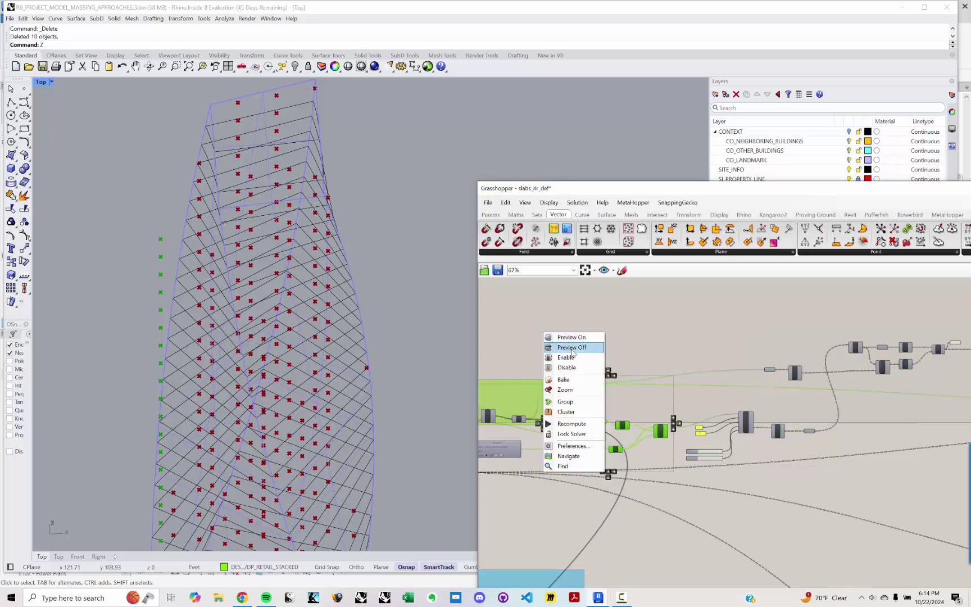
{"action": "left_click", "coordinate": [571, 349]}
{"action": "right_click_drag", "start_coordinate": [237, 360], "coordinate": [289, 366], "text": "ctrl+shift"}
{"action": "scroll", "coordinate": [787, 348], "scroll_direction": "up", "scroll_amount": 6}
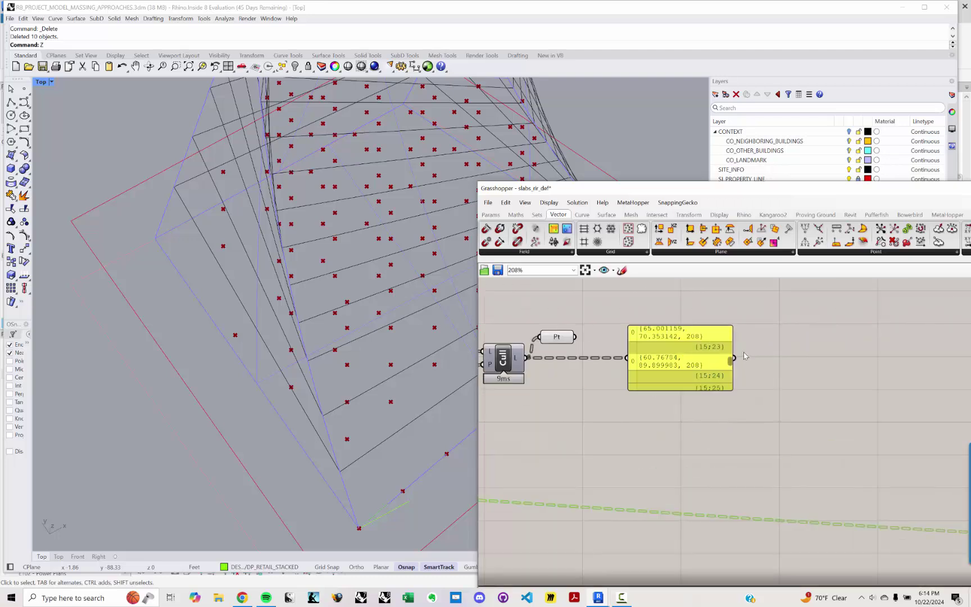
- Delete the panel fed by Cull Pattern and align the new Point parameter with Cull Pattern's output
{"action": "right_click_drag", "start_coordinate": [640, 361], "coordinate": [725, 379]}
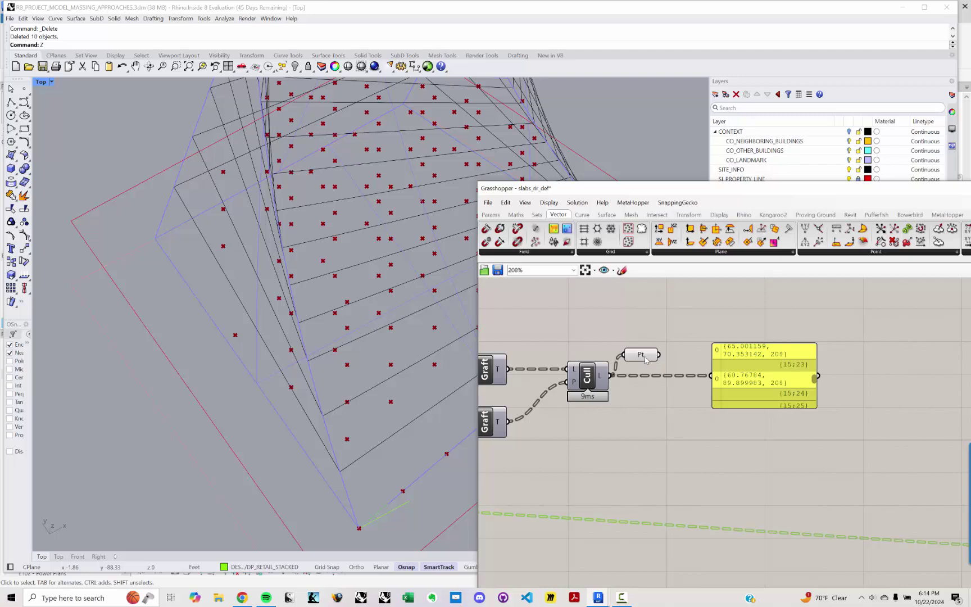
{"action": "left_click_drag", "start_coordinate": [645, 359], "coordinate": [667, 347]}
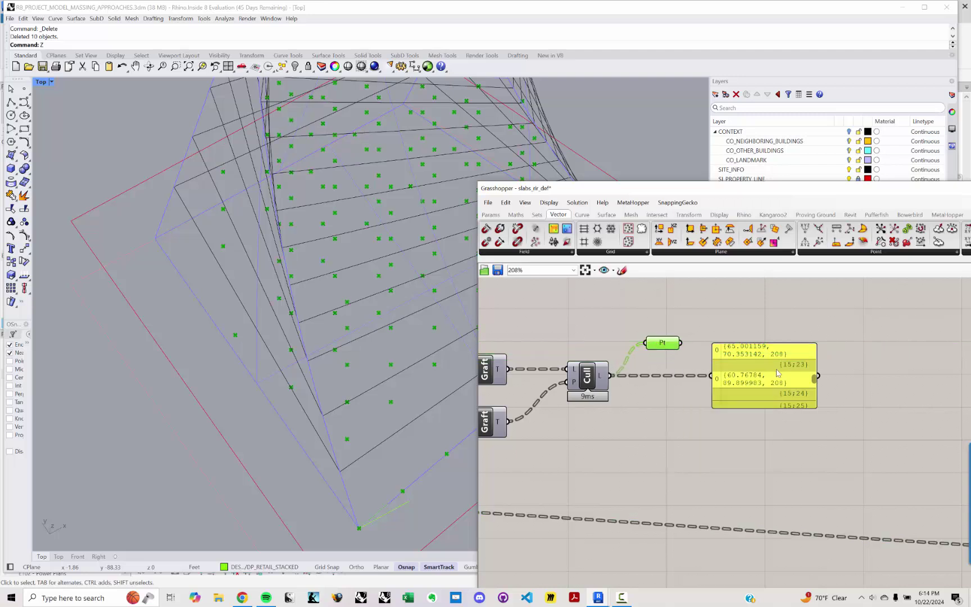
{"action": "left_click_drag", "start_coordinate": [778, 373], "coordinate": [788, 369]}
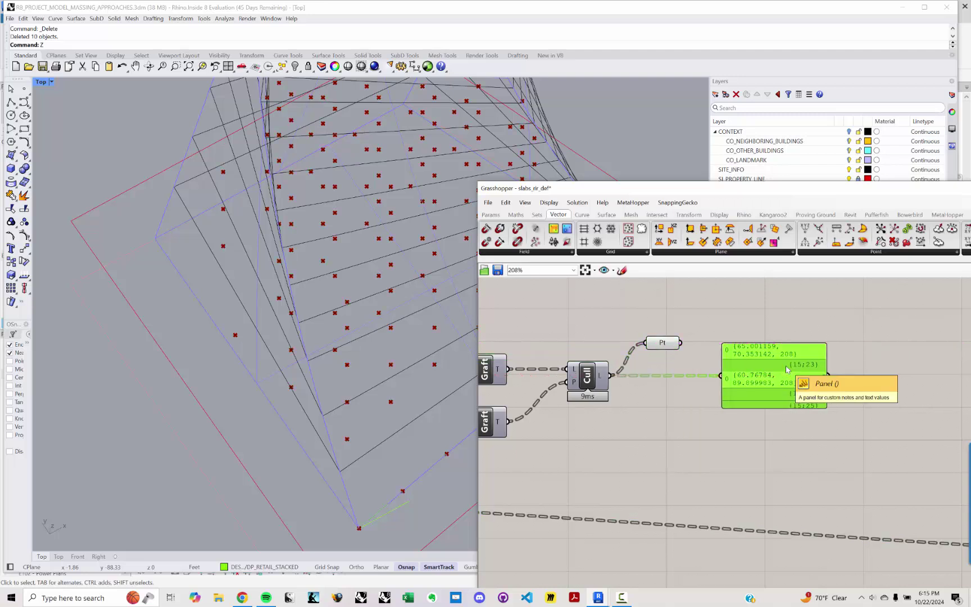
{"action": "mouse_move", "coordinate": [676, 347]}
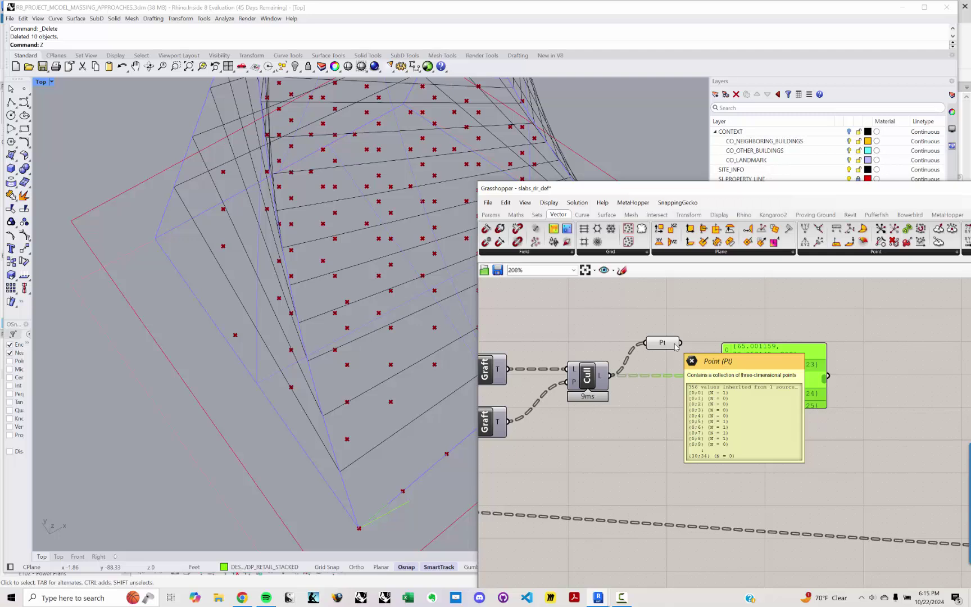
{"action": "left_click_drag", "start_coordinate": [783, 375], "coordinate": [781, 386]}
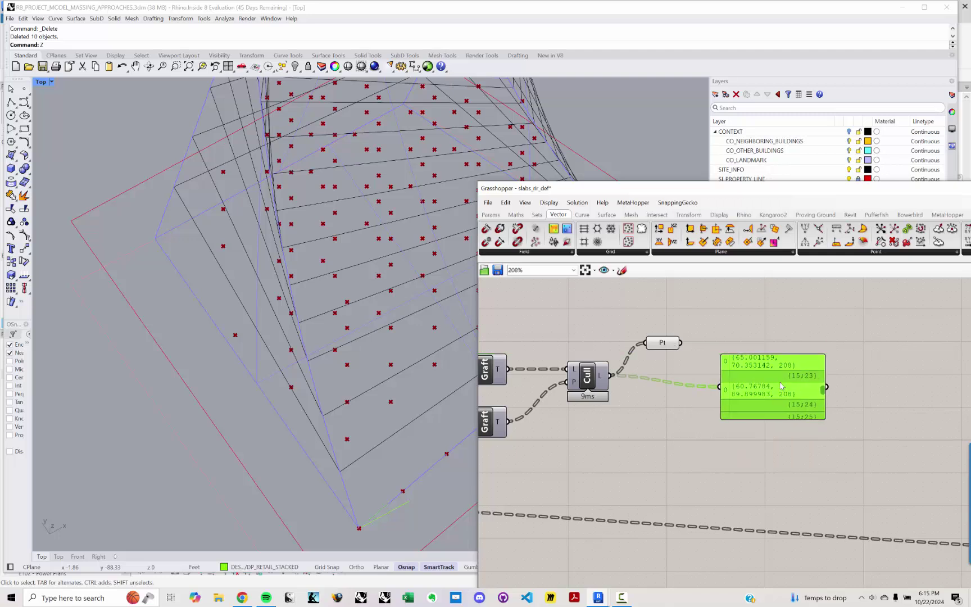
{"action": "key", "text": "Delete"}
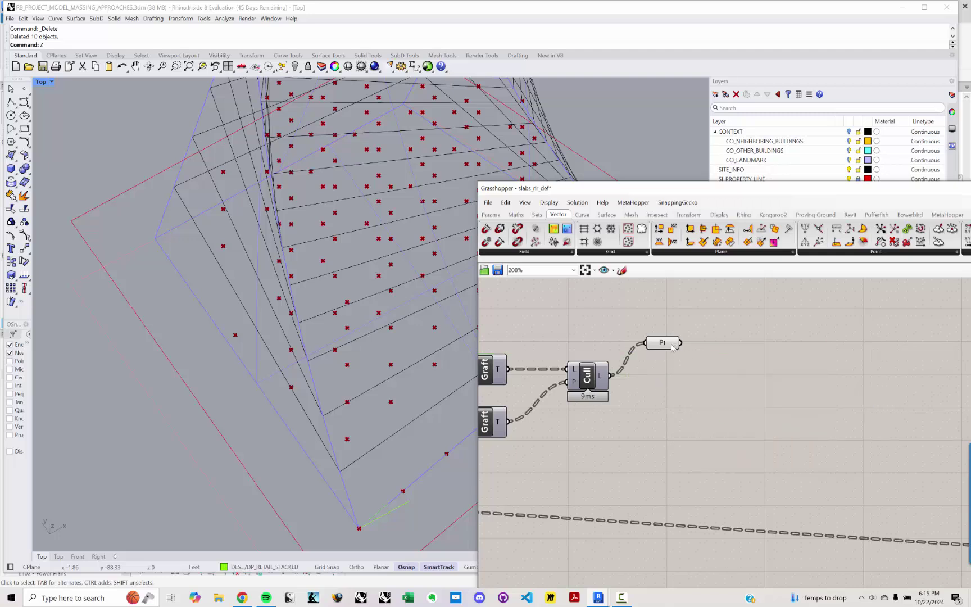
{"action": "left_click_drag", "start_coordinate": [672, 348], "coordinate": [673, 378]}
{"action": "left_click", "coordinate": [739, 397]}
{"action": "right_click_drag", "start_coordinate": [739, 397], "coordinate": [655, 407]}
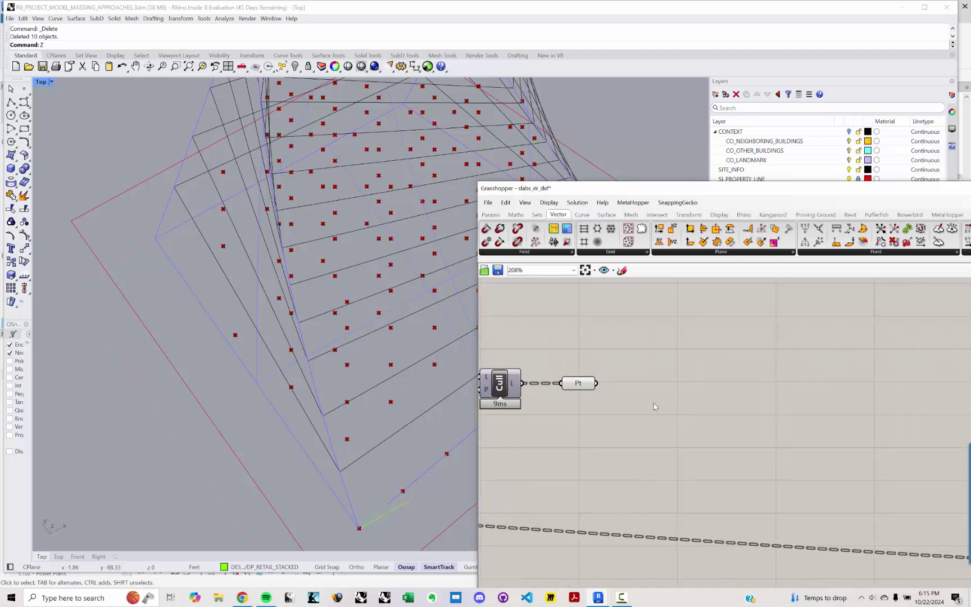
- Add a Relative Item component and connect the culled points' Point parameter to its Tree input
{"action": "double_click", "coordinate": [655, 406]}
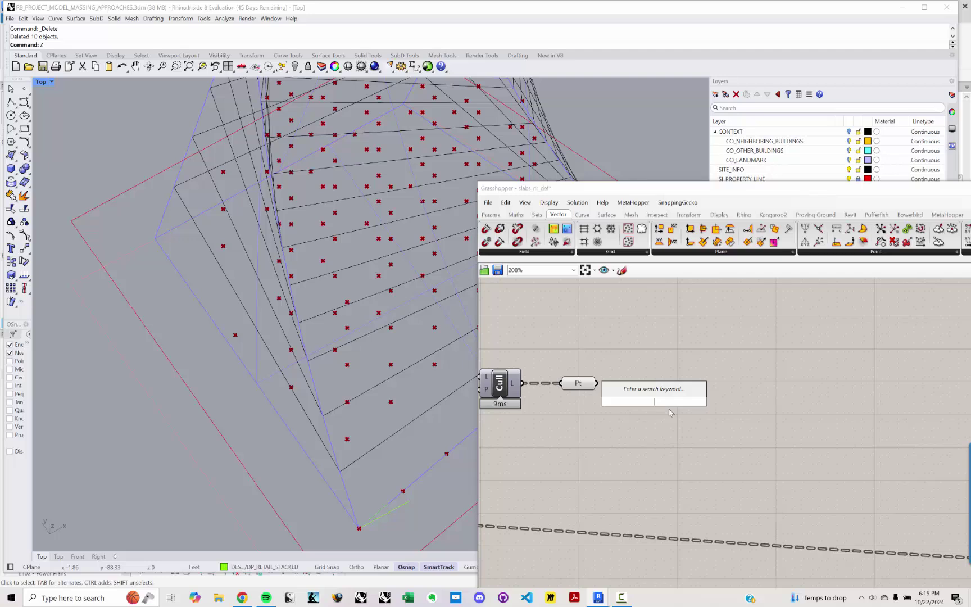
{"action": "type", "text": "REL"}
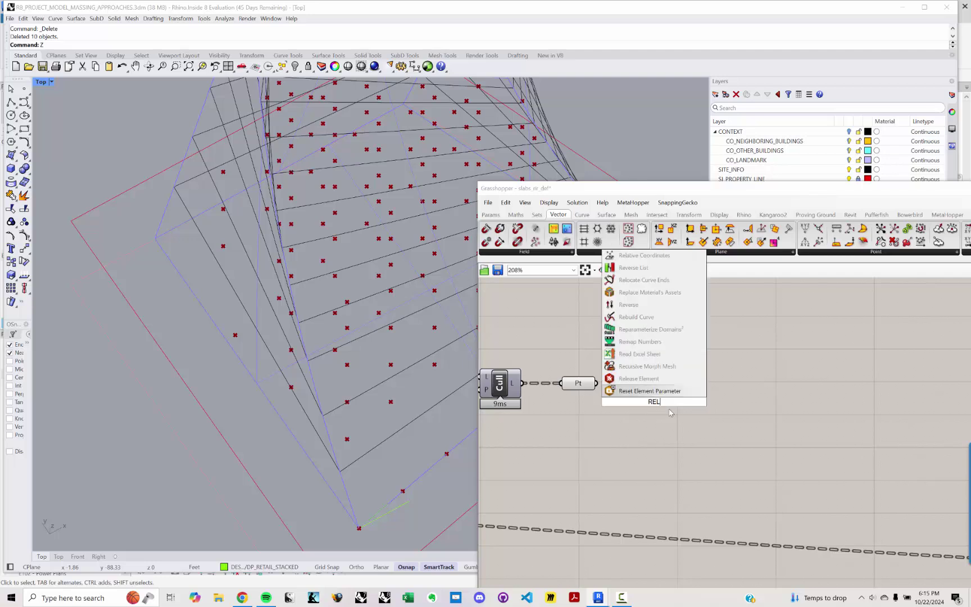
{"action": "type", "text": "ATIVE I"}
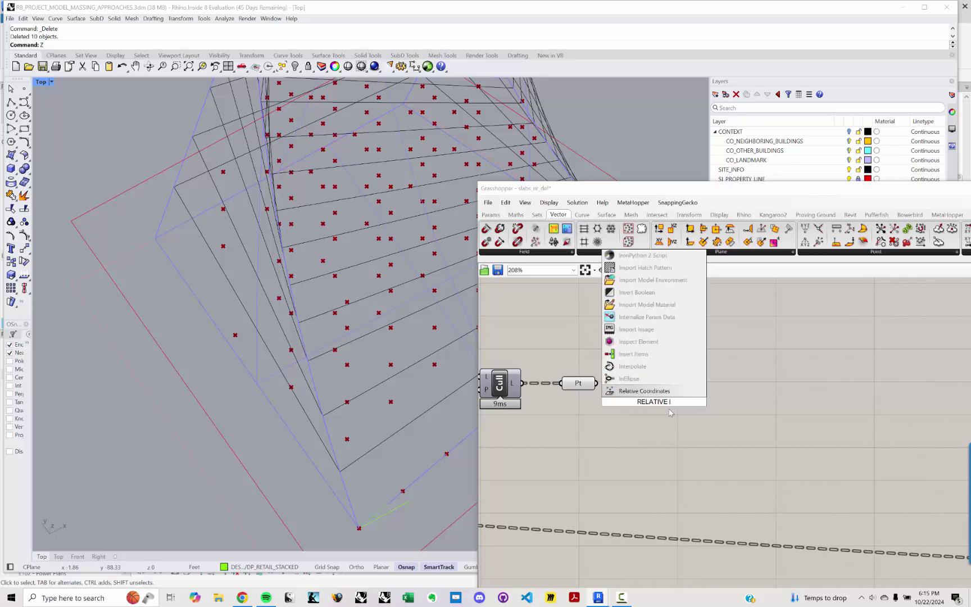
{"action": "type", "text": "T"}
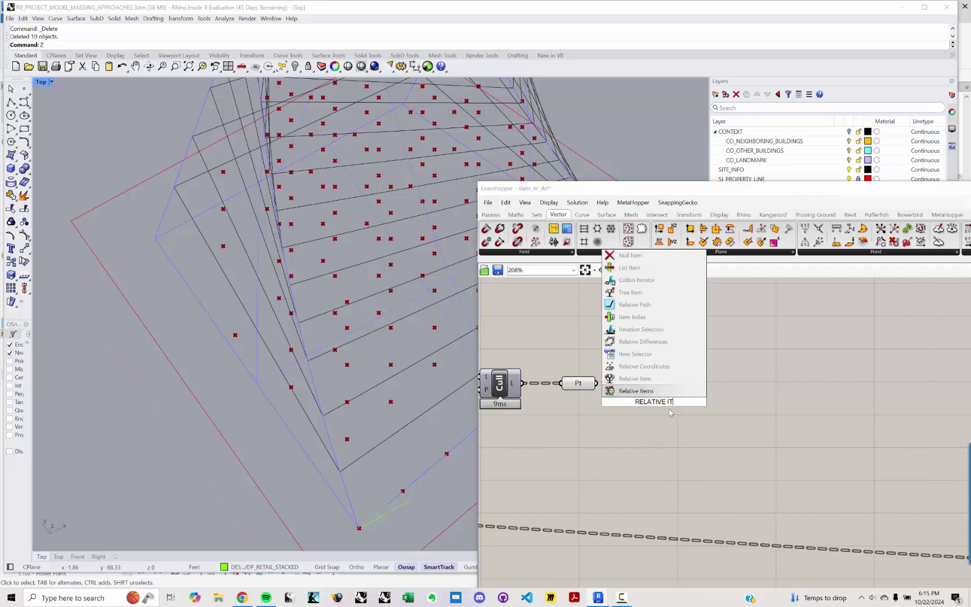
{"action": "key", "text": "Return"}
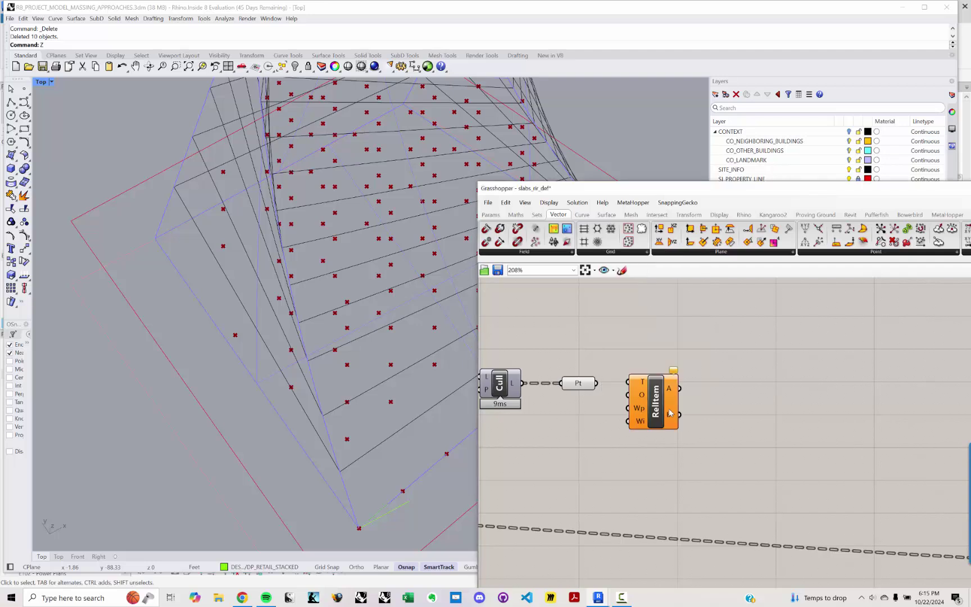
{"action": "left_click_drag", "start_coordinate": [677, 414], "coordinate": [721, 415]}
{"action": "scroll", "coordinate": [684, 383], "scroll_direction": "up", "scroll_amount": 1}
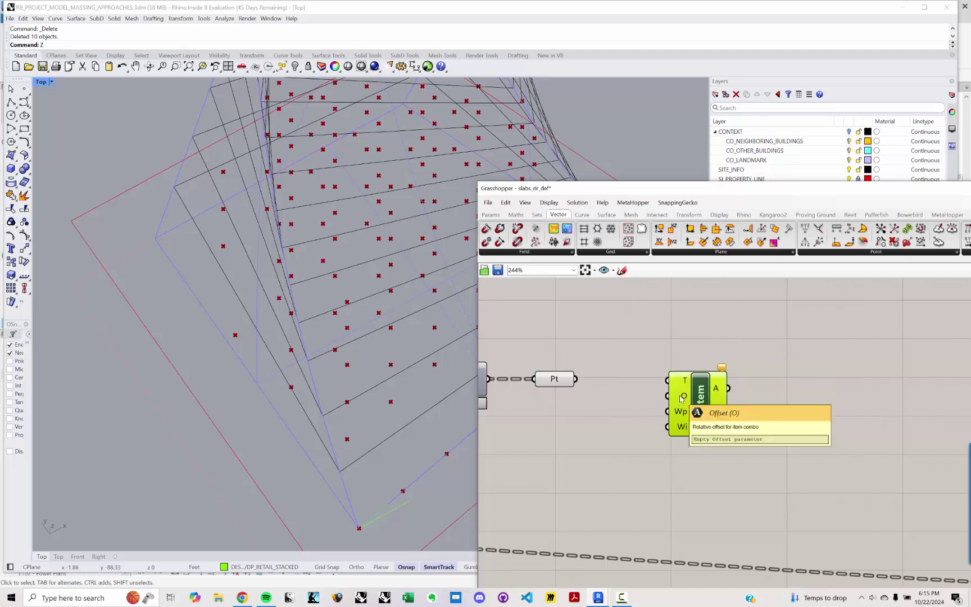
{"action": "right_click_drag", "start_coordinate": [681, 398], "coordinate": [701, 399]}
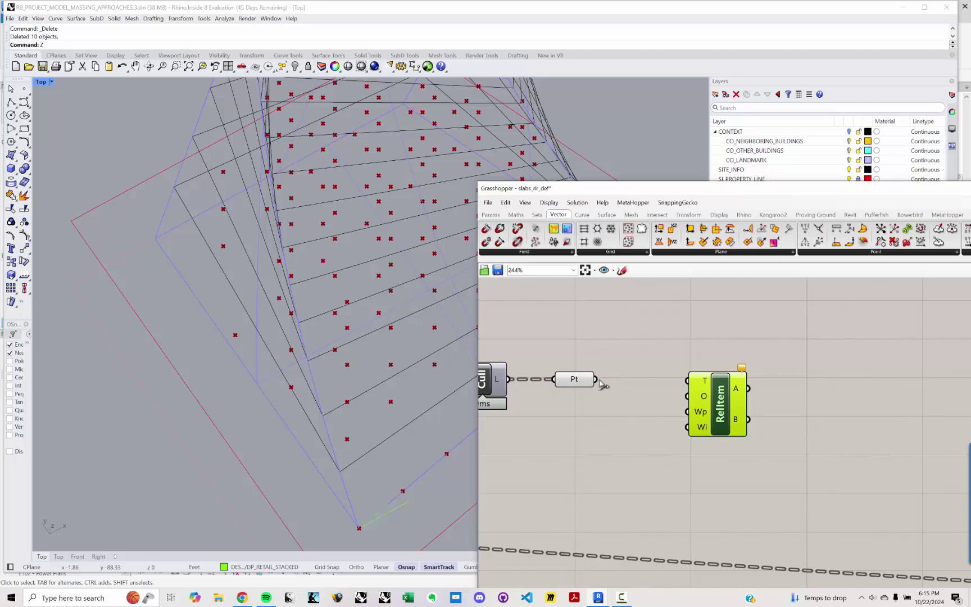
{"action": "left_click_drag", "start_coordinate": [597, 380], "coordinate": [688, 380]}
- Add a panel containing {+1;0} and connect it to the Offset input of Relative Item
{"action": "double_click", "coordinate": [637, 422]}
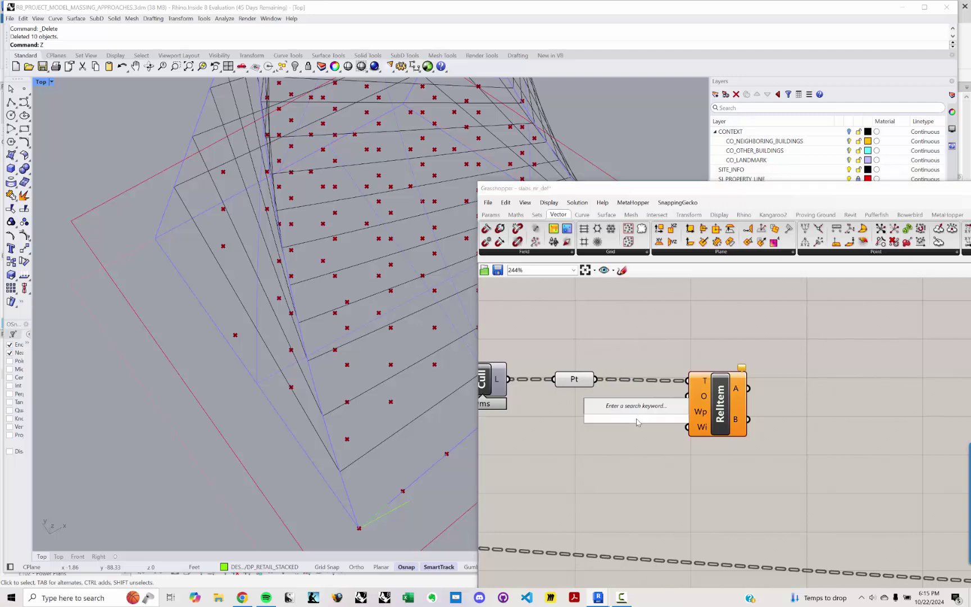
{"action": "type", "text": "{"}
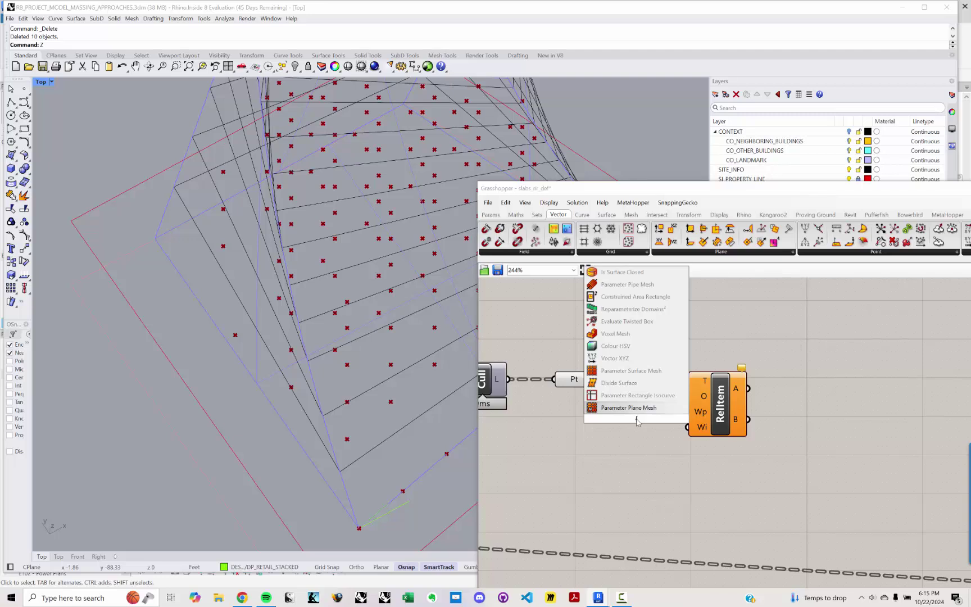
{"action": "type", "text": "+1"}
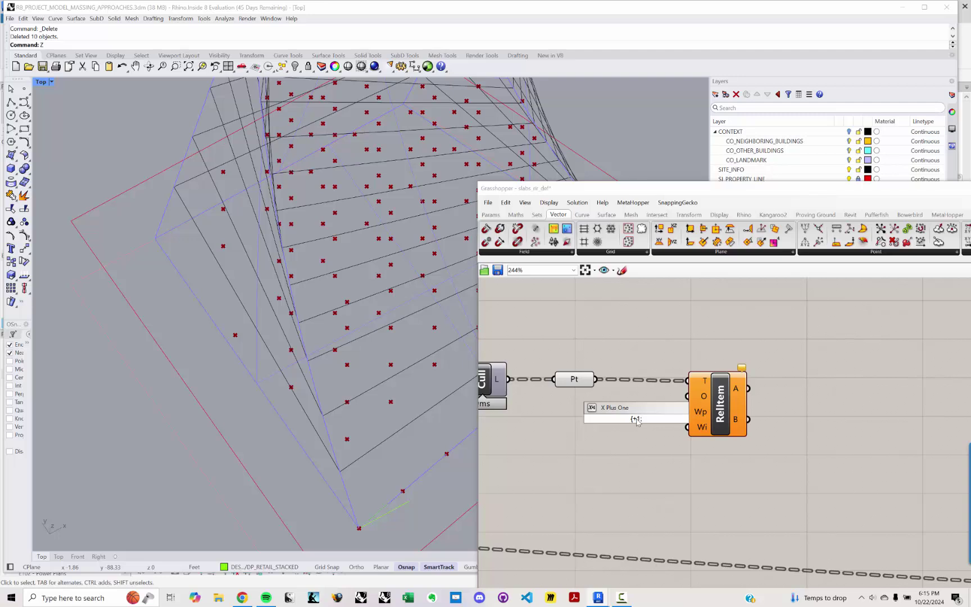
{"action": "type", "text": ";0}"}
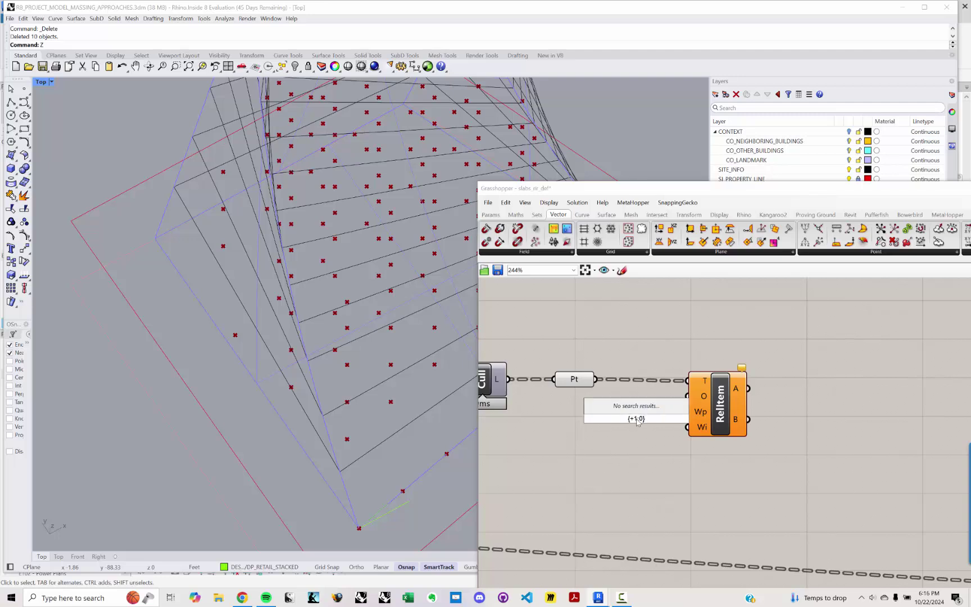
{"action": "key", "text": "Return"}
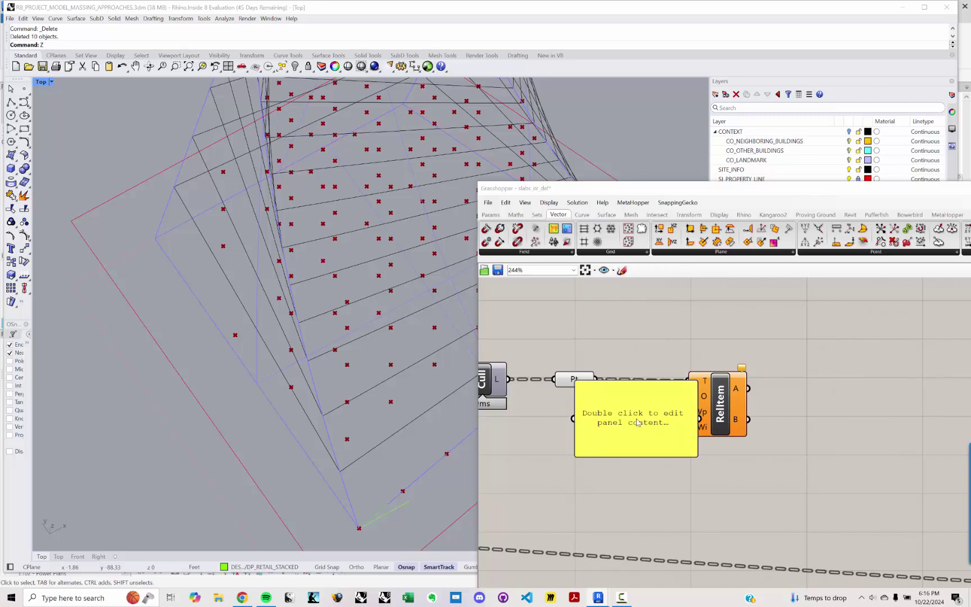
{"action": "double_click", "coordinate": [638, 423]}
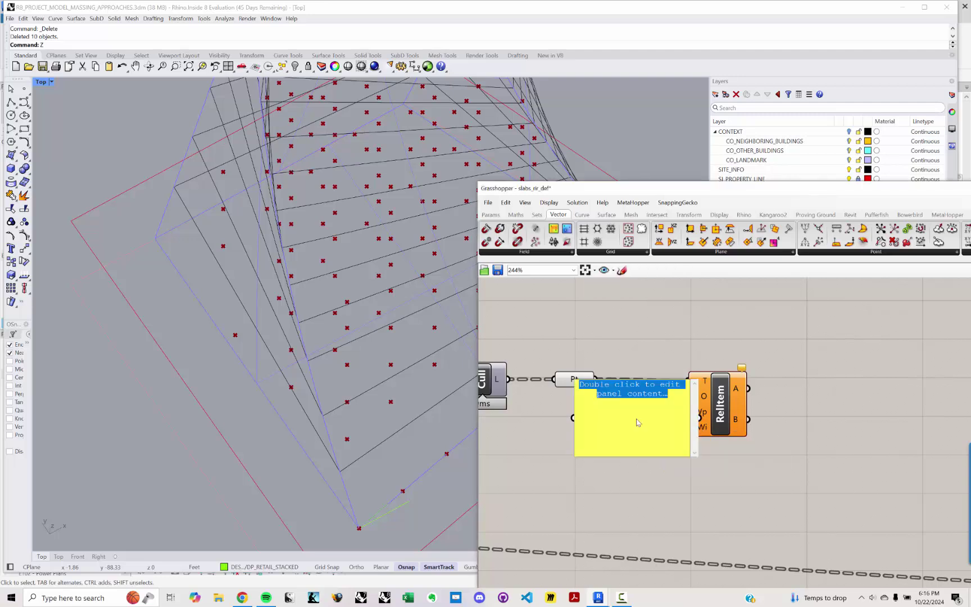
{"action": "type", "text": "{"}
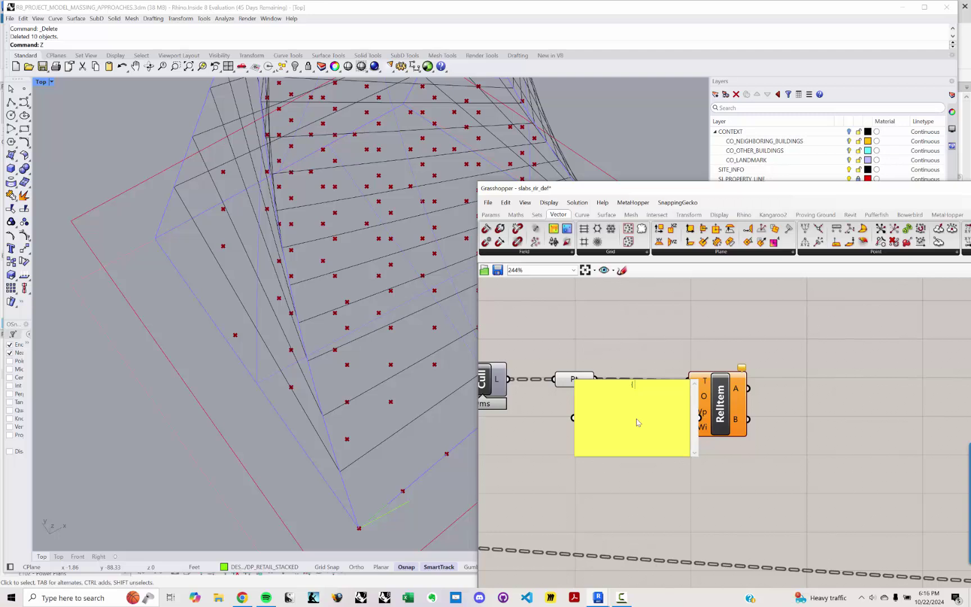
{"action": "type", "text": "+1;0}"}
{"action": "left_click", "coordinate": [659, 348]}
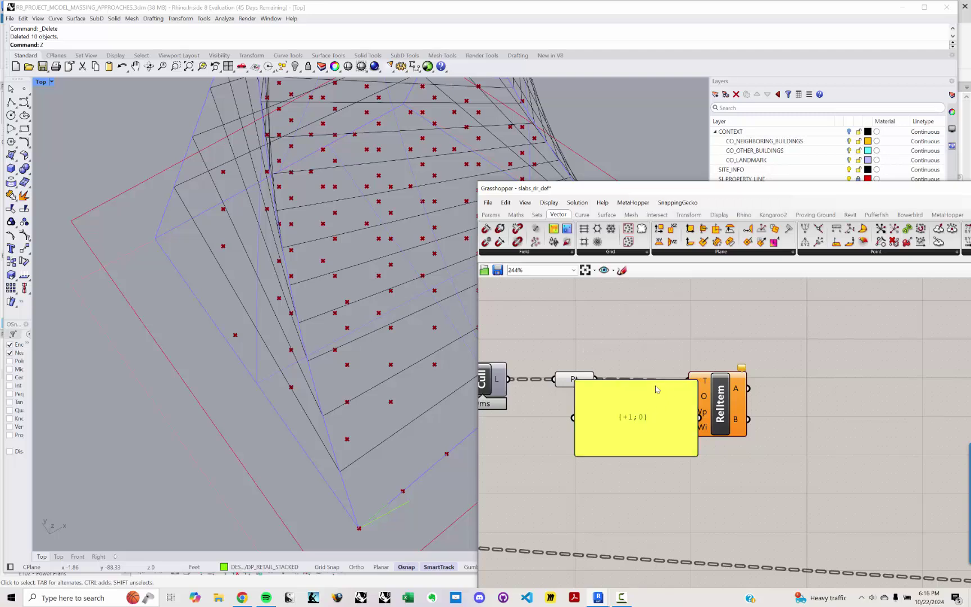
{"action": "left_click_drag", "start_coordinate": [656, 381], "coordinate": [688, 397]}
- Add a Point parameter and connect it to output A of Relative Item
{"action": "right_click_drag", "start_coordinate": [741, 389], "coordinate": [691, 393]}
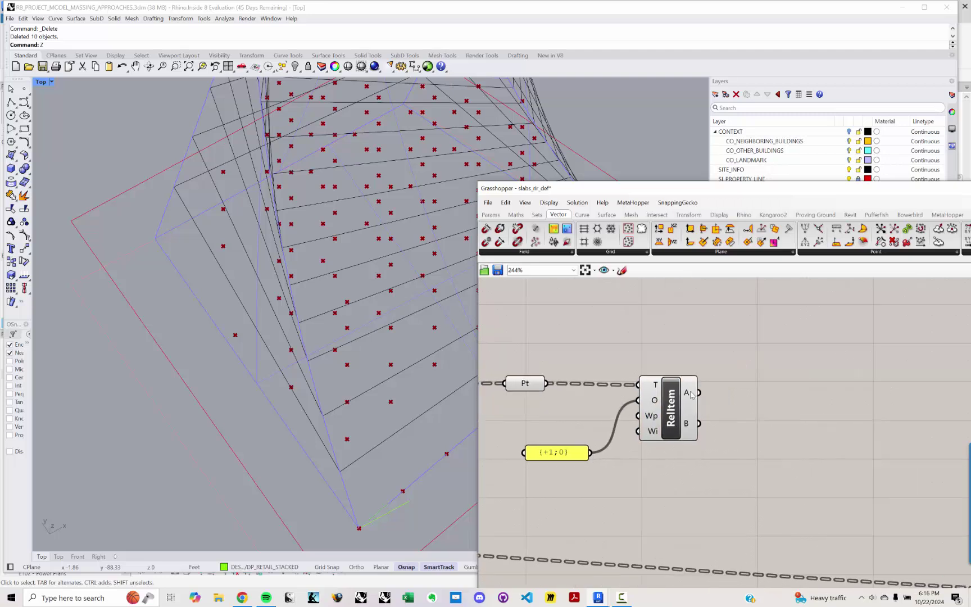
{"action": "mouse_move", "coordinate": [691, 393]}
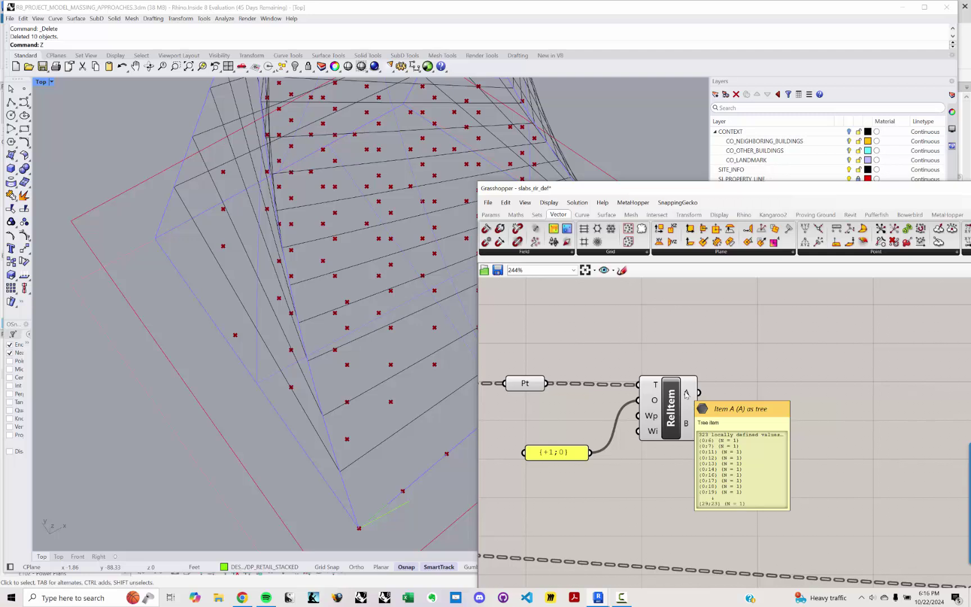
{"action": "double_click", "coordinate": [725, 392]}
{"action": "type", "text": "POINT"}
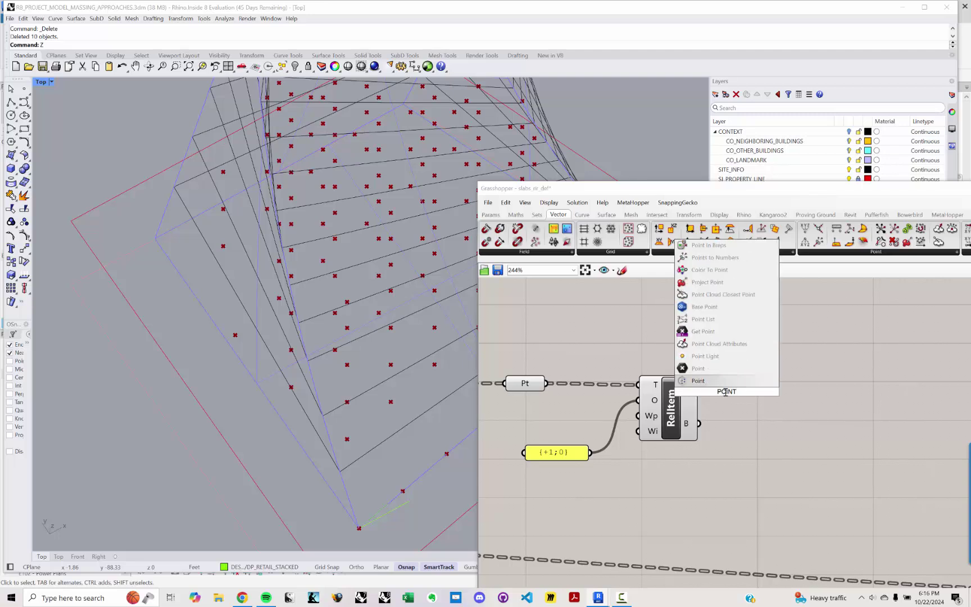
{"action": "key", "text": "Return"}
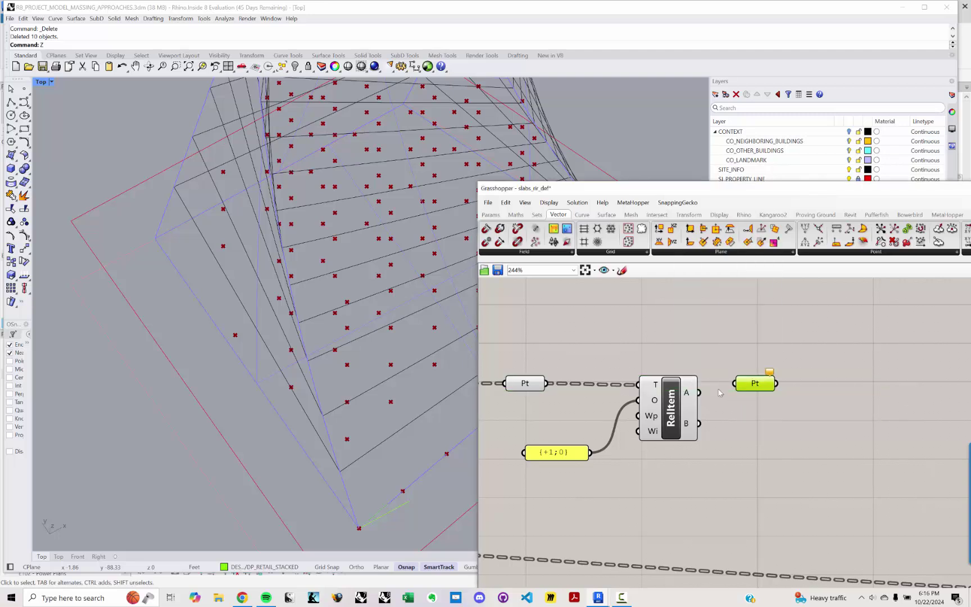
{"action": "left_click_drag", "start_coordinate": [699, 392], "coordinate": [735, 384]}
- Examine the output A points against the tower's slab curves, from the base up to the top levels
{"action": "scroll", "coordinate": [365, 371], "scroll_direction": "down", "scroll_amount": 5}
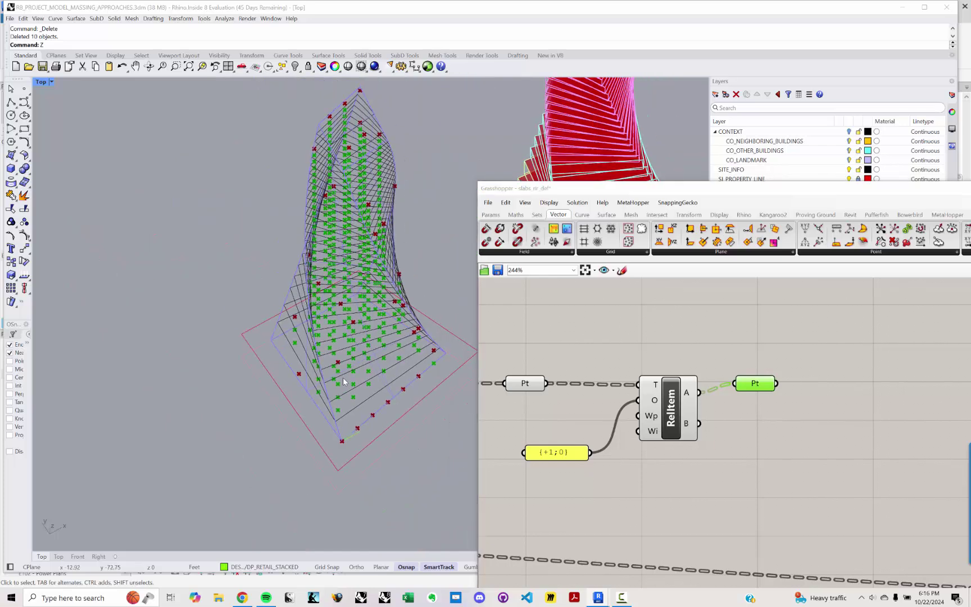
{"action": "right_click_drag", "start_coordinate": [343, 382], "coordinate": [337, 306], "text": "ctrl+shift"}
{"action": "right_click_drag", "start_coordinate": [326, 402], "coordinate": [323, 435], "text": "ctrl+shift"}
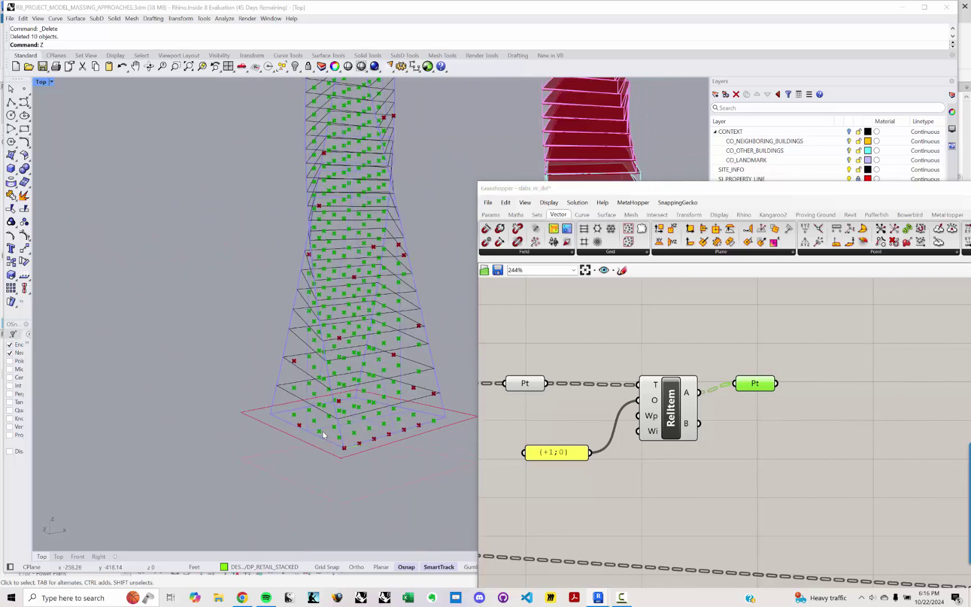
{"action": "right_click_drag", "start_coordinate": [347, 284], "coordinate": [301, 199]}
{"action": "scroll", "coordinate": [284, 197], "scroll_direction": "up", "scroll_amount": 5}
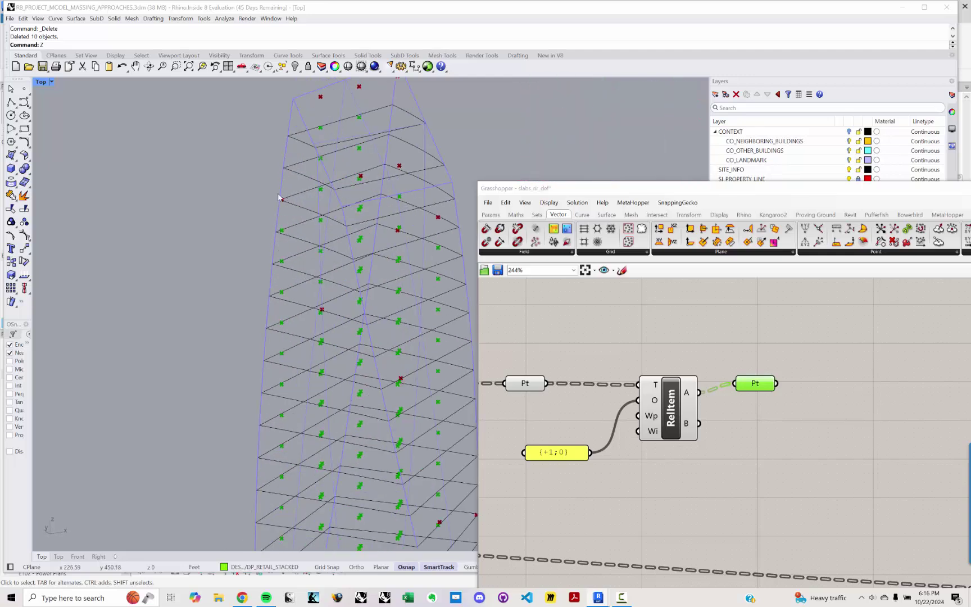
{"action": "scroll", "coordinate": [304, 195], "scroll_direction": "up", "scroll_amount": 1}
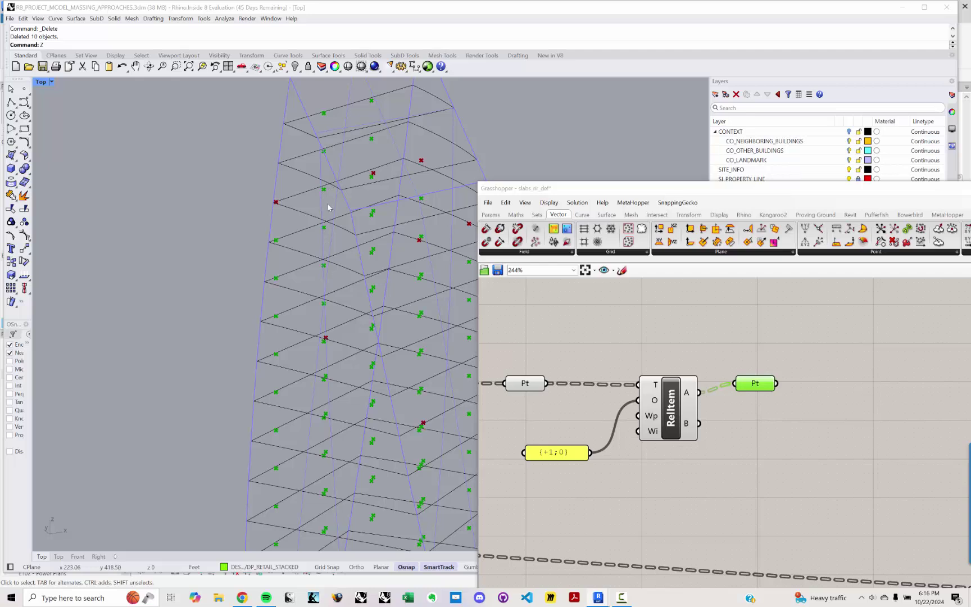
{"action": "scroll", "coordinate": [328, 204], "scroll_direction": "down", "scroll_amount": 2}
{"action": "right_click_drag", "start_coordinate": [332, 211], "coordinate": [319, 192]}
{"action": "right_click_drag", "start_coordinate": [322, 142], "coordinate": [319, 163]}
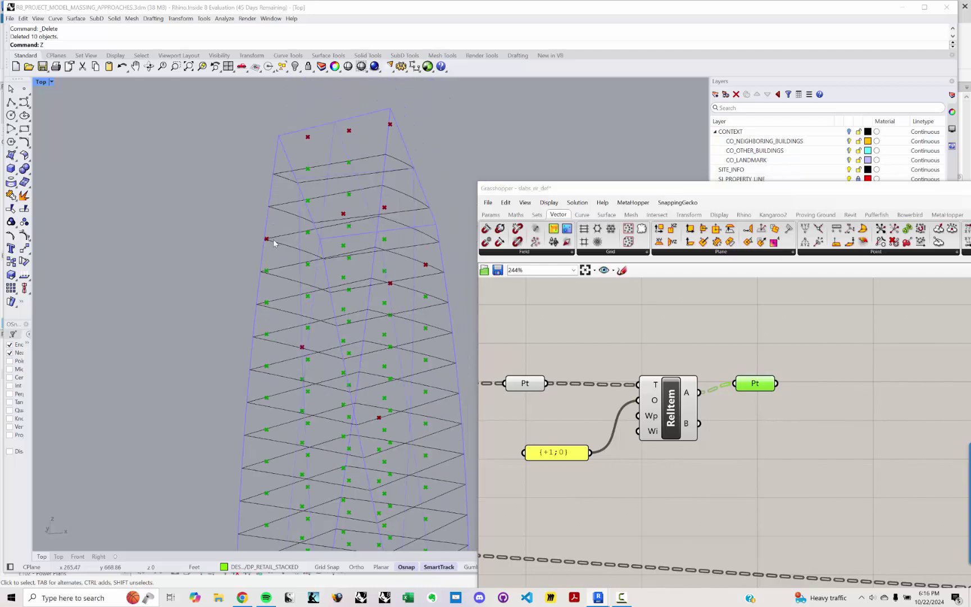
{"action": "right_click_drag", "start_coordinate": [274, 243], "coordinate": [344, 174]}
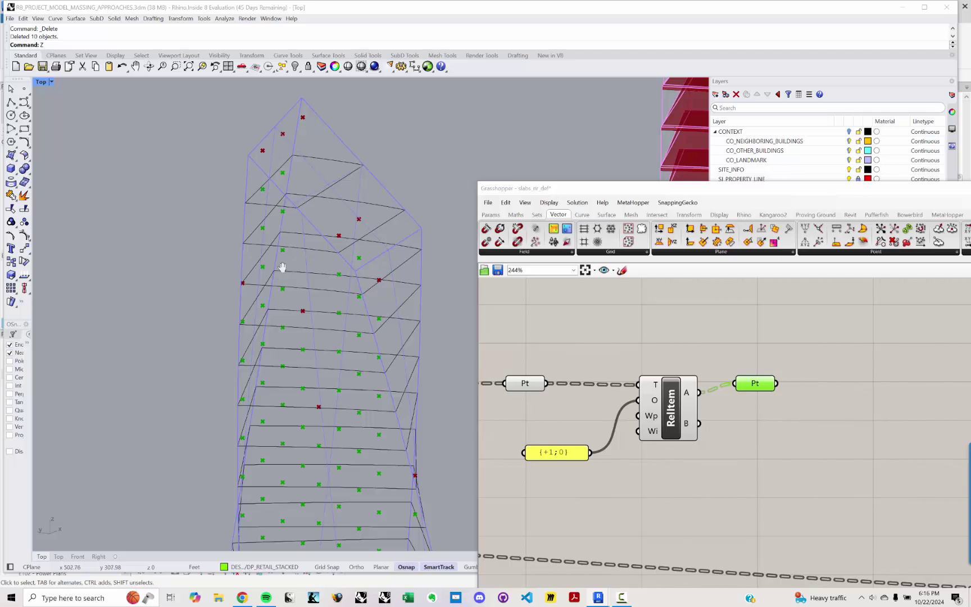
{"action": "right_click_drag", "start_coordinate": [283, 268], "coordinate": [271, 226]}
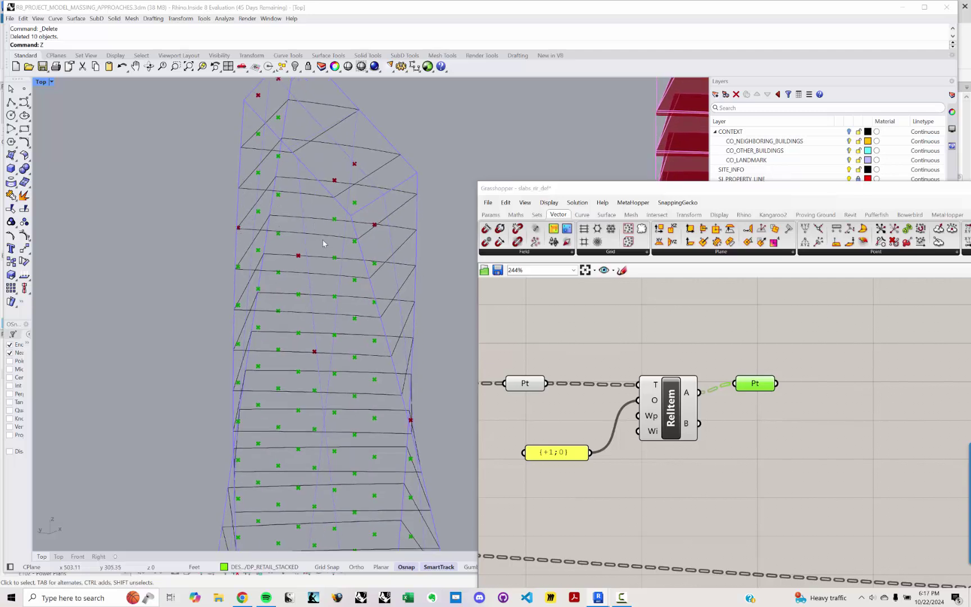
{"action": "right_click_drag", "start_coordinate": [323, 243], "coordinate": [208, 183]}
{"action": "right_click_drag", "start_coordinate": [306, 342], "coordinate": [236, 236]}
{"action": "scroll", "coordinate": [265, 351], "scroll_direction": "down", "scroll_amount": 4}
{"action": "right_click_drag", "start_coordinate": [258, 333], "coordinate": [245, 279]}
- Duplicate the Point parameter and connect the copy to output B of Relative Item
{"action": "left_click", "coordinate": [736, 406]}
{"action": "right_click_drag", "start_coordinate": [736, 406], "coordinate": [698, 400]}
{"action": "left_click", "coordinate": [711, 383]}
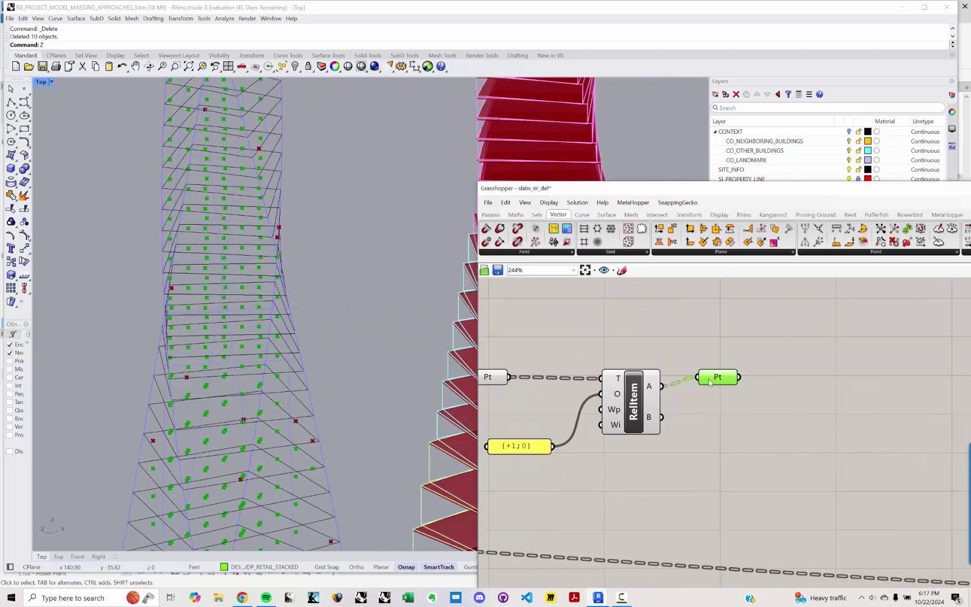
{"action": "key", "text": "ctrl+v"}
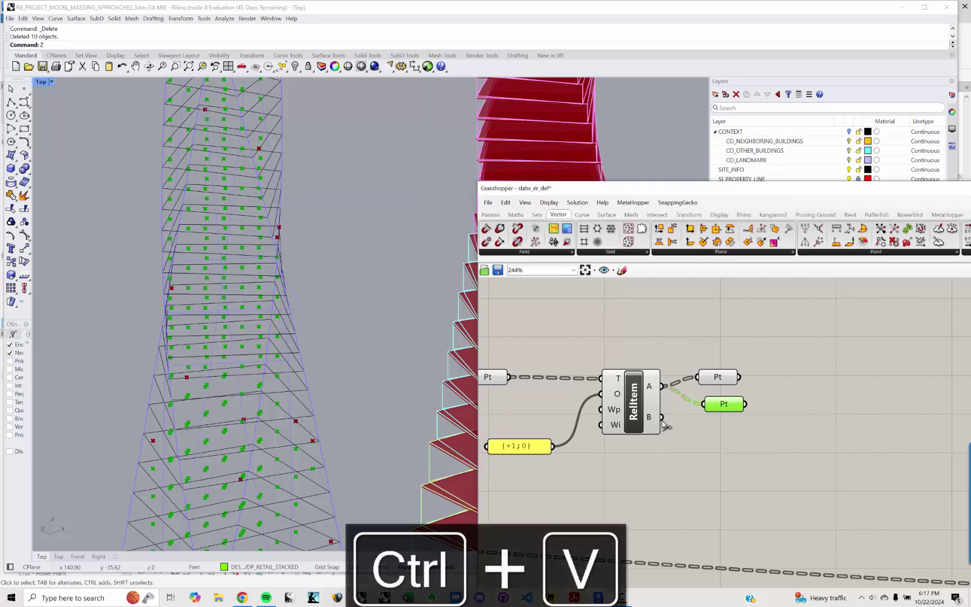
{"action": "left_click_drag", "start_coordinate": [694, 409], "coordinate": [718, 413]}
- Compare the points from outputs A and B at the lower slabs of the tower
{"action": "scroll", "coordinate": [269, 241], "scroll_direction": "down", "scroll_amount": 3}
{"action": "right_click_drag", "start_coordinate": [269, 241], "coordinate": [261, 287]}
{"action": "right_click_drag", "start_coordinate": [273, 372], "coordinate": [388, 169]}
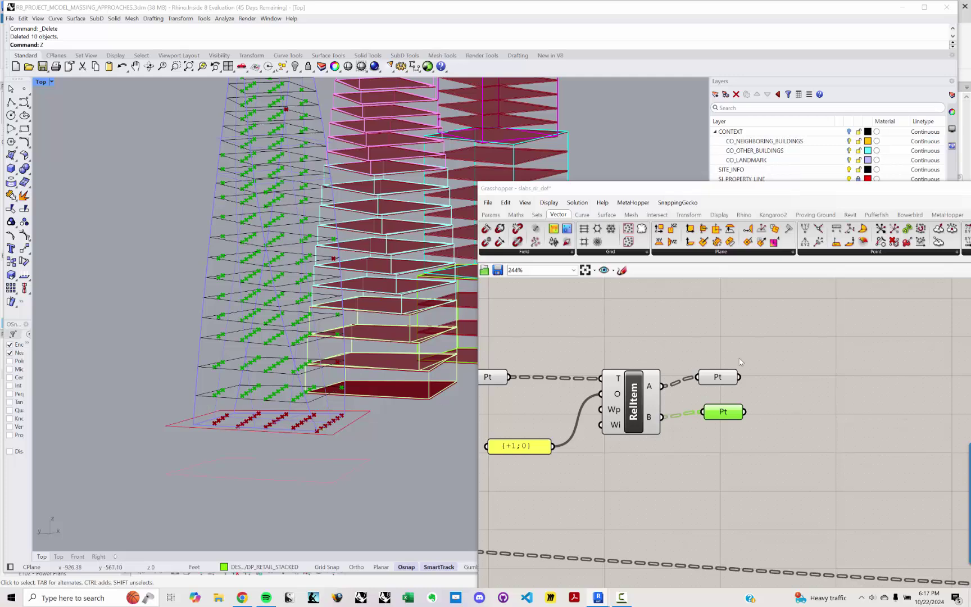
{"action": "left_click", "coordinate": [722, 380]}
{"action": "right_click_drag", "start_coordinate": [313, 259], "coordinate": [192, 128]}
{"action": "scroll", "coordinate": [330, 430], "scroll_direction": "up", "scroll_amount": 10}
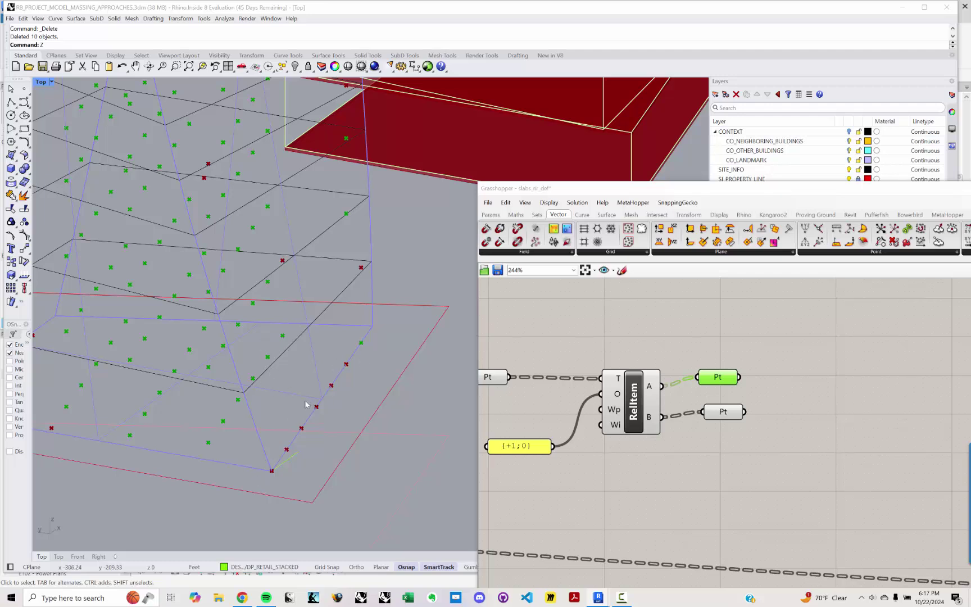
- Add a Merge component with only two inputs, feeding the output A points into D1 and the output B points into D2
{"action": "right_click_drag", "start_coordinate": [779, 387], "coordinate": [760, 391]}
{"action": "double_click", "coordinate": [767, 397]}
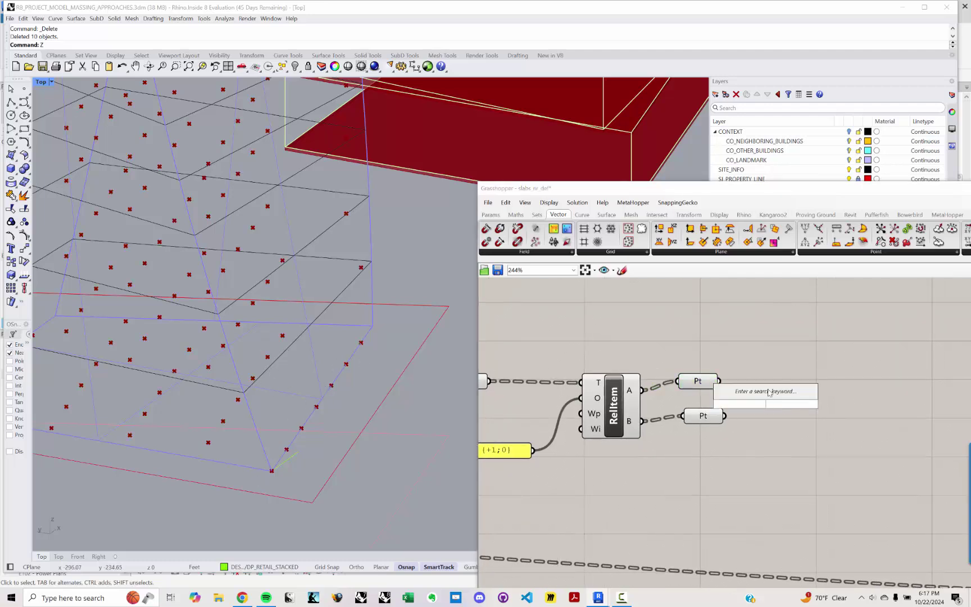
{"action": "type", "text": "merge"}
{"action": "key", "text": "Return"}
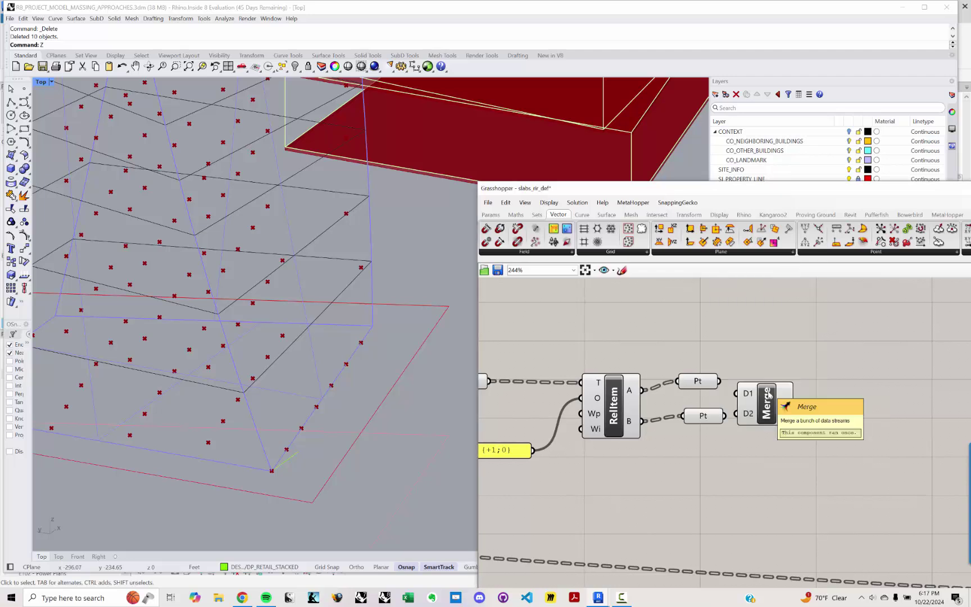
{"action": "left_click_drag", "start_coordinate": [782, 385], "coordinate": [756, 368]}
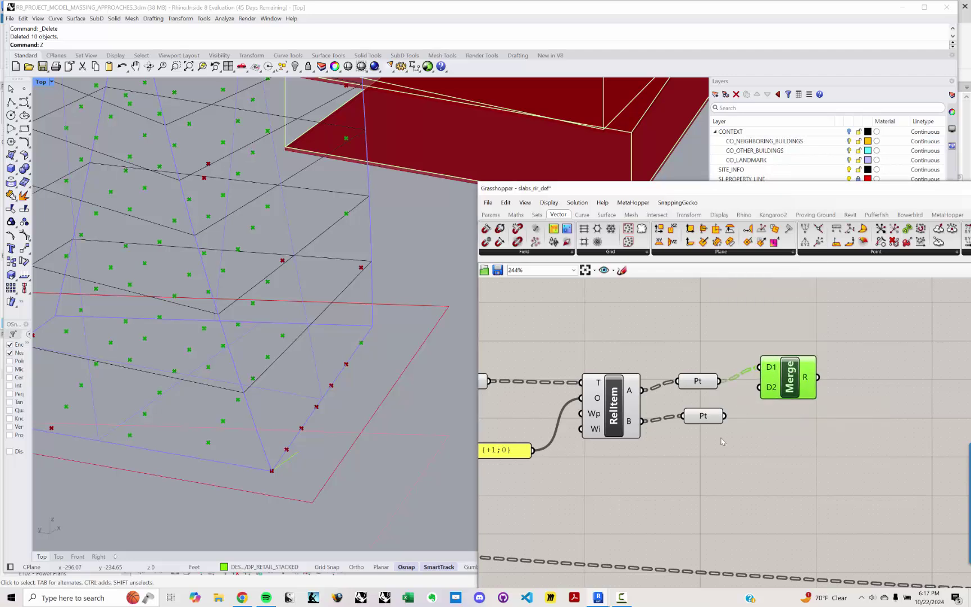
{"action": "left_click_drag", "start_coordinate": [724, 416], "coordinate": [759, 388]}
{"action": "scroll", "coordinate": [779, 412], "scroll_direction": "up", "scroll_amount": 4}
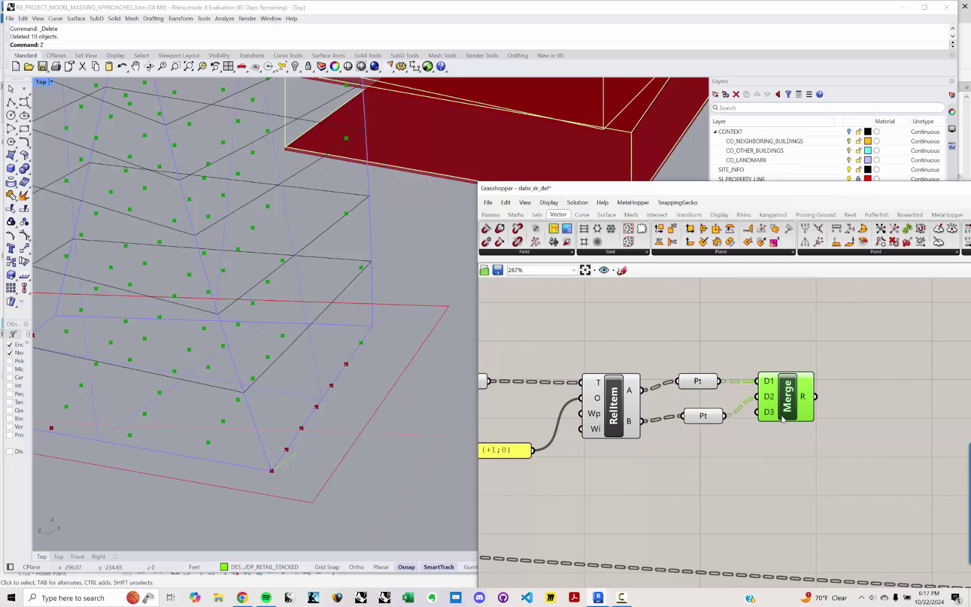
{"action": "left_click", "coordinate": [774, 409]}
{"action": "scroll", "coordinate": [787, 405], "scroll_direction": "down", "scroll_amount": 3}
- Add a PolyLine component and feed the Merge result into its vertices input to draw vertical lines between the slab levels
{"action": "double_click", "coordinate": [862, 394]}
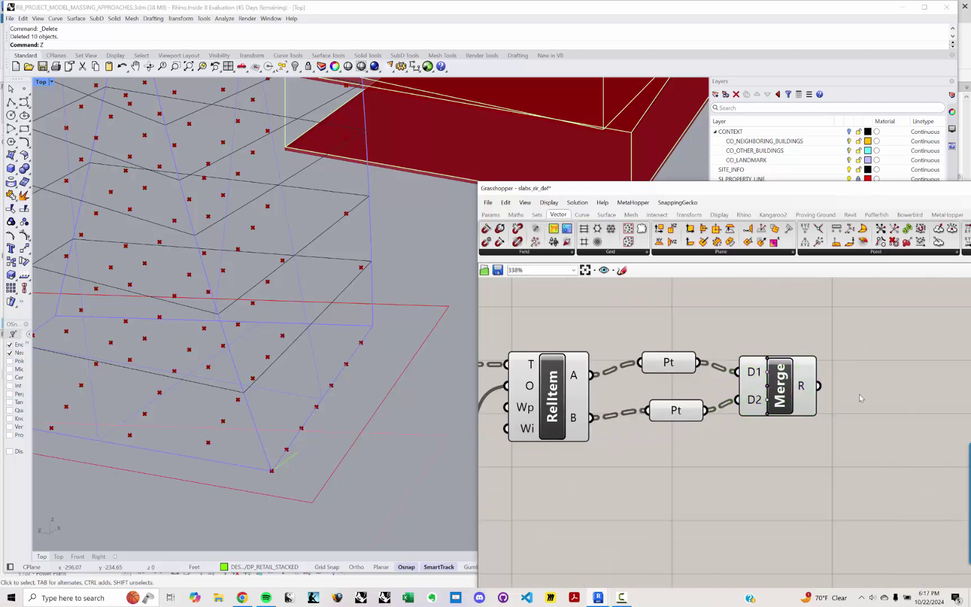
{"action": "type", "text": "POLYLINE"}
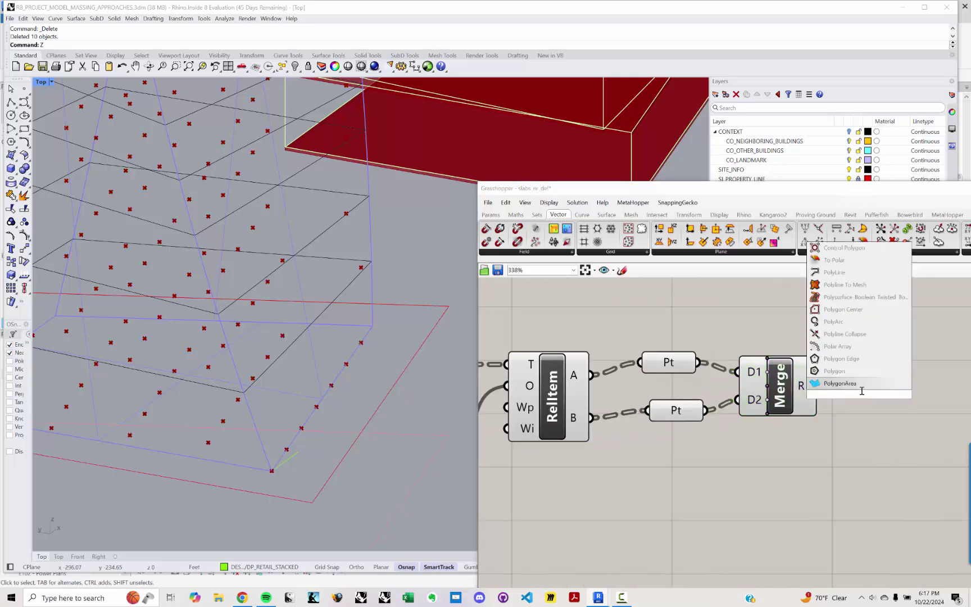
{"action": "key", "text": "Return"}
{"action": "left_click_drag", "start_coordinate": [861, 388], "coordinate": [892, 372]}
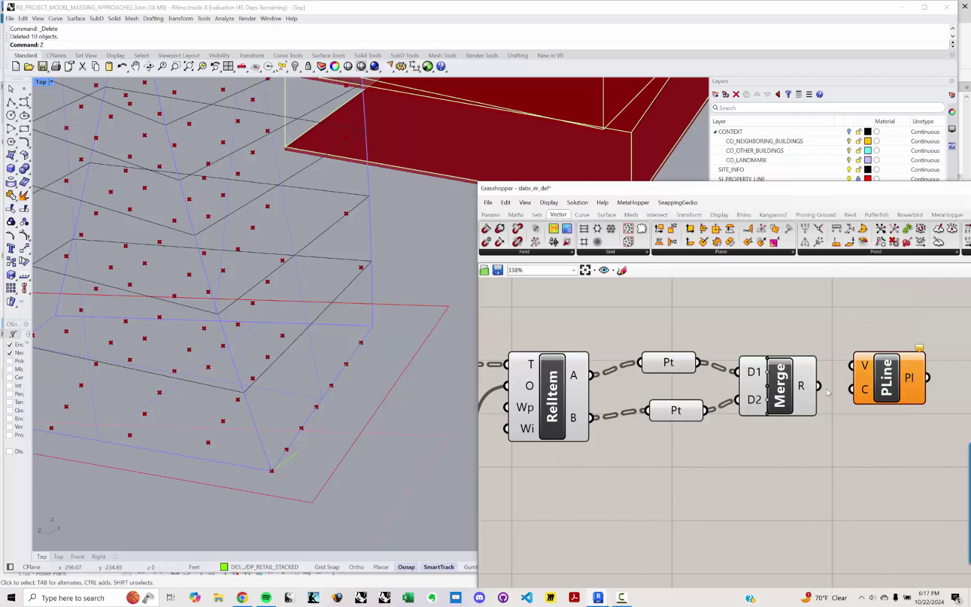
{"action": "left_click_drag", "start_coordinate": [819, 385], "coordinate": [851, 366]}
{"action": "left_click", "coordinate": [891, 379]}
{"action": "scroll", "coordinate": [306, 368], "scroll_direction": "down", "scroll_amount": 5}
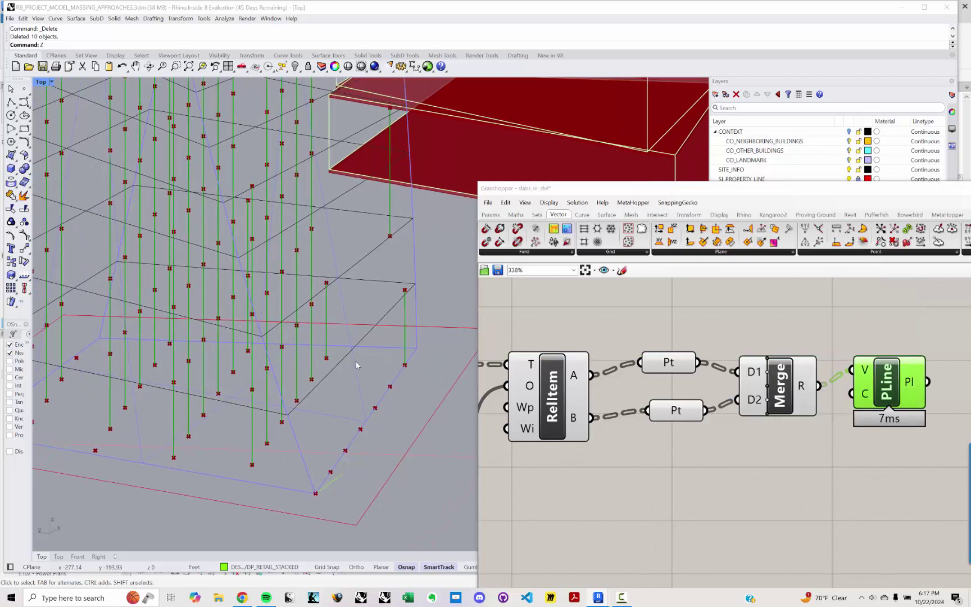
{"action": "right_click_drag", "start_coordinate": [305, 370], "coordinate": [300, 412], "text": "ctrl+shift"}
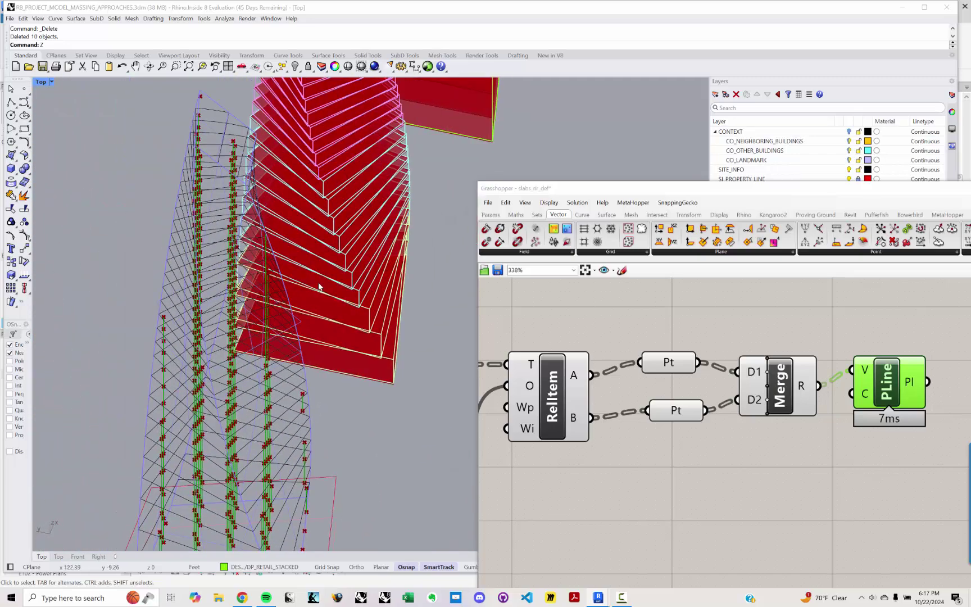
{"action": "right_click_drag", "start_coordinate": [319, 287], "coordinate": [298, 264]}
- Disable the three sets of slab-creating components at the end of the Grasshopper definition
{"action": "scroll", "coordinate": [624, 330], "scroll_direction": "down", "scroll_amount": 10}
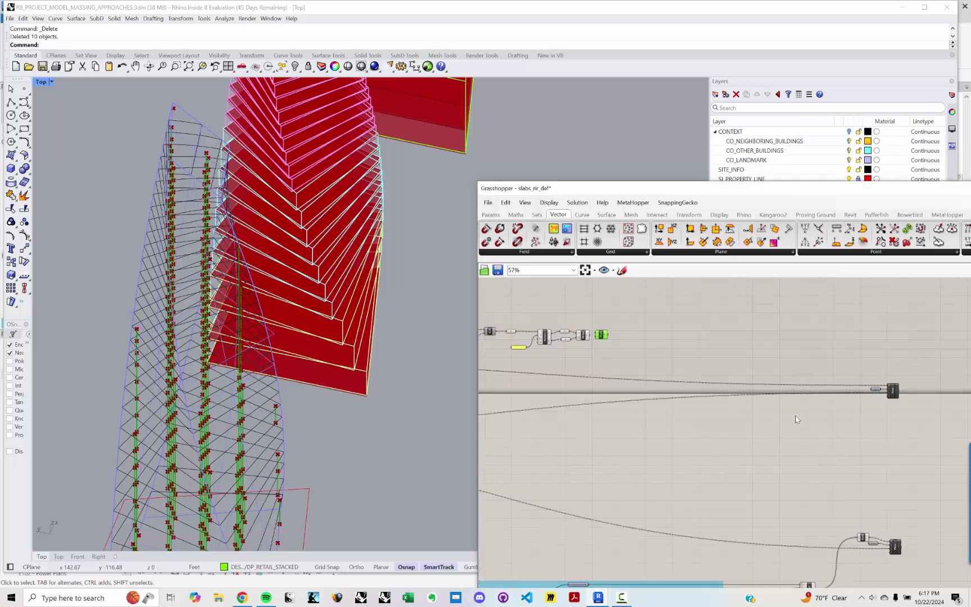
{"action": "scroll", "coordinate": [697, 379], "scroll_direction": "down", "scroll_amount": 2}
{"action": "left_click_drag", "start_coordinate": [773, 526], "coordinate": [678, 287]}
{"action": "middle_click", "coordinate": [760, 298]}
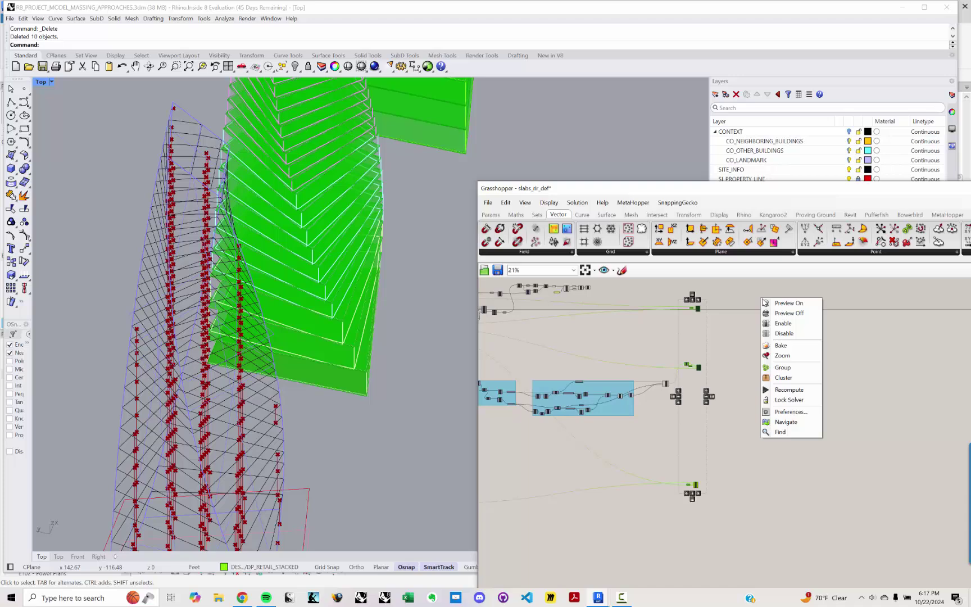
{"action": "left_click", "coordinate": [769, 334]}
{"action": "right_click_drag", "start_coordinate": [700, 330], "coordinate": [724, 400]}
{"action": "scroll", "coordinate": [597, 381], "scroll_direction": "up", "scroll_amount": 5}
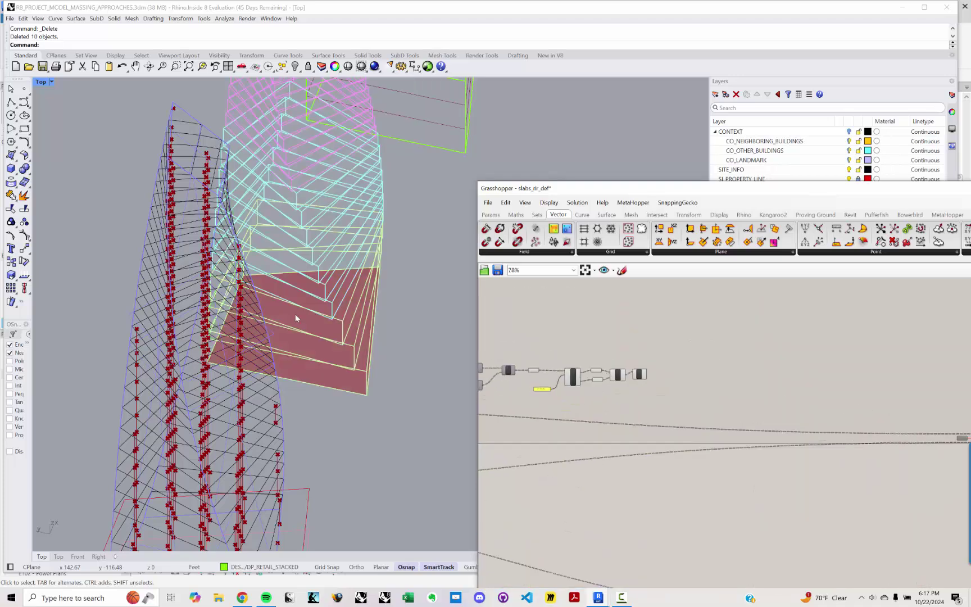
- Turn on the Gumball and move the top face of the twisted tower massing sideways to test the column lines
{"action": "left_click", "coordinate": [167, 171]}
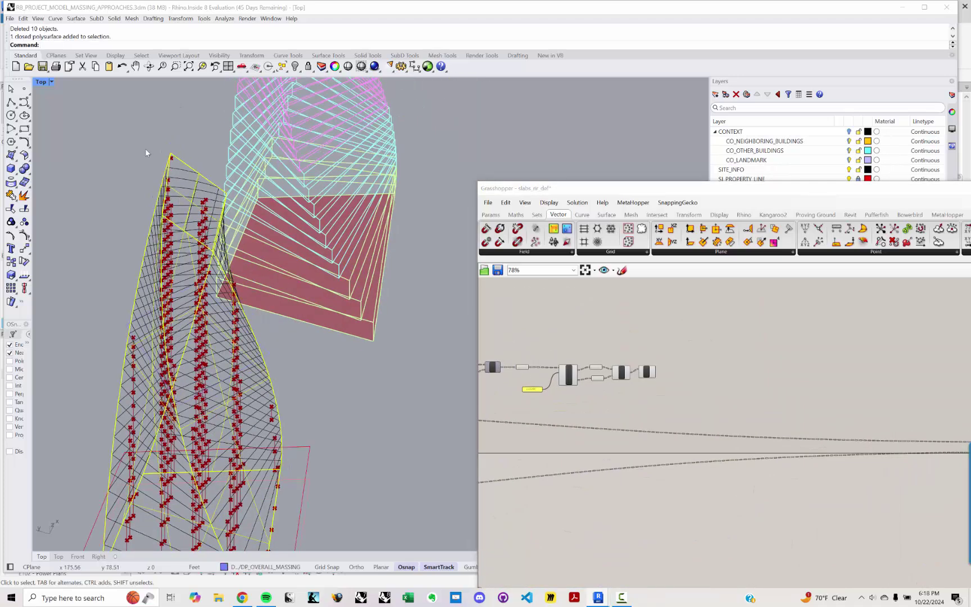
{"action": "left_click", "coordinate": [148, 147]}
{"action": "right_click_drag", "start_coordinate": [226, 167], "coordinate": [224, 180]}
{"action": "left_click", "coordinate": [176, 179]}
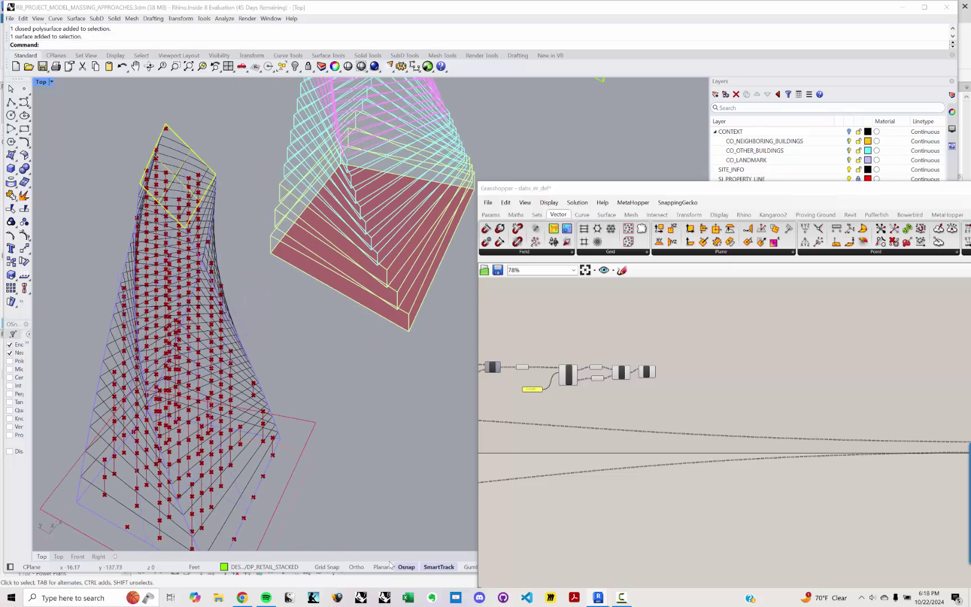
{"action": "left_click", "coordinate": [469, 567]}
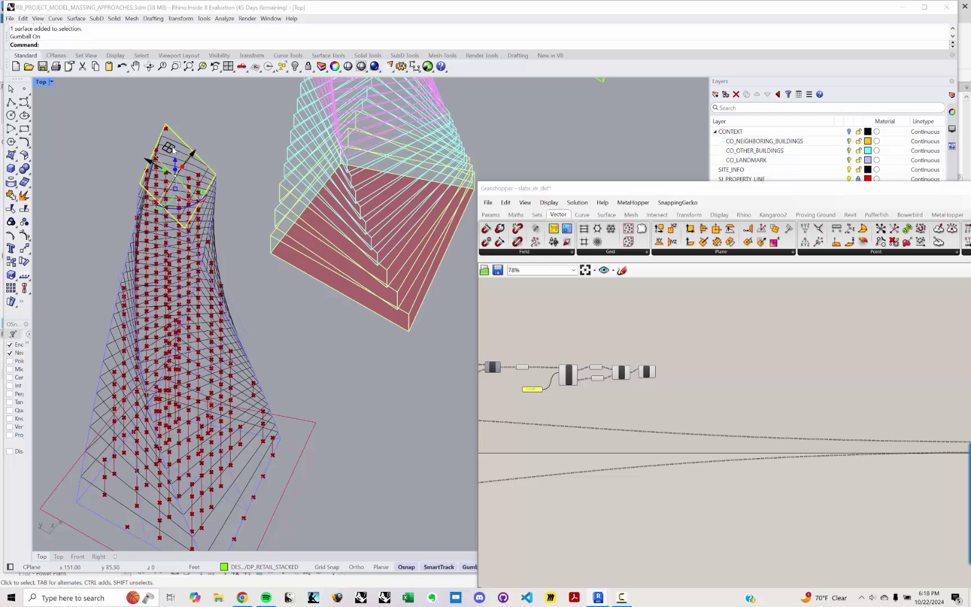
{"action": "left_click_drag", "start_coordinate": [159, 167], "coordinate": [127, 144]}
{"action": "right_click_drag", "start_coordinate": [198, 275], "coordinate": [373, 264]}
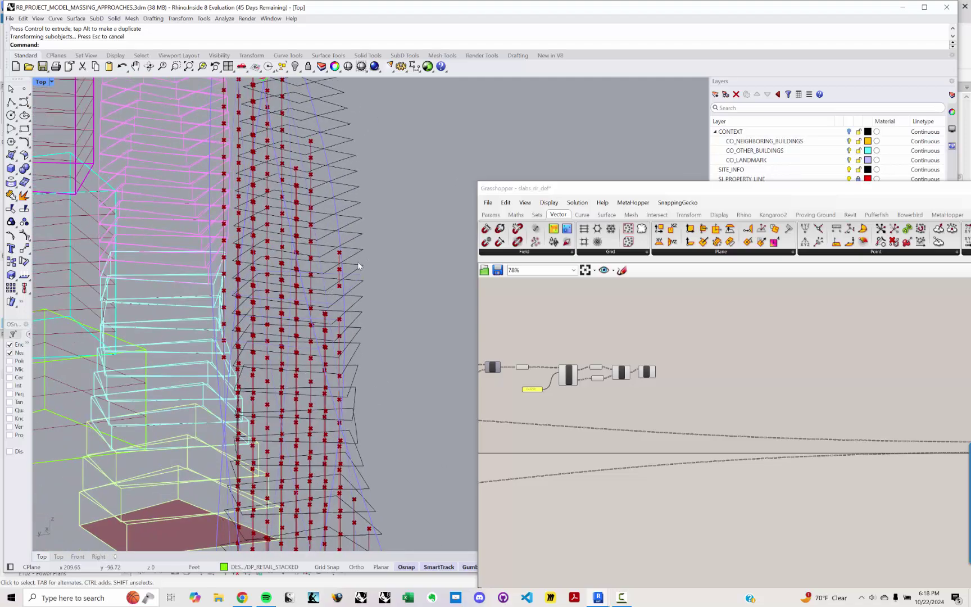
{"action": "left_click", "coordinate": [359, 265]}
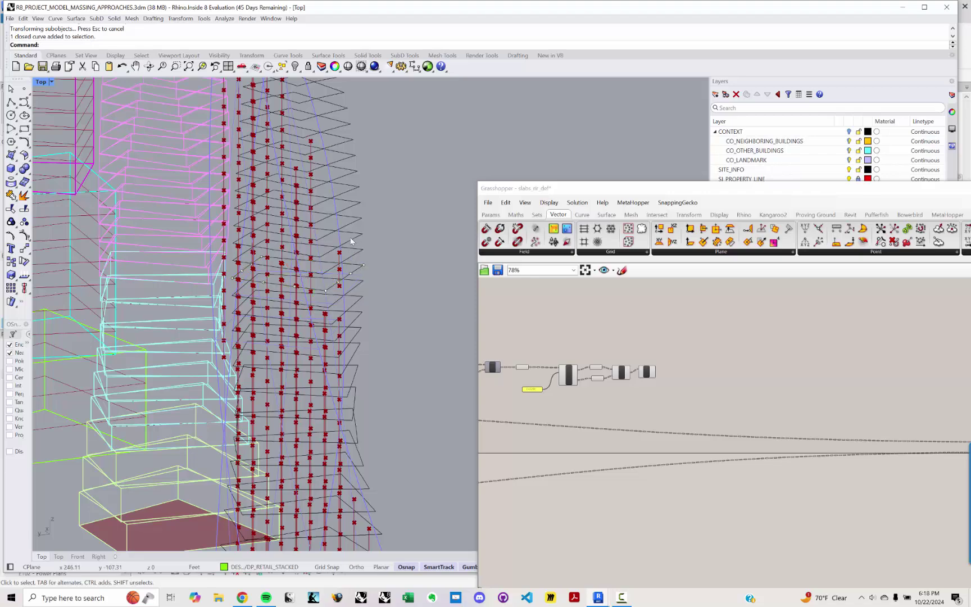
{"action": "right_click_drag", "start_coordinate": [351, 241], "coordinate": [223, 262]}
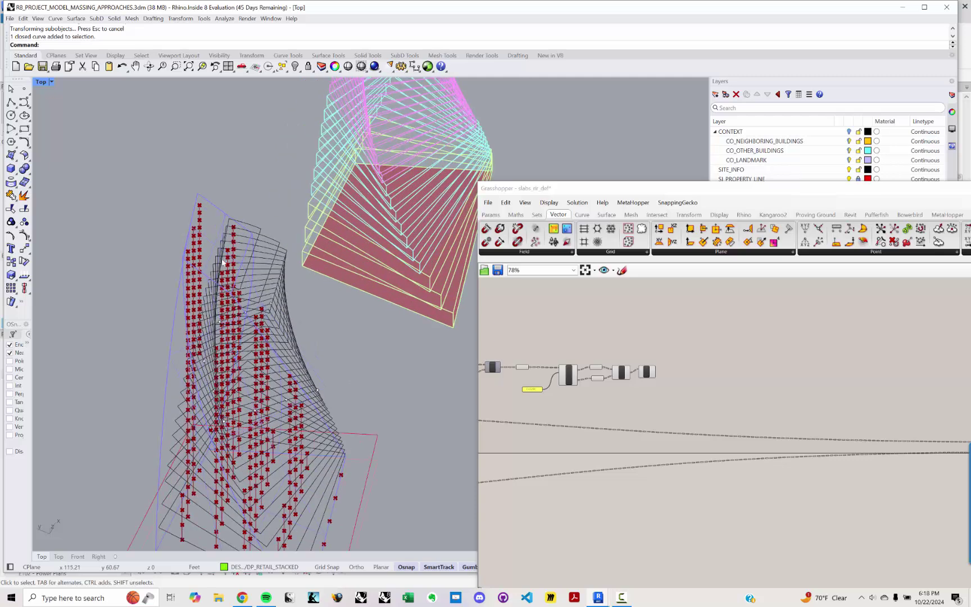
- Move the massing's top face again, to the opposite side of the tower, and compare the column lines with the slabs
{"action": "left_click", "coordinate": [216, 248]}
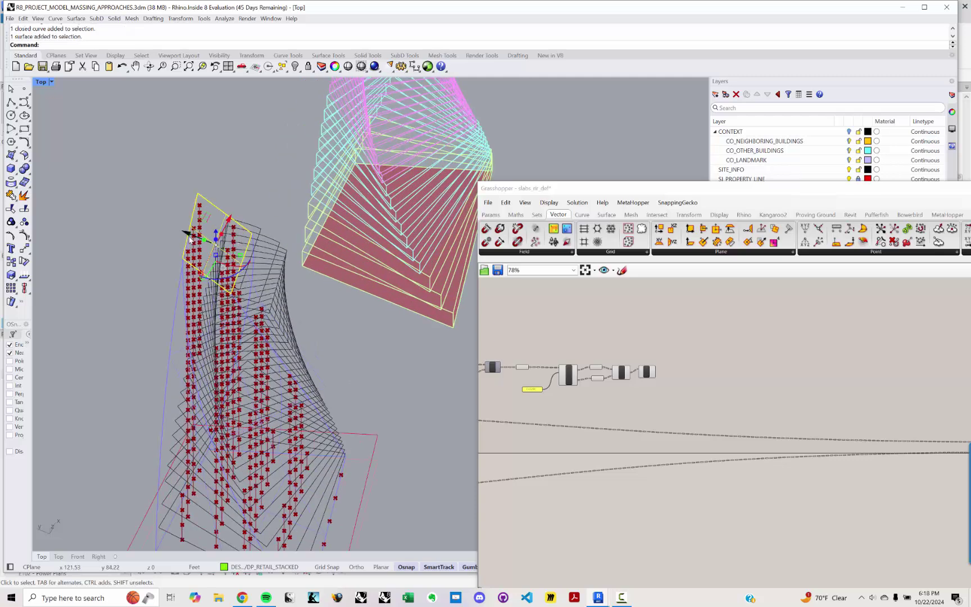
{"action": "left_click_drag", "start_coordinate": [189, 238], "coordinate": [309, 282]}
{"action": "right_click_drag", "start_coordinate": [346, 346], "coordinate": [312, 271]}
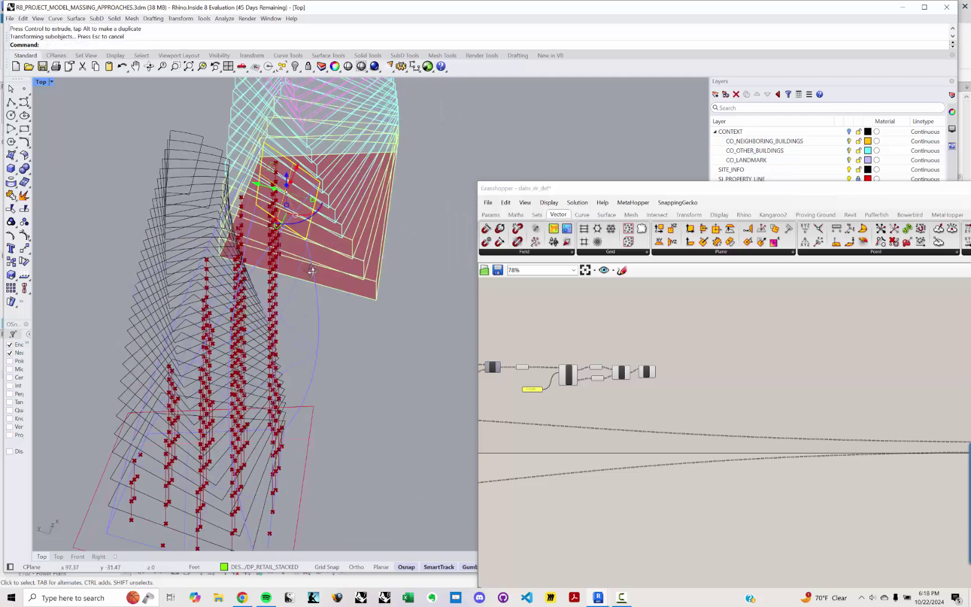
{"action": "left_click_drag", "start_coordinate": [312, 272], "coordinate": [327, 321]}
{"action": "left_click_drag", "start_coordinate": [313, 214], "coordinate": [310, 379]}
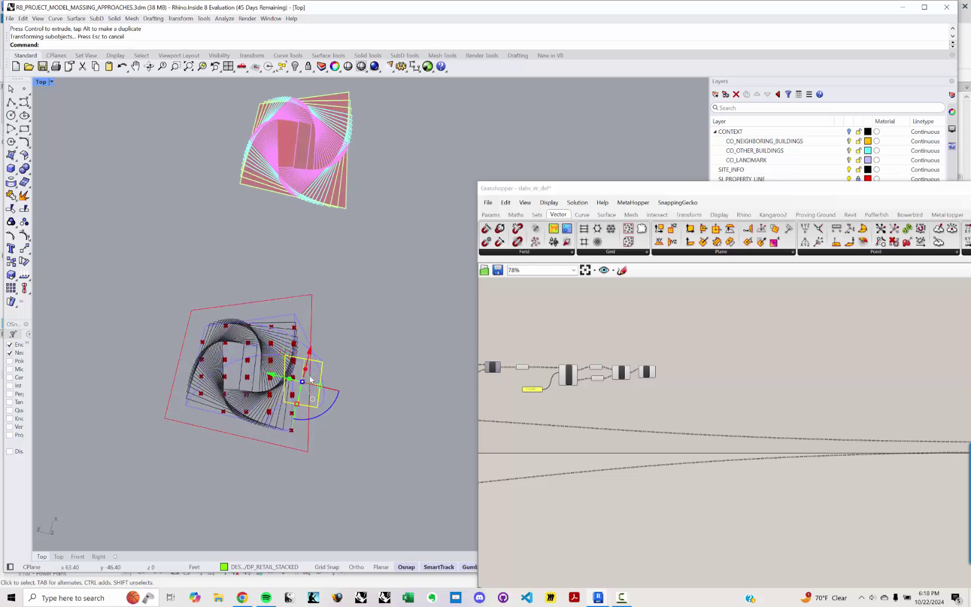
- Undo the gumball moves of the massing's top face
{"action": "right_click_drag", "start_coordinate": [326, 377], "coordinate": [317, 356]}
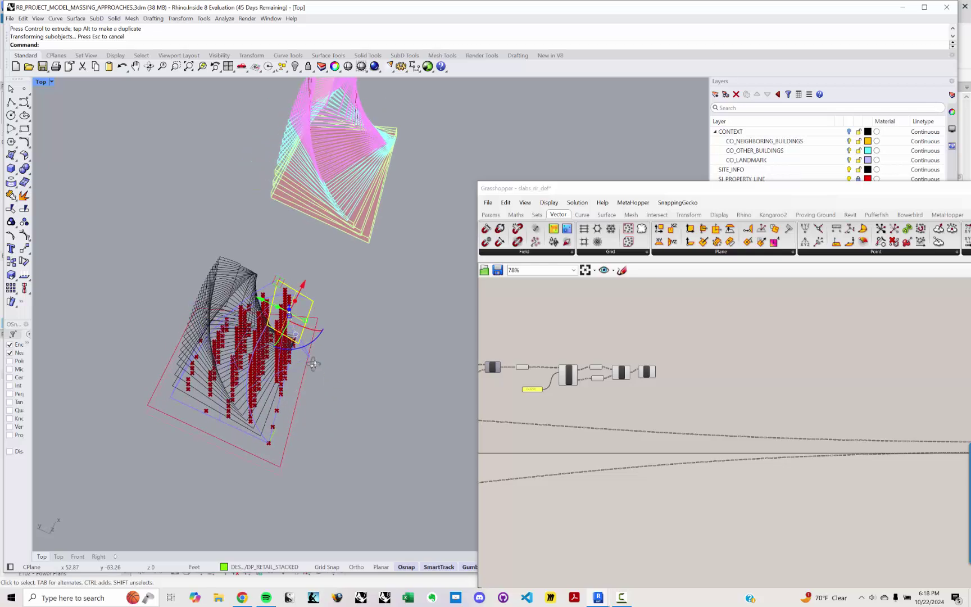
{"action": "left_click_drag", "start_coordinate": [316, 355], "coordinate": [318, 354]}
{"action": "key", "text": "ctrl+z"}
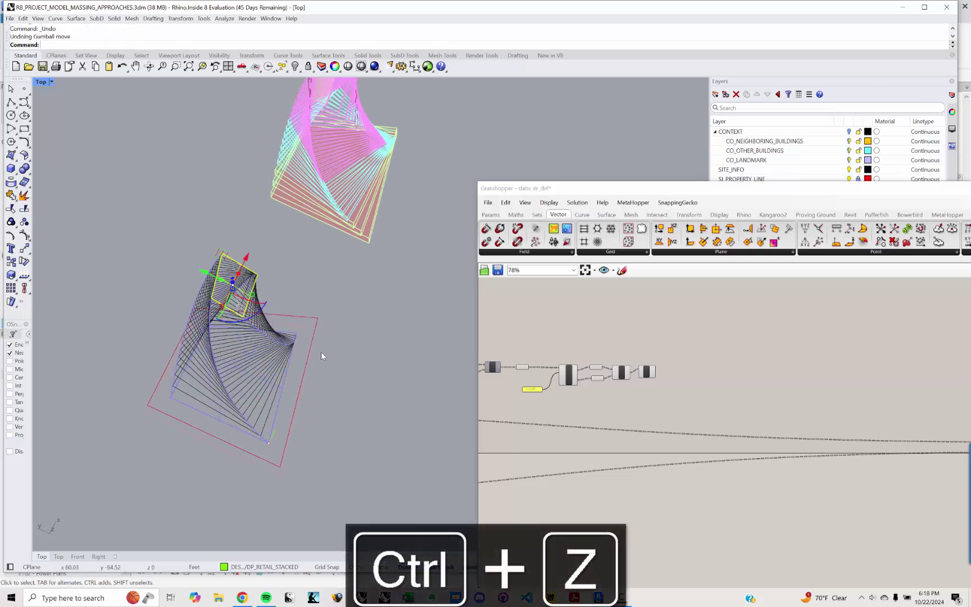
{"action": "right_click_drag", "start_coordinate": [319, 332], "coordinate": [380, 304]}
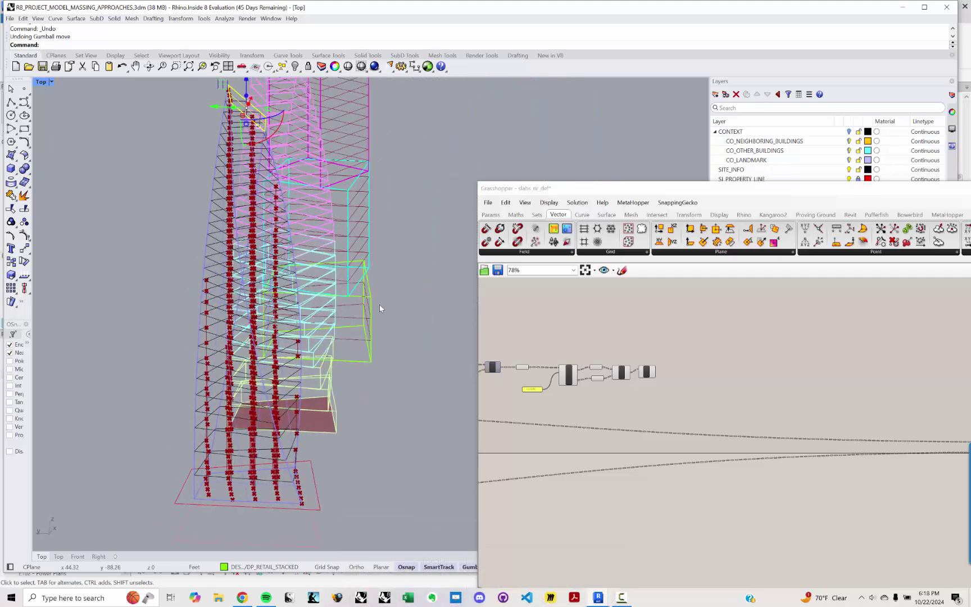
- Re-enable the three sets of slab-creating components in the Grasshopper definition
{"action": "scroll", "coordinate": [692, 385], "scroll_direction": "down", "scroll_amount": 8}
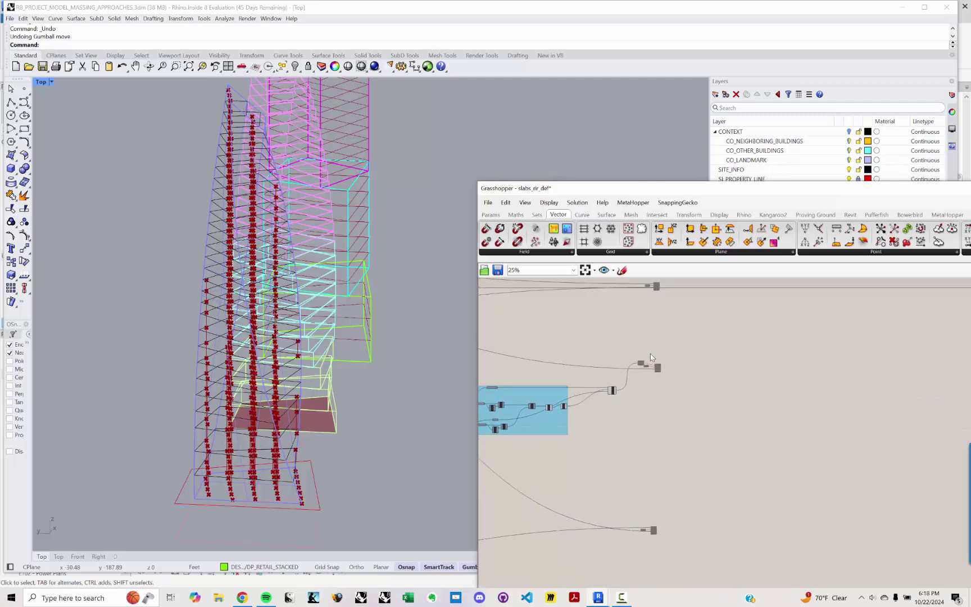
{"action": "left_click_drag", "start_coordinate": [630, 300], "coordinate": [700, 506]}
{"action": "middle_click", "coordinate": [720, 423]}
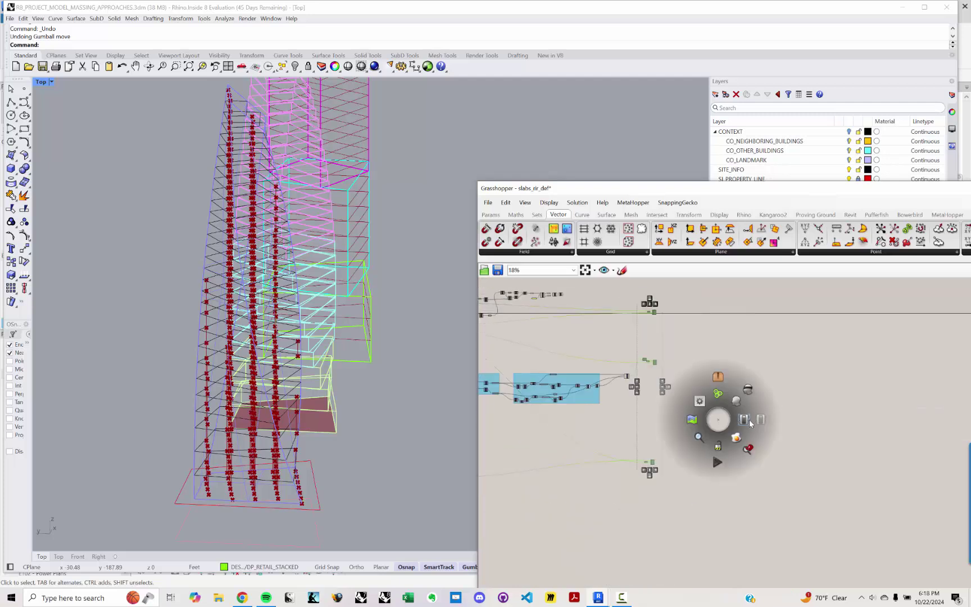
{"action": "left_click", "coordinate": [744, 420]}
{"action": "right_click_drag", "start_coordinate": [736, 333], "coordinate": [734, 367]}
{"action": "left_click", "coordinate": [703, 340]}
- Reposition the PolyLine component beside Merge, leaving free canvas after its output
{"action": "scroll", "coordinate": [678, 384], "scroll_direction": "up", "scroll_amount": 10}
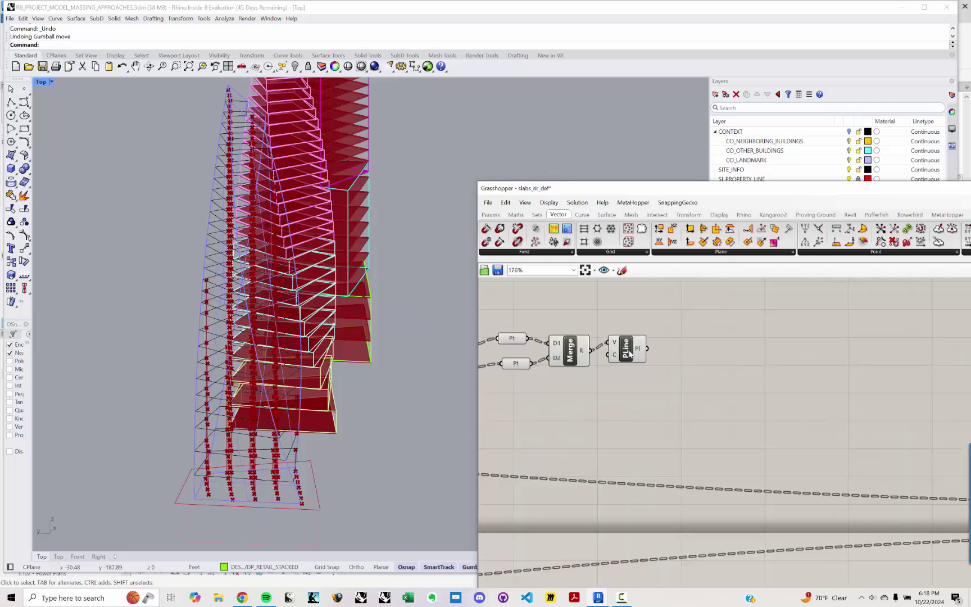
{"action": "left_click_drag", "start_coordinate": [641, 364], "coordinate": [649, 361]}
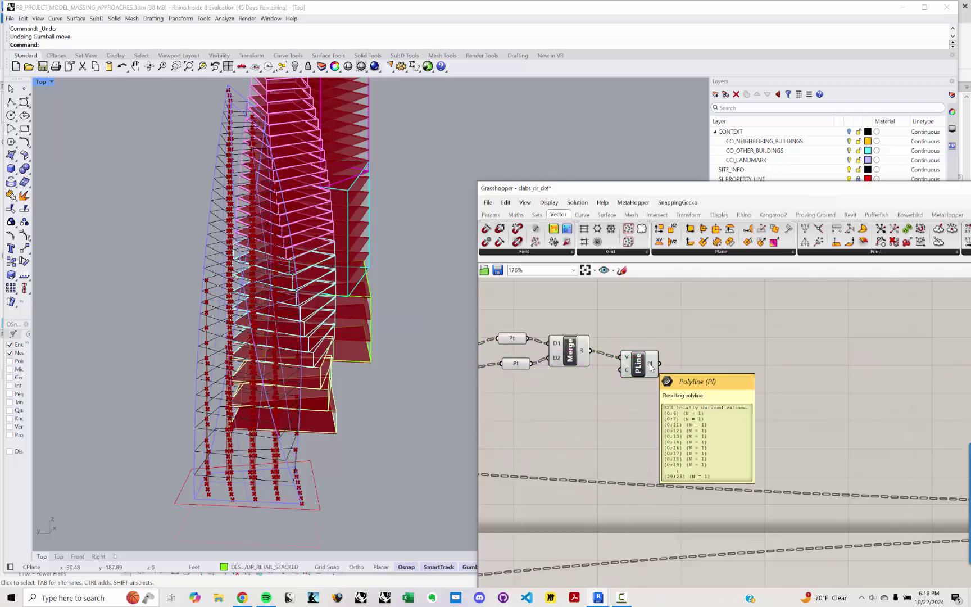
{"action": "right_click_drag", "start_coordinate": [652, 367], "coordinate": [603, 386]}
{"action": "double_click", "coordinate": [666, 341]}
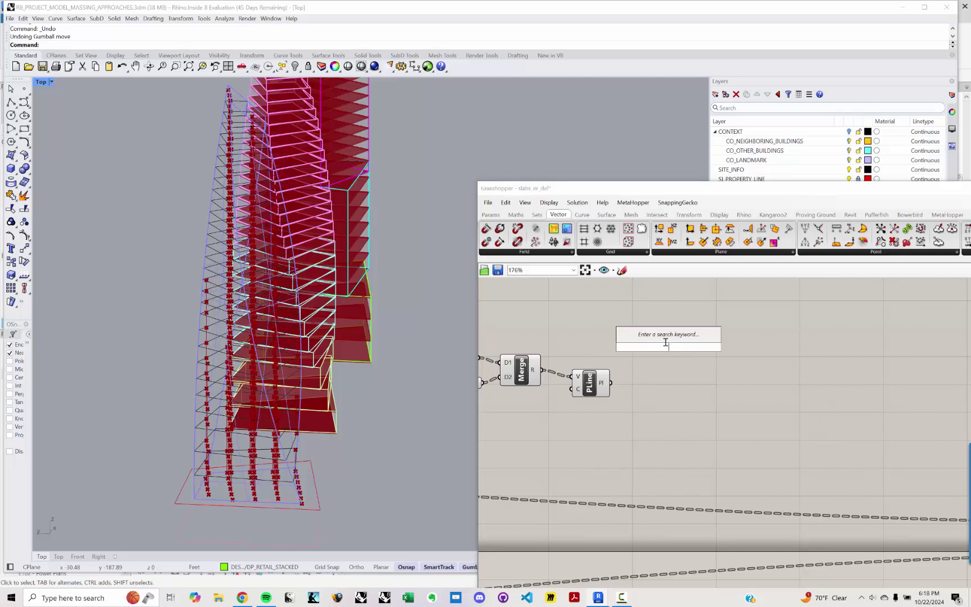
{"action": "type", "text": "add "}
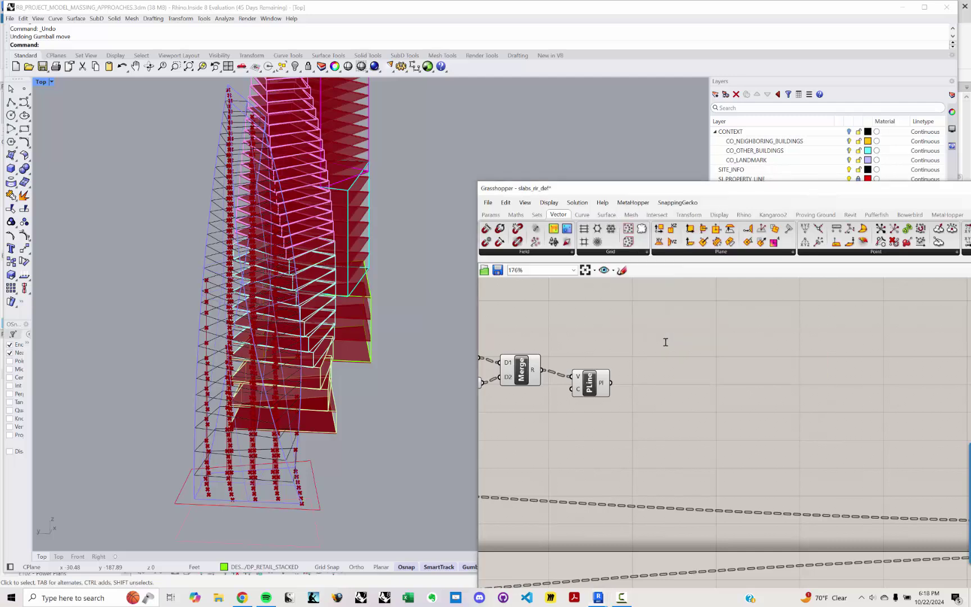
{"action": "type", "text": "str"}
{"action": "key", "text": "Escape"}
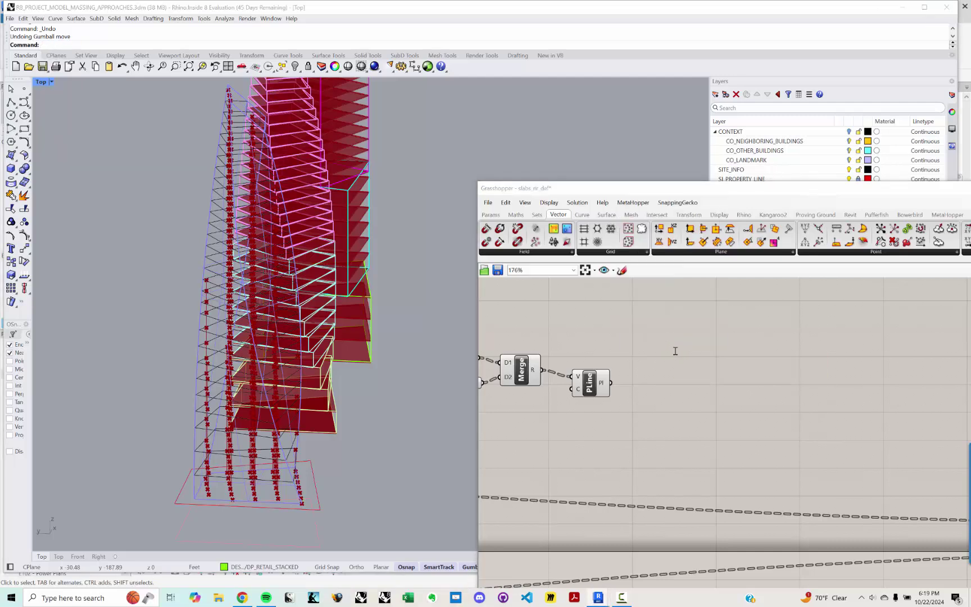
- Add an Add Structural Column component after the PolyLine component
{"action": "double_click", "coordinate": [673, 349]}
{"action": "type", "text": "aDD STRUC"}
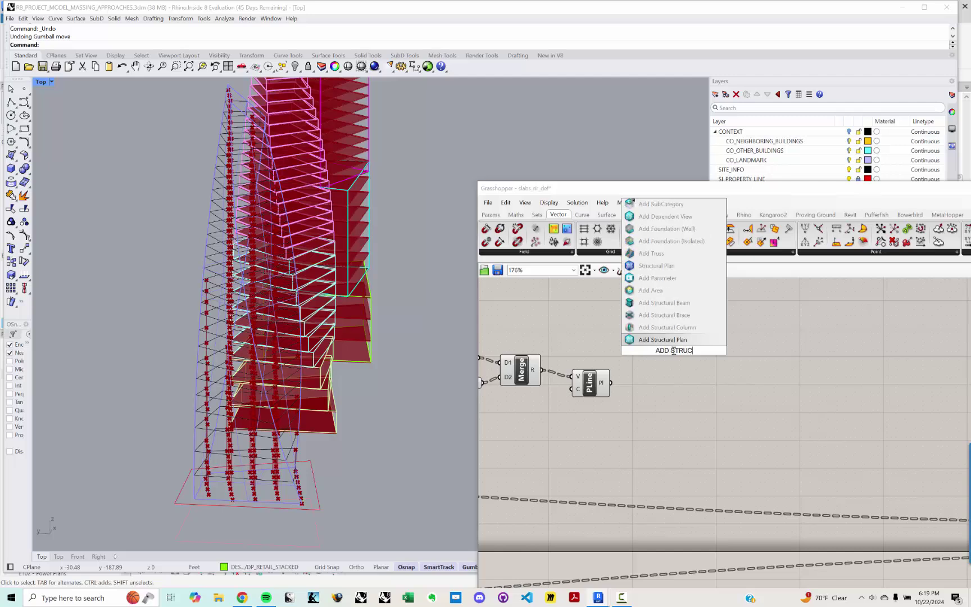
{"action": "key", "text": "Up"}
{"action": "key", "text": "Return"}
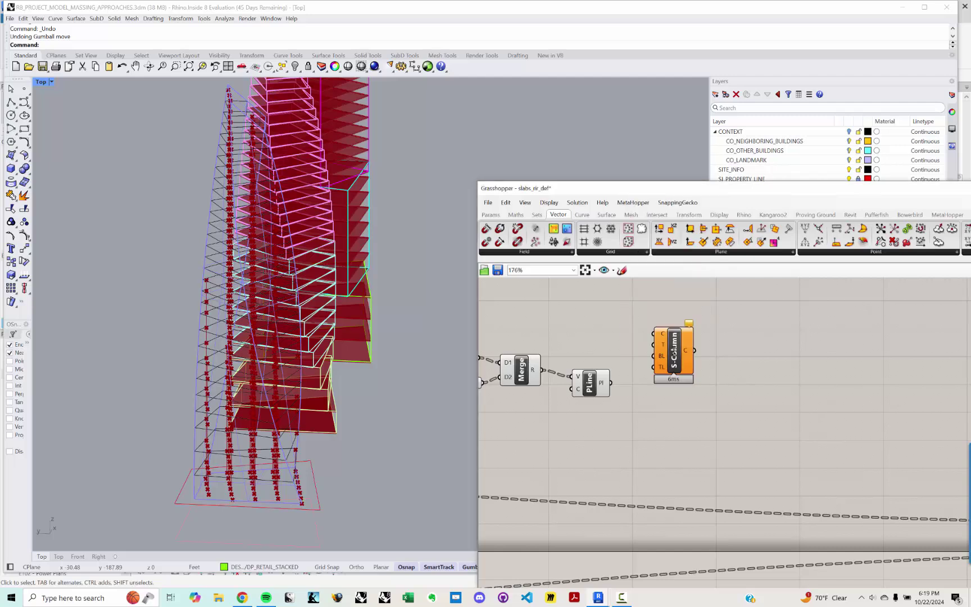
{"action": "right_click_drag", "start_coordinate": [583, 336], "coordinate": [585, 317]}
- Save both the Grasshopper definition and the Rhino model
{"action": "key", "text": "ctrl+s"}
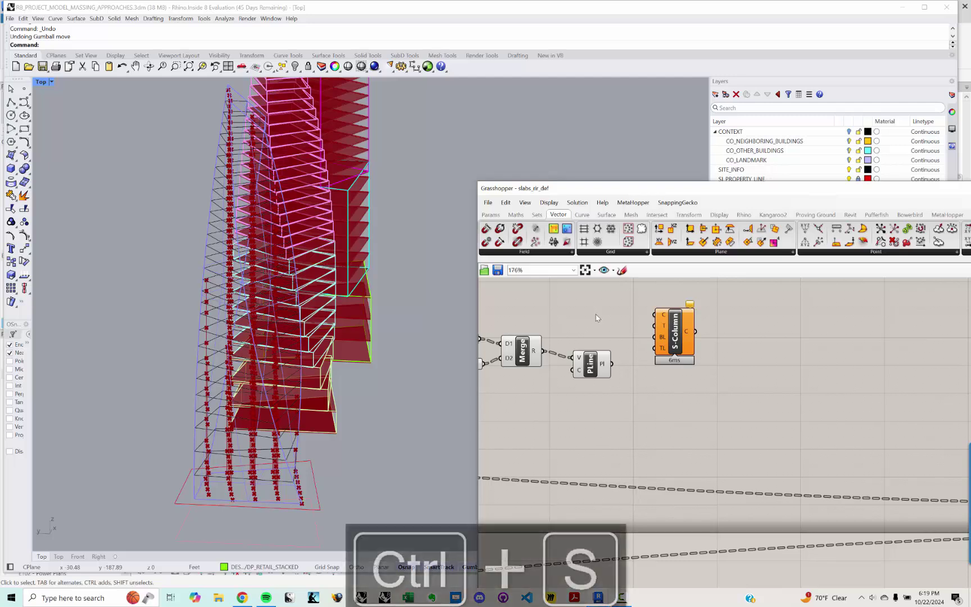
{"action": "right_click_drag", "start_coordinate": [471, 279], "coordinate": [459, 284]}
{"action": "key", "text": "ctrl+s"}
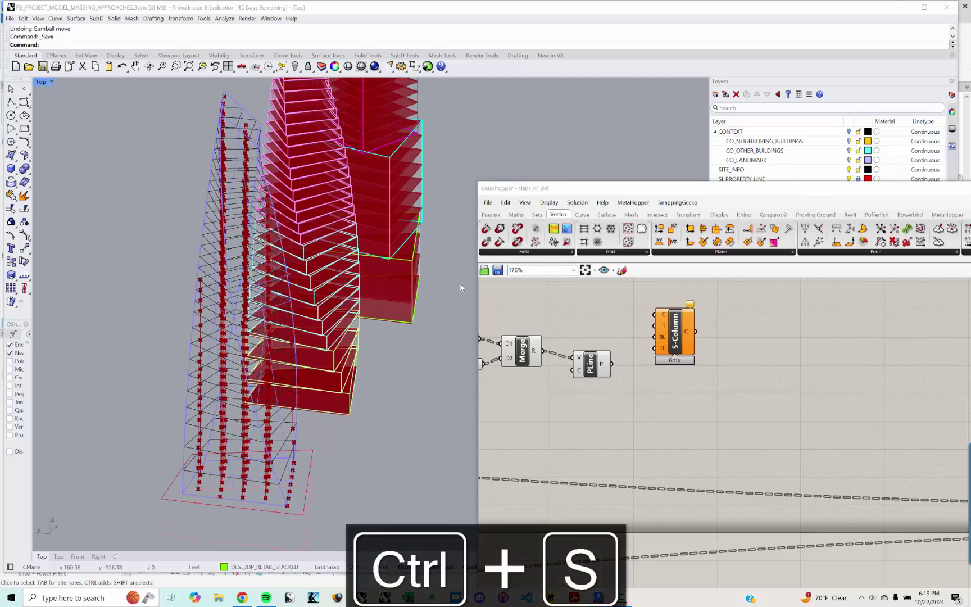
- Connect the PolyLine output to the curve input of the structural column component and inspect the generated columns
{"action": "left_click_drag", "start_coordinate": [612, 364], "coordinate": [656, 314]}
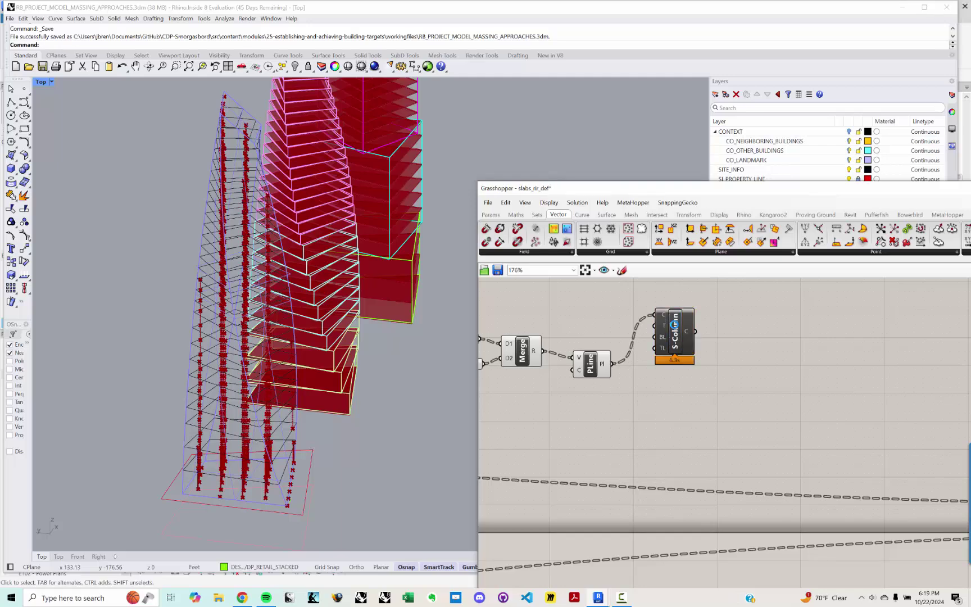
{"action": "scroll", "coordinate": [208, 259], "scroll_direction": "up", "scroll_amount": 10}
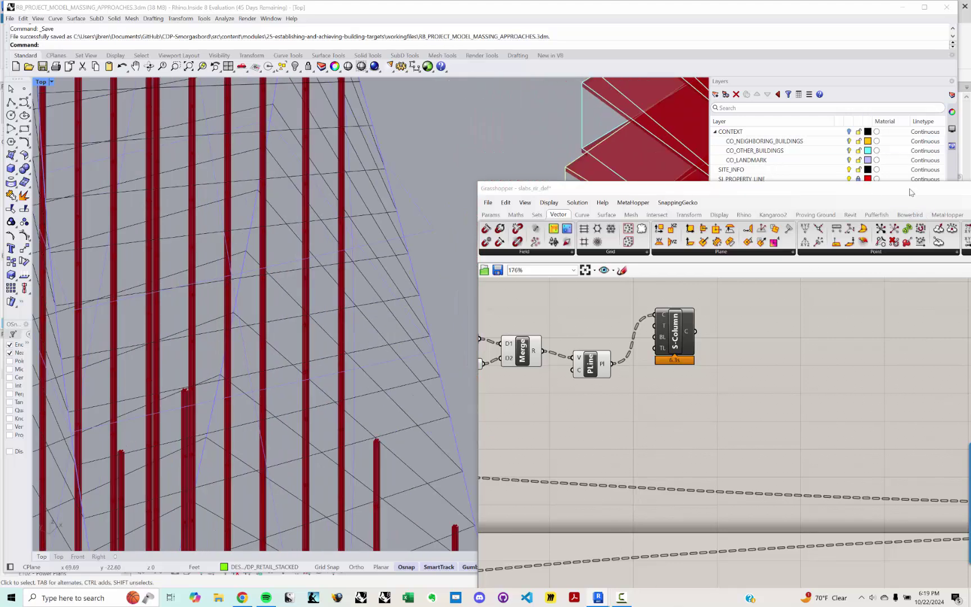
- Move the Grasshopper and Rhino windows out of the way and examine the tower's columns between slabs in Revit's 3D view
{"action": "left_click_drag", "start_coordinate": [912, 192], "coordinate": [546, 176]}
{"action": "left_click", "coordinate": [729, 176]}
{"action": "left_click", "coordinate": [904, 8]}
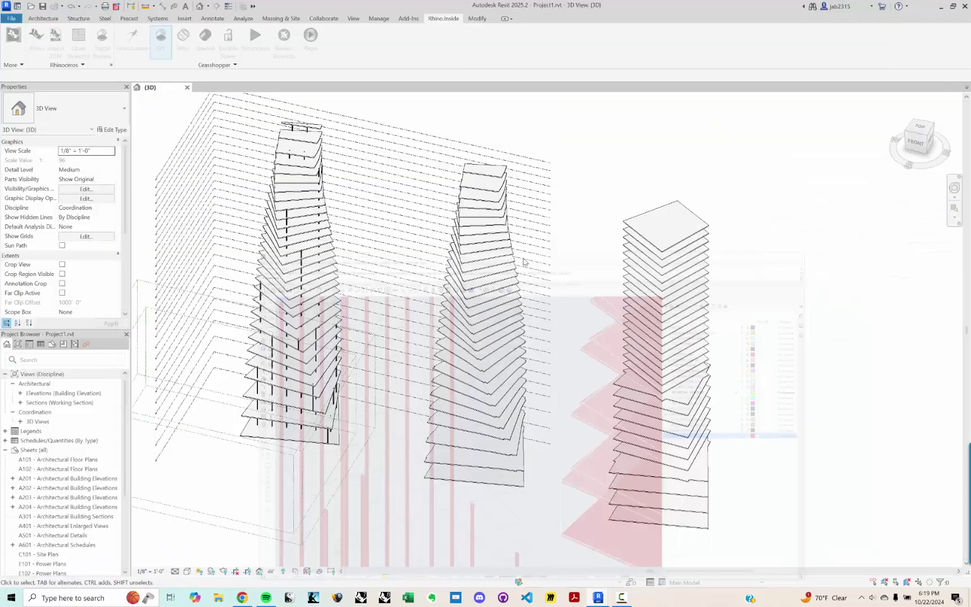
{"action": "middle_click_drag", "start_coordinate": [179, 466], "coordinate": [435, 336], "text": "shift"}
{"action": "scroll", "coordinate": [220, 443], "scroll_direction": "up", "scroll_amount": 2}
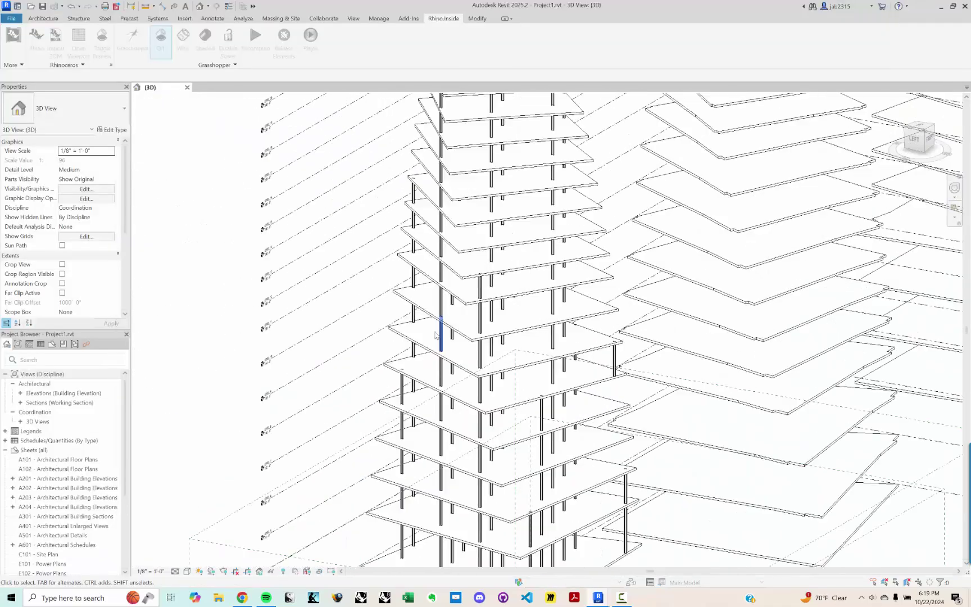
- Select one of the tower's columns in Revit and look through the structural column types available for it
{"action": "scroll", "coordinate": [436, 335], "scroll_direction": "up", "scroll_amount": 2}
{"action": "left_click", "coordinate": [441, 336]}
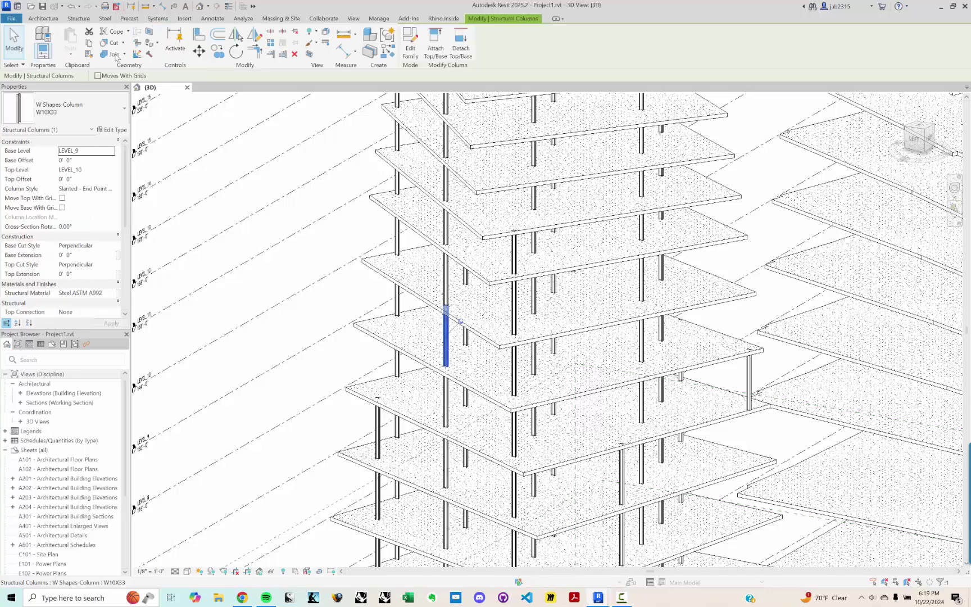
{"action": "left_click", "coordinate": [52, 104]}
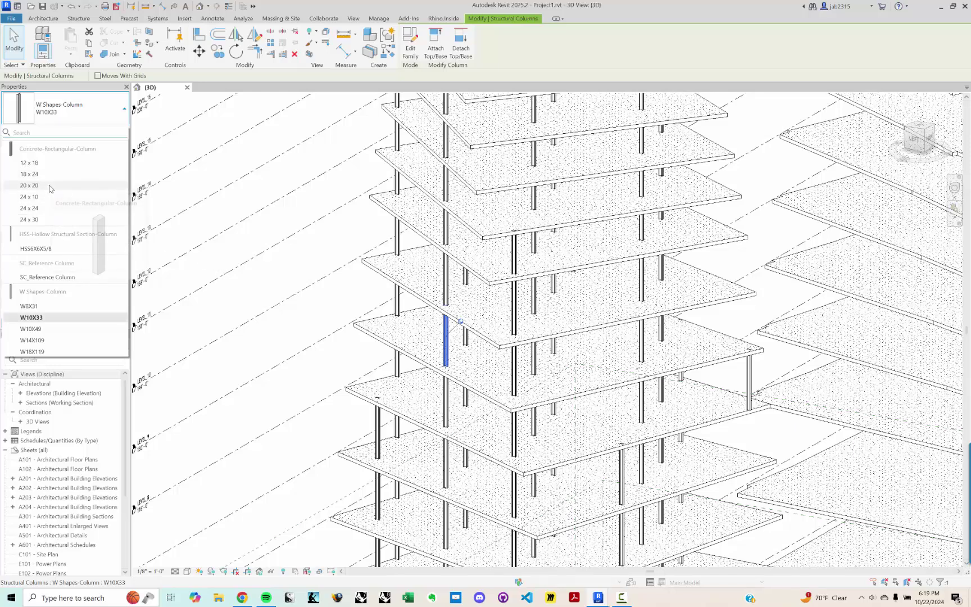
{"action": "key", "text": "Escape"}
{"action": "key", "text": "Escape"}
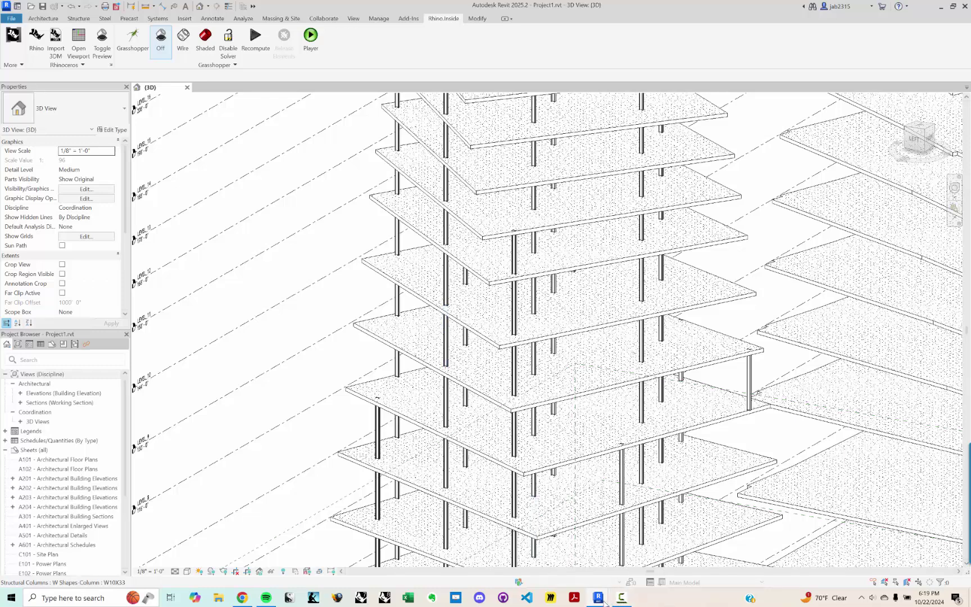
- Switch to Grasshopper, move the structural column component away from the PolyLine component, and add a Revit element Type parameter between them
{"action": "mouse_move", "coordinate": [620, 600]}
{"action": "left_click", "coordinate": [618, 554]}
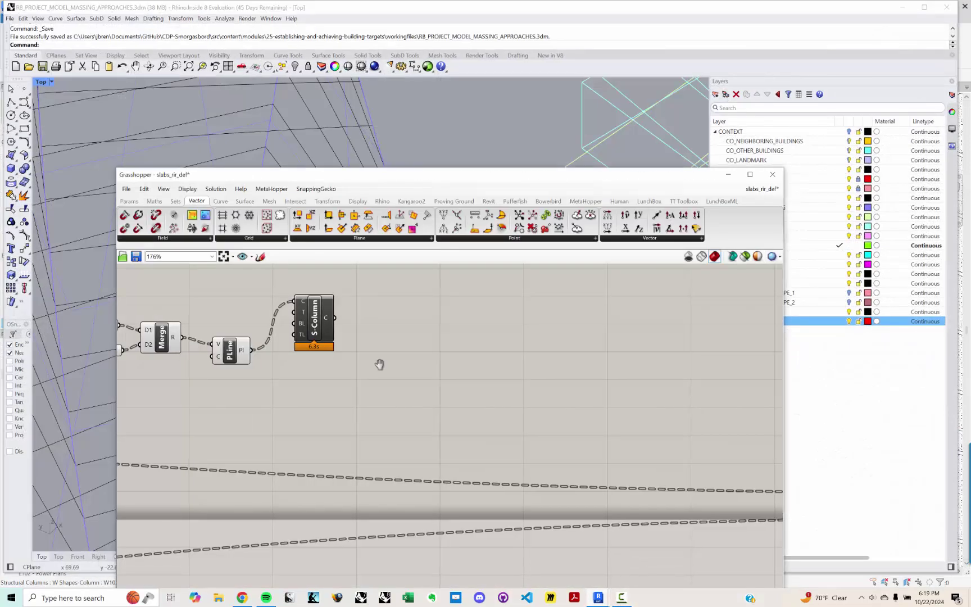
{"action": "right_click_drag", "start_coordinate": [380, 365], "coordinate": [424, 374]}
{"action": "left_click_drag", "start_coordinate": [369, 339], "coordinate": [434, 363]}
{"action": "left_click", "coordinate": [366, 387]}
{"action": "double_click", "coordinate": [366, 390]}
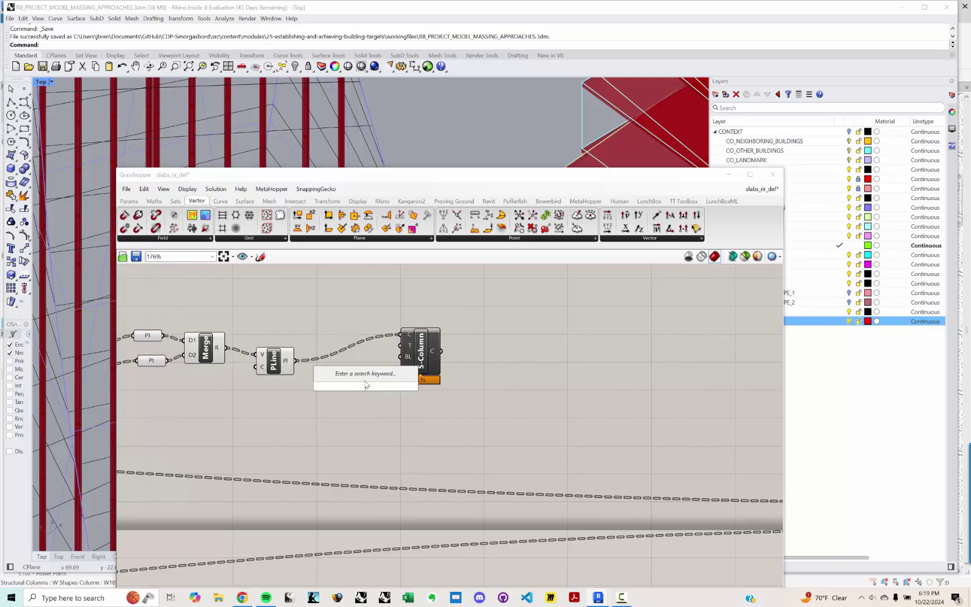
{"action": "type", "text": "tween"}
{"action": "key", "text": "Return"}
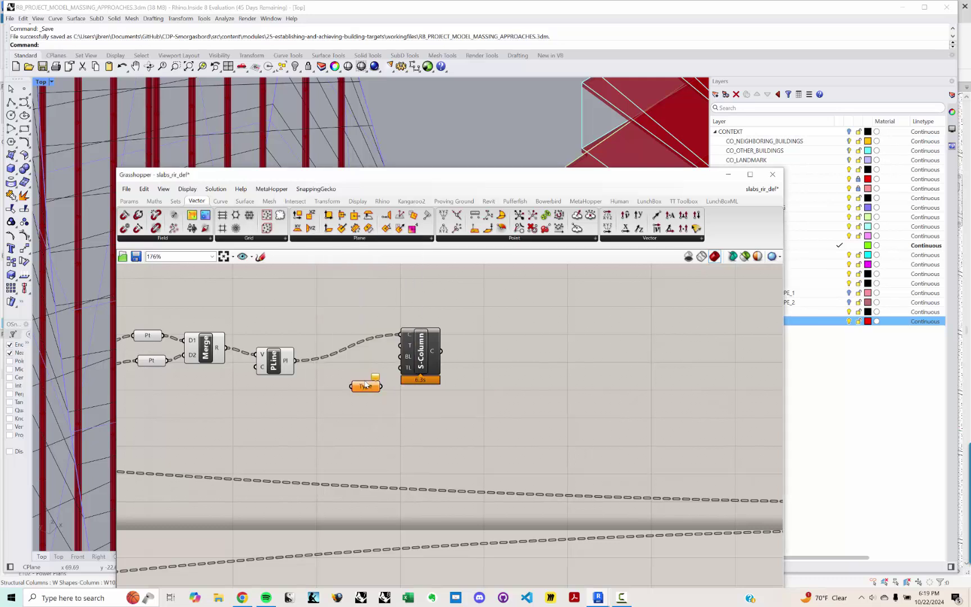
- Set the Type parameter to Structural Columns, Concrete-Rectangular-Column 20 x 20, and connect it to the structural column component's type input
{"action": "right_click", "coordinate": [370, 387]}
{"action": "left_click", "coordinate": [403, 439]}
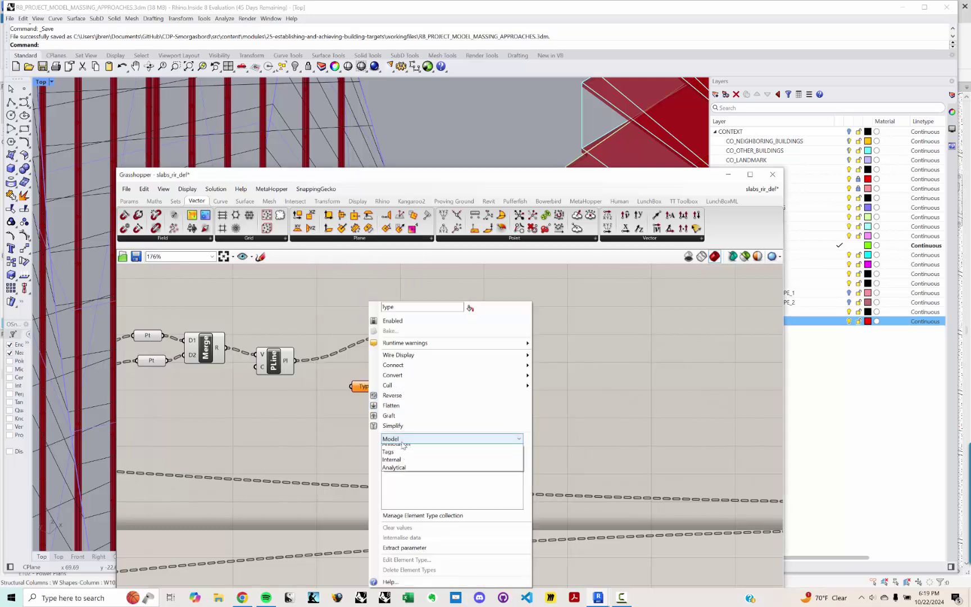
{"action": "left_click", "coordinate": [403, 444]}
{"action": "left_click", "coordinate": [406, 451]}
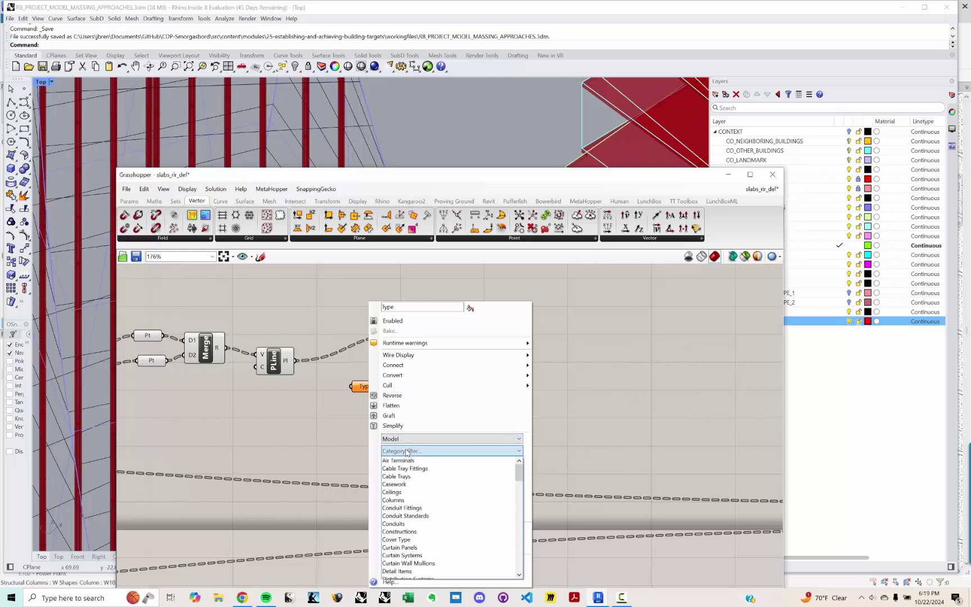
{"action": "type", "text": "str"}
{"action": "scroll", "coordinate": [404, 520], "scroll_direction": "down", "scroll_amount": 1}
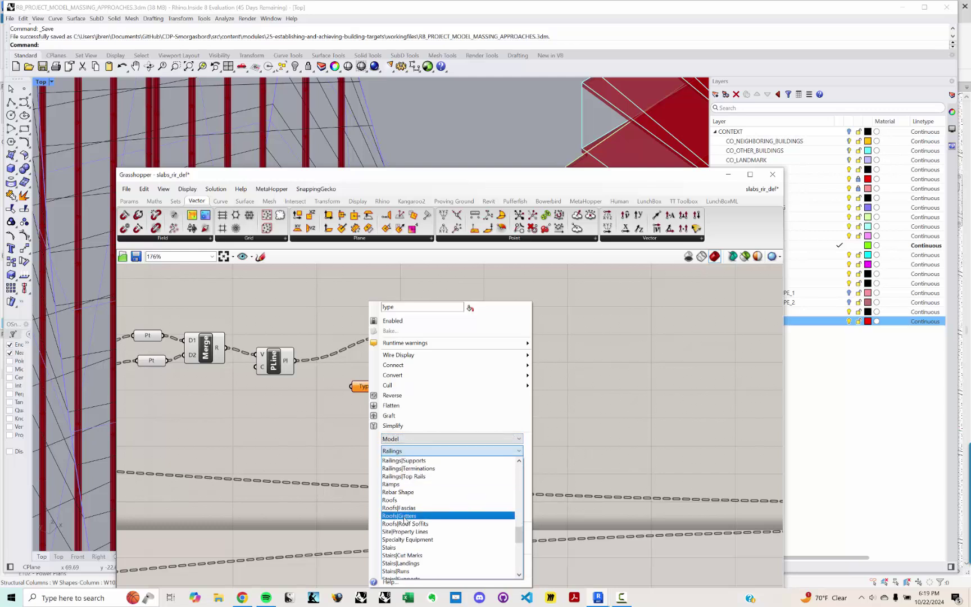
{"action": "scroll", "coordinate": [404, 522], "scroll_direction": "down", "scroll_amount": 1}
{"action": "left_click", "coordinate": [410, 572]}
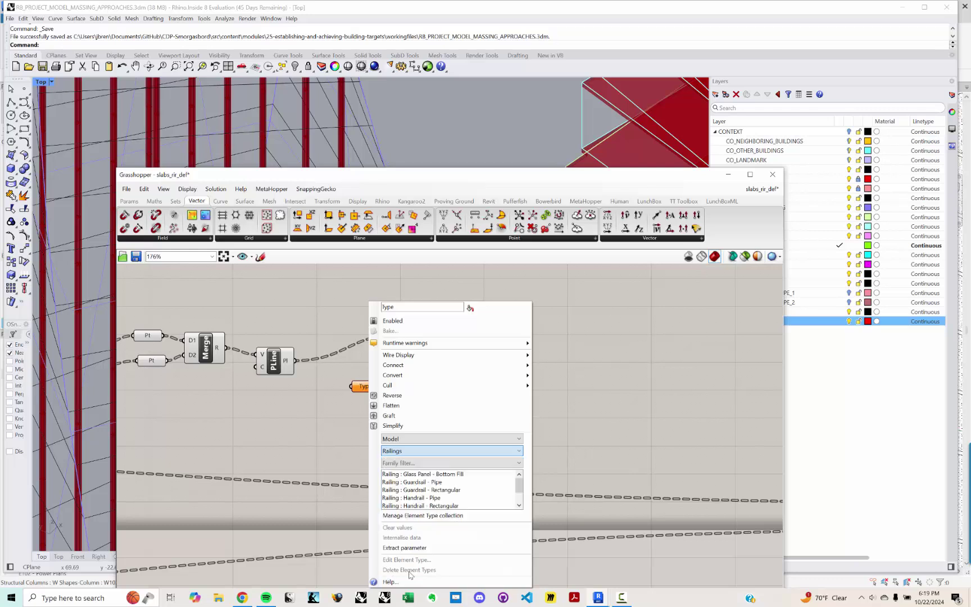
{"action": "key", "text": "s"}
{"action": "left_click", "coordinate": [431, 491]}
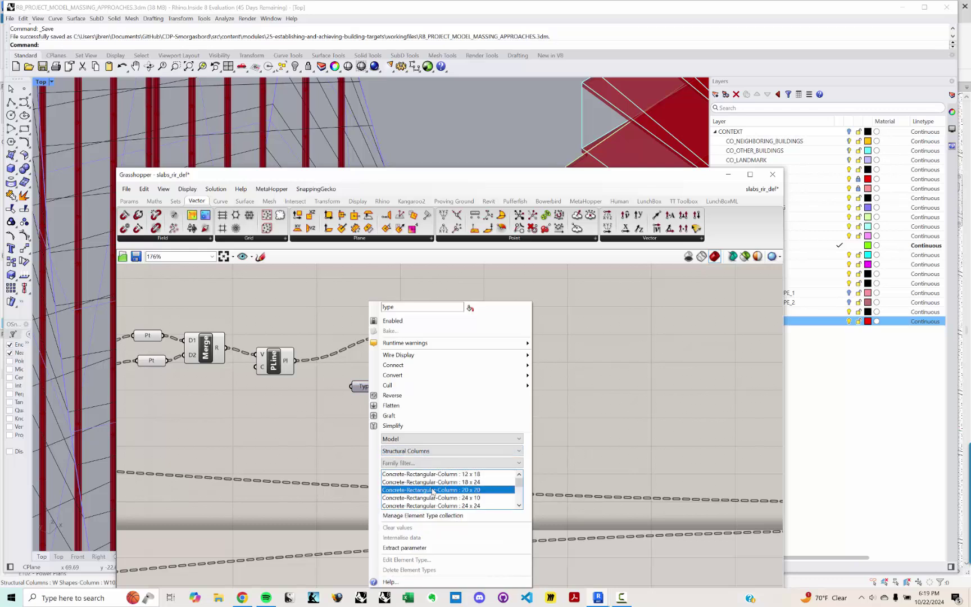
{"action": "left_click", "coordinate": [613, 447]}
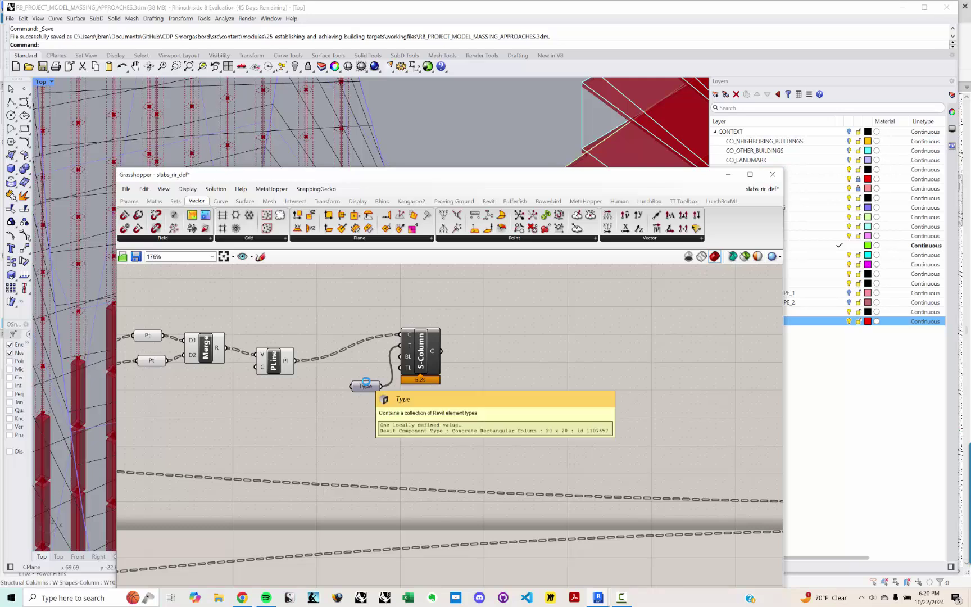
- Get the Grasshopper window out of the way, examine the concrete columns in the Rhino viewport, and return to the definition
{"action": "left_click_drag", "start_coordinate": [434, 174], "coordinate": [455, 218]}
{"action": "left_click", "coordinate": [747, 218]}
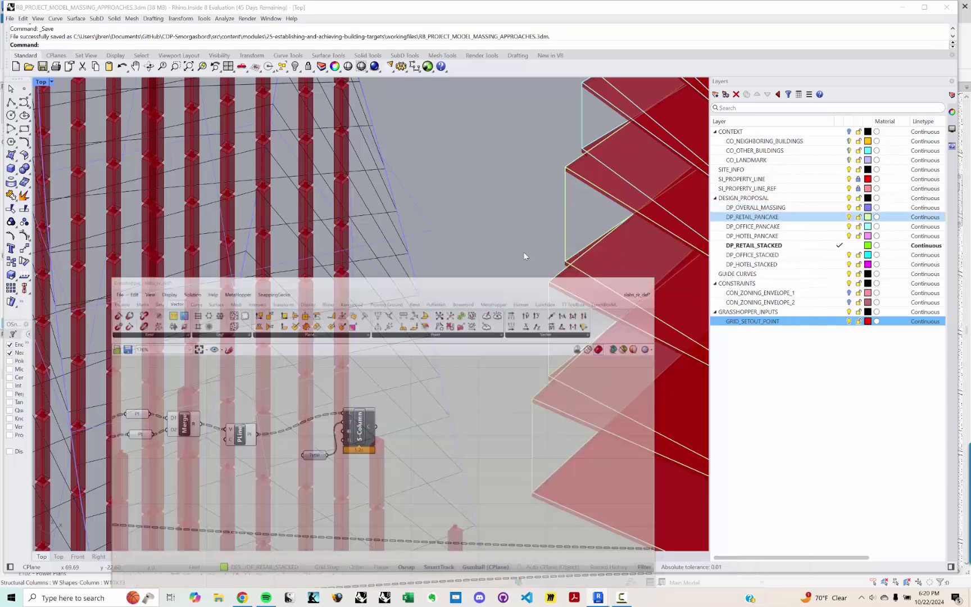
{"action": "right_click_drag", "start_coordinate": [525, 256], "coordinate": [302, 366]}
{"action": "left_click", "coordinate": [18, 585]}
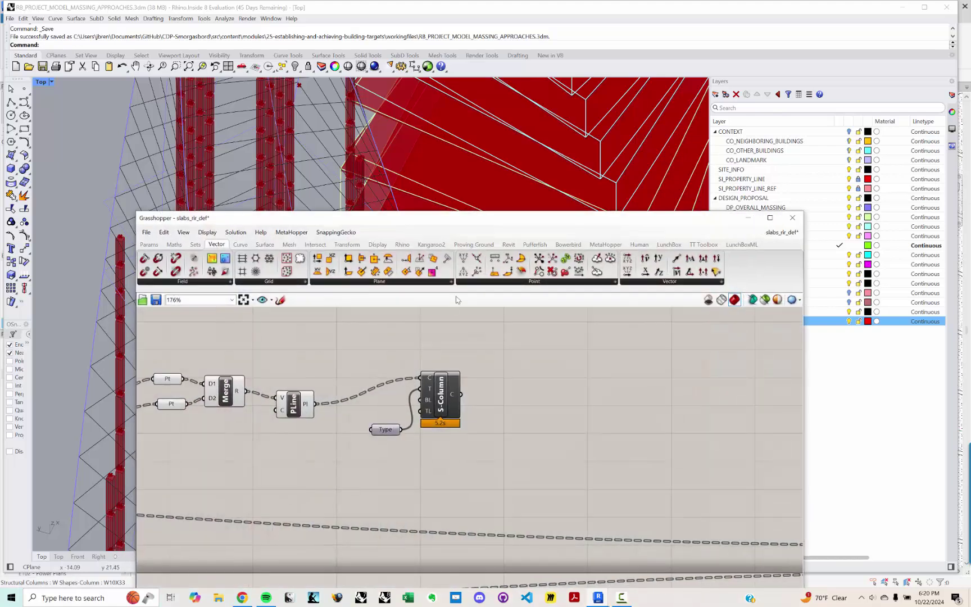
- Set the Type parameter to the 12 x 18 Concrete-Rectangular-Column type
{"action": "right_click", "coordinate": [389, 437]}
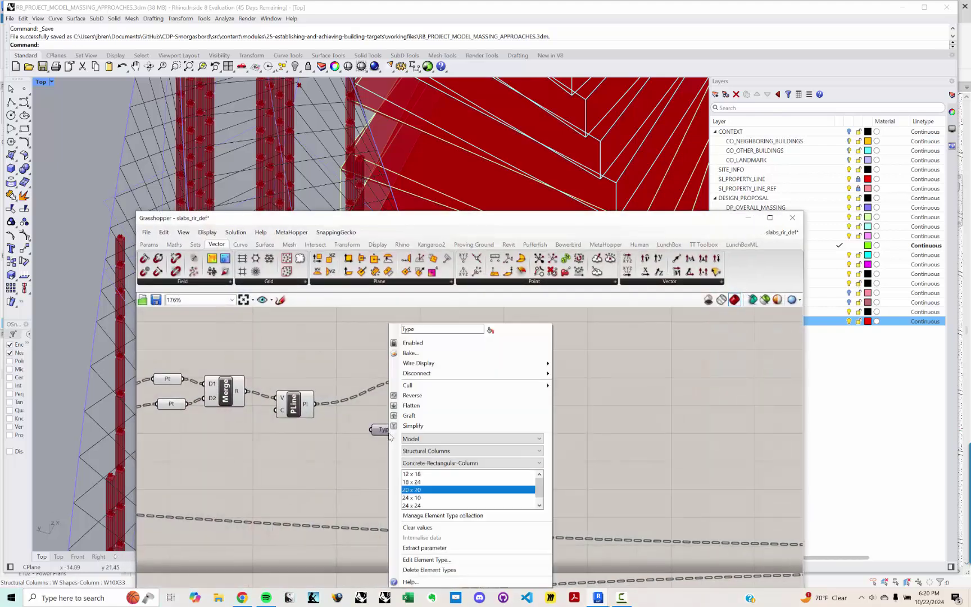
{"action": "left_click", "coordinate": [419, 479]}
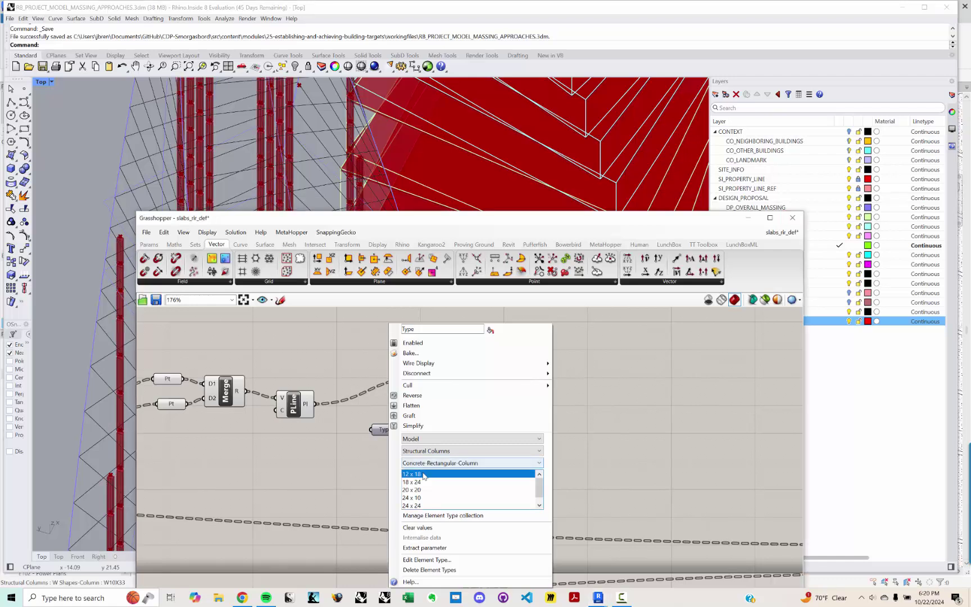
{"action": "left_click", "coordinate": [336, 489]}
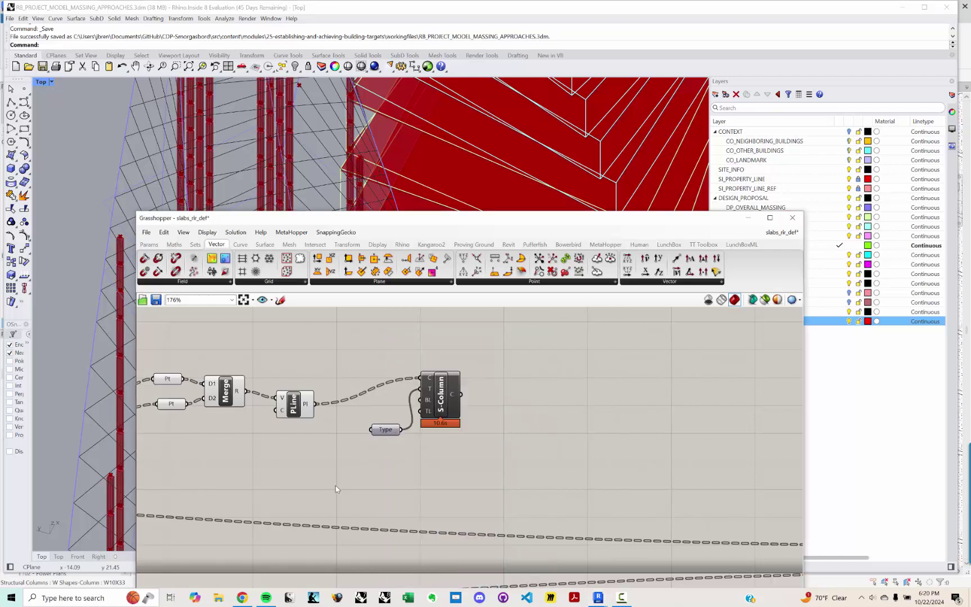
- Switch to Revit, select a tower column, and duplicate its 12 x 18 concrete type under the name 12 x 12
{"action": "left_click", "coordinate": [748, 218]}
{"action": "mouse_move", "coordinate": [604, 604]}
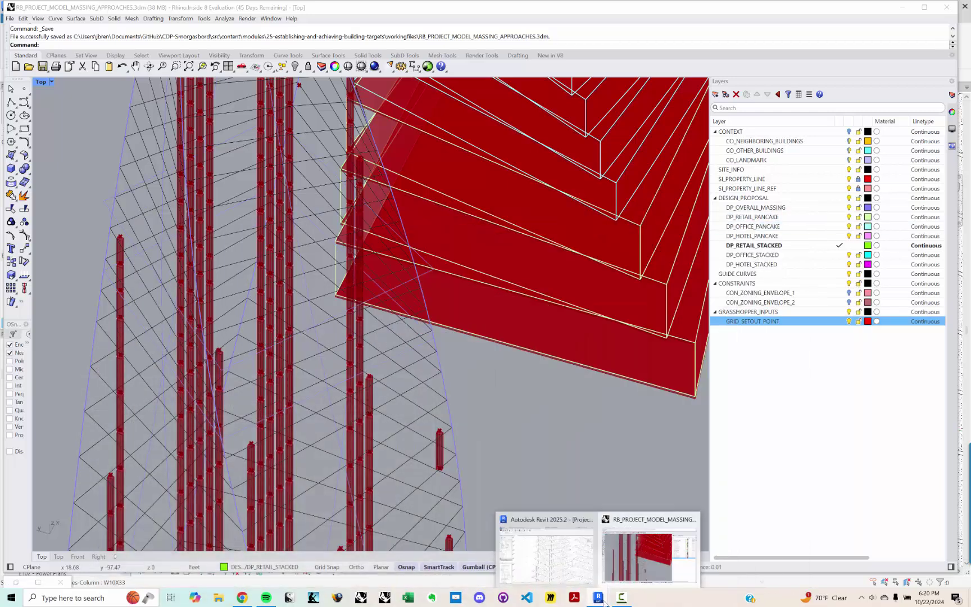
{"action": "left_click", "coordinate": [902, 7]}
{"action": "left_click", "coordinate": [398, 241]}
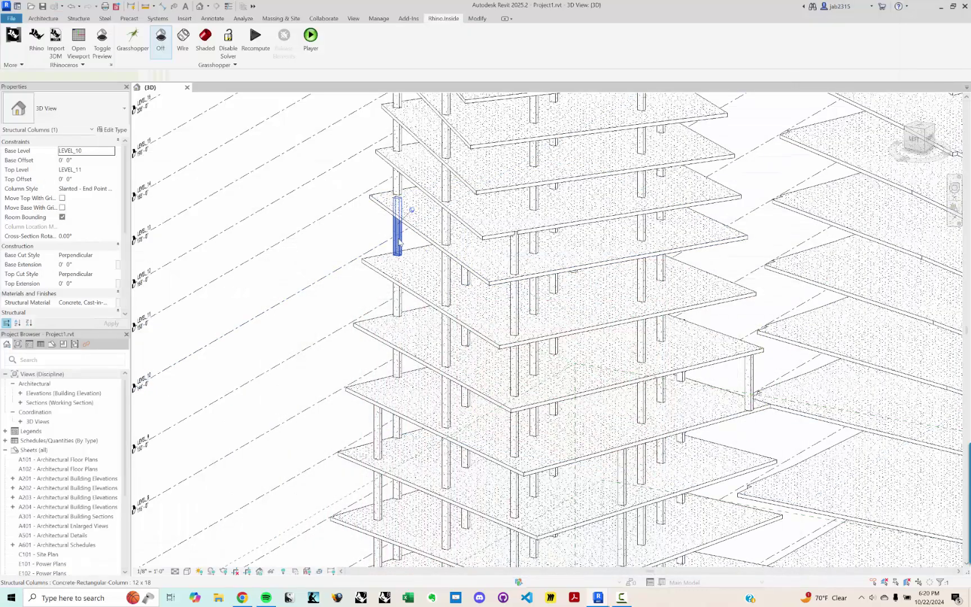
{"action": "left_click", "coordinate": [112, 131]}
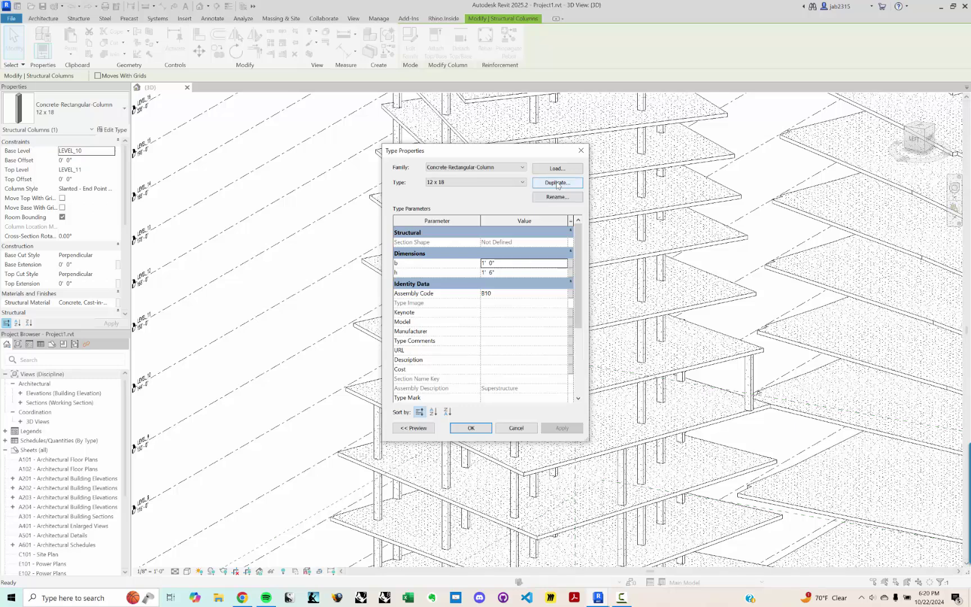
{"action": "left_click", "coordinate": [558, 184]}
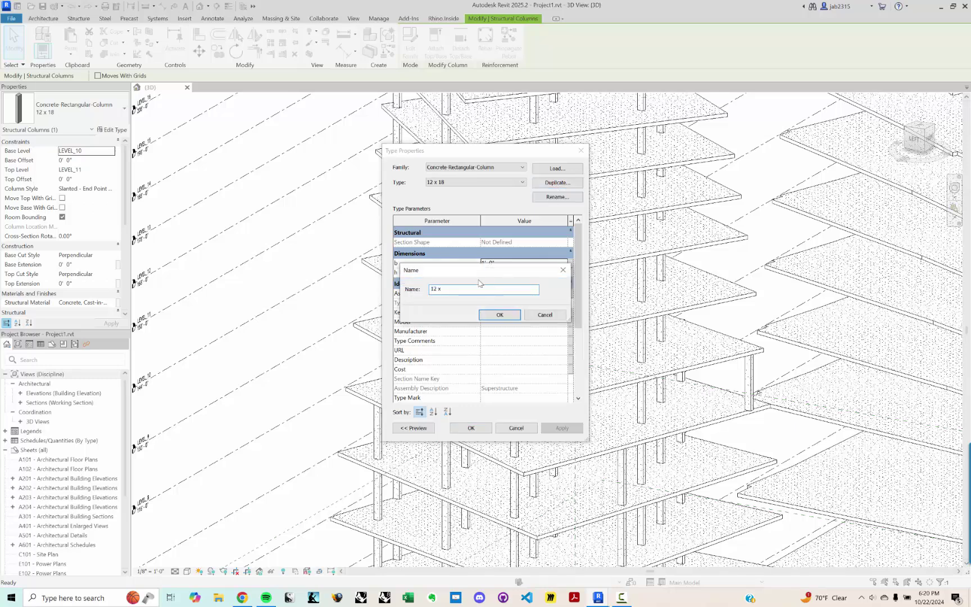
{"action": "left_click", "coordinate": [501, 317]}
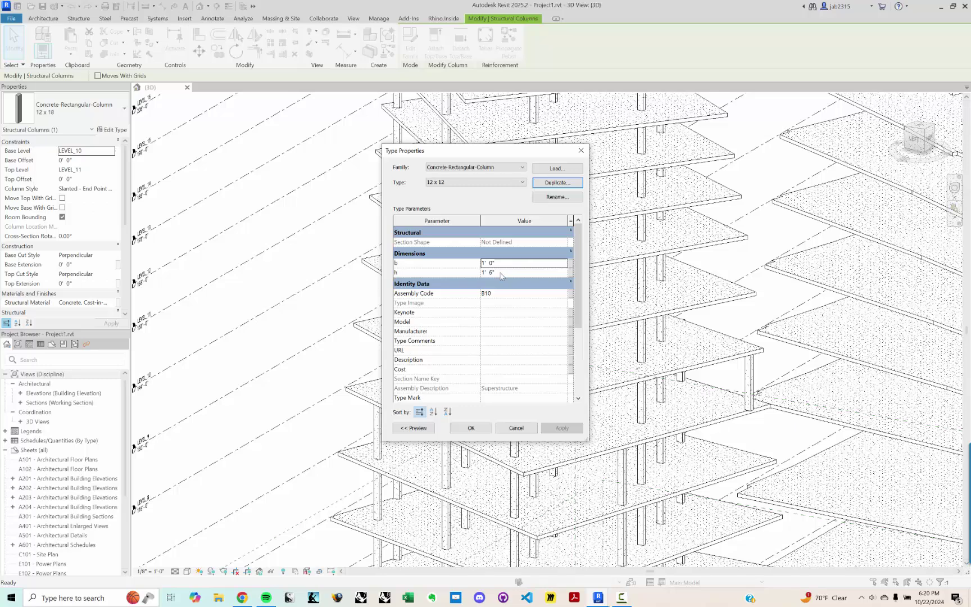
- Set the h dimension of the 12 x 12 column type to 1' 0", accept the type properties, and deselect the column
{"action": "left_click", "coordinate": [502, 273]}
{"action": "type", "text": "10"}
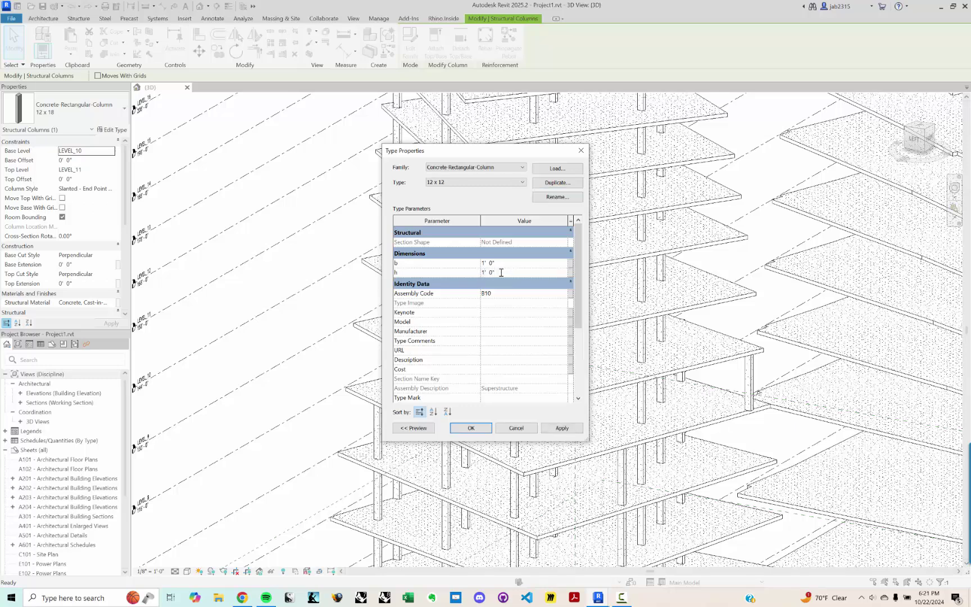
{"action": "left_click", "coordinate": [478, 431]}
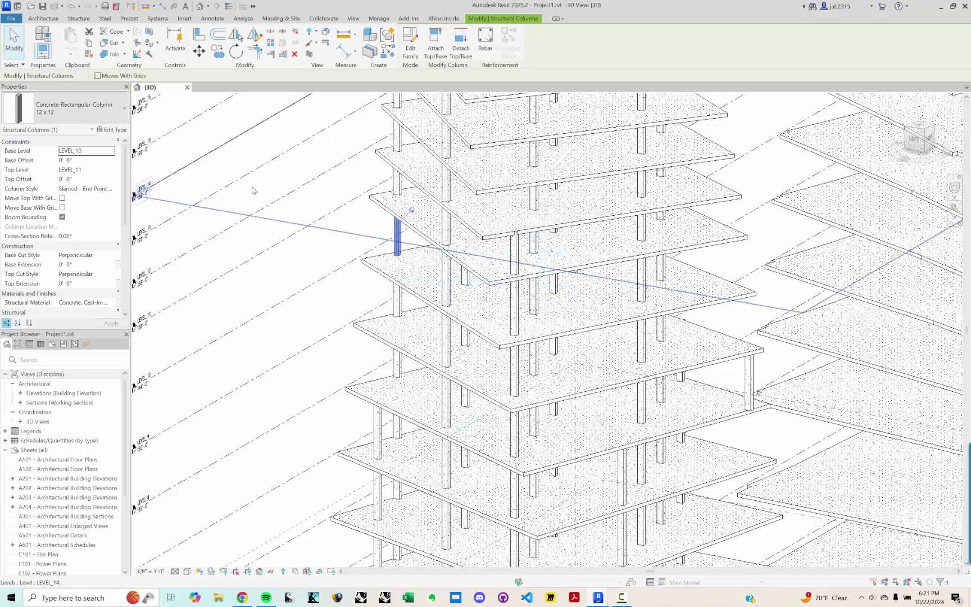
{"action": "left_click", "coordinate": [358, 218]}
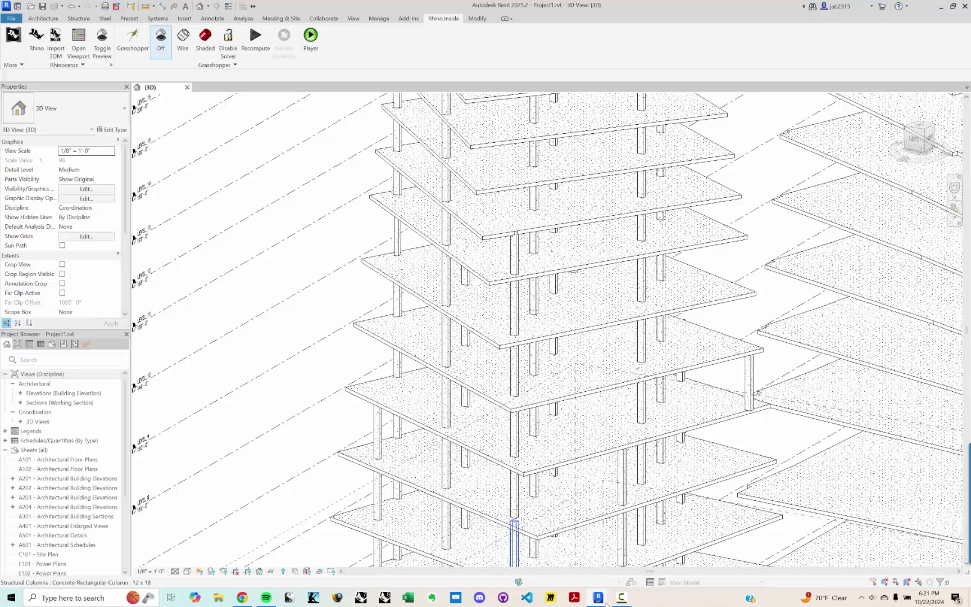
- Switch back to Grasshopper and set the Type parameter to the 12 x 12 Concrete-Rectangular-Column type
{"action": "mouse_move", "coordinate": [599, 598]}
{"action": "left_click", "coordinate": [657, 542]}
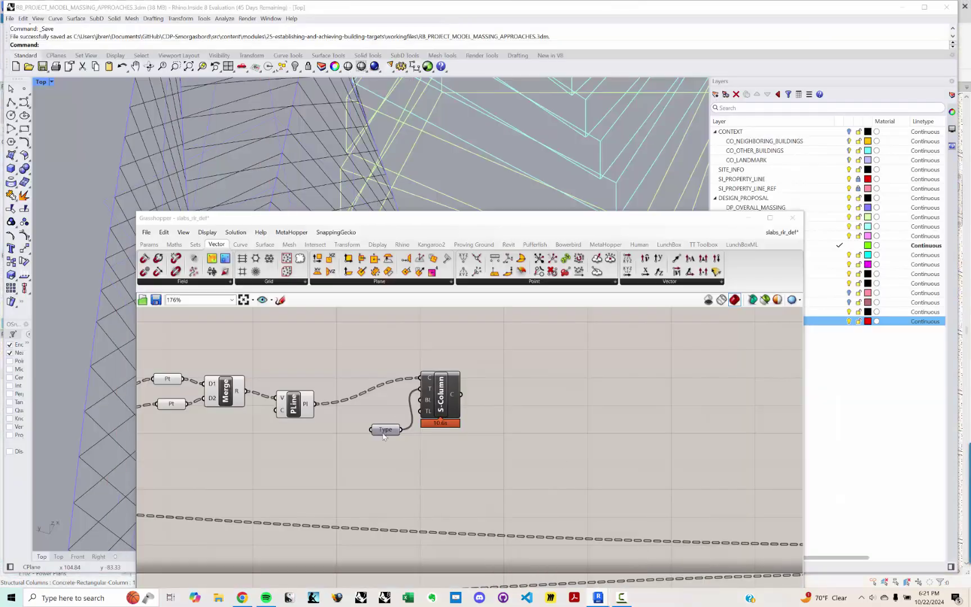
{"action": "right_click", "coordinate": [384, 432]}
{"action": "left_click", "coordinate": [430, 476]}
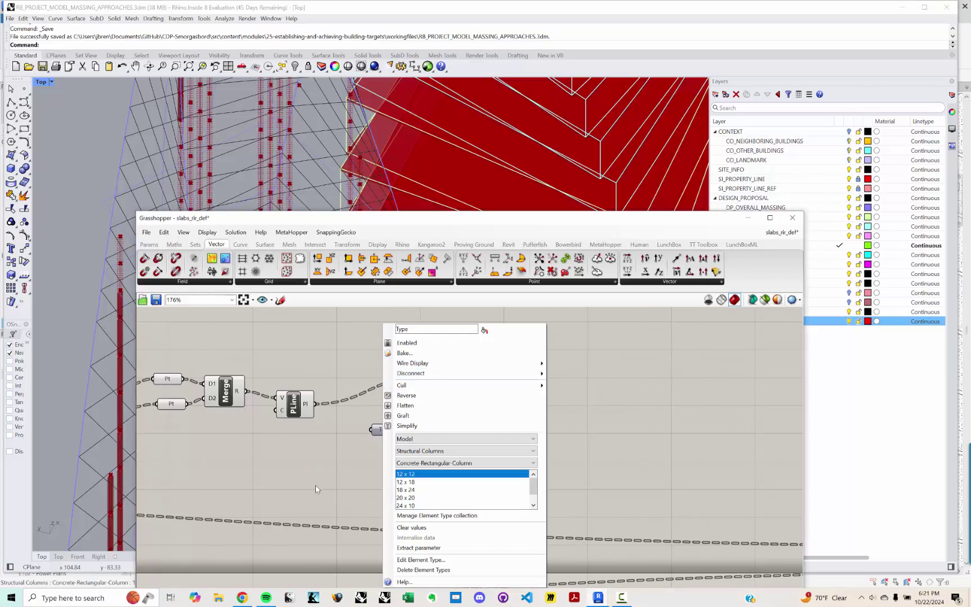
{"action": "left_click", "coordinate": [315, 488]}
- Hide the Grasshopper window and examine the tower's 12 x 12 columns in the Rhino viewport
{"action": "left_click", "coordinate": [749, 220]}
{"action": "right_click_drag", "start_coordinate": [224, 308], "coordinate": [236, 270], "text": "ctrl+shift"}
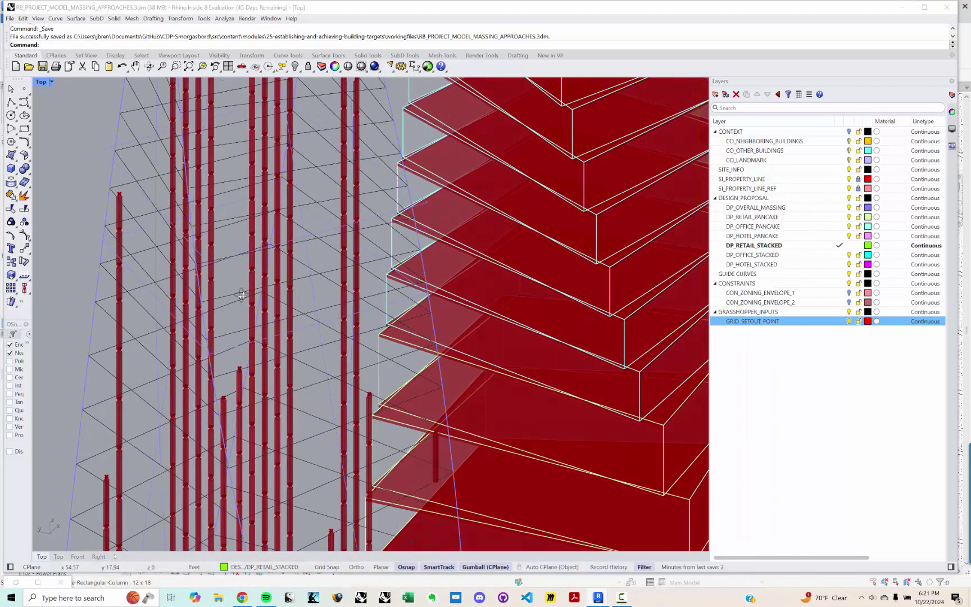
{"action": "scroll", "coordinate": [255, 347], "scroll_direction": "down", "scroll_amount": 4}
{"action": "right_click_drag", "start_coordinate": [256, 347], "coordinate": [259, 213]}
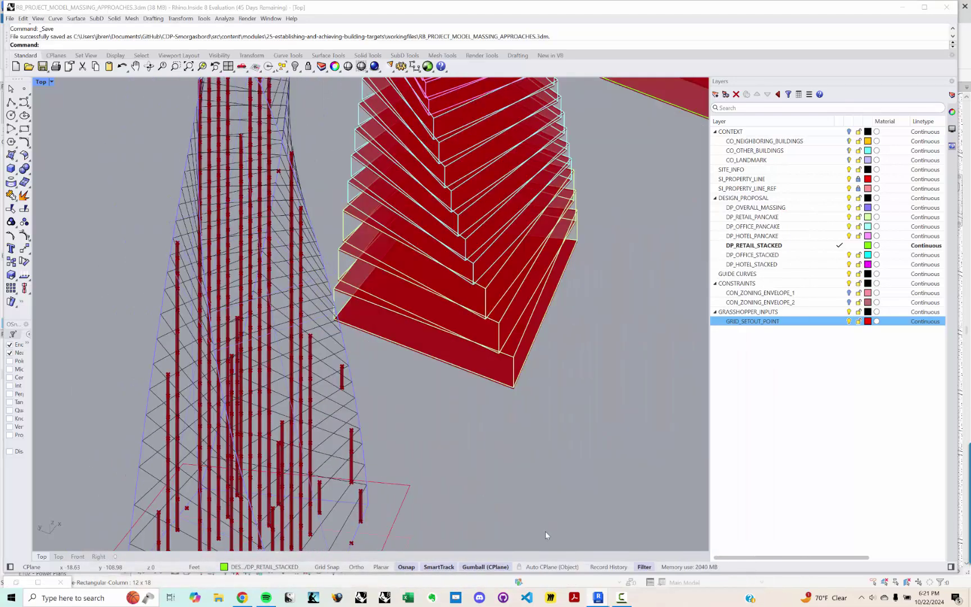
- Switch to Revit and examine up close how the corner columns meet the tower's lower slabs in the 3D view
{"action": "left_click", "coordinate": [903, 7]}
{"action": "scroll", "coordinate": [476, 281], "scroll_direction": "down", "scroll_amount": 5}
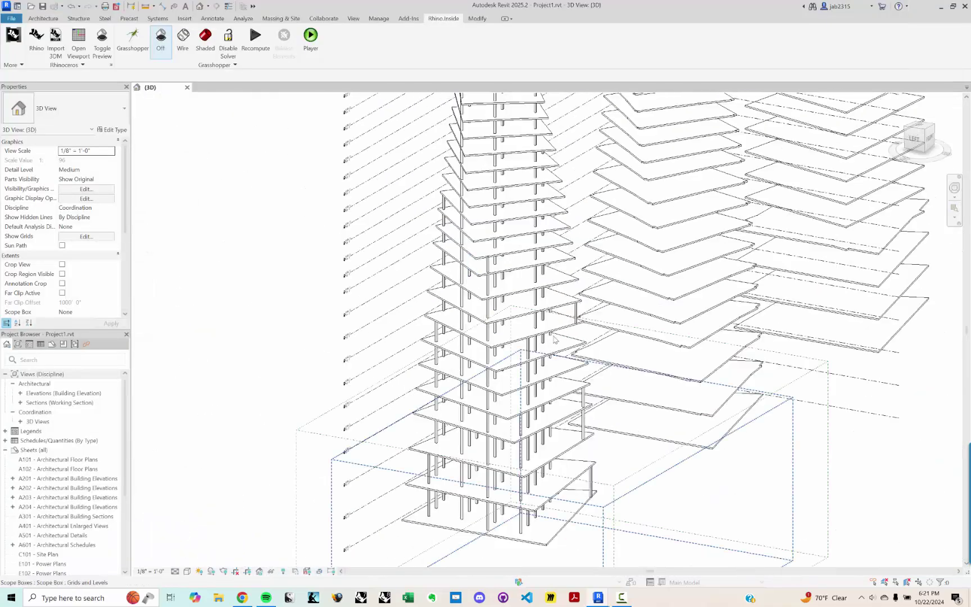
{"action": "middle_click_drag", "start_coordinate": [619, 291], "coordinate": [563, 191], "text": "shift"}
{"action": "scroll", "coordinate": [554, 555], "scroll_direction": "up", "scroll_amount": 2}
{"action": "middle_click_drag", "start_coordinate": [567, 478], "coordinate": [661, 384], "text": "shift"}
{"action": "scroll", "coordinate": [663, 448], "scroll_direction": "up", "scroll_amount": 5}
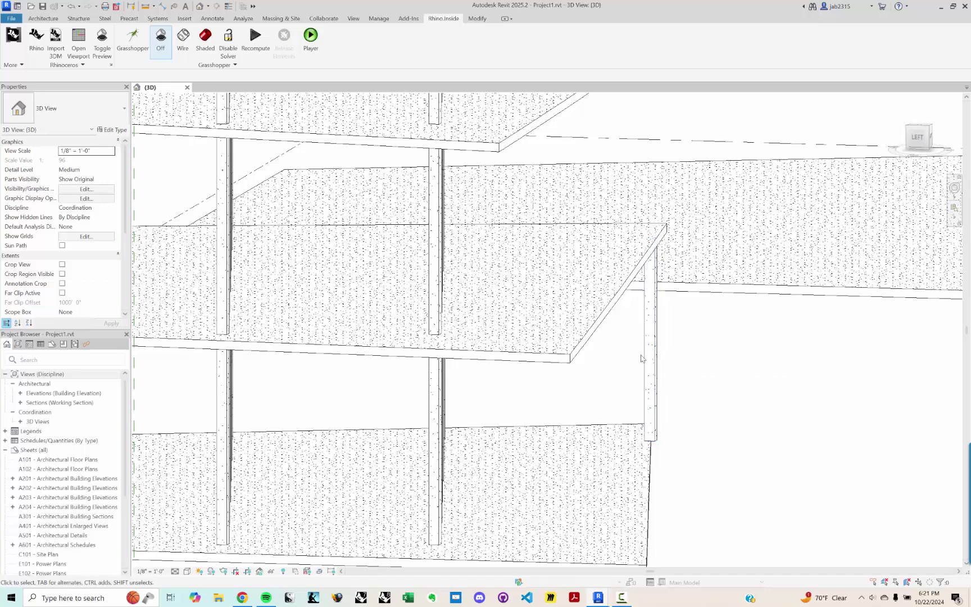
{"action": "scroll", "coordinate": [660, 345], "scroll_direction": "down", "scroll_amount": 5}
{"action": "mouse_move", "coordinate": [720, 351]}
{"action": "middle_mouse_down", "text": "shift"}
{"action": "mouse_move", "coordinate": [716, 382]}
{"action": "mouse_move", "coordinate": [615, 409]}
{"action": "middle_mouse_up", "text": "shift"}
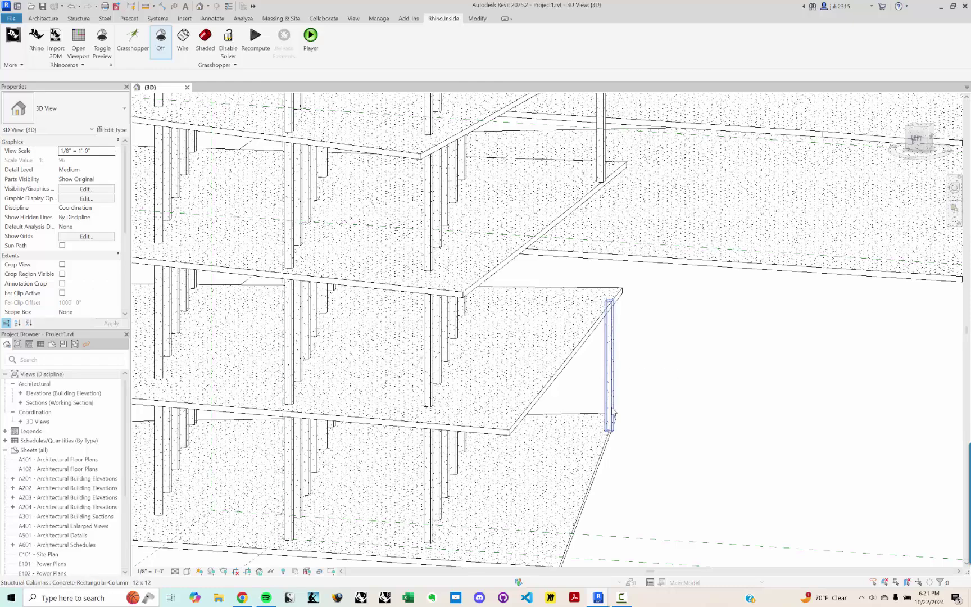
- Select the corner column on the lowest floor and inspect the column layout across the tower's floors
{"action": "scroll", "coordinate": [615, 405], "scroll_direction": "down", "scroll_amount": 4}
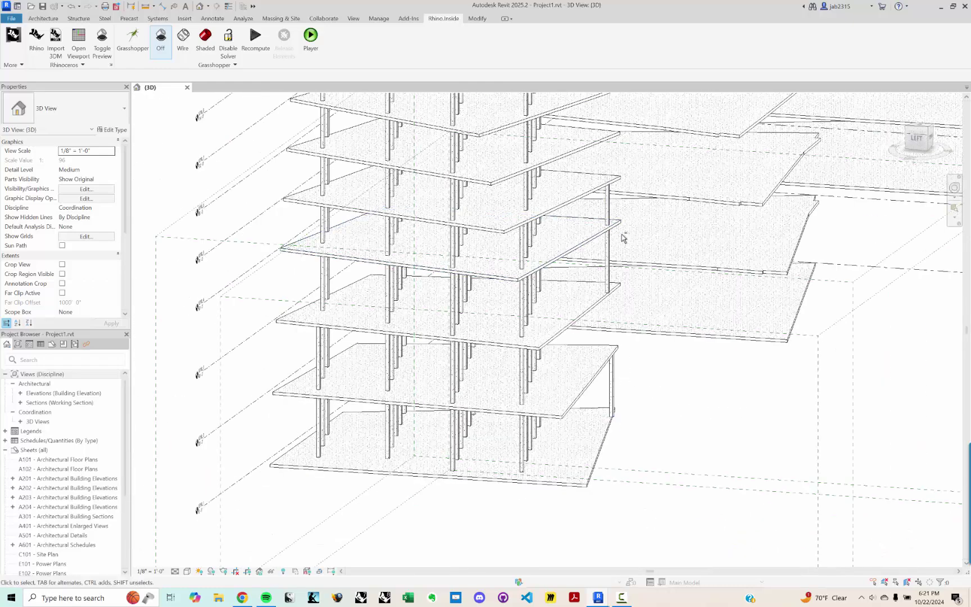
{"action": "middle_click_drag", "start_coordinate": [622, 236], "coordinate": [598, 259], "text": "shift"}
{"action": "left_click", "coordinate": [562, 374]}
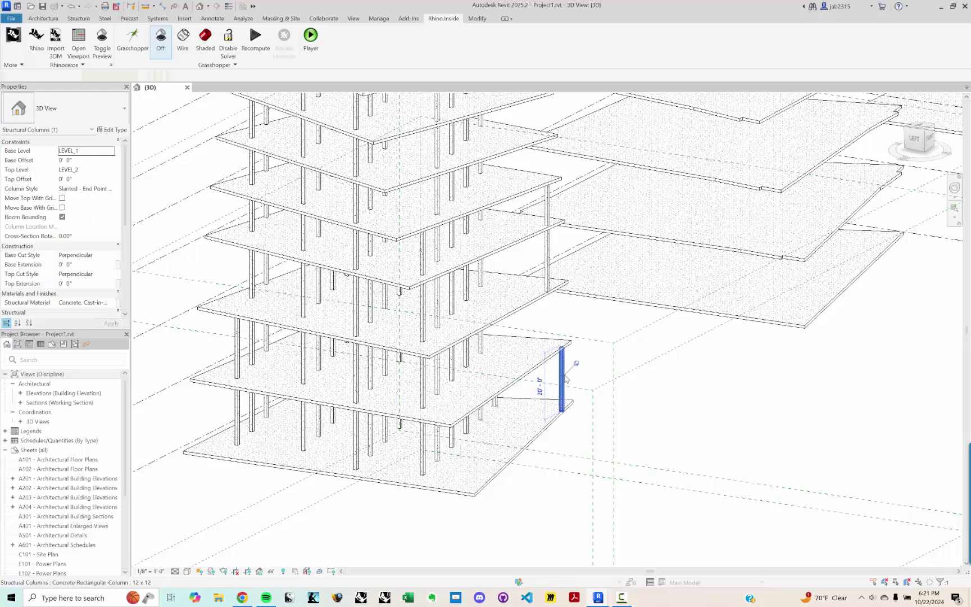
{"action": "scroll", "coordinate": [581, 370], "scroll_direction": "down", "scroll_amount": 3}
{"action": "middle_click_drag", "start_coordinate": [579, 330], "coordinate": [577, 442], "text": "shift"}
{"action": "scroll", "coordinate": [582, 289], "scroll_direction": "up", "scroll_amount": 6}
{"action": "scroll", "coordinate": [595, 282], "scroll_direction": "down", "scroll_amount": 4}
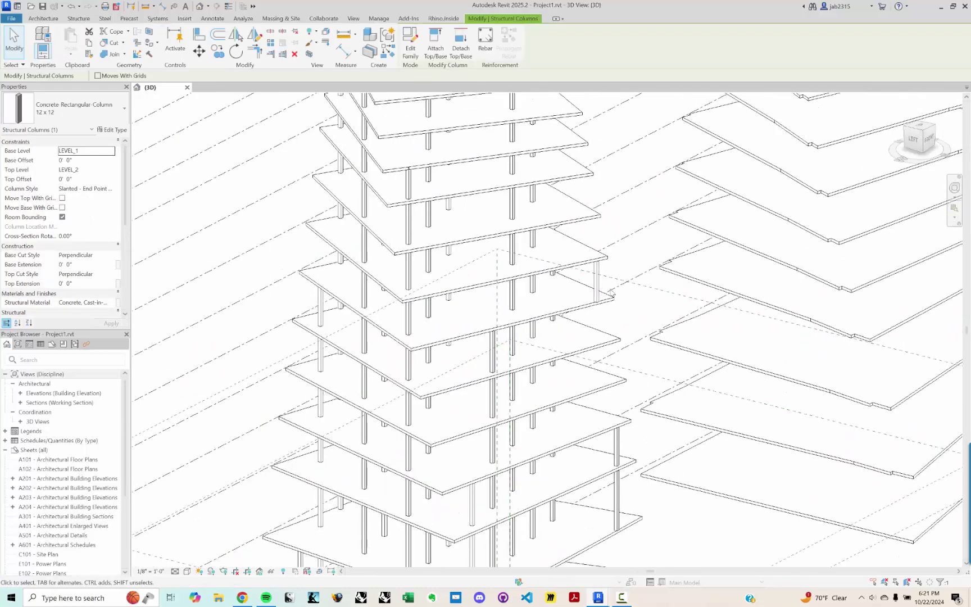
- Examine the selected column's tower from several angles and compare its column layout with the neighbouring towers in the 3D view
{"action": "mouse_move", "coordinate": [595, 282]}
{"action": "middle_mouse_down", "text": "shift"}
{"action": "mouse_move", "coordinate": [549, 293]}
{"action": "mouse_move", "coordinate": [574, 160]}
{"action": "mouse_move", "coordinate": [561, 195]}
{"action": "mouse_move", "coordinate": [493, 265]}
{"action": "mouse_move", "coordinate": [587, 206]}
{"action": "mouse_move", "coordinate": [579, 253]}
{"action": "mouse_move", "coordinate": [559, 238]}
{"action": "mouse_move", "coordinate": [596, 225]}
{"action": "mouse_move", "coordinate": [611, 233]}
{"action": "mouse_move", "coordinate": [506, 394]}
{"action": "mouse_move", "coordinate": [490, 360]}
{"action": "mouse_move", "coordinate": [559, 266]}
{"action": "mouse_move", "coordinate": [565, 329]}
{"action": "mouse_move", "coordinate": [555, 358]}
{"action": "mouse_move", "coordinate": [589, 228]}
{"action": "mouse_move", "coordinate": [550, 266]}
{"action": "middle_mouse_up", "text": "shift"}
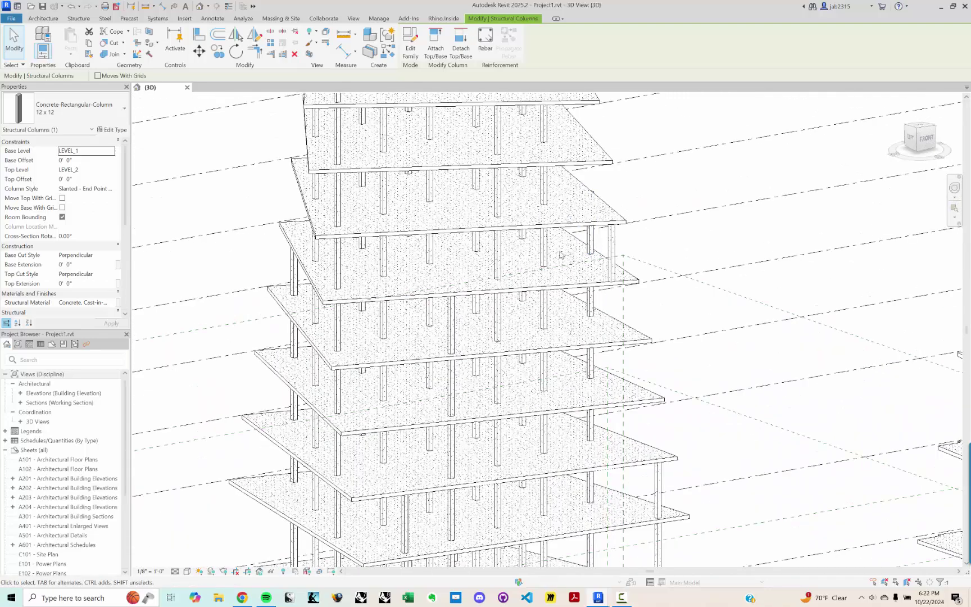
{"action": "middle_click_drag", "start_coordinate": [572, 242], "coordinate": [618, 326], "text": "shift"}
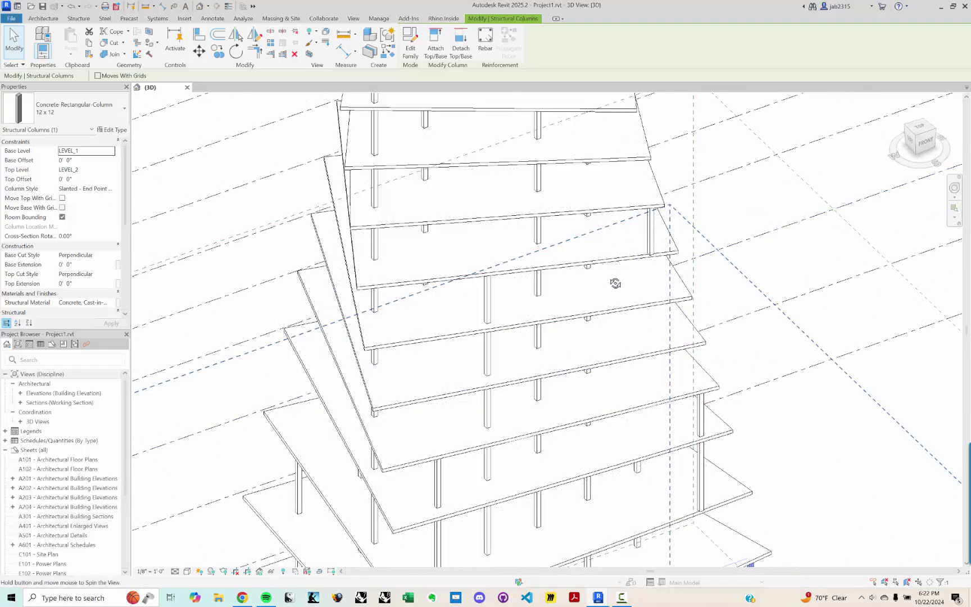
{"action": "middle_click_drag", "start_coordinate": [615, 282], "coordinate": [650, 260], "text": "shift"}
{"action": "middle_click_drag", "start_coordinate": [709, 239], "coordinate": [702, 222], "text": "shift"}
{"action": "middle_click_drag", "start_coordinate": [639, 498], "coordinate": [484, 325], "text": "shift"}
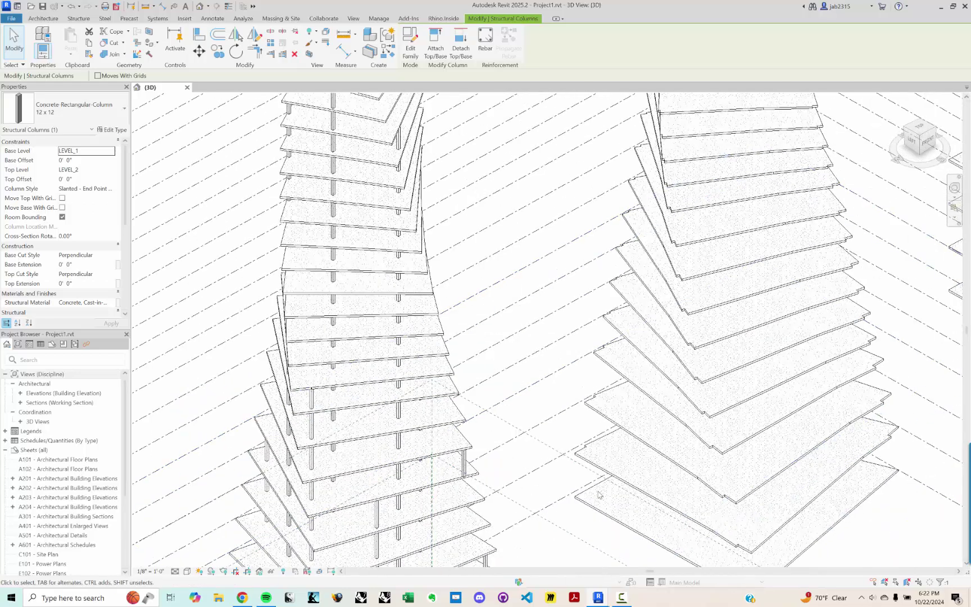
{"action": "scroll", "coordinate": [725, 281], "scroll_direction": "down", "scroll_amount": 2}
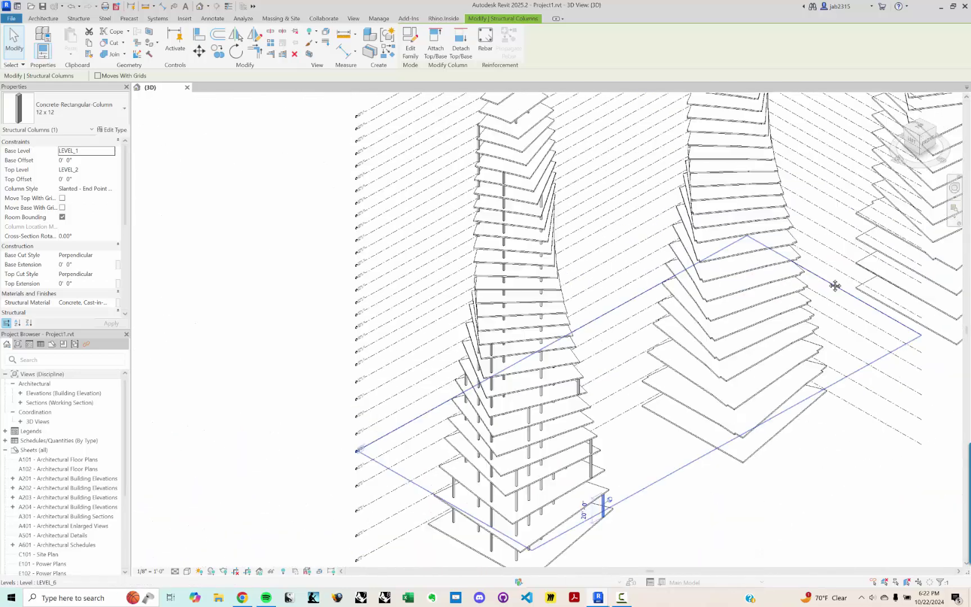
{"action": "middle_click_drag", "start_coordinate": [835, 286], "coordinate": [662, 332]}
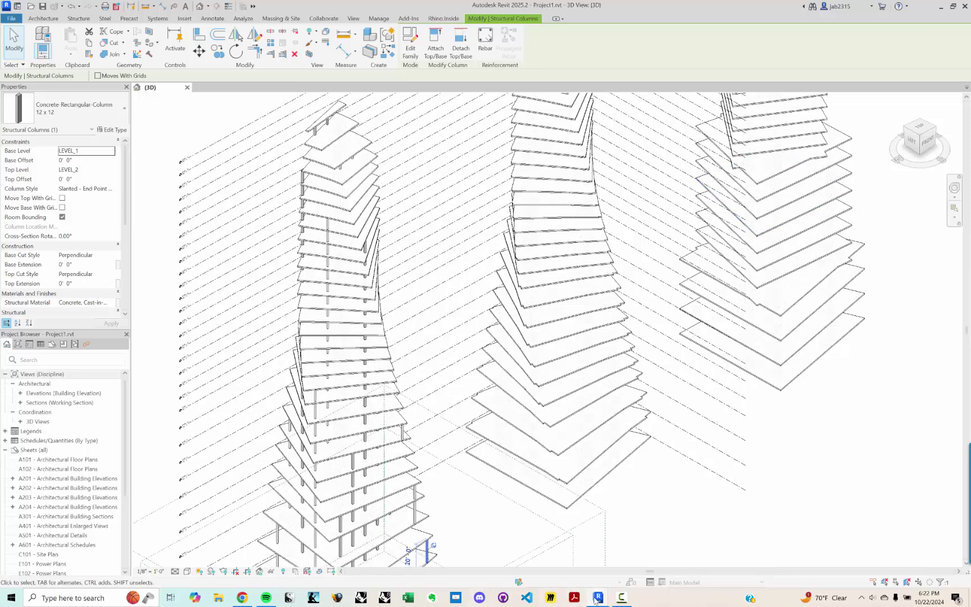
- Switch to Grasshopper and inspect the rectangular grid component with its spacing panels and extent sliders that feed the column points
{"action": "mouse_move", "coordinate": [595, 600]}
{"action": "left_click", "coordinate": [633, 549]}
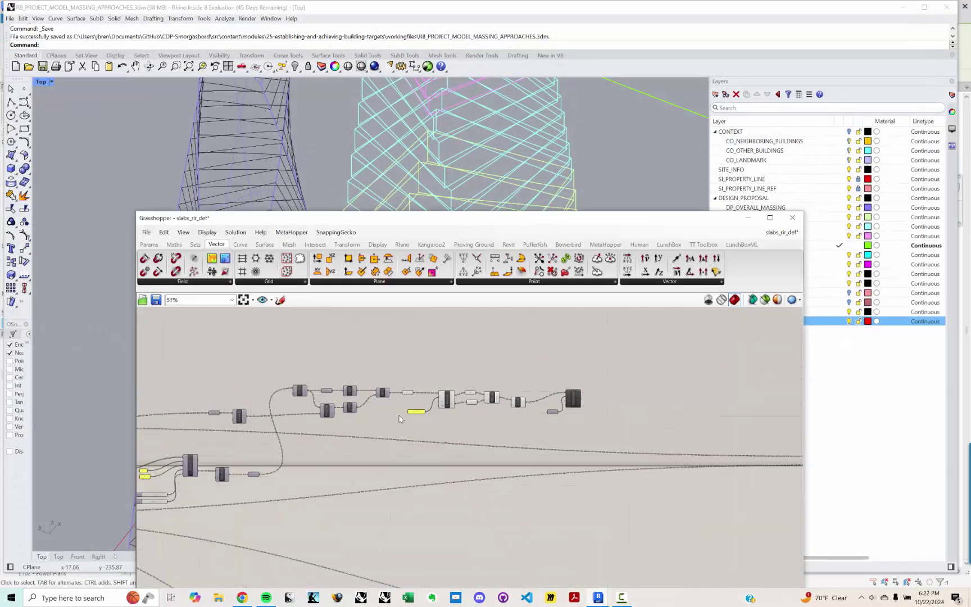
{"action": "scroll", "coordinate": [400, 419], "scroll_direction": "up", "scroll_amount": 5}
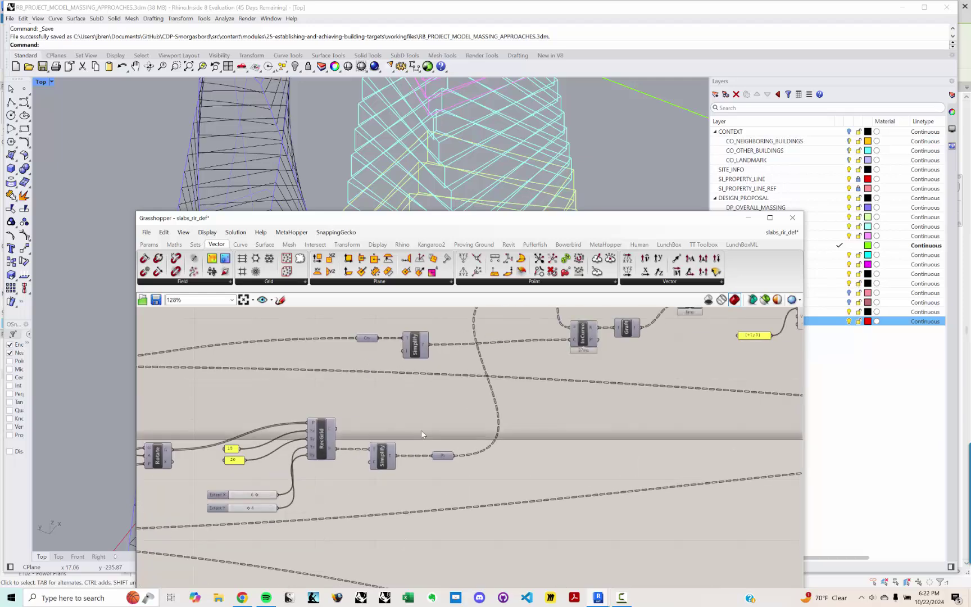
{"action": "right_click_drag", "start_coordinate": [422, 434], "coordinate": [599, 412]}
{"action": "scroll", "coordinate": [597, 412], "scroll_direction": "down", "scroll_amount": 1}
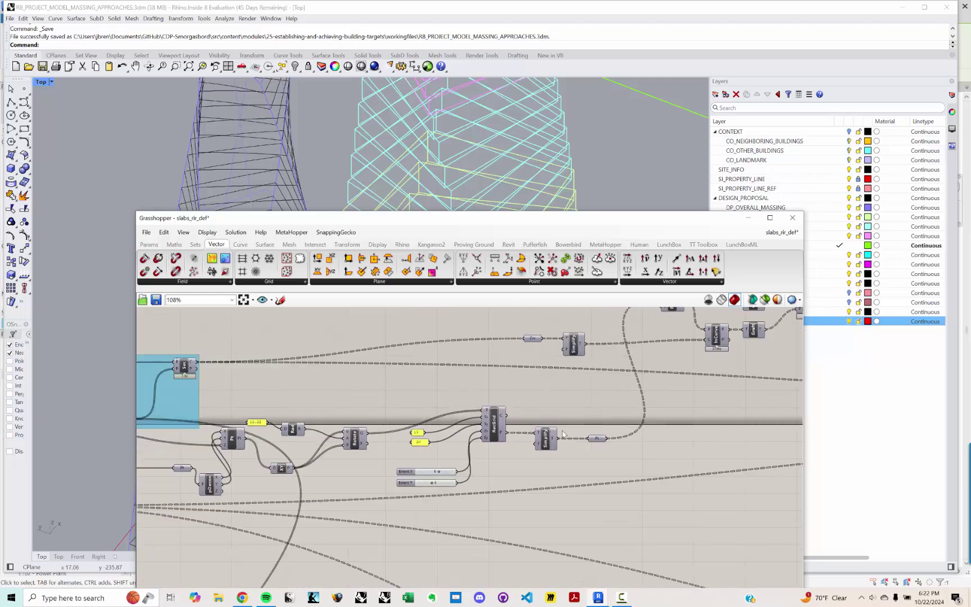